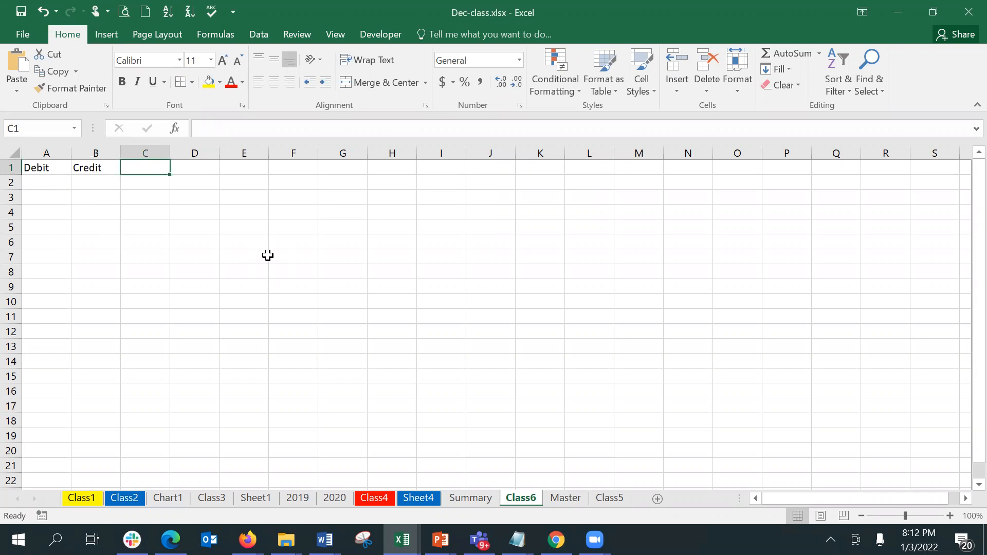
- Enter 1000 as the first amount under the Debit header in cell A2
key(Down)
key(Left)
key(Left)
text(1)
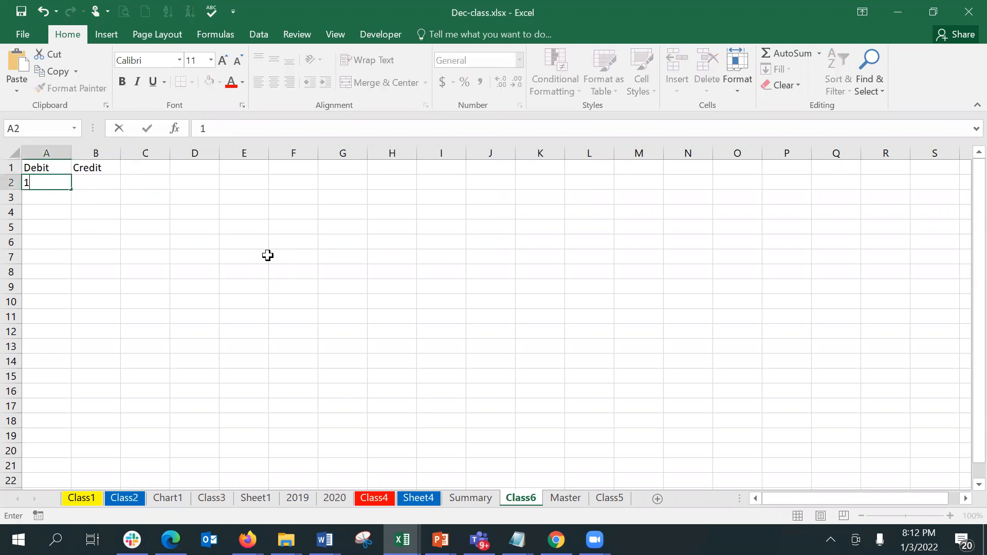
text(000)
key(Tab)
- Change the headers in A1 and B1 to Budget and Expense
key(Up)
key(Left)
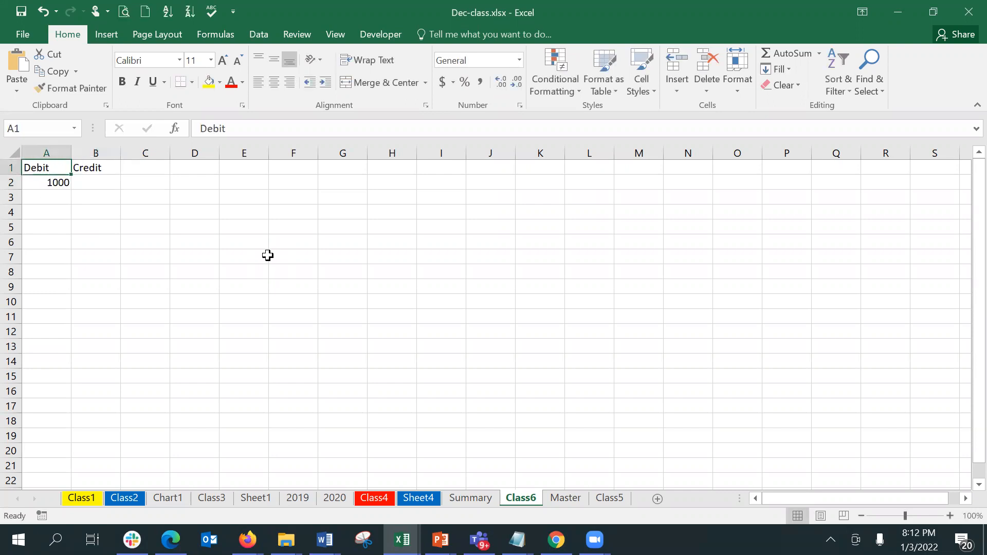
text(Budget)
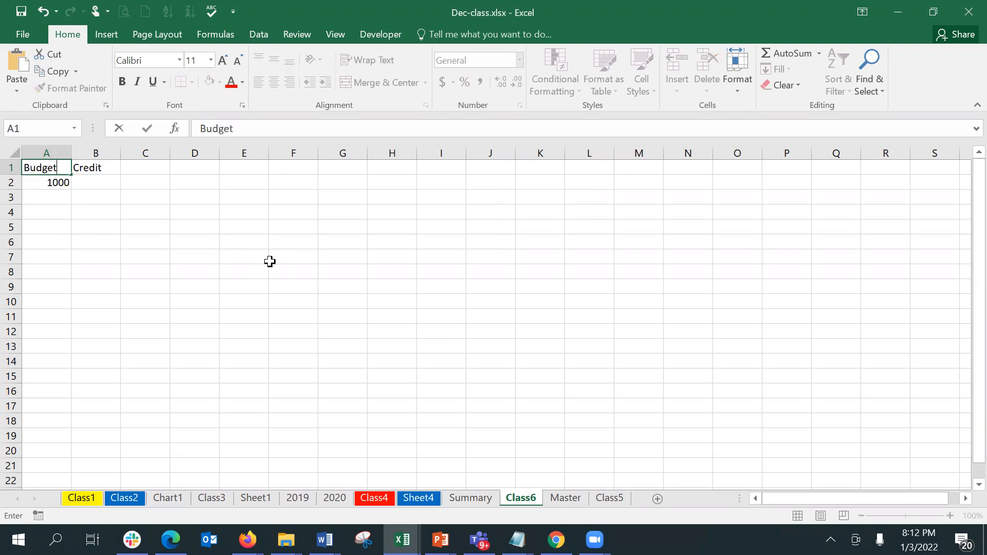
key(Tab)
text(Expense)
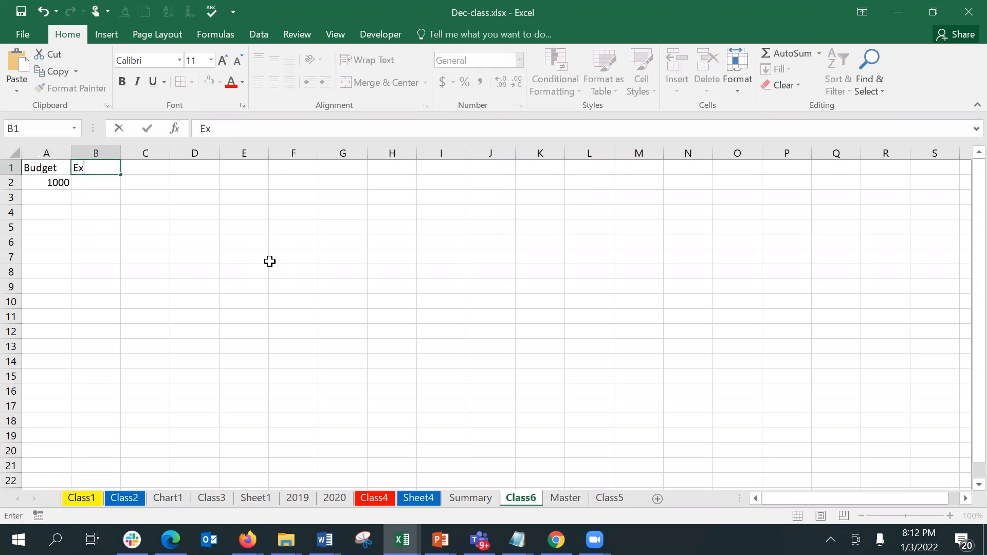
key(Return)
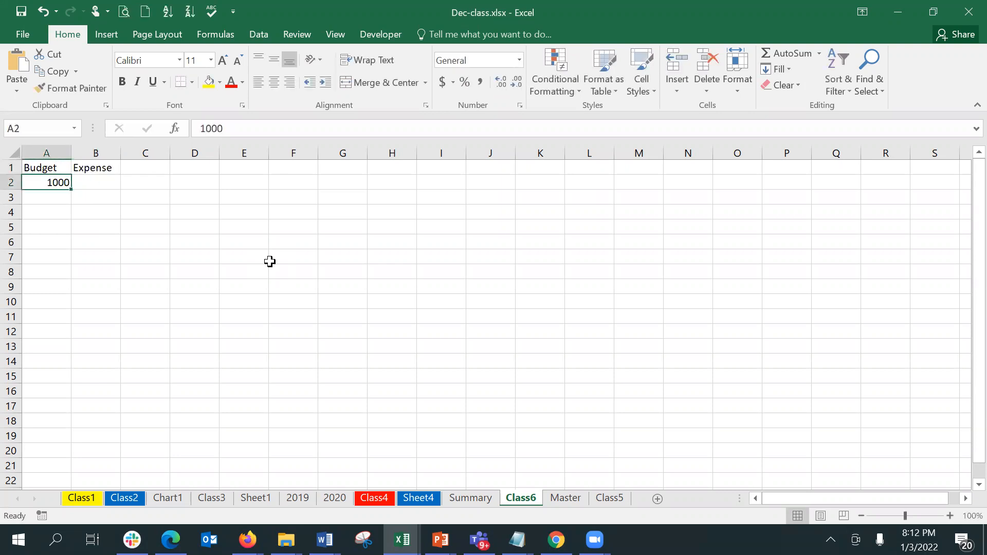
- Enter an expense of 1500 in B2, then a second row with budget 1000 and expense 800 in A3:B3
key(Tab)
text(1500)
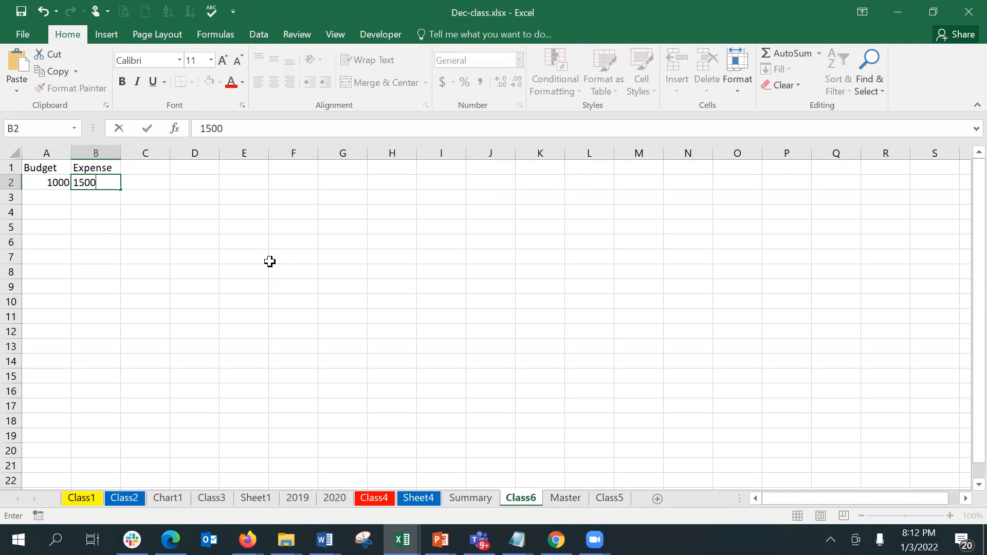
key(Return)
text(1)
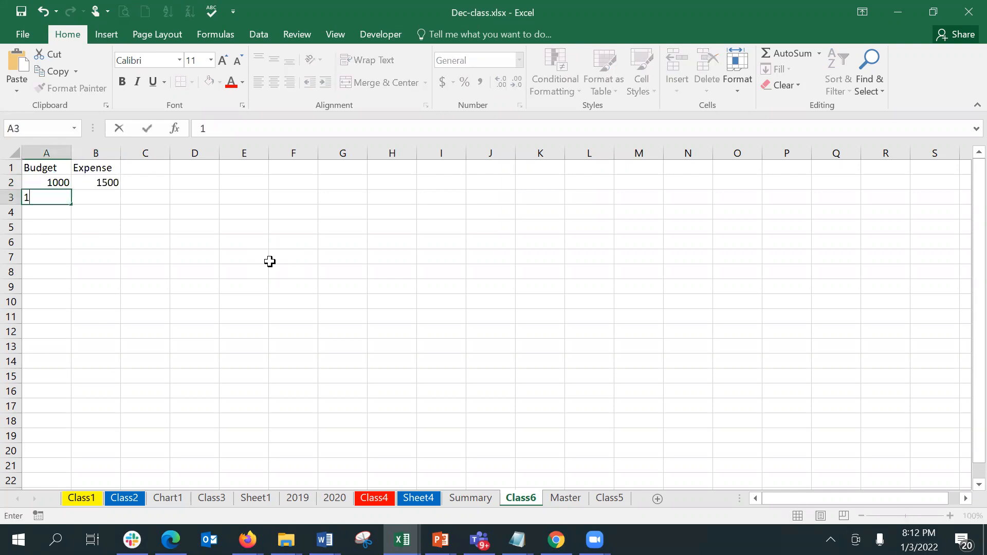
text(000)
key(Tab)
text(800)
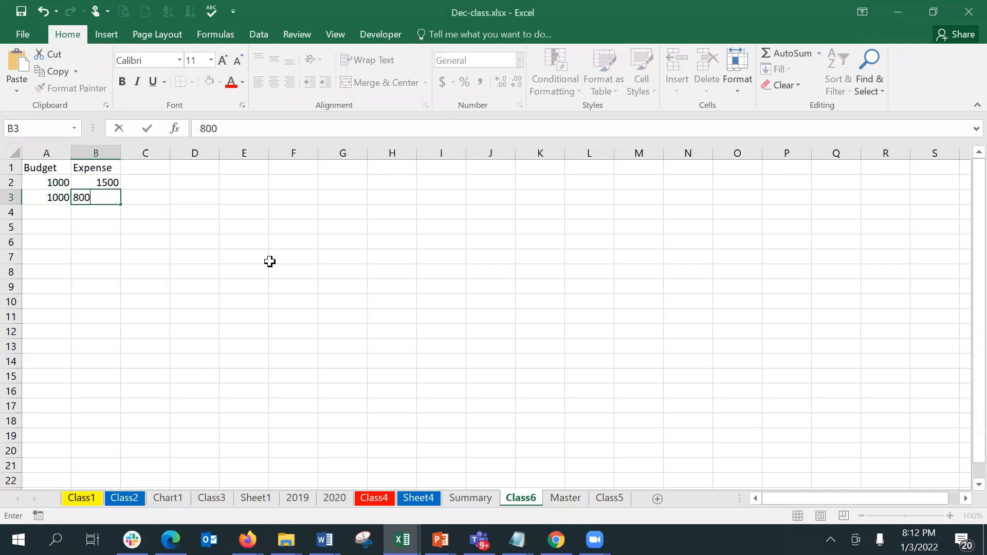
key(Tab)
- Add a Status header in cell C1
key(Up)
key(Up)
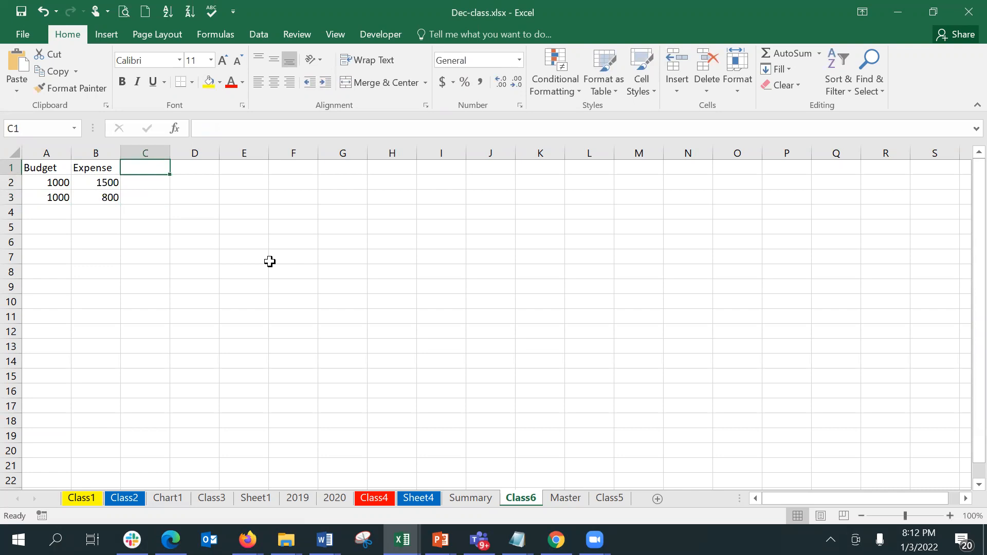
text(Status)
key(Return)
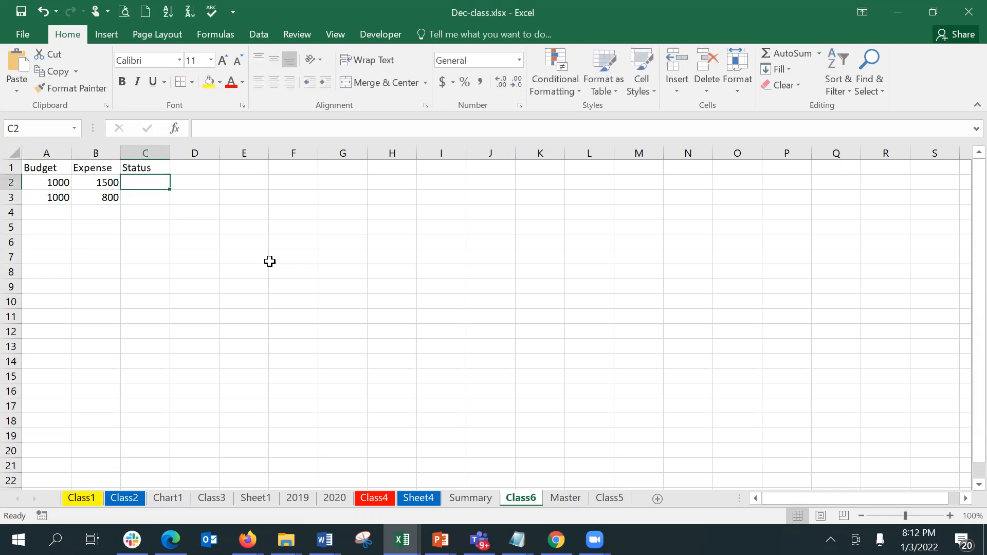
- Start an IF function in C2 using its function arguments, with A2<B2 as the logical test
text(=)
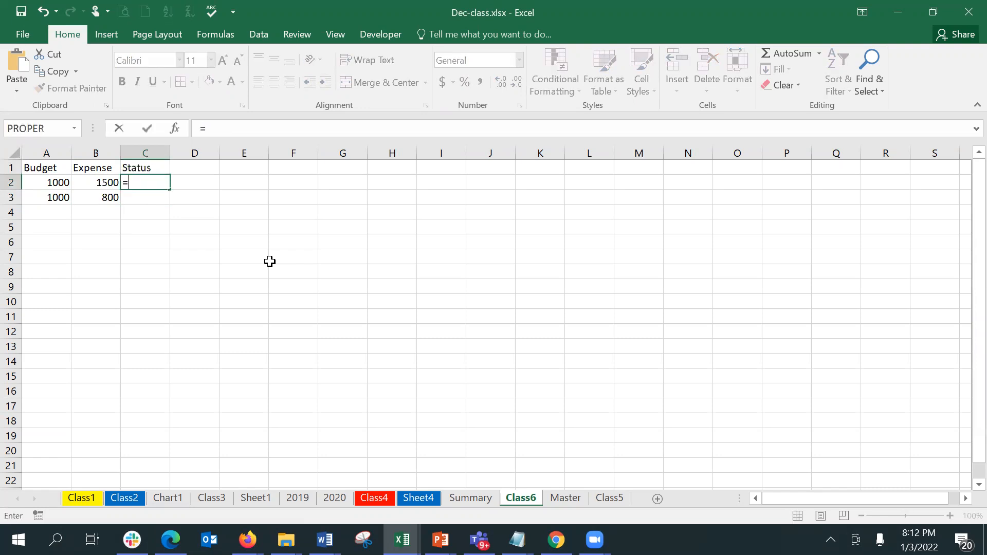
text(if)
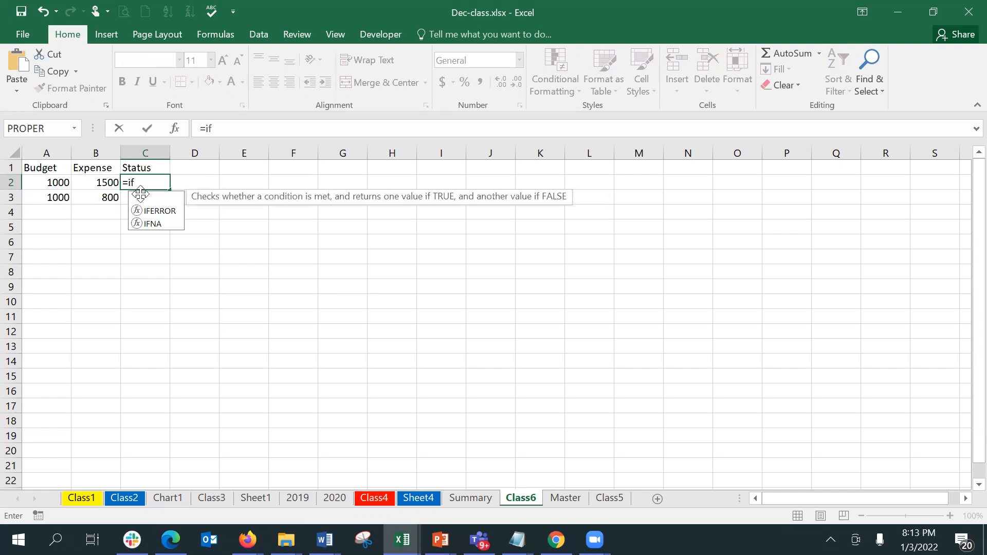
double_click(140, 197)
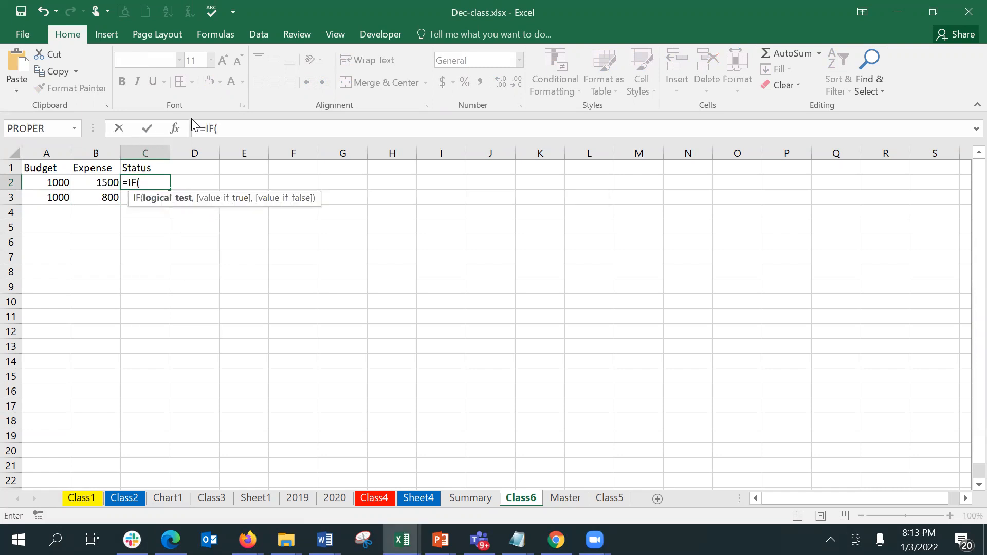
click(177, 129)
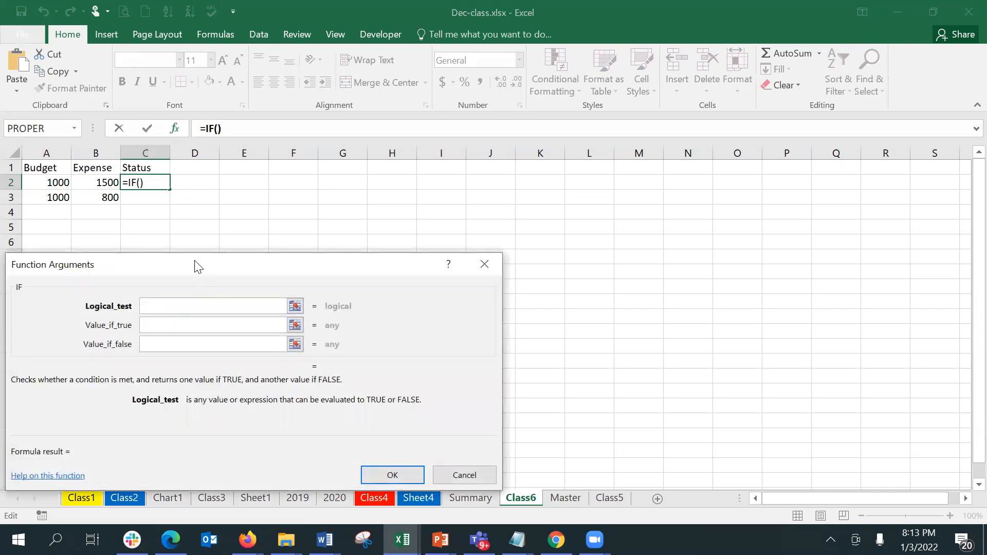
drag(215, 265, 432, 177)
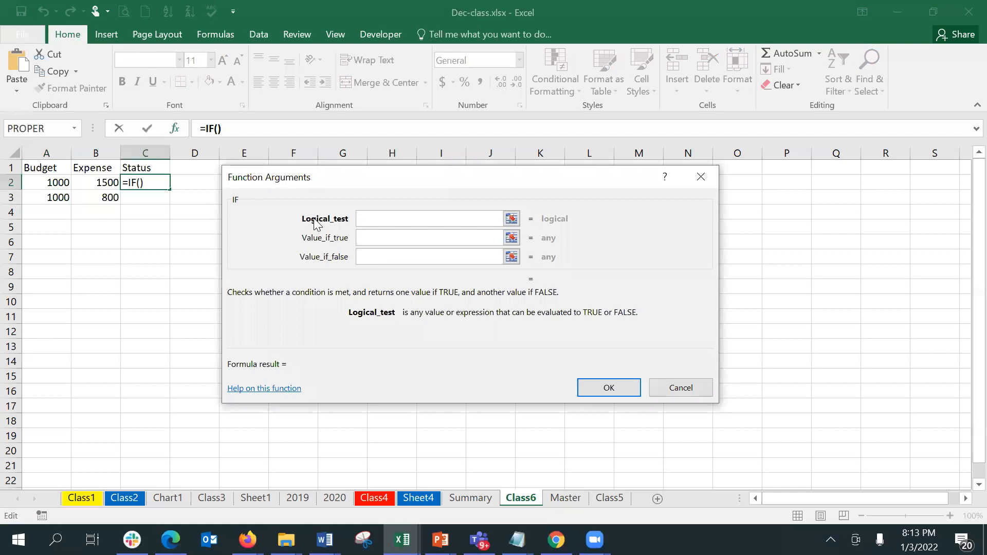
click(47, 182)
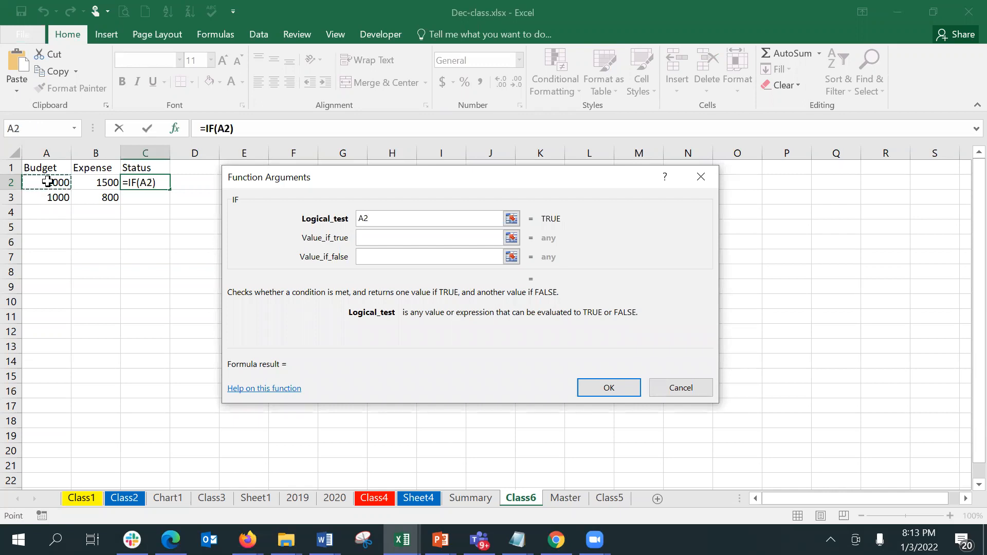
text(<)
click(89, 184)
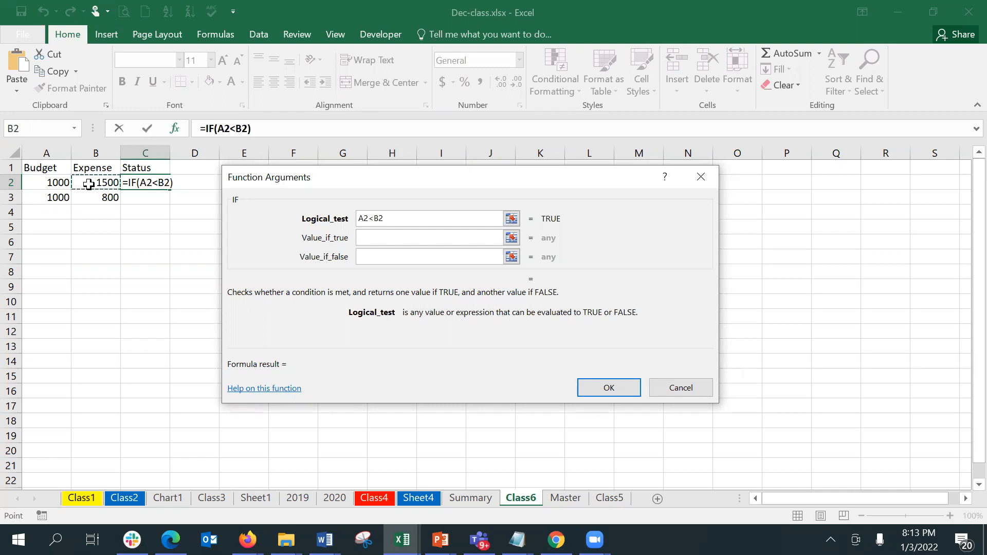
- Set the IF function's true value to Within Budget and false value to Exceeds Budget, and apply it to C2
click(367, 238)
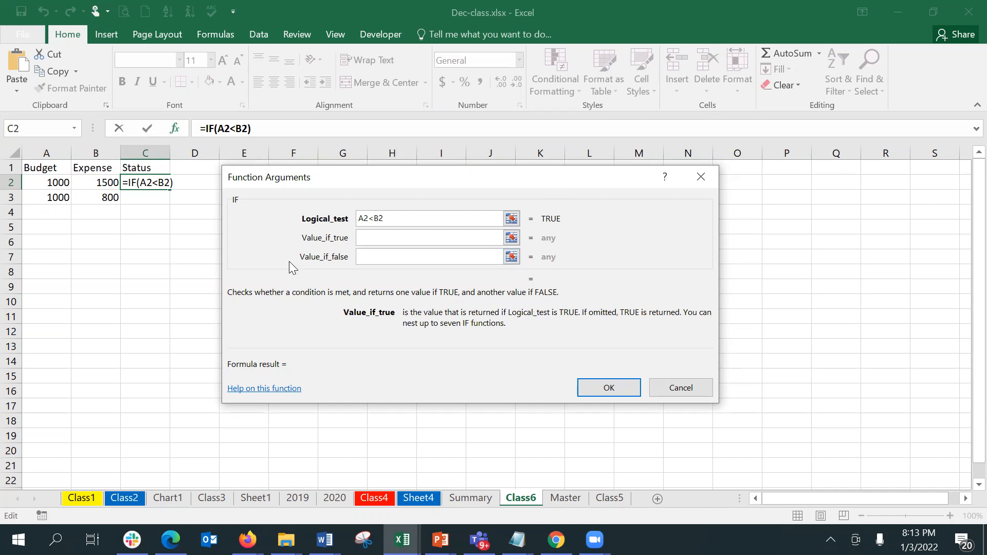
text(Within )
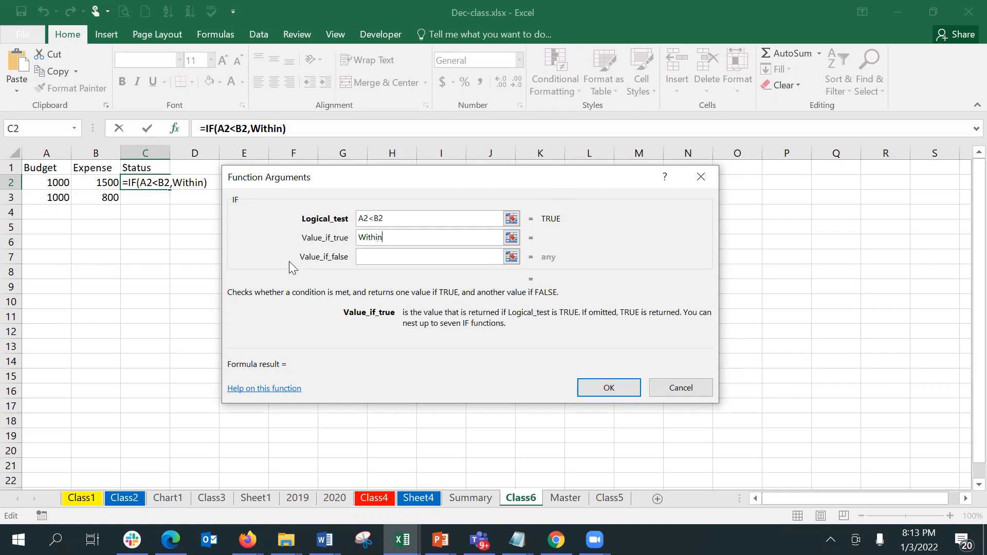
text(Budget)
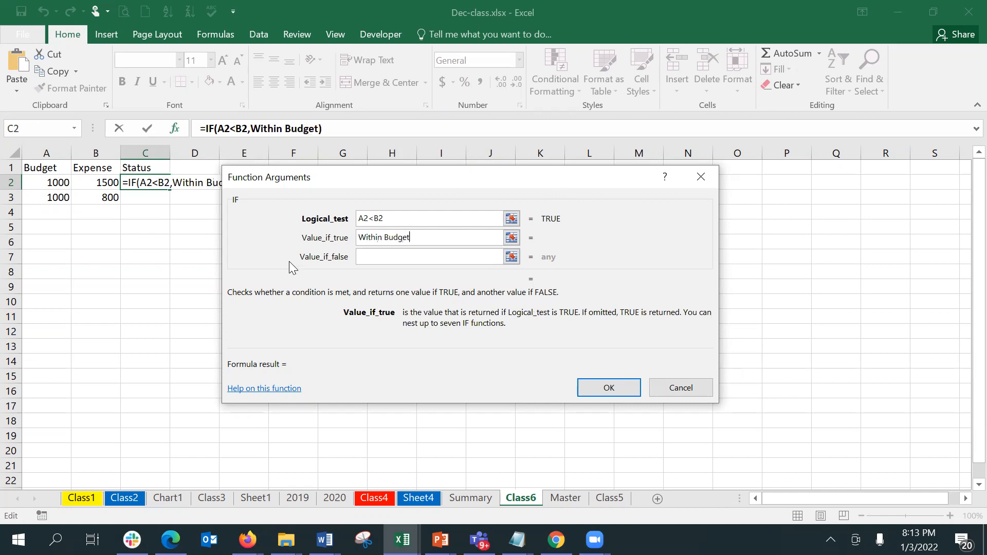
key(Tab)
text(Ex)
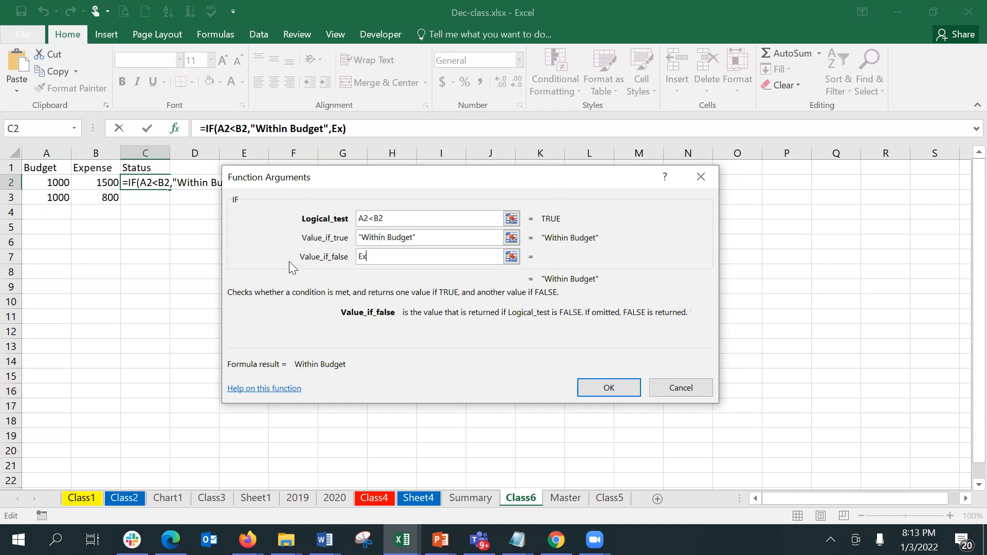
text(ceeds Budget)
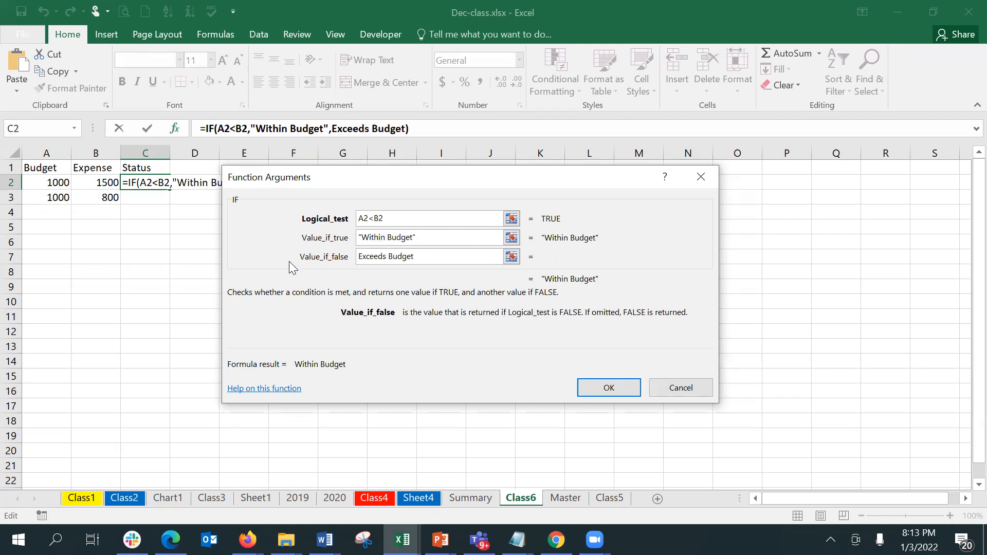
key(Tab)
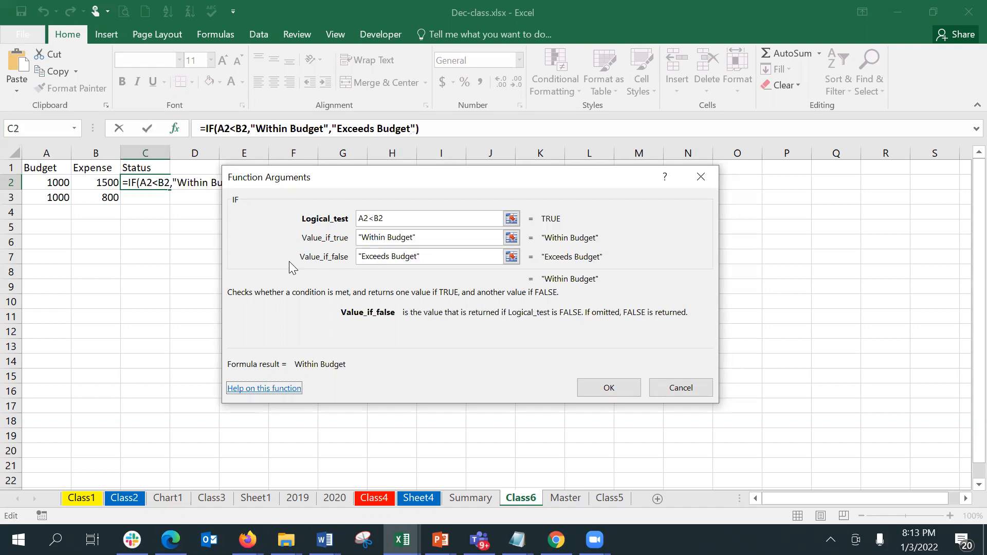
click(622, 388)
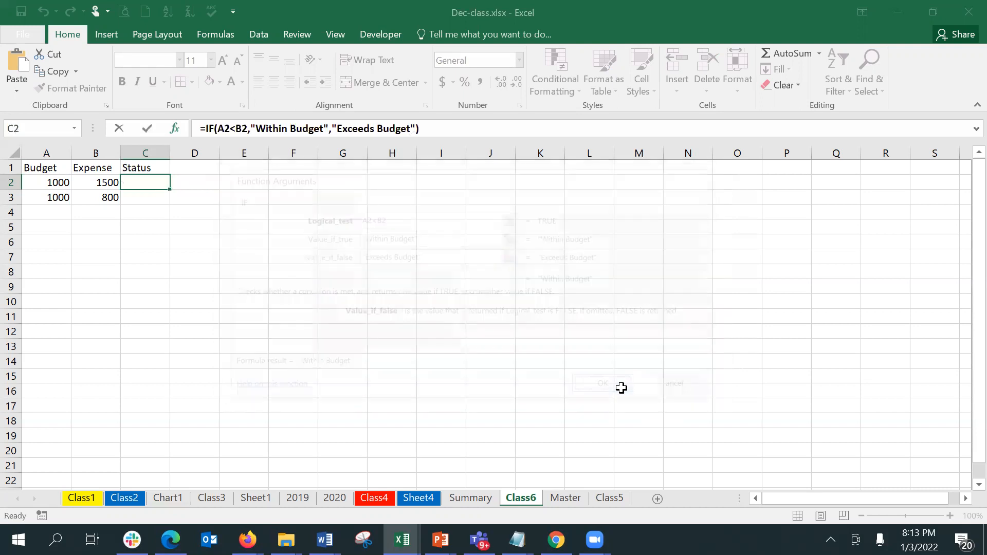
- Copy the C2 formula down to C3 and autofit column C to its contents
double_click(170, 149)
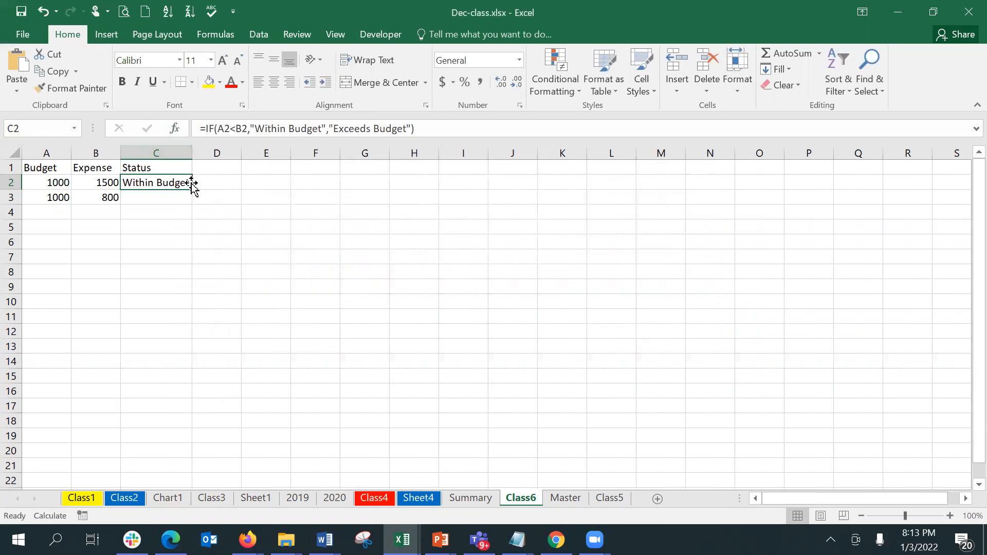
drag(192, 191, 192, 204)
click(189, 201)
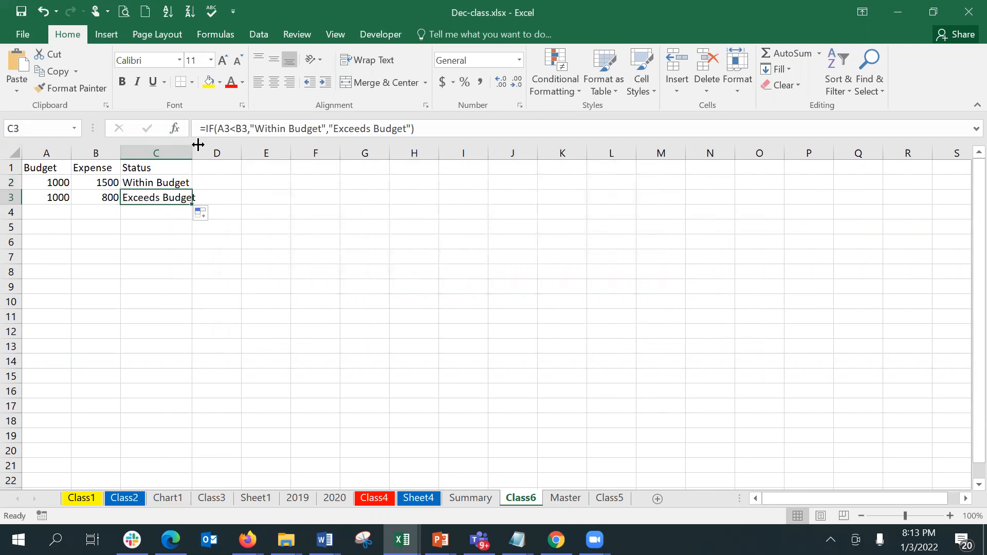
double_click(194, 144)
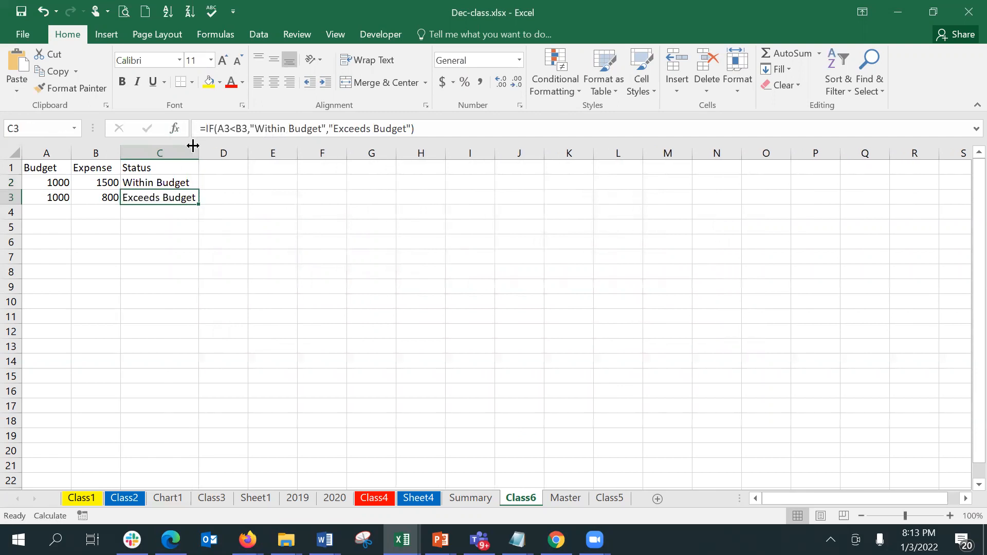
click(100, 206)
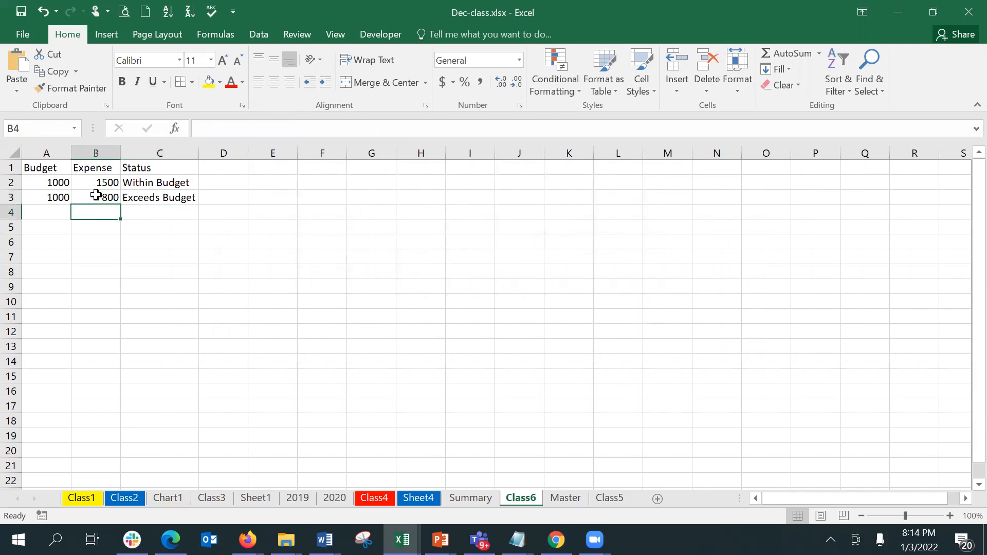
click(95, 195)
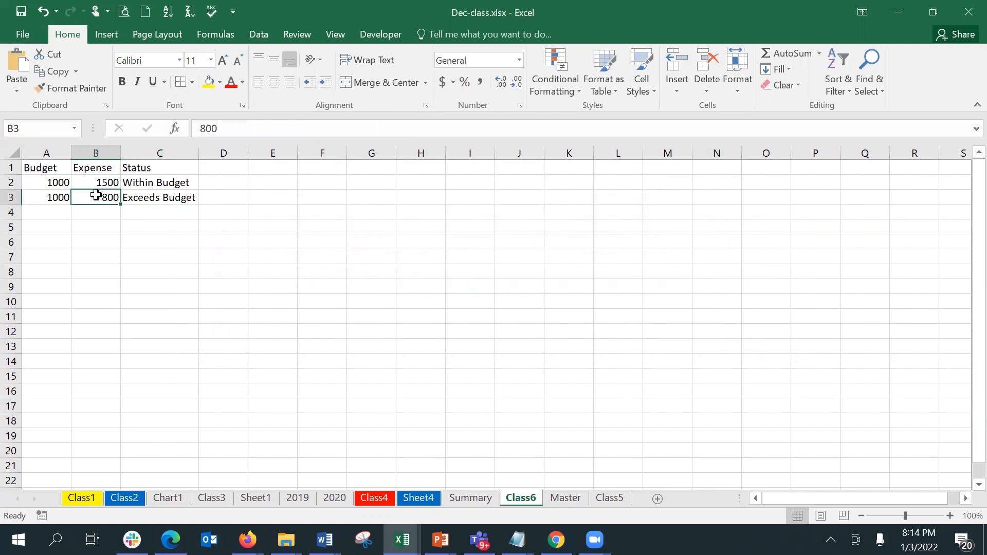
click(46, 201)
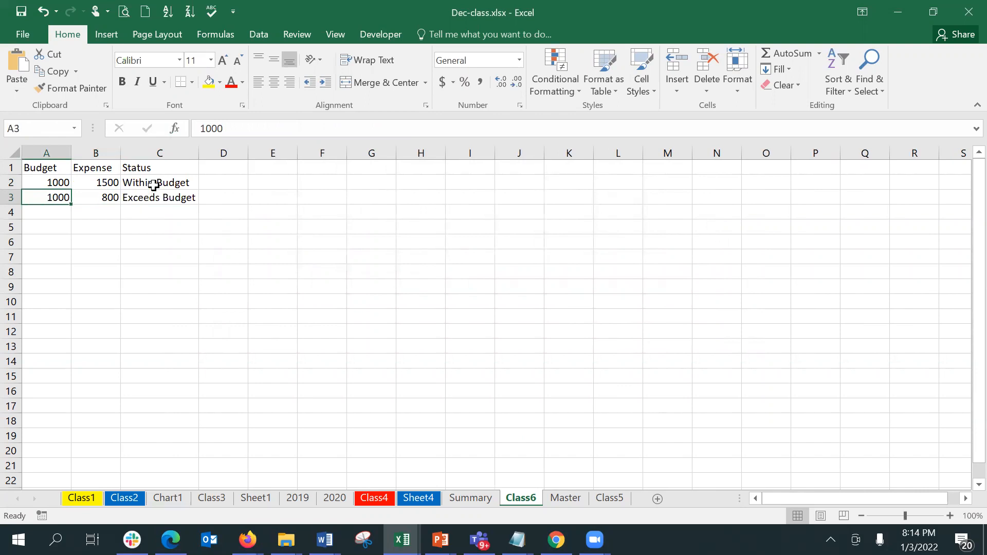
- Reopen the function arguments of the IF formula in C2 and change its true value to Exceeds Budget
click(153, 185)
click(178, 128)
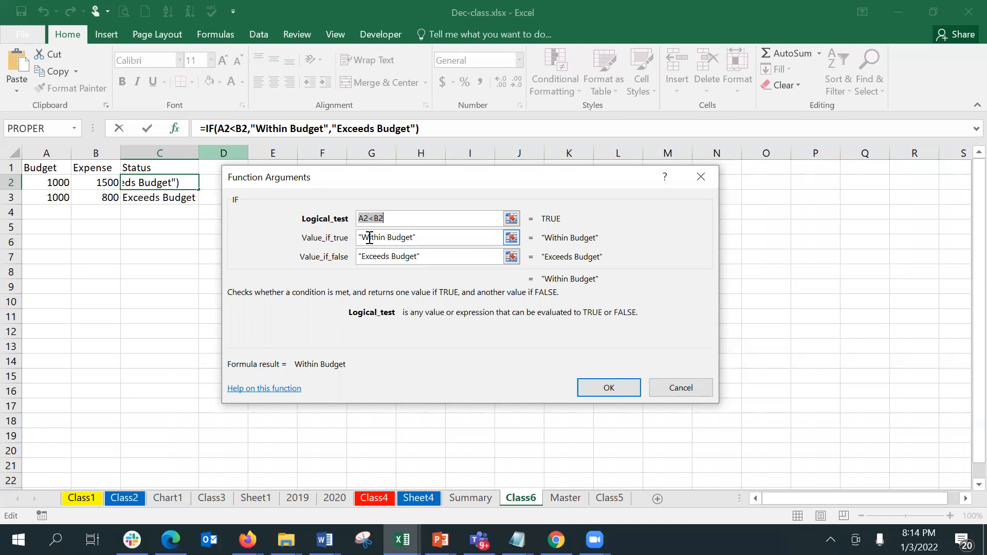
drag(385, 238, 364, 240)
text(Ex)
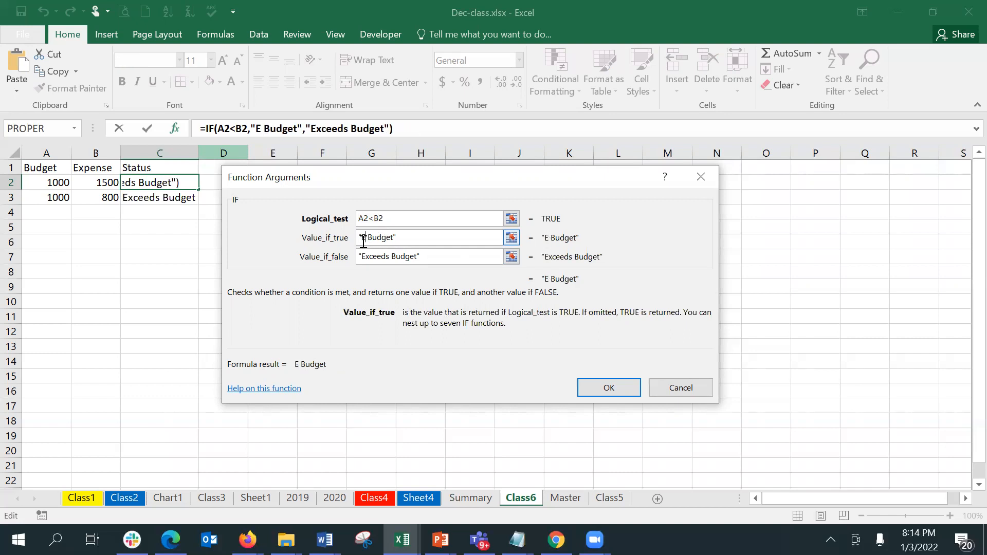
text(ceeds)
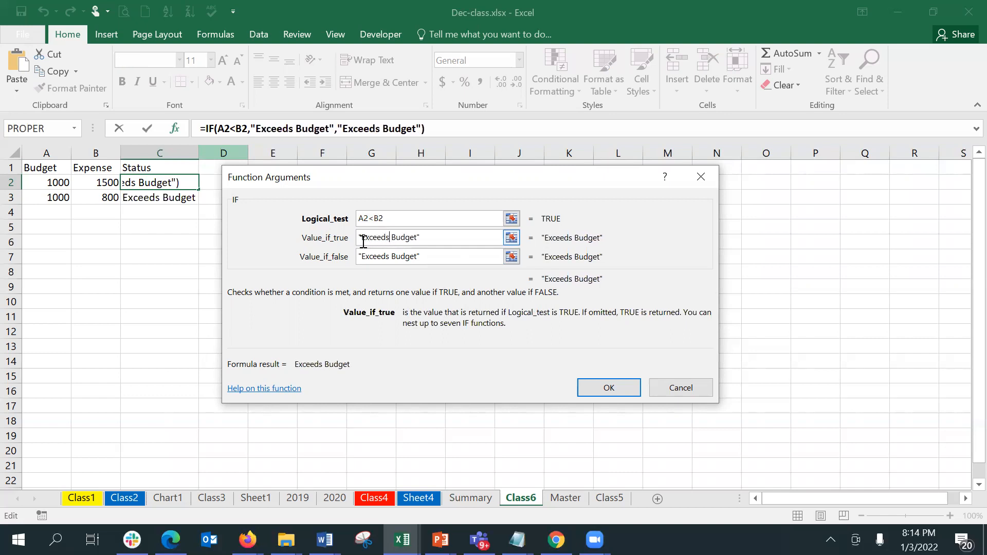
- Change the IF formula's false value to Within Budget and apply the edited arguments to C2
drag(389, 256, 363, 257)
text(Wt=i)
key(BackSpace)
key(BackSpace)
key(BackSpace)
key(BackSpace)
text(Within)
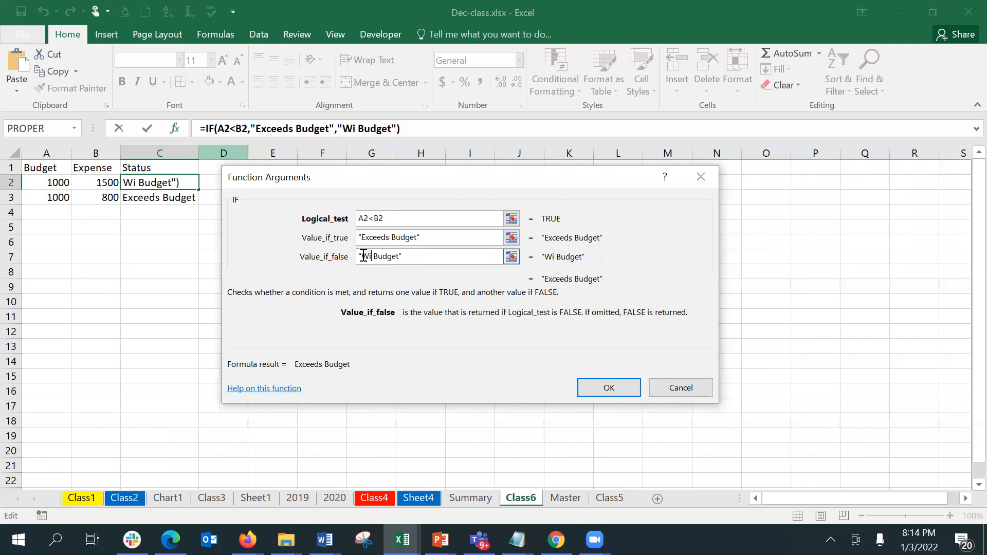
key(Return)
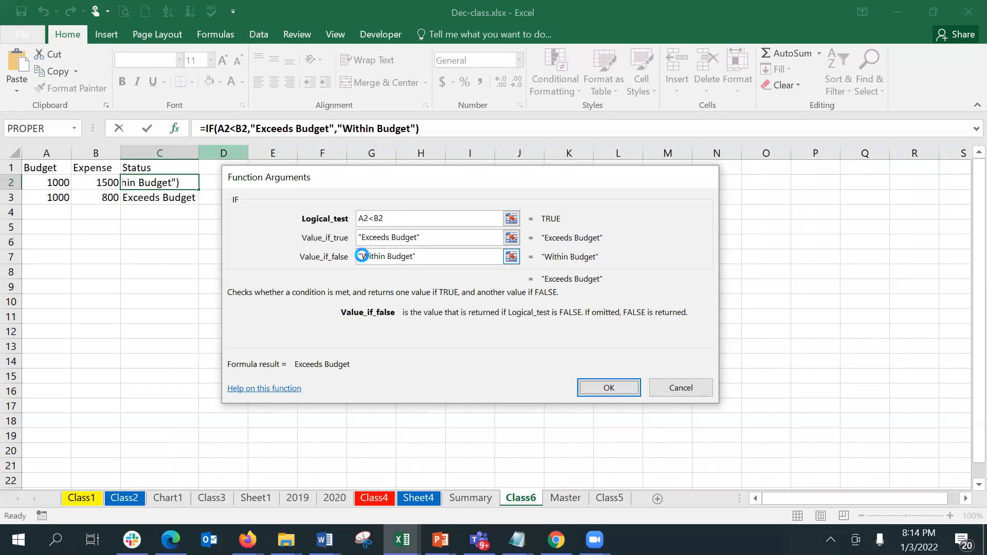
- Copy the edited IF formula from C2 down to C3
click(174, 194)
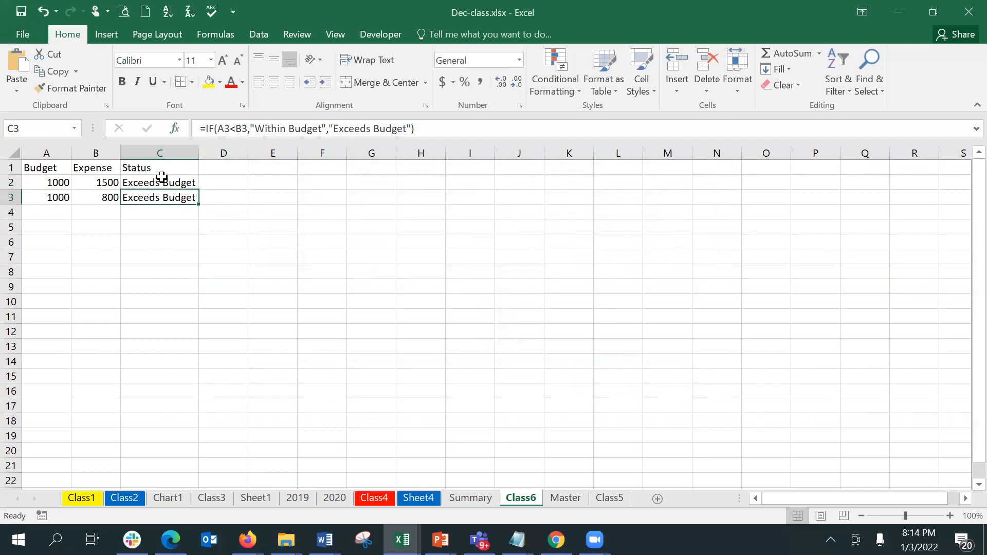
click(162, 180)
drag(192, 190, 179, 208)
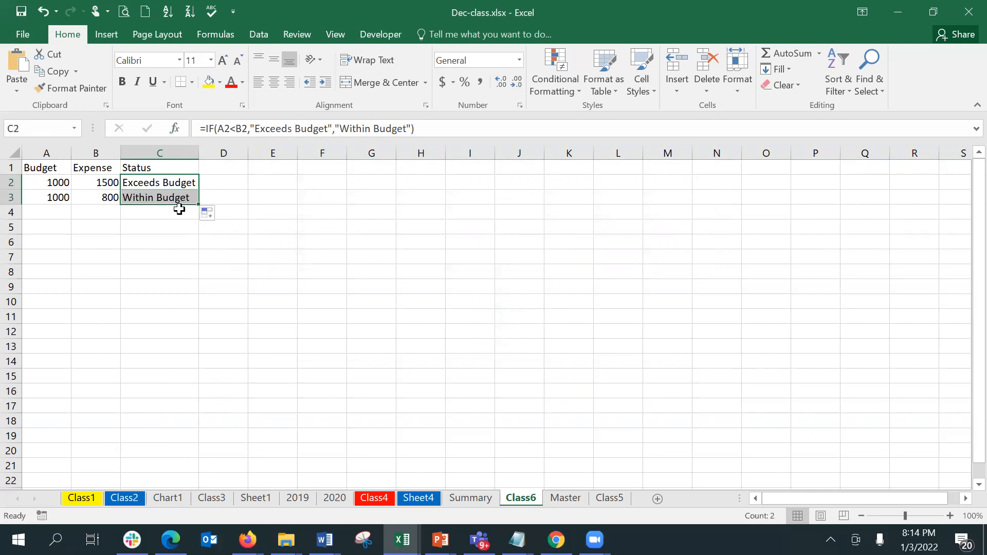
- Check the expense and budget in row 3 and review the IF function arguments behind the status in C3
click(103, 197)
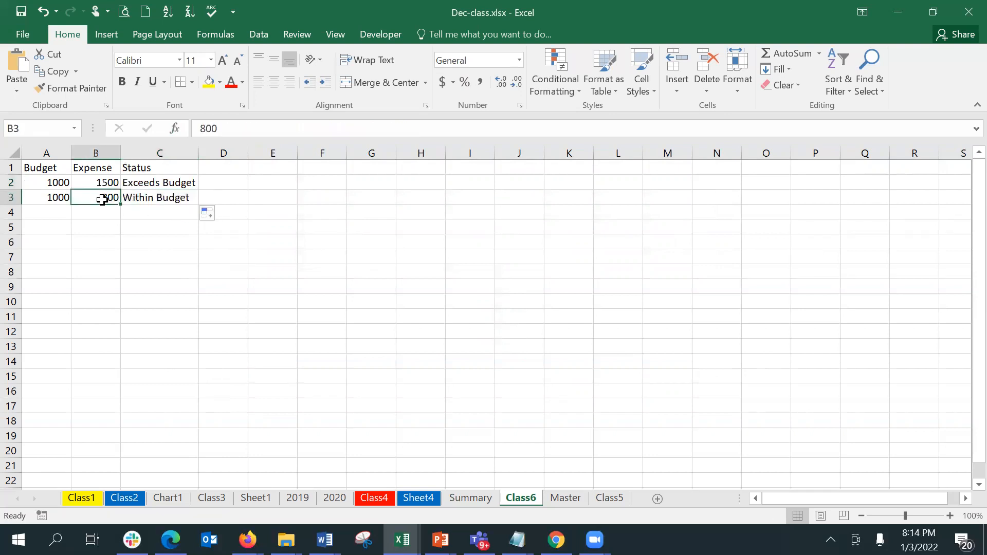
click(55, 198)
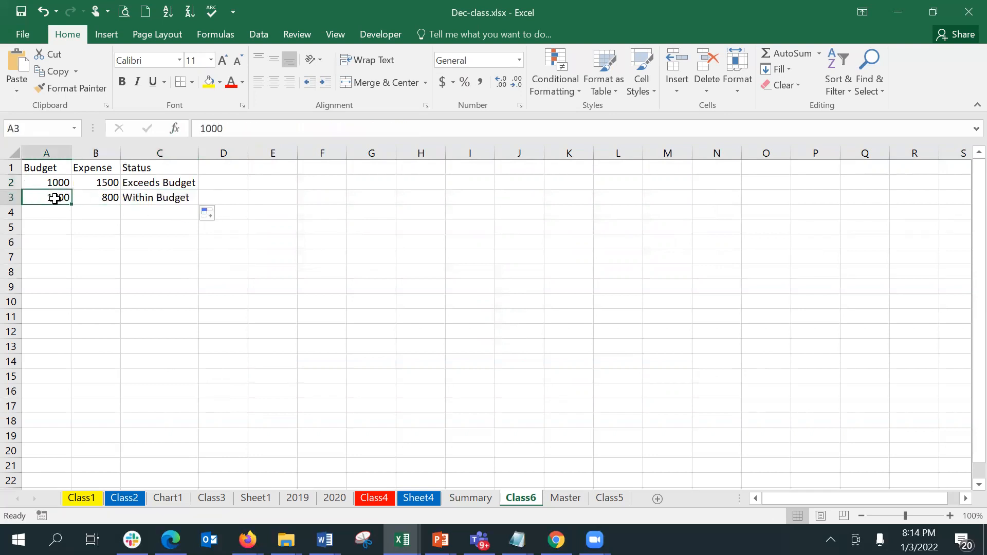
click(138, 198)
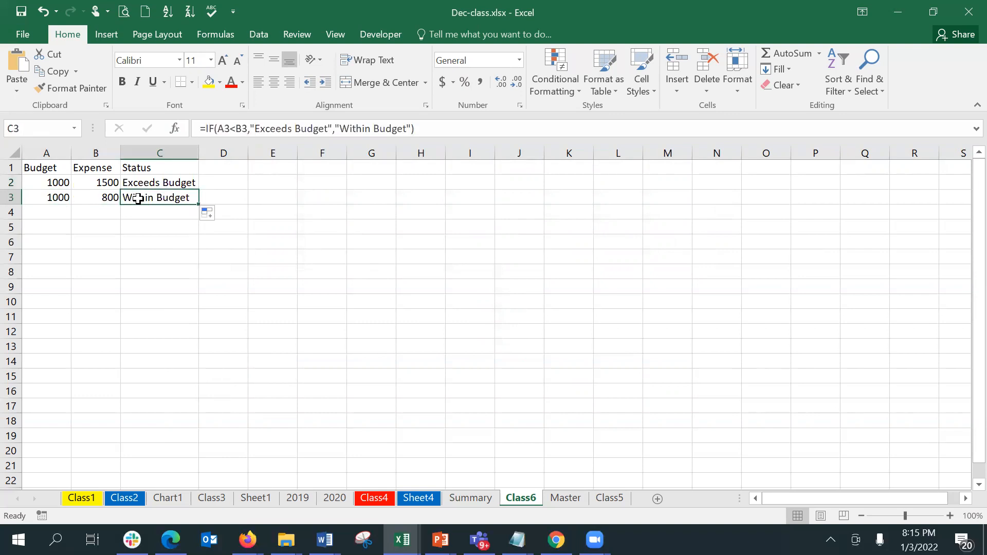
click(181, 125)
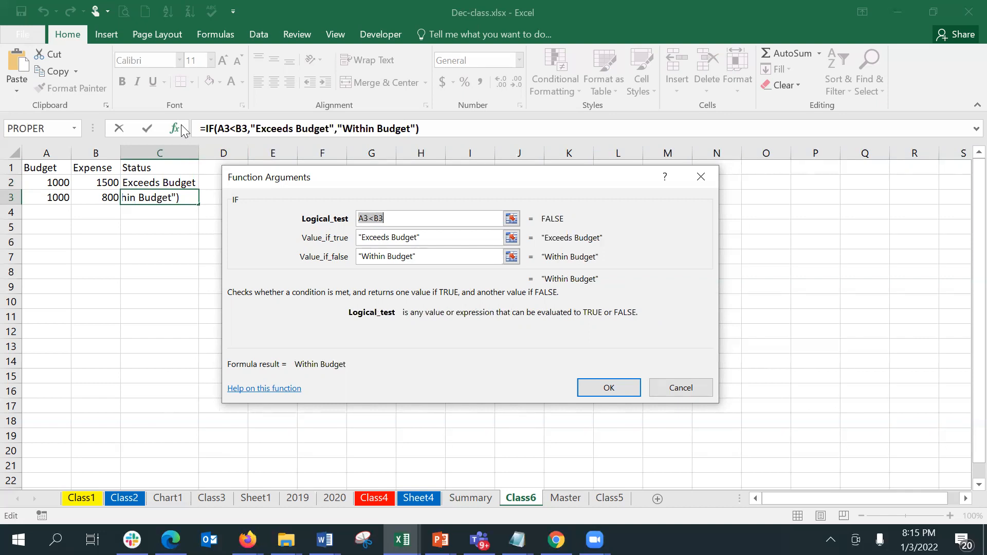
click(672, 388)
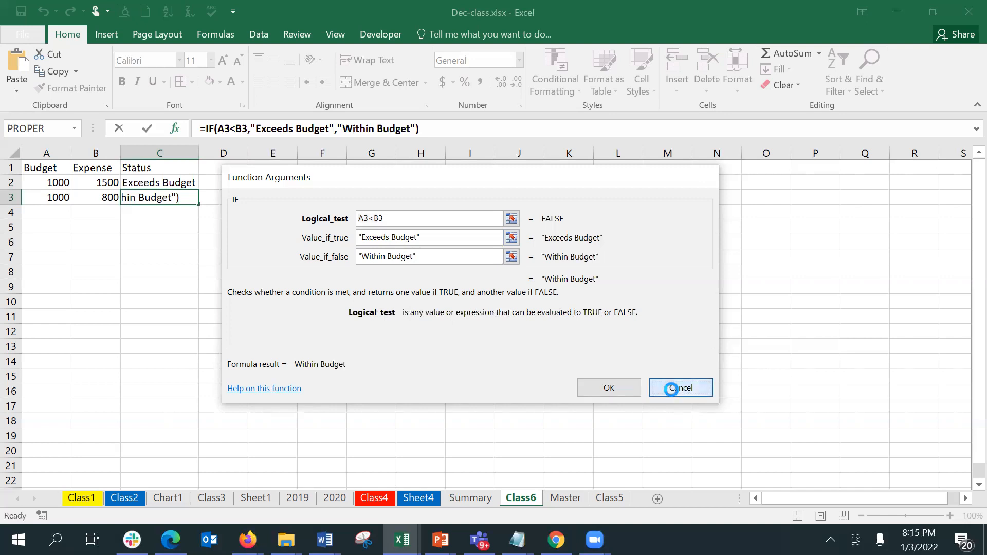
click(234, 184)
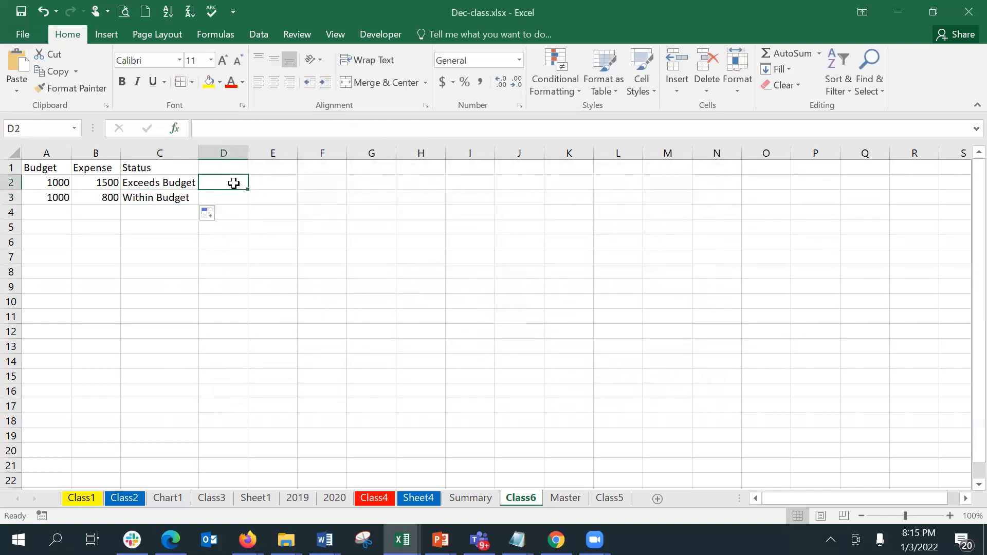
text(=)
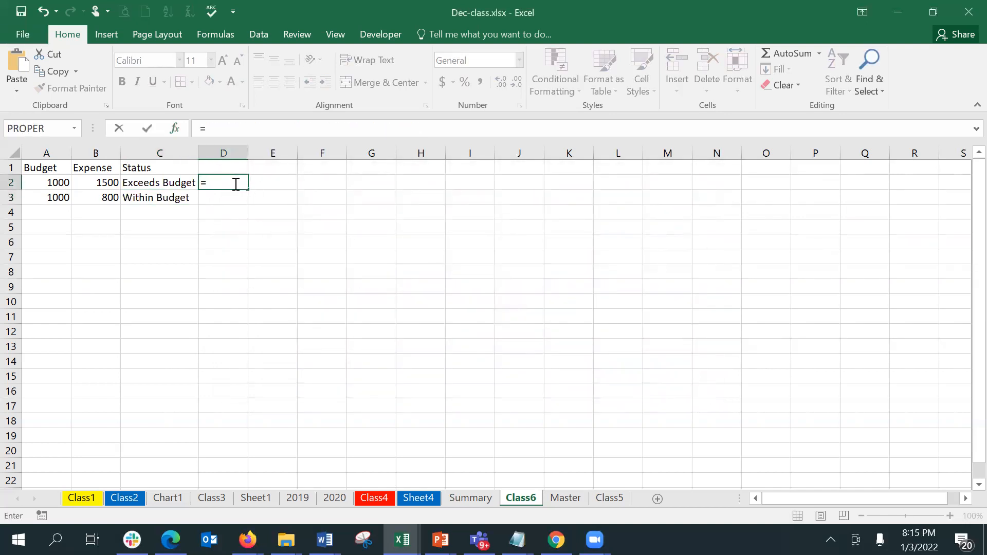
text(if)
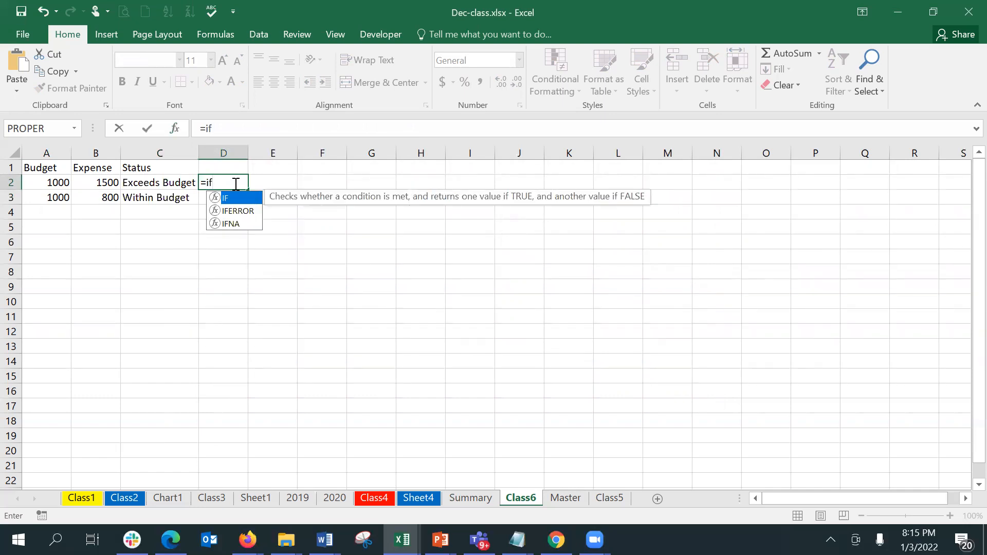
key(Tab)
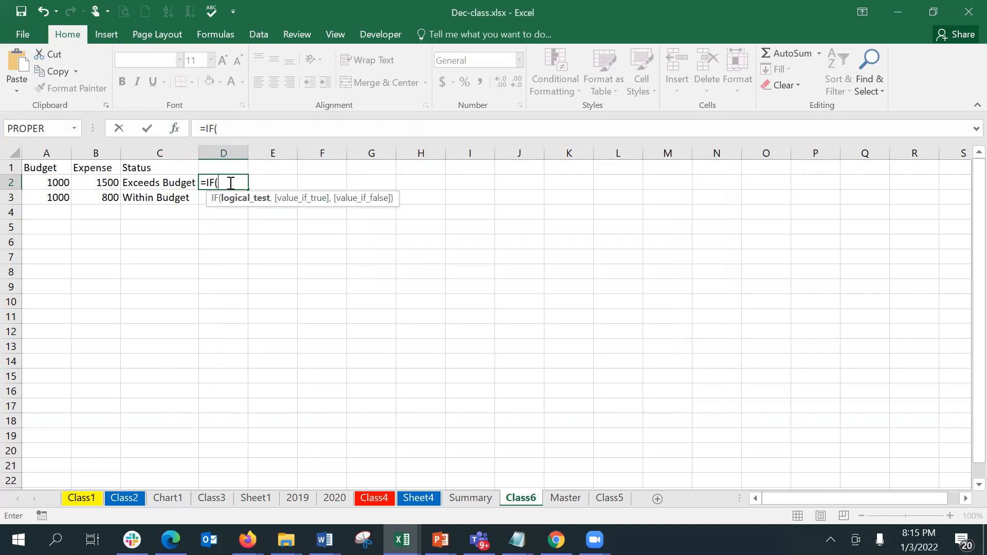
key(BackSpace)
key(BackSpace)
key(BackSpace)
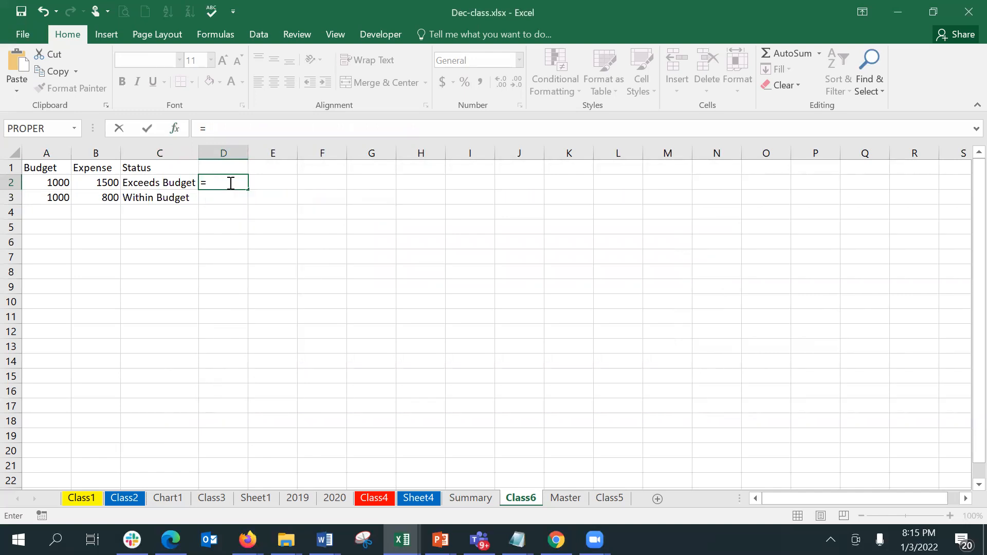
text(if)
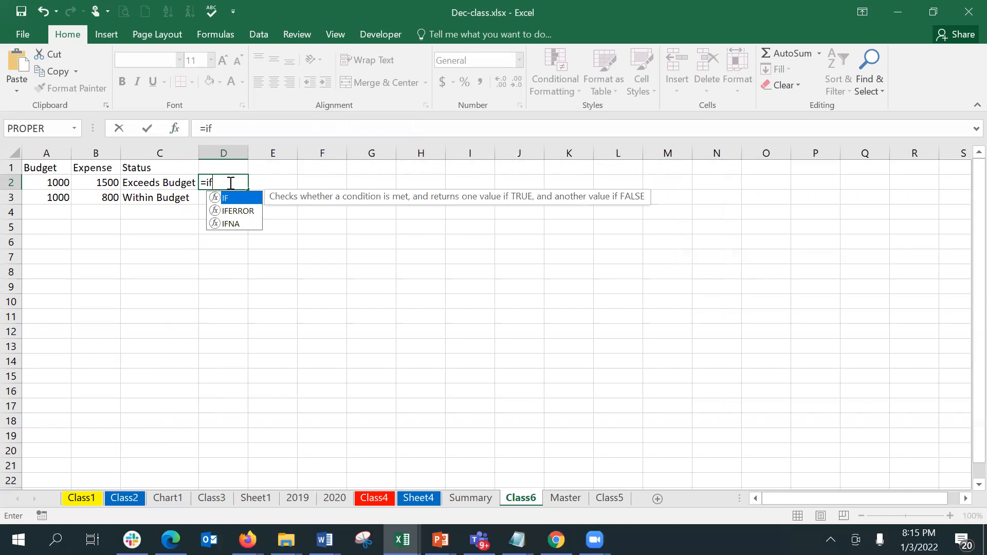
text(()
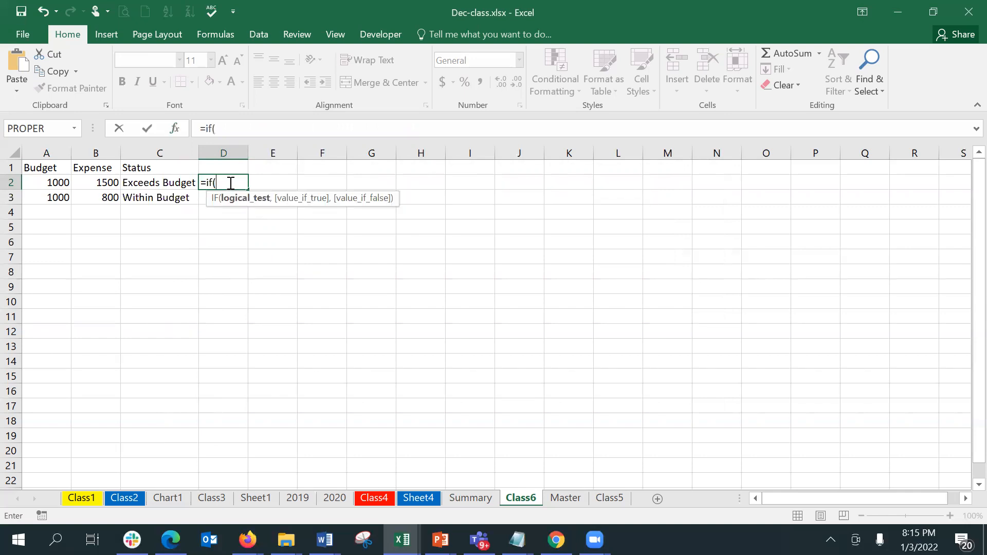
click(174, 127)
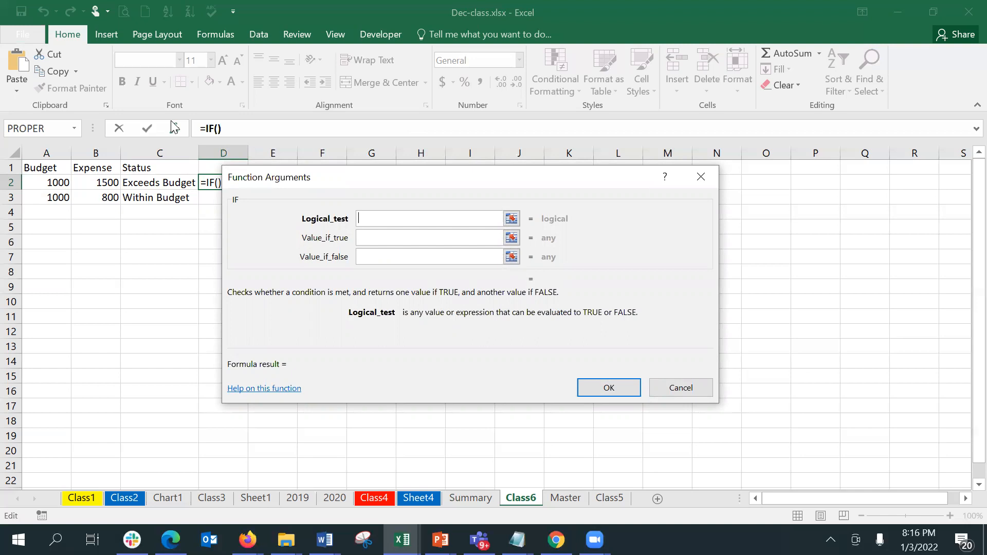
click(685, 393)
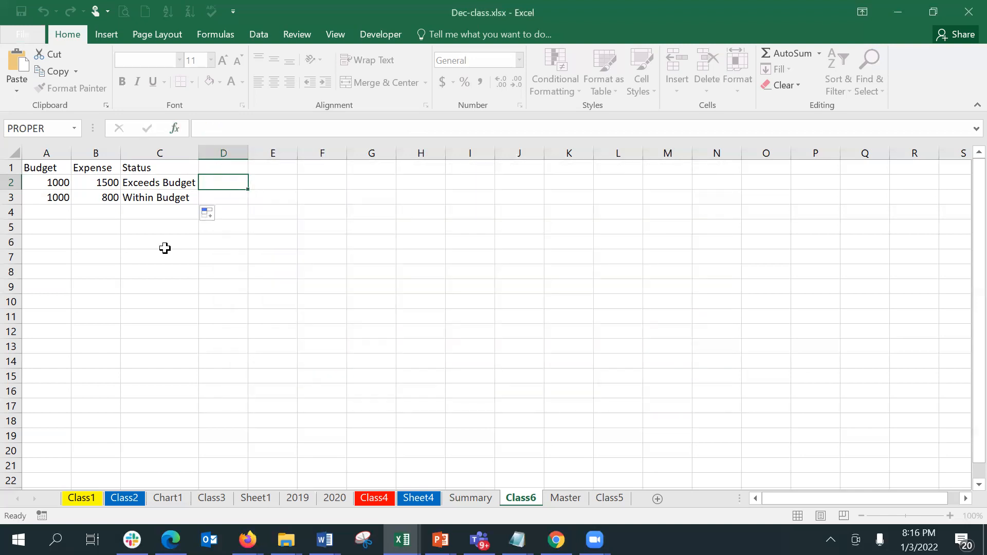
- Test the Status formula by setting the expense in B2 to 900, and undo the change
click(148, 195)
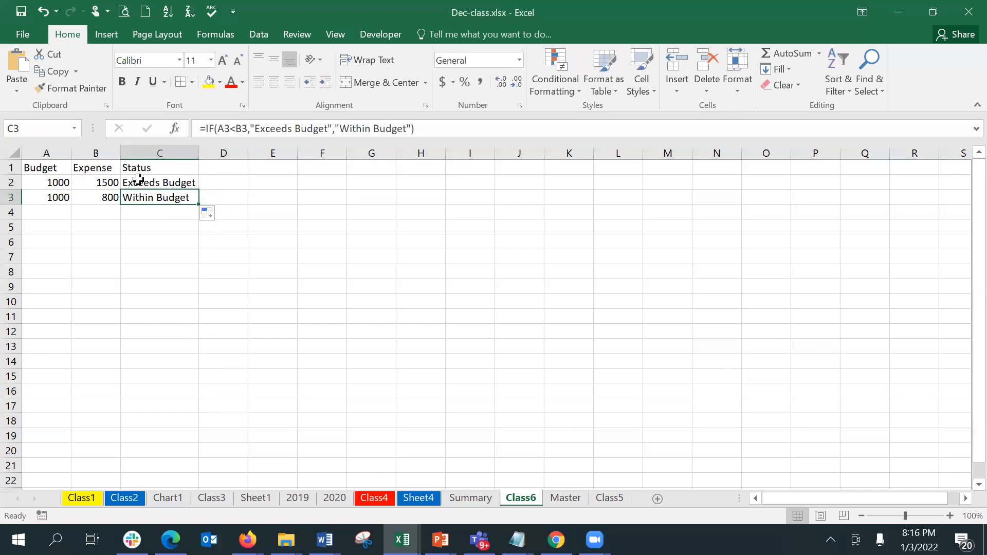
click(138, 179)
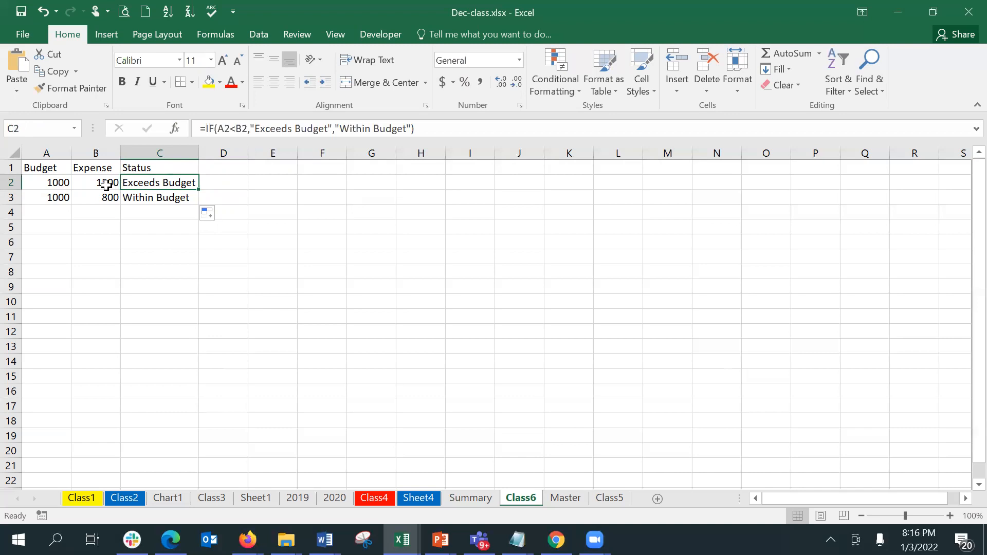
click(90, 187)
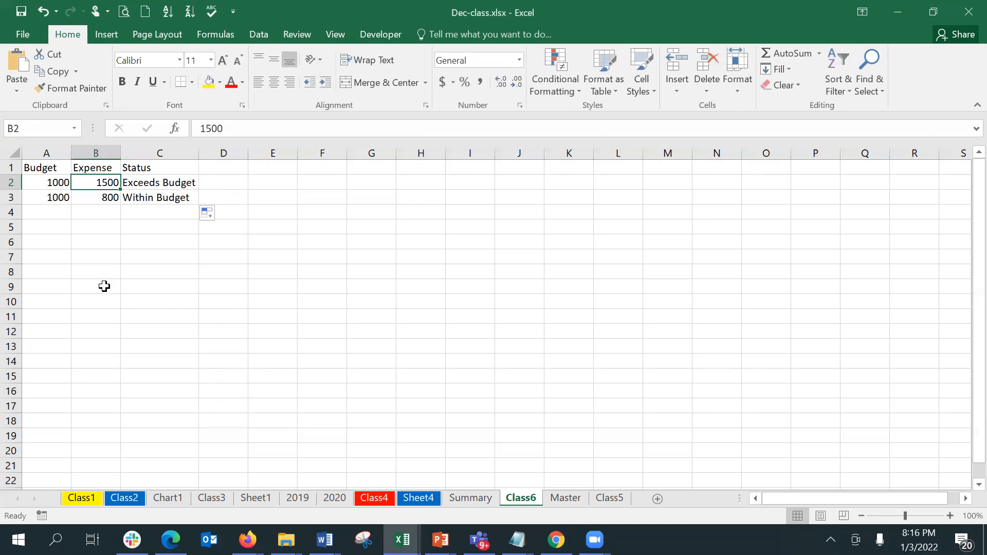
text(900)
key(Return)
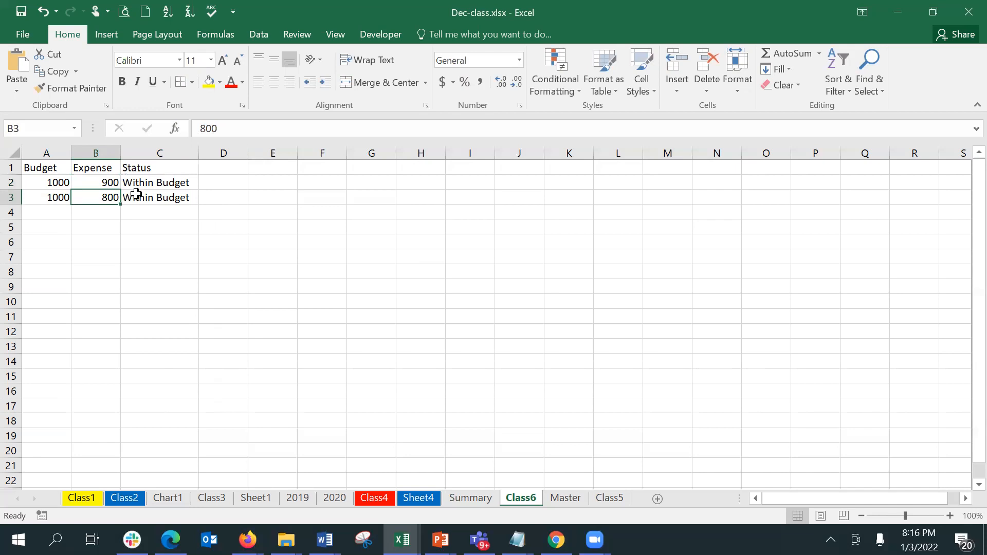
key(ctrl+z)
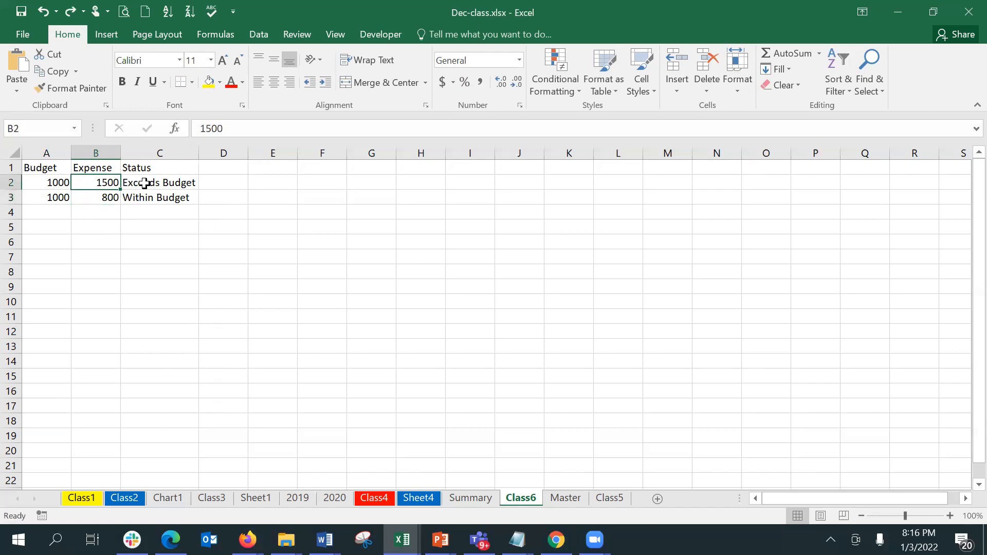
- Review the logical test, true value and false value of the IF function in C2
click(141, 183)
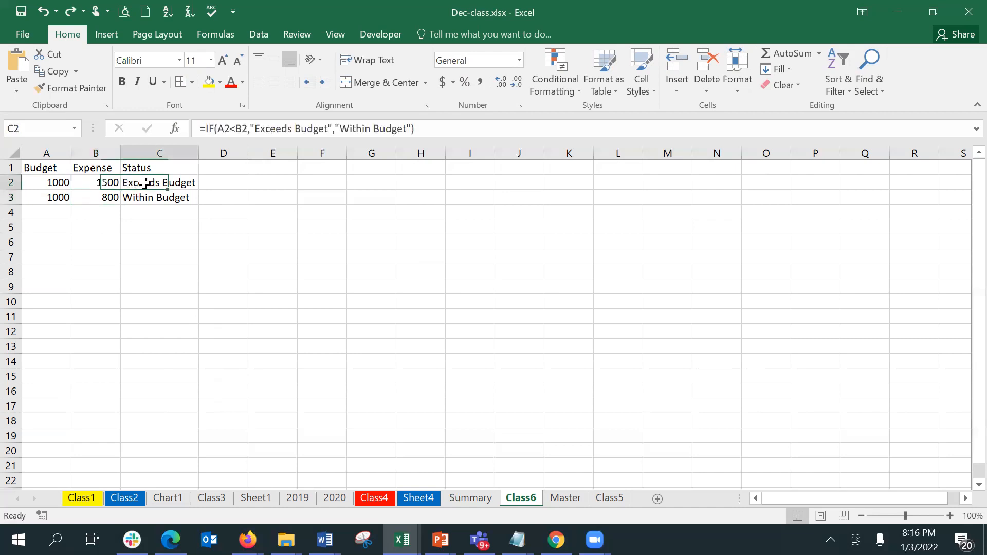
click(174, 129)
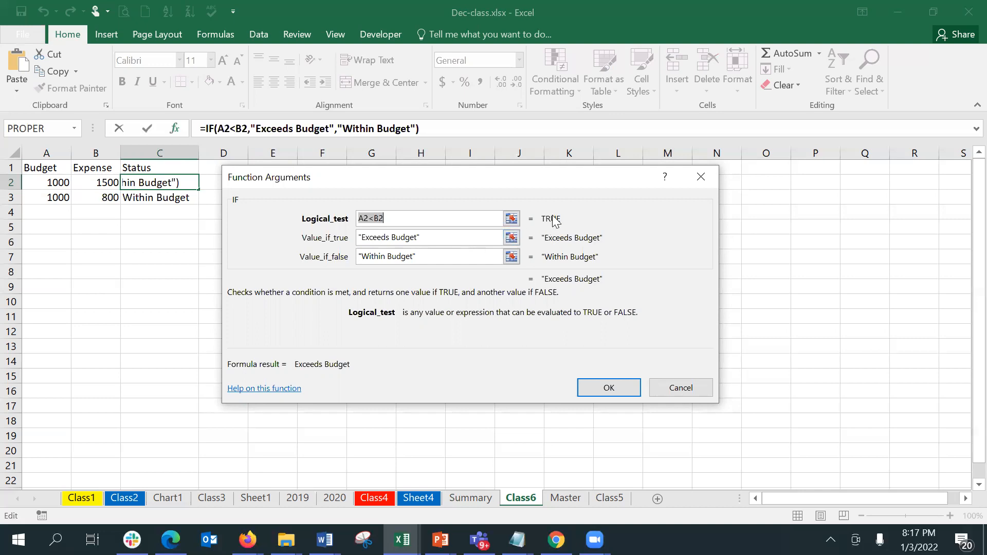
click(442, 240)
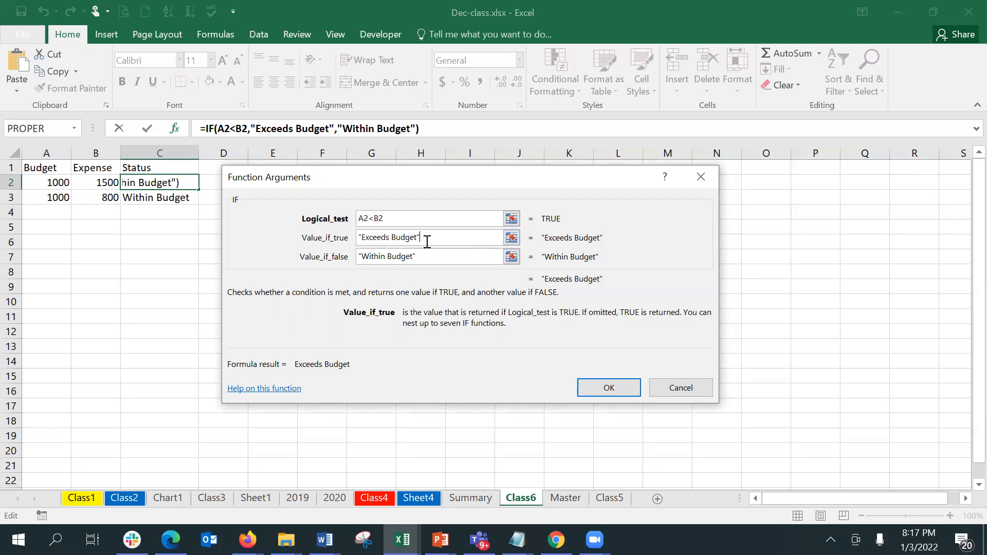
click(446, 253)
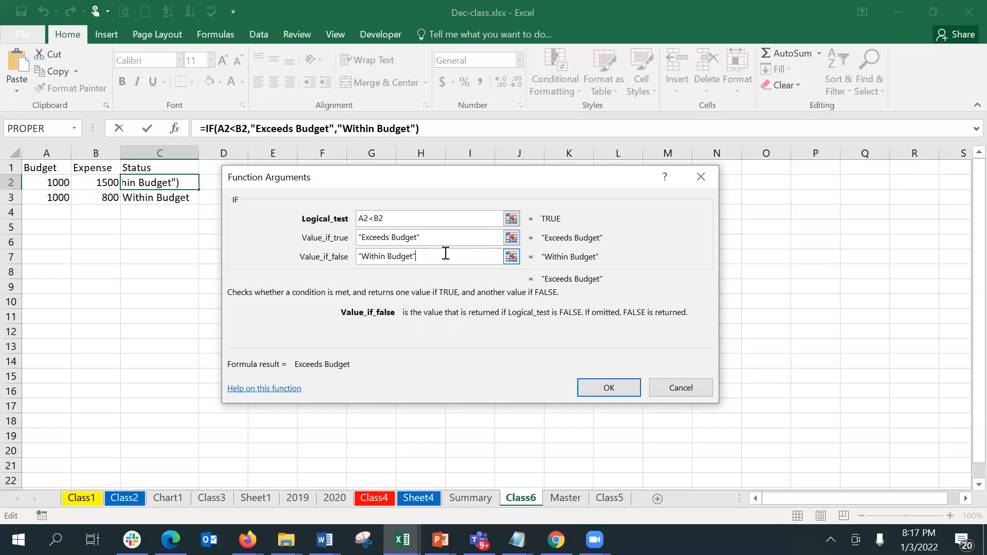
click(590, 386)
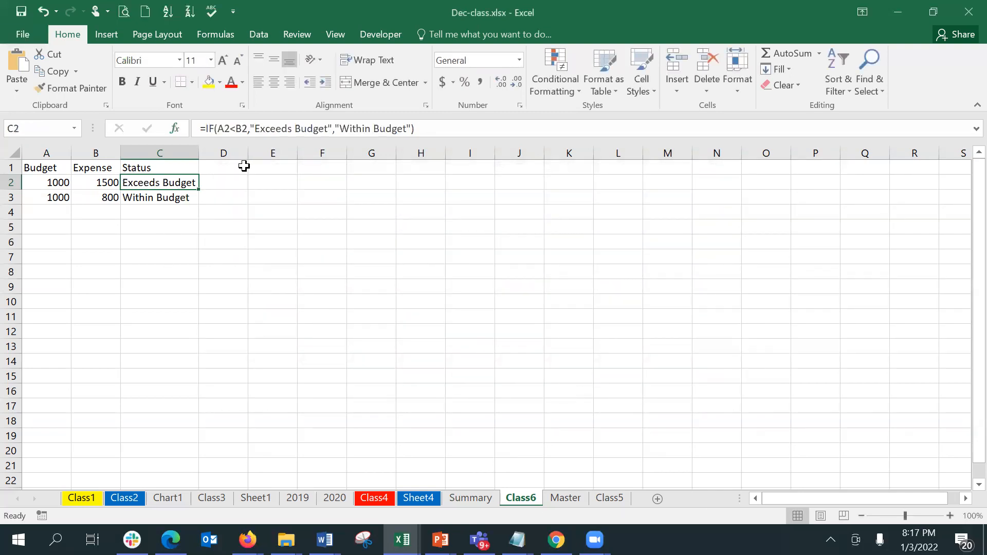
click(225, 180)
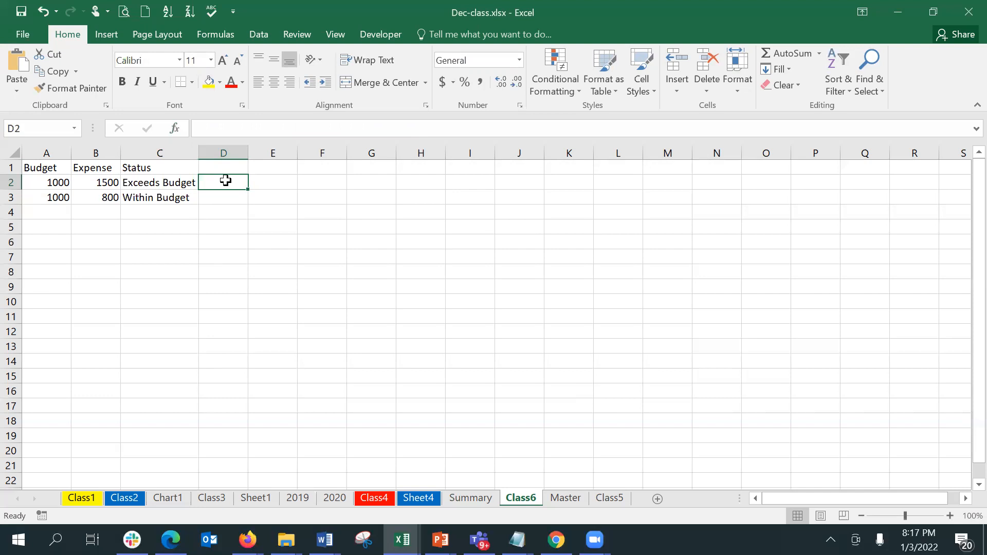
click(141, 187)
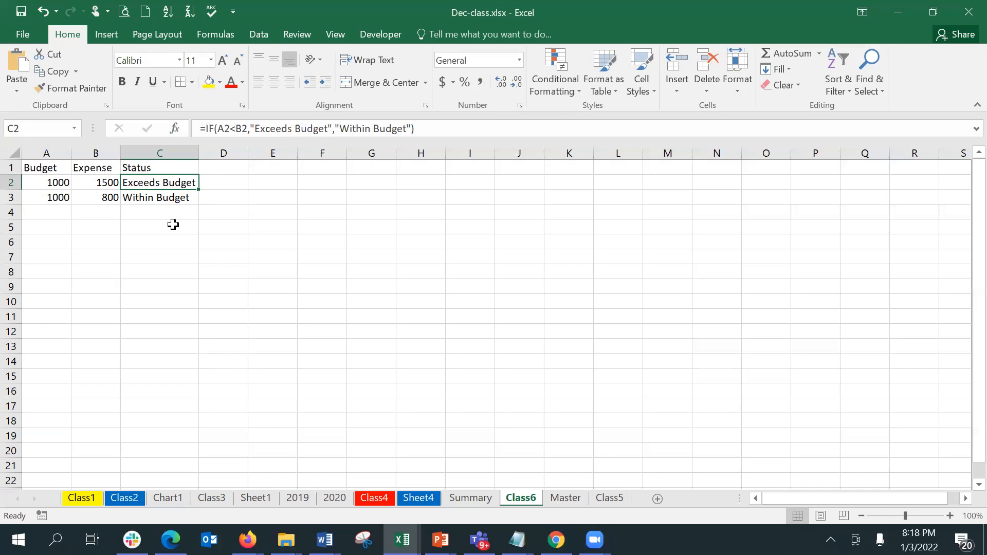
- Start an IF function in D2 through its function arguments with the logical test A2>B2
click(221, 184)
text(=)
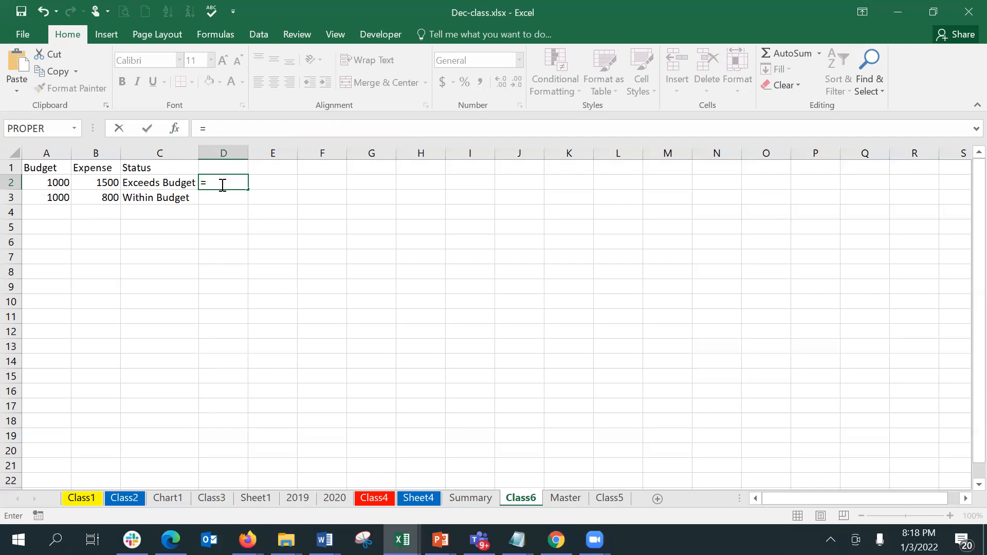
text(if)
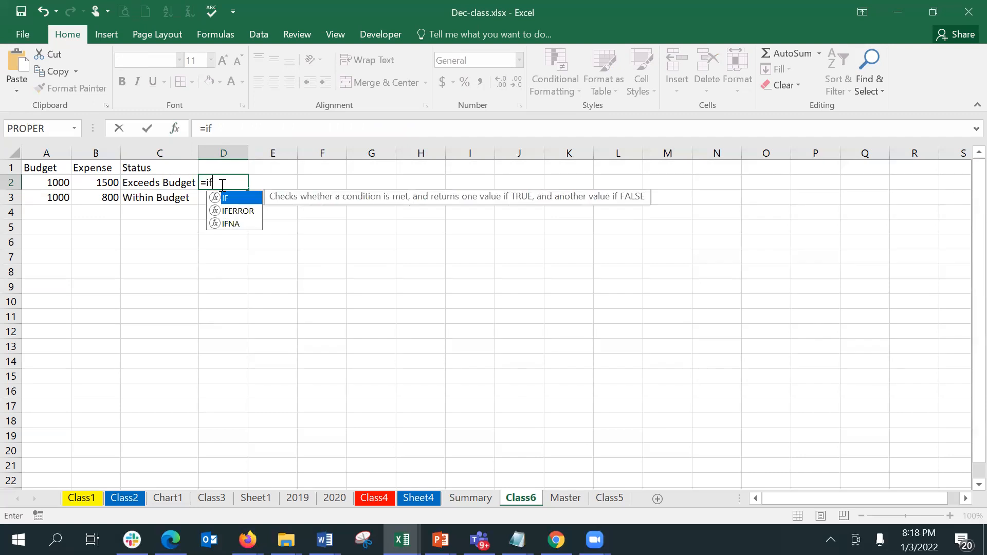
double_click(227, 199)
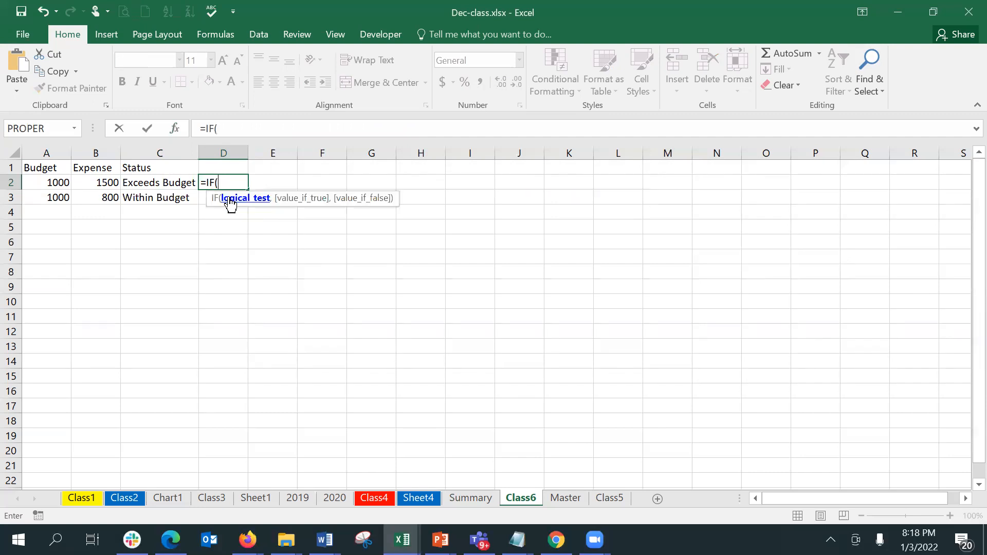
click(181, 134)
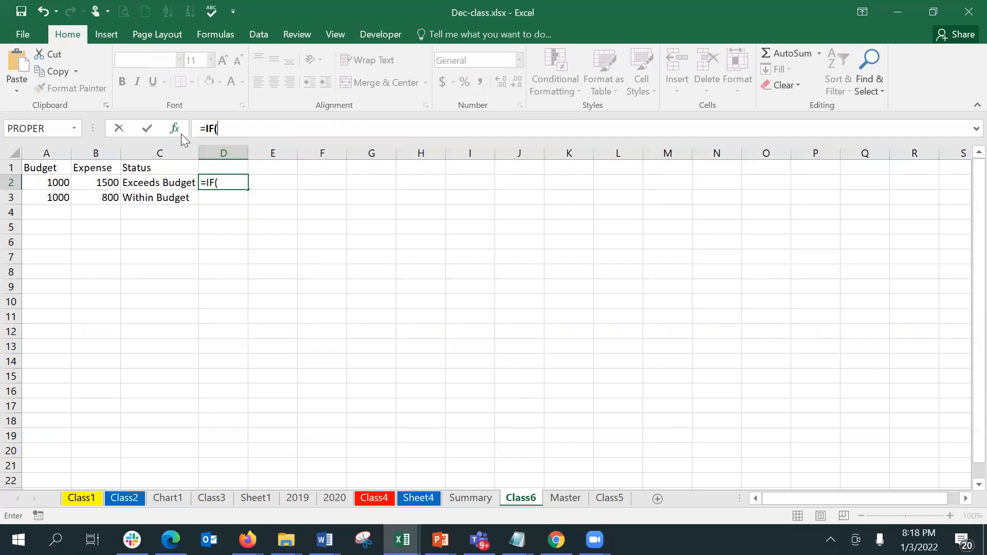
click(49, 182)
text(>)
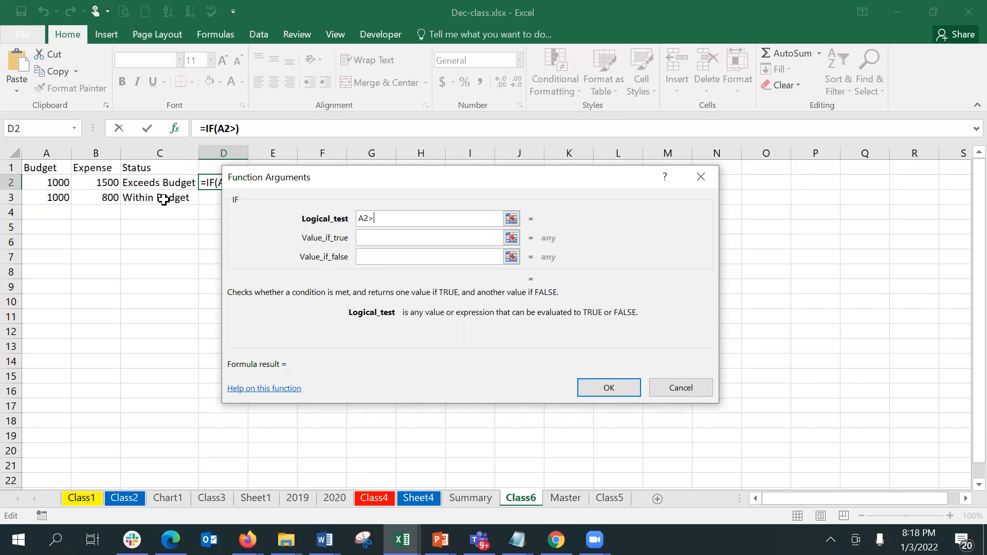
click(105, 186)
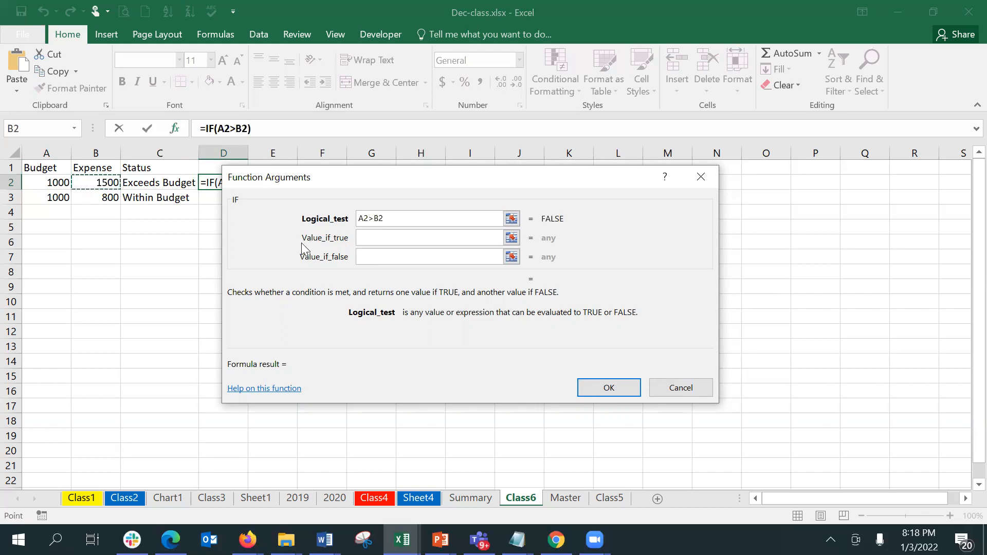
- Set the IF function's true value to C and false value to D, and apply it to D2
click(378, 239)
text(C)
key(Tab)
text(D)
key(Tab)
click(615, 388)
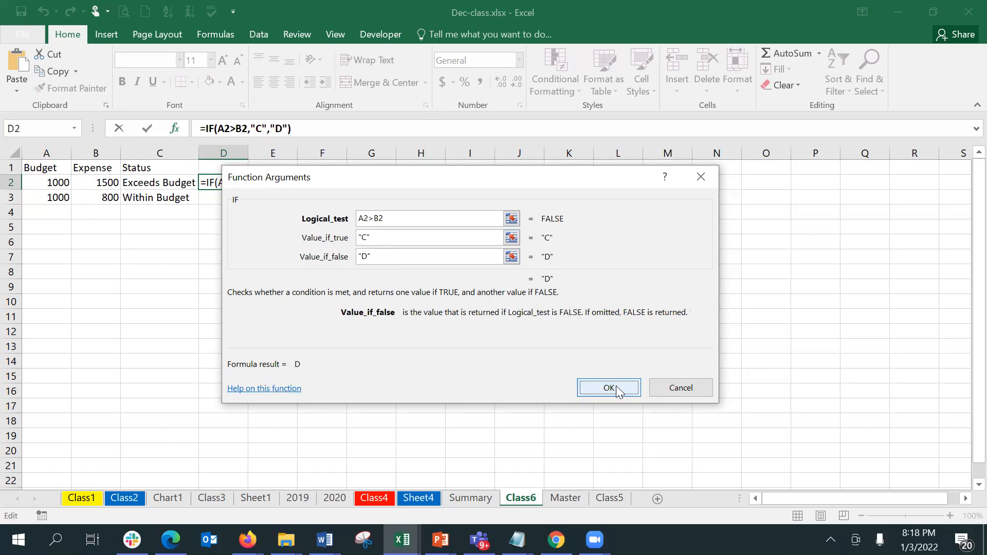
- Copy the IF formula from D2 down to D3 and set the font of both cells to Wingdings
drag(248, 190, 220, 191)
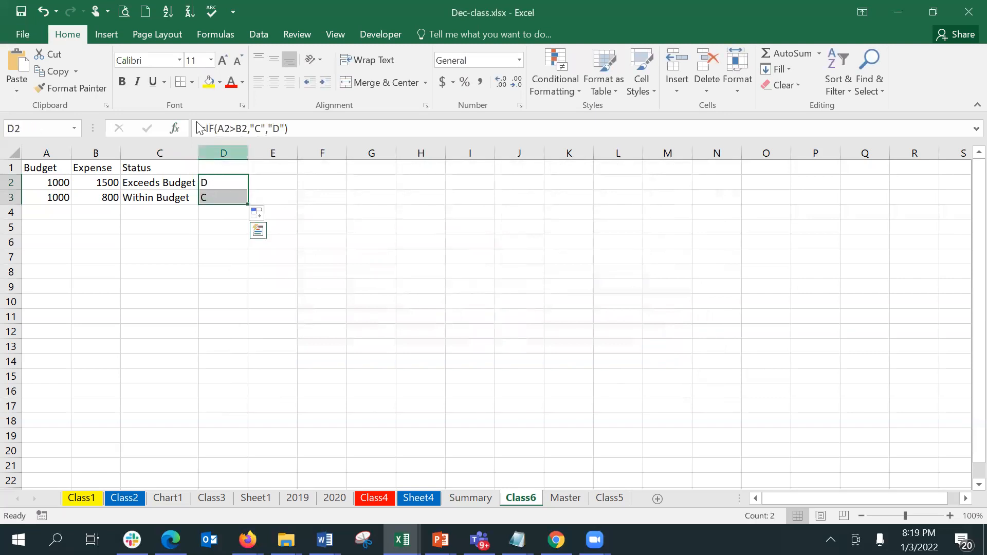
click(177, 64)
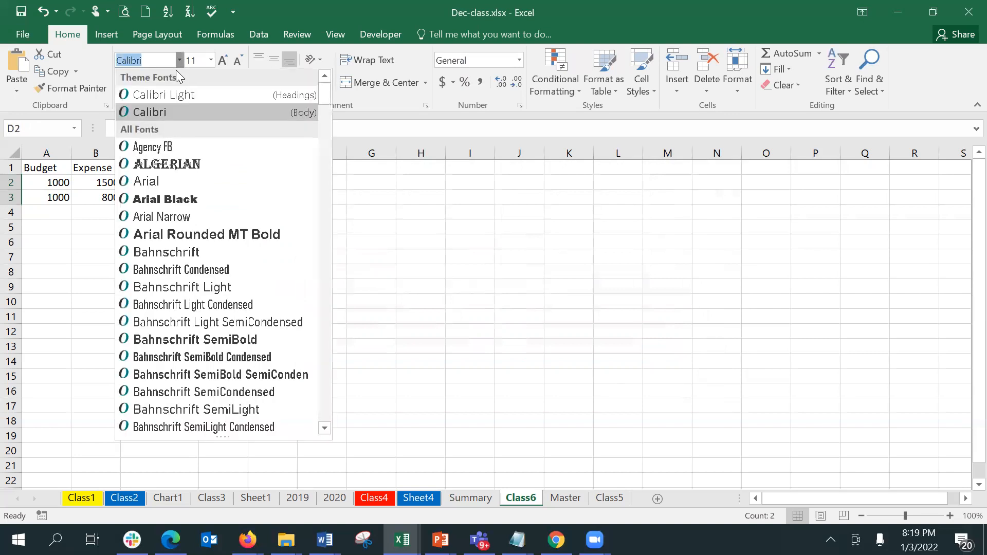
text(Wingdings)
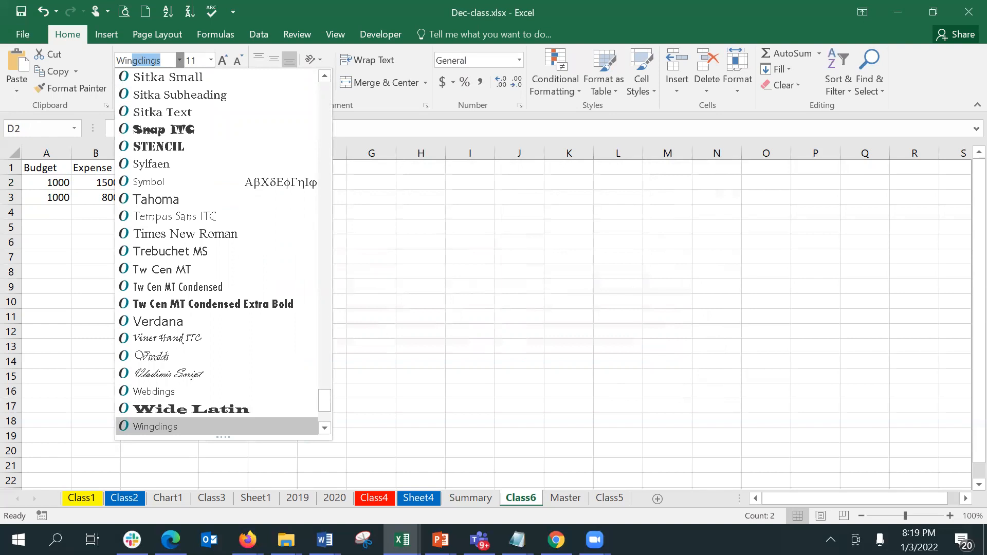
click(195, 426)
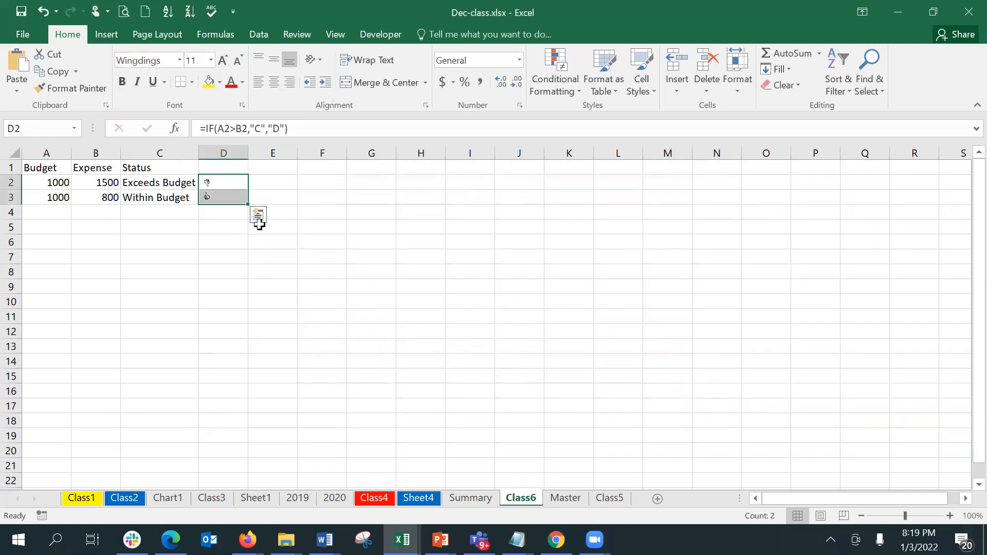
- Give cells D2:D3 a yellow fill and a red font colour
click(924, 516)
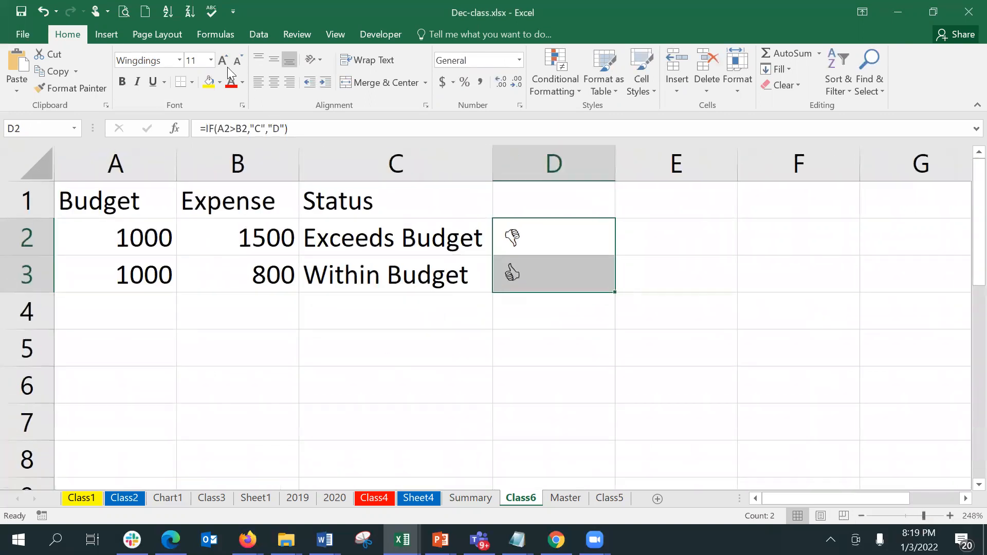
click(207, 83)
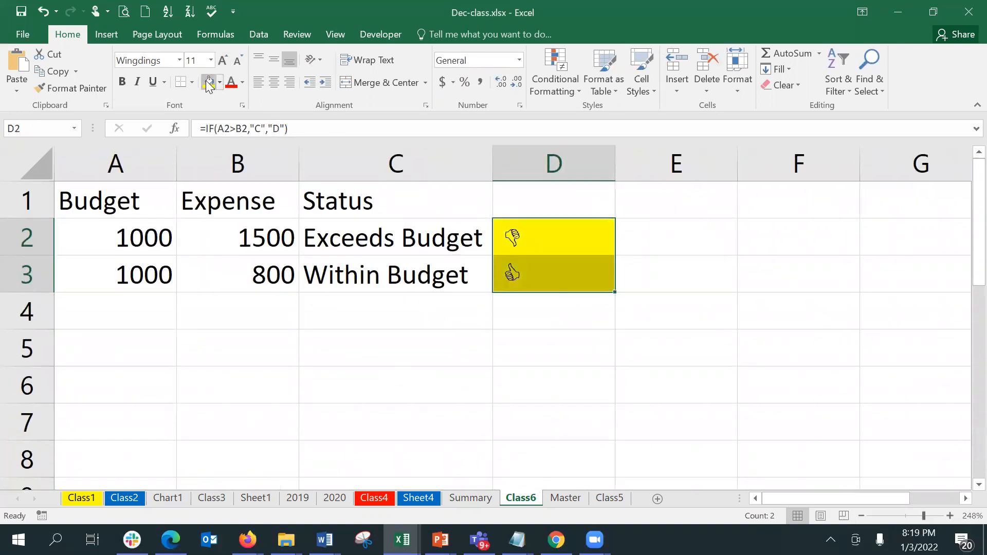
click(230, 82)
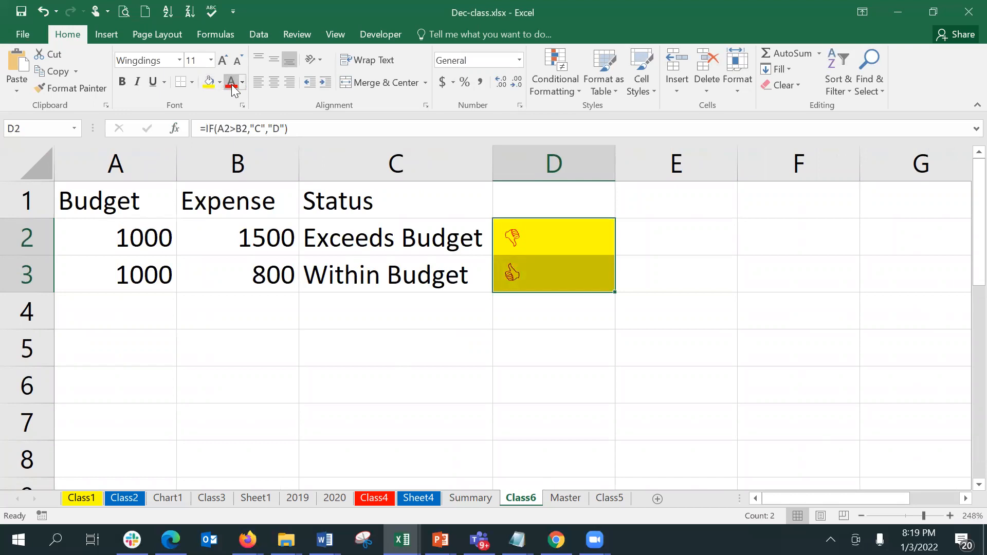
click(532, 324)
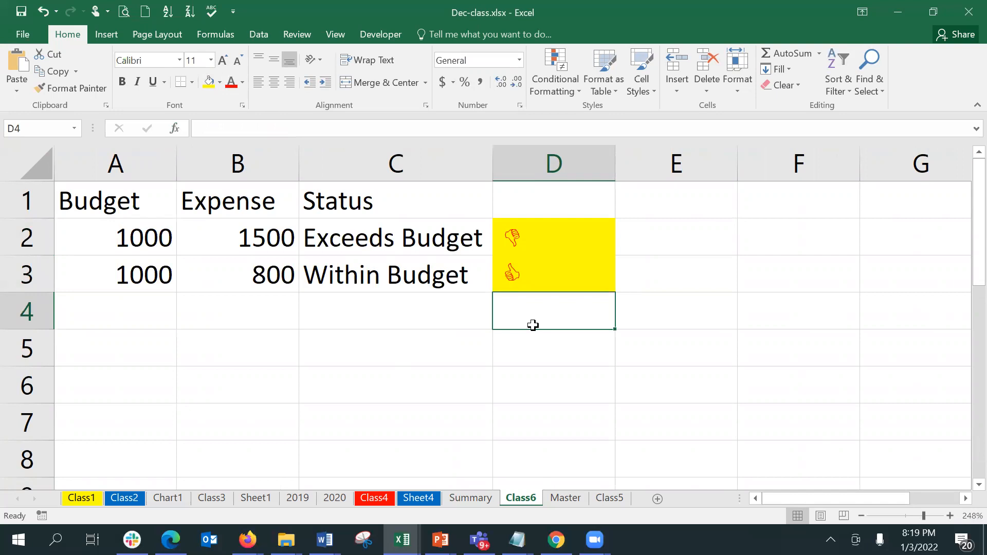
- Review the logical test, true value and false value of the IF function in D2, and the font of D2:D3
click(531, 237)
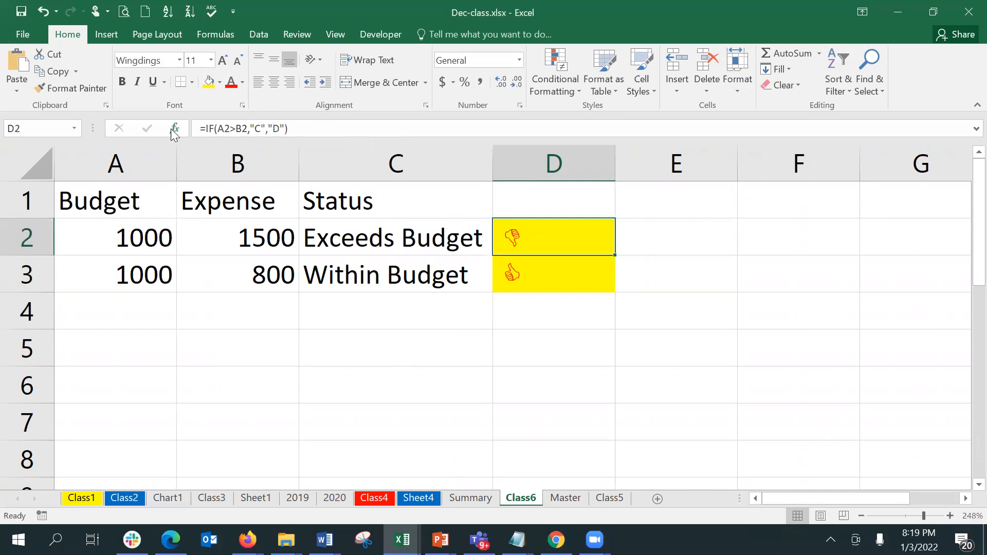
click(172, 129)
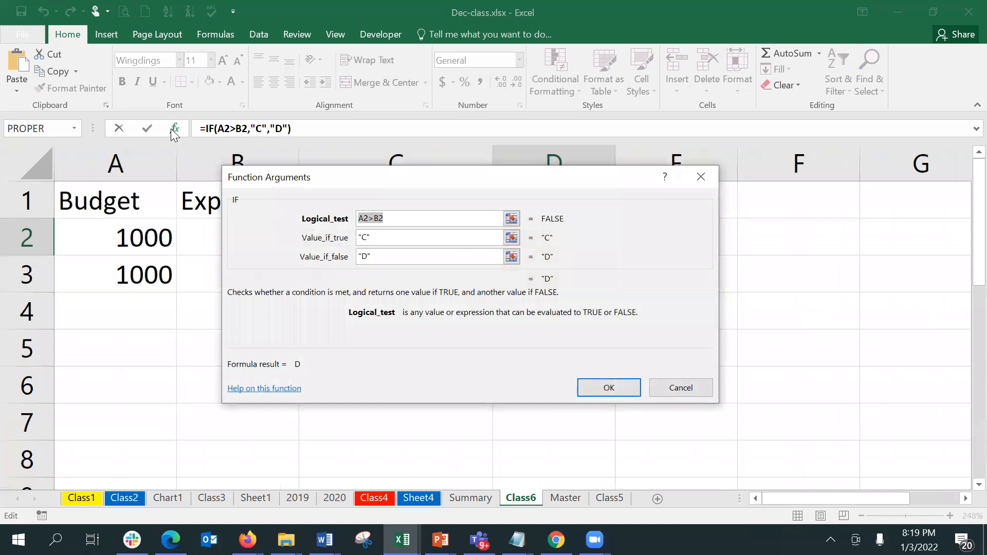
click(373, 237)
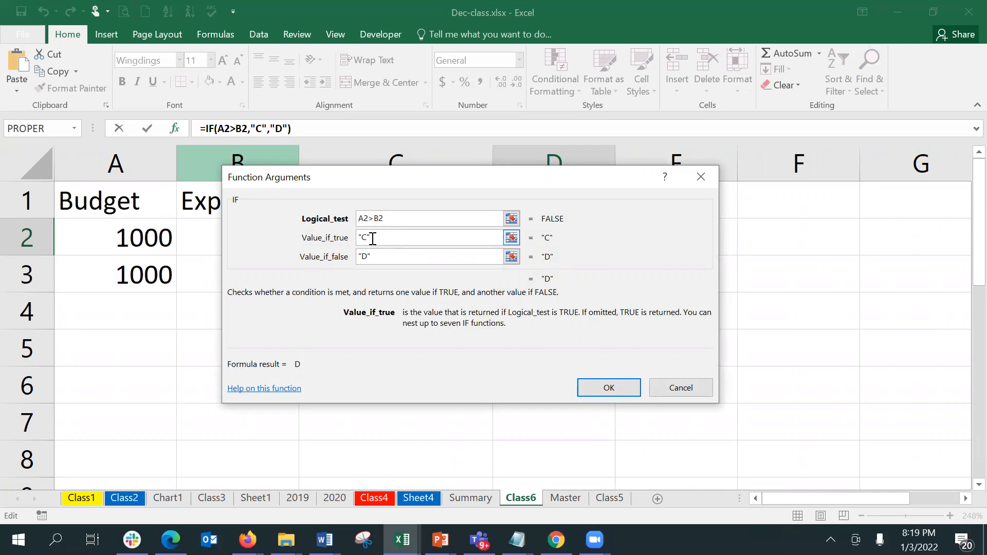
click(371, 254)
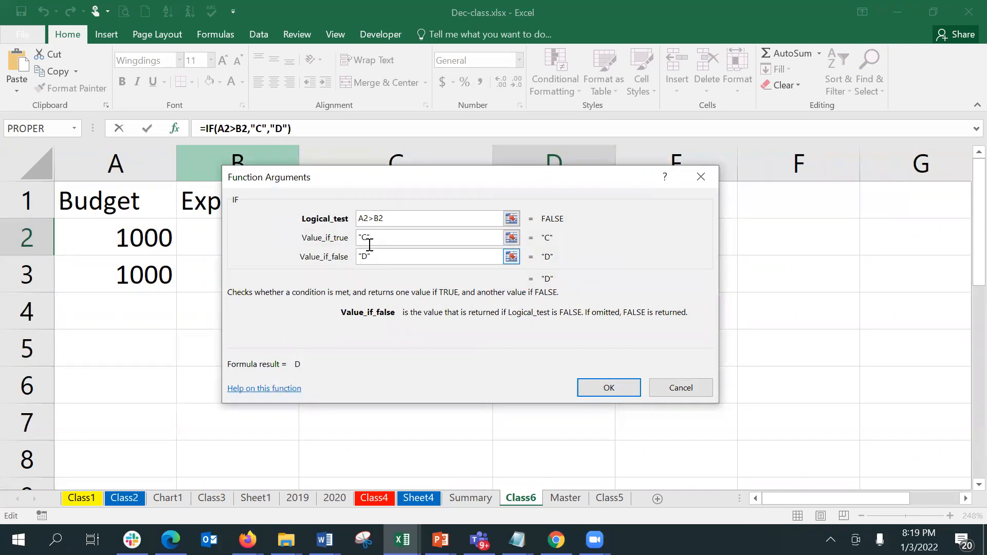
click(614, 383)
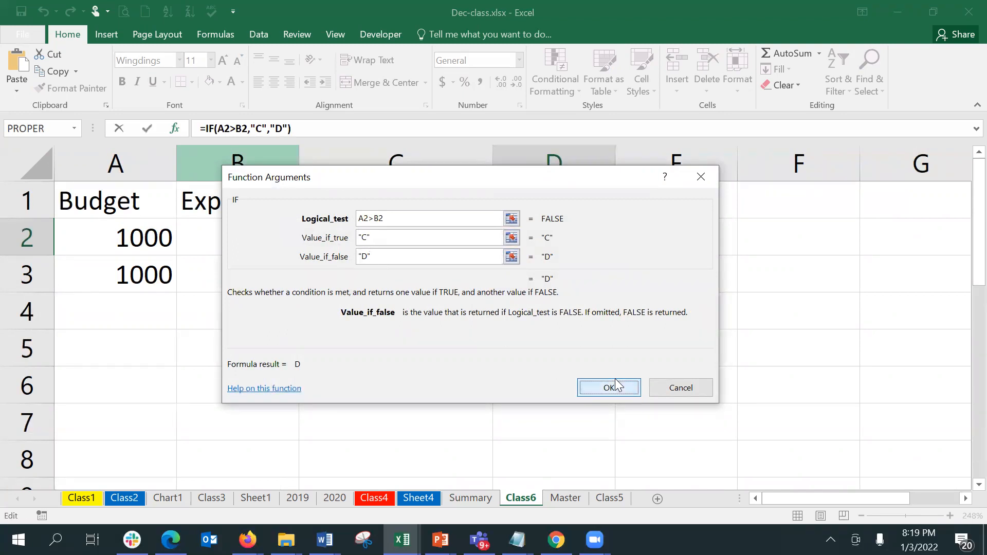
key(Down)
key(Up)
key(shift+Down)
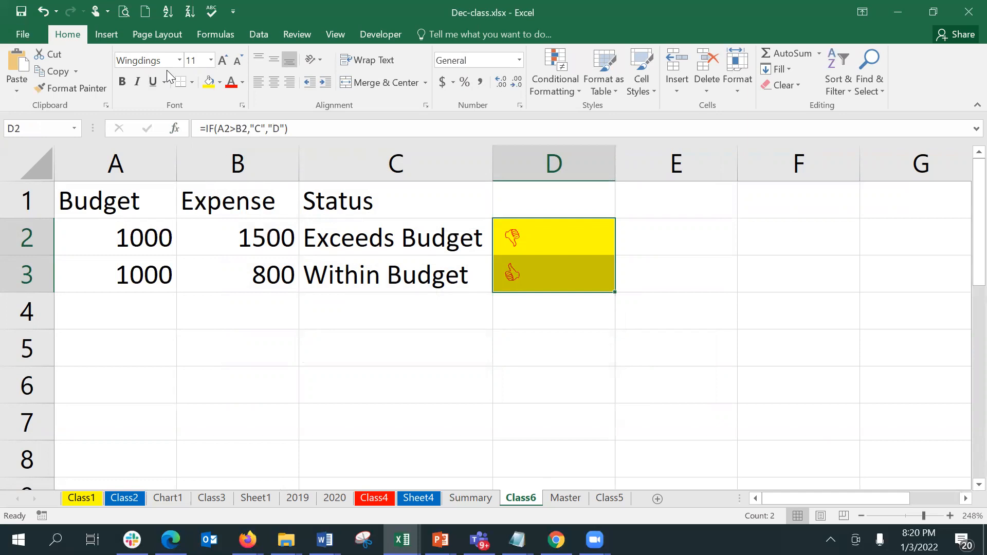
- Start a new table with the headers Marks in F2 and Grade in G2
click(127, 302)
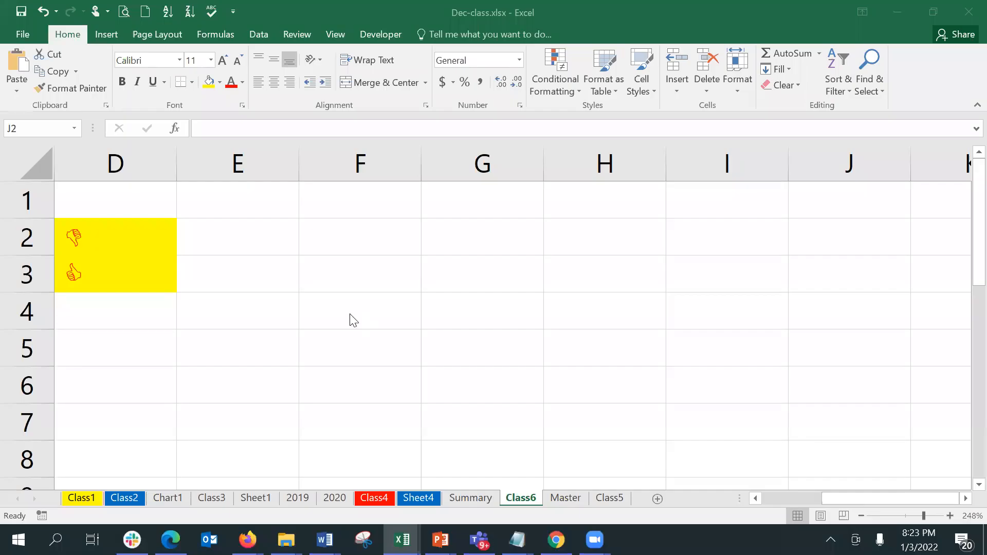
click(456, 237)
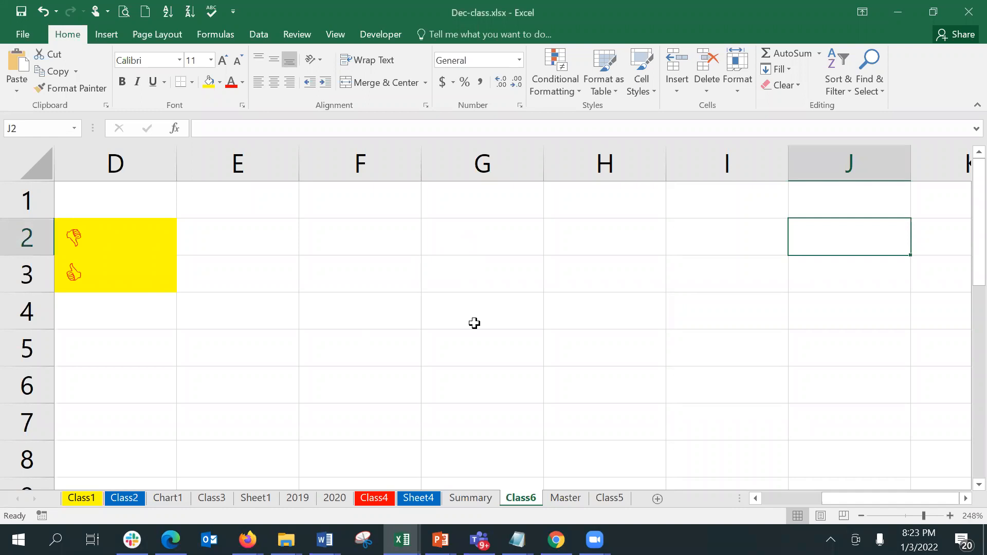
click(325, 260)
key(Up)
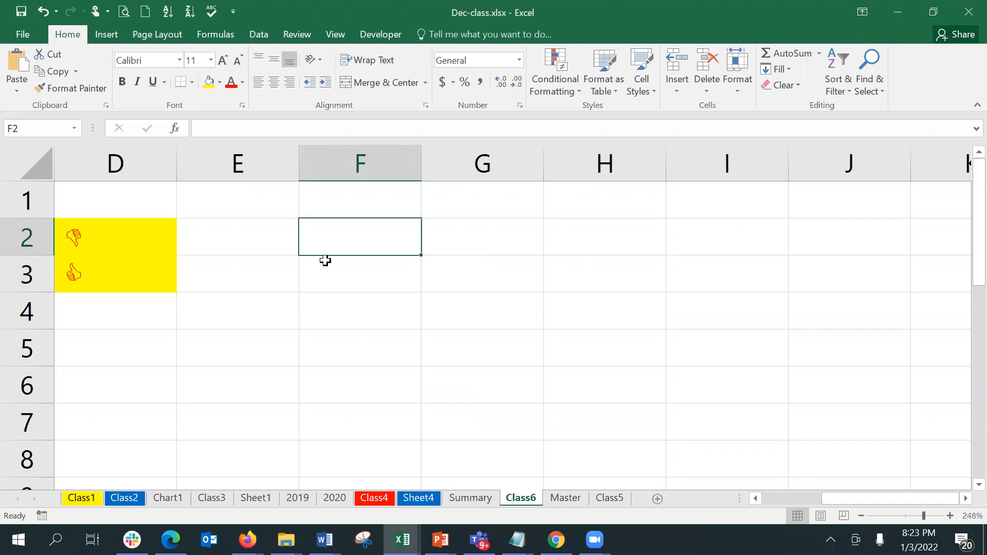
text(Grade)
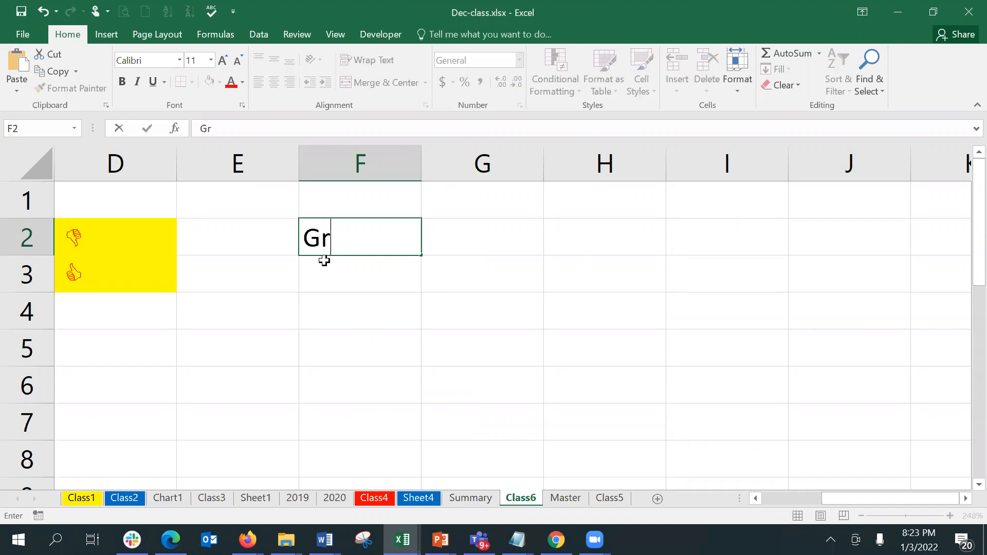
key(BackSpace)
key(BackSpace)
key(BackSpace)
key(BackSpace)
key(BackSpace)
text(<M)
key(BackSpace)
key(BackSpace)
text(Marks)
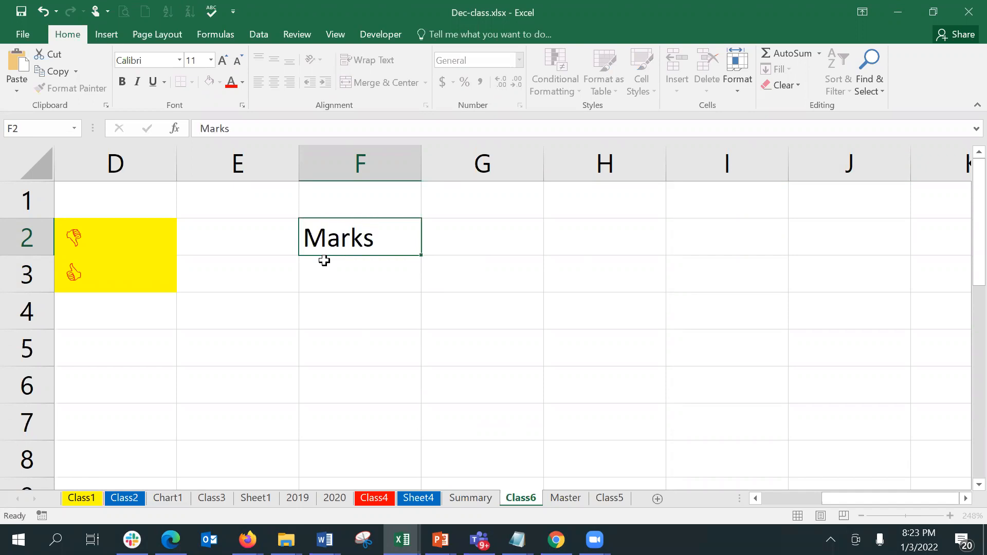
key(Tab)
text(Grade)
key(Return)
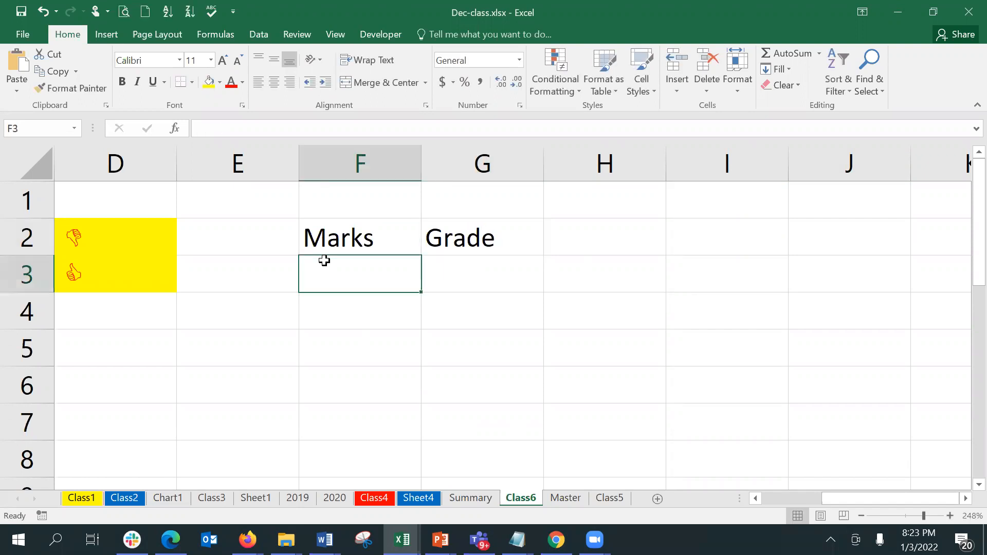
- Enter the marks 90, 70, 50 and 40 in cells F3 to F6
double_click(323, 261)
text(90)
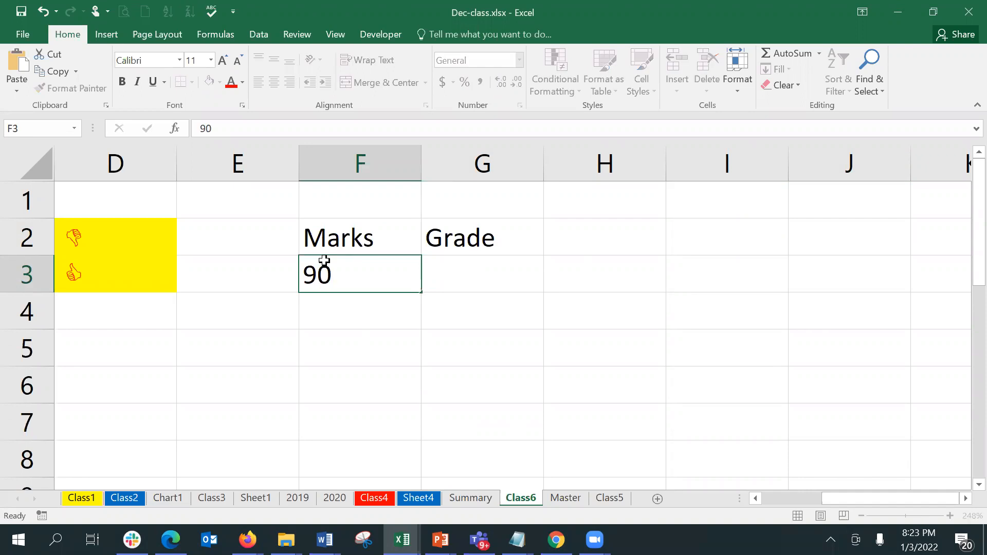
key(shift+Tab)
key(Down)
key(Right)
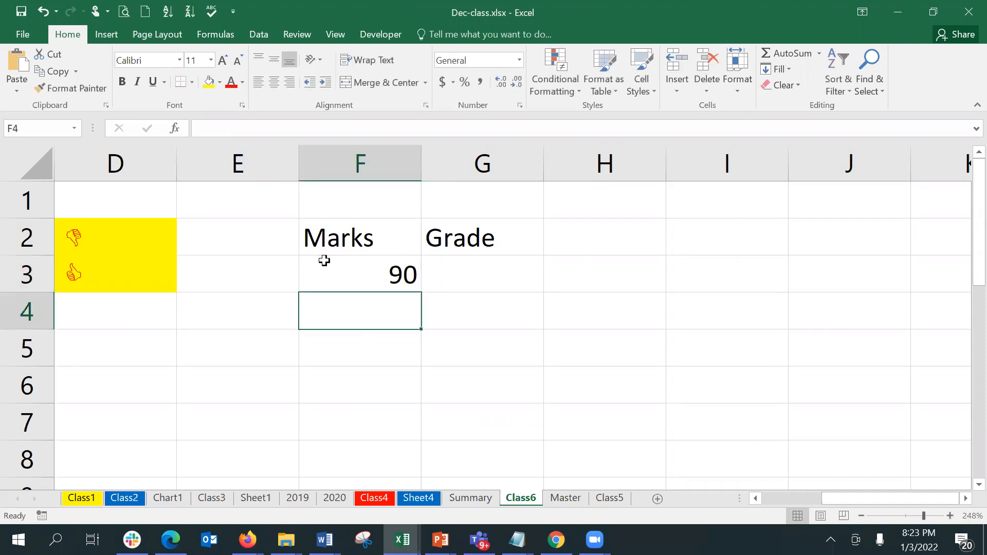
text(70)
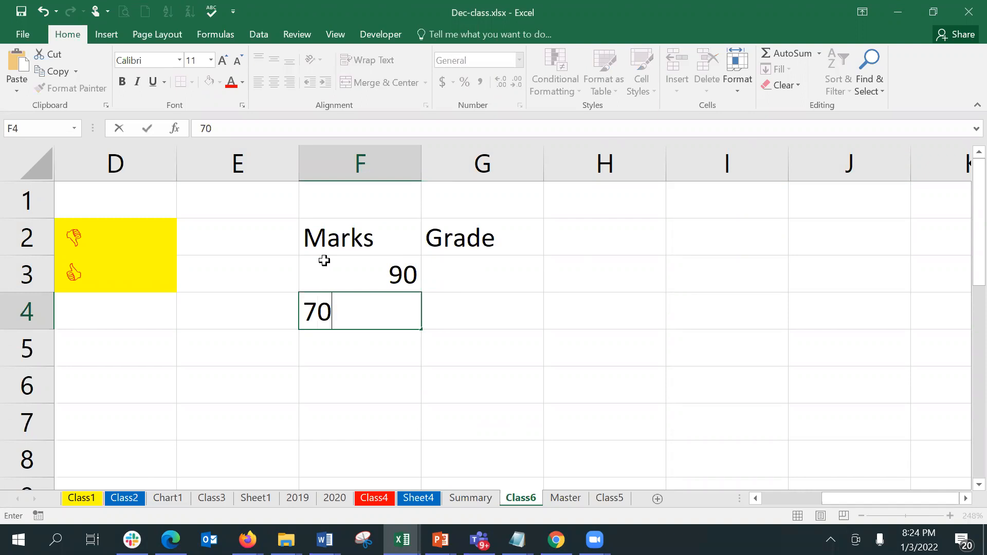
key(Return)
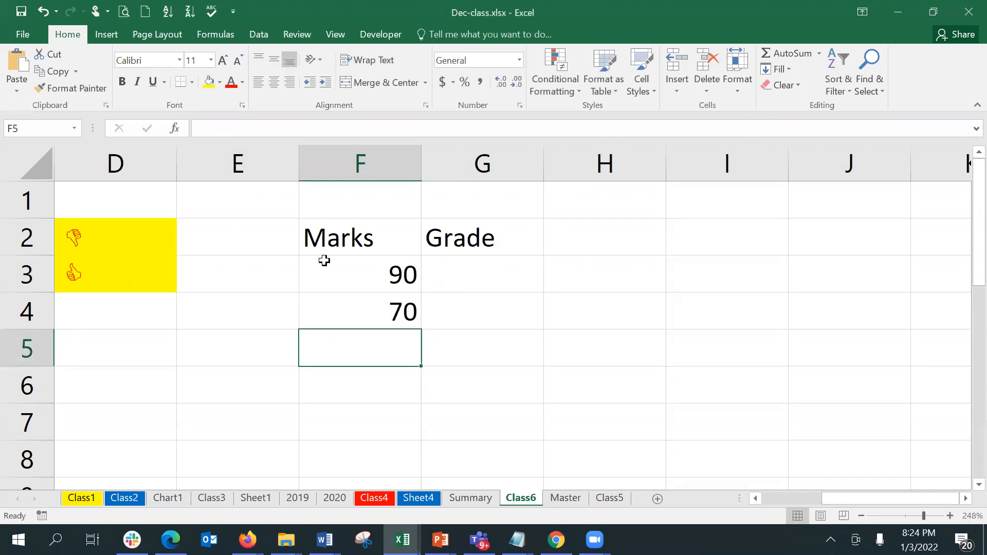
text(50)
key(Return)
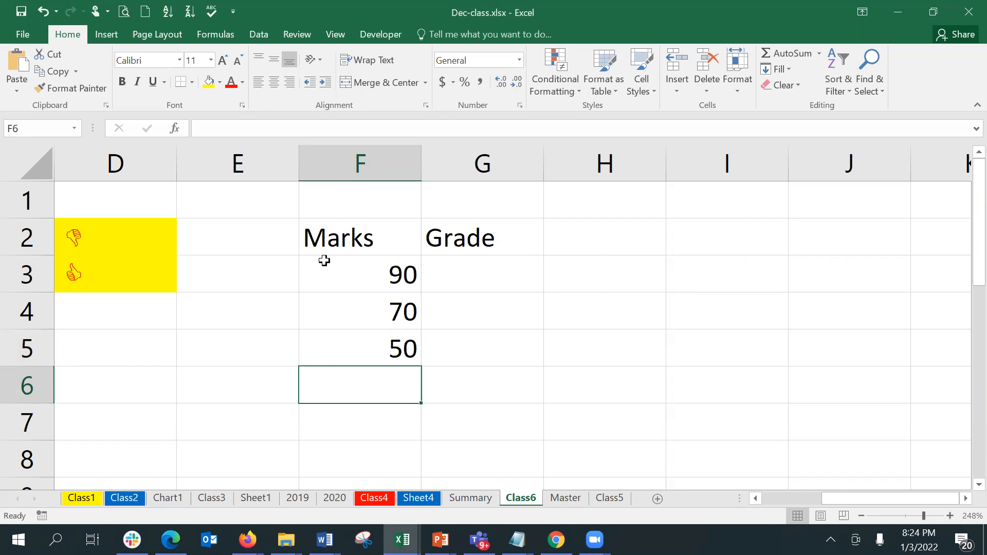
text(40)
key(Left)
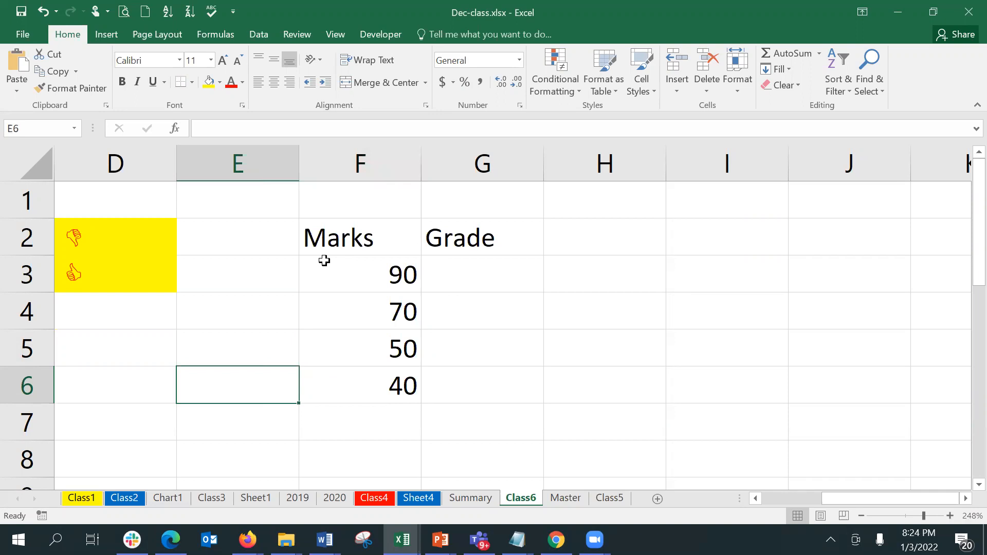
- Label E3 "greater than" and fit the width of column E to its text
key(Up)
key(Up)
key(Up)
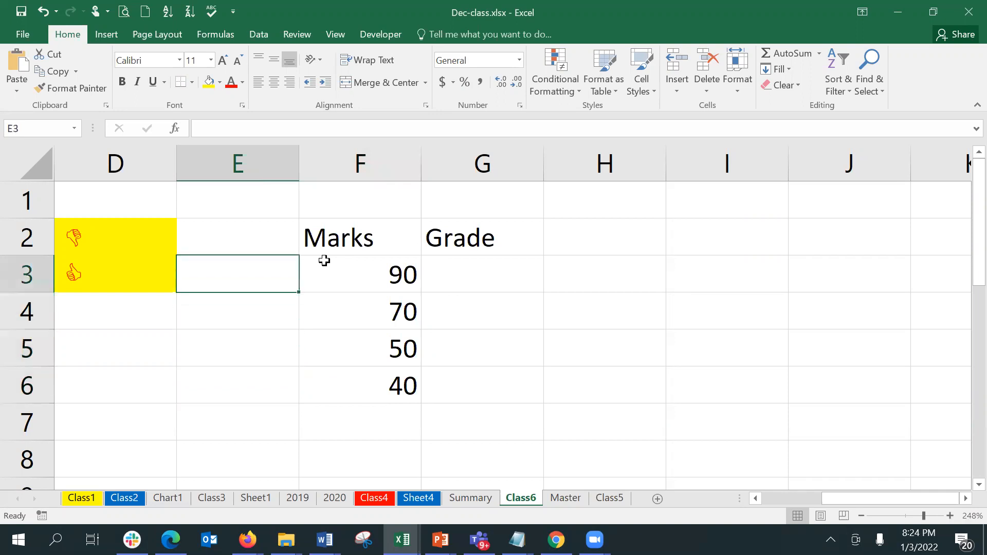
text(gret)
key(BackSpace)
text(ate)
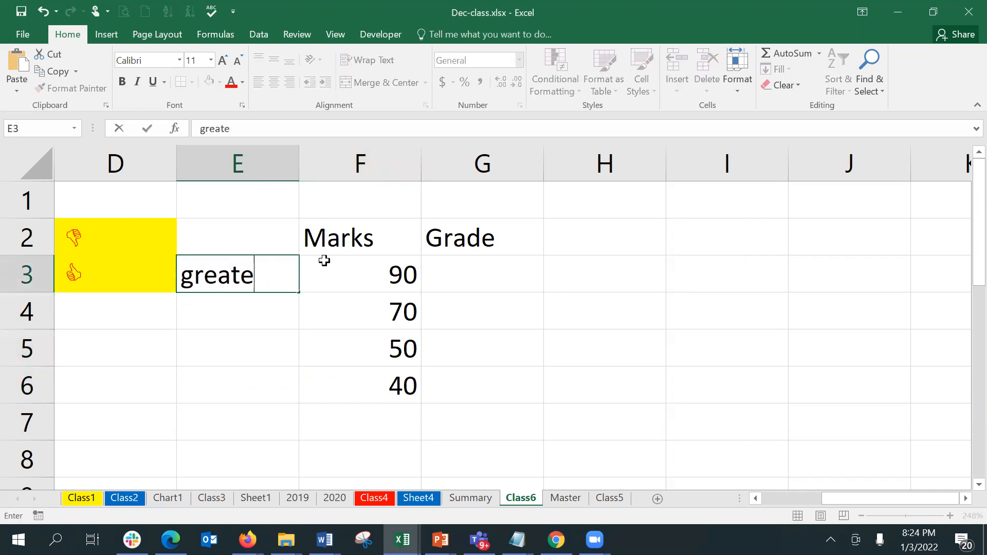
text(r than)
key(Return)
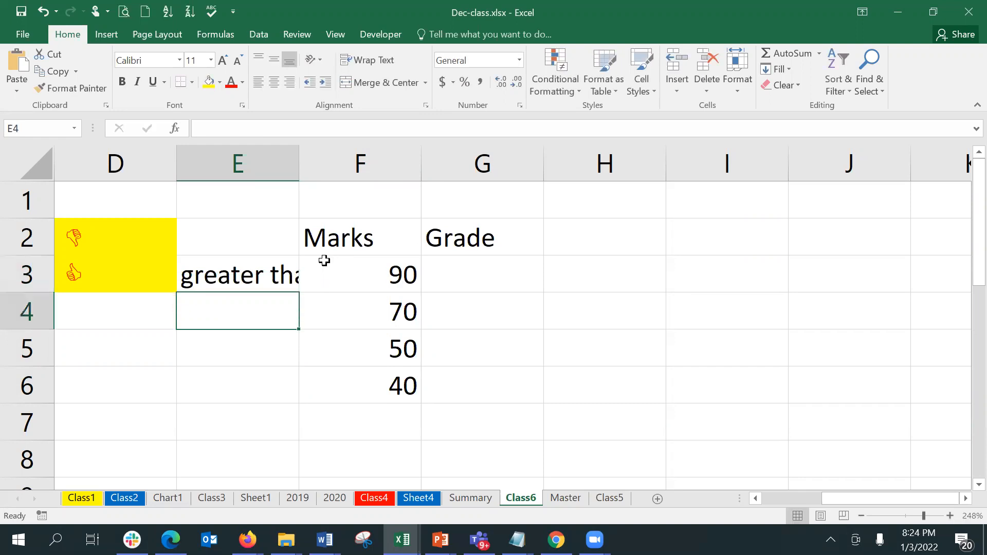
double_click(298, 164)
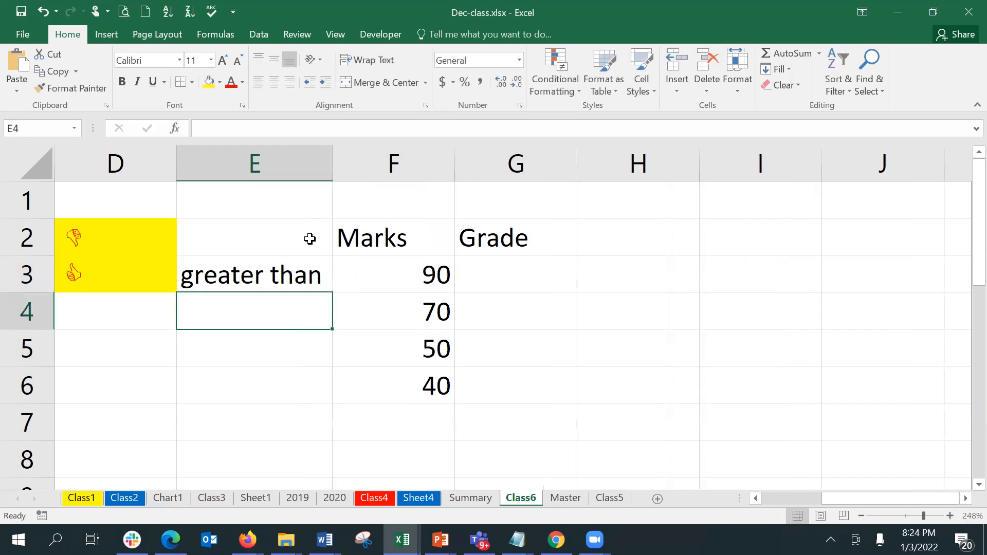
- Fill the "greater than" label from E3 down to E5
key(Up)
key(shift+Down)
key(shift+Down)
key(shift+Down)
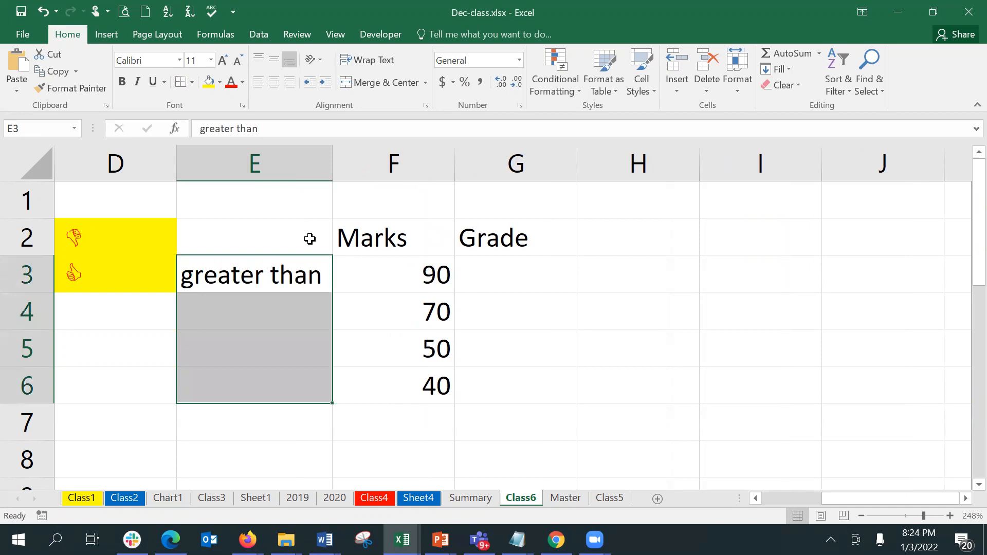
click(310, 238)
key(Down)
key(shift+Down)
key(shift+Down)
key(shift+Down)
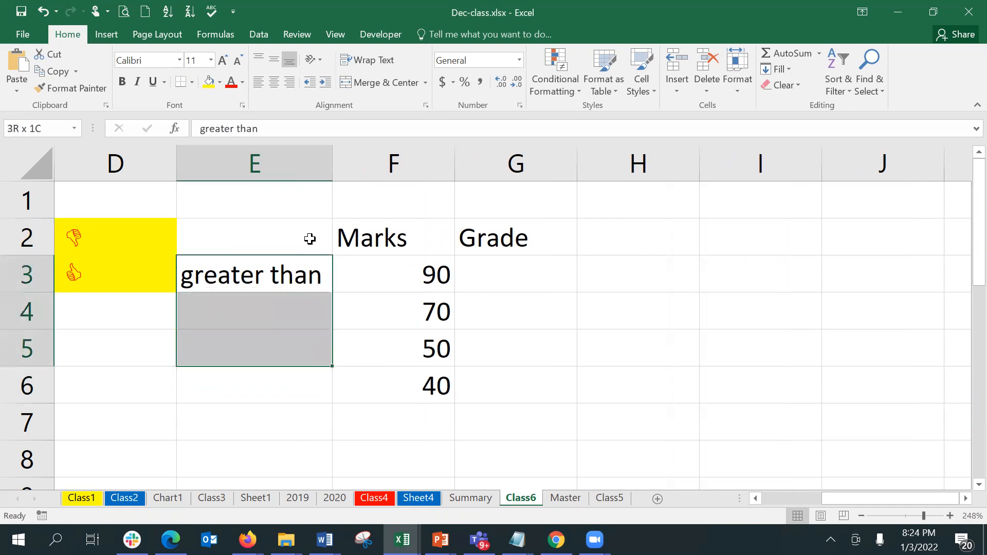
key(shift+Up)
key(ctrl+d)
- Label E6 "less than" and select G3, the first cell under the Grade header
key(Down)
key(Down)
key(Down)
text(less than)
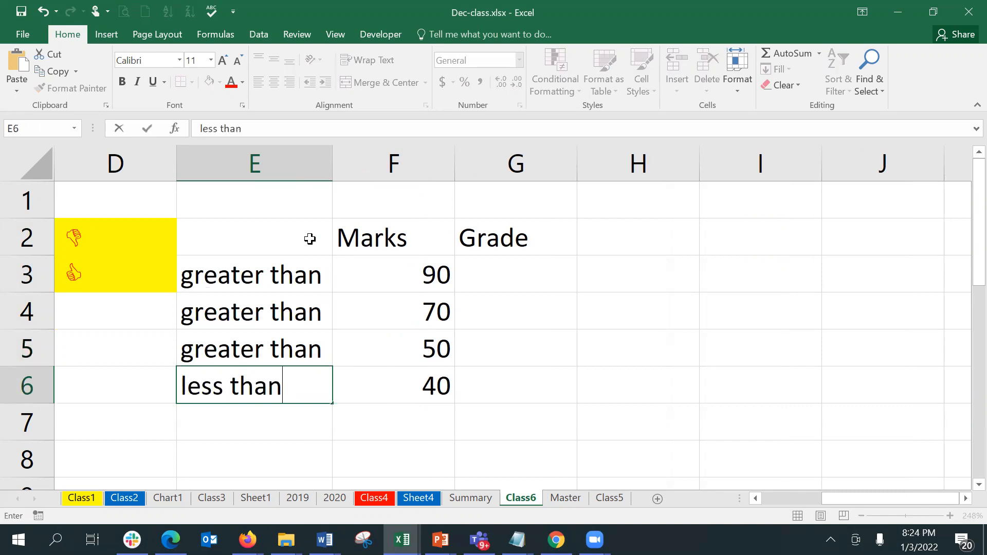
key(Tab)
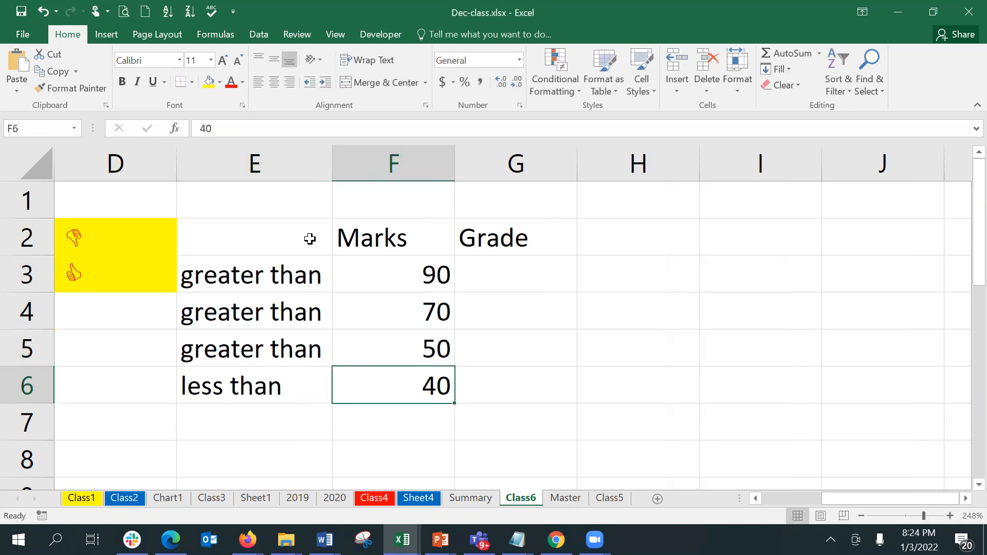
key(Up)
key(Up)
key(Up)
key(Right)
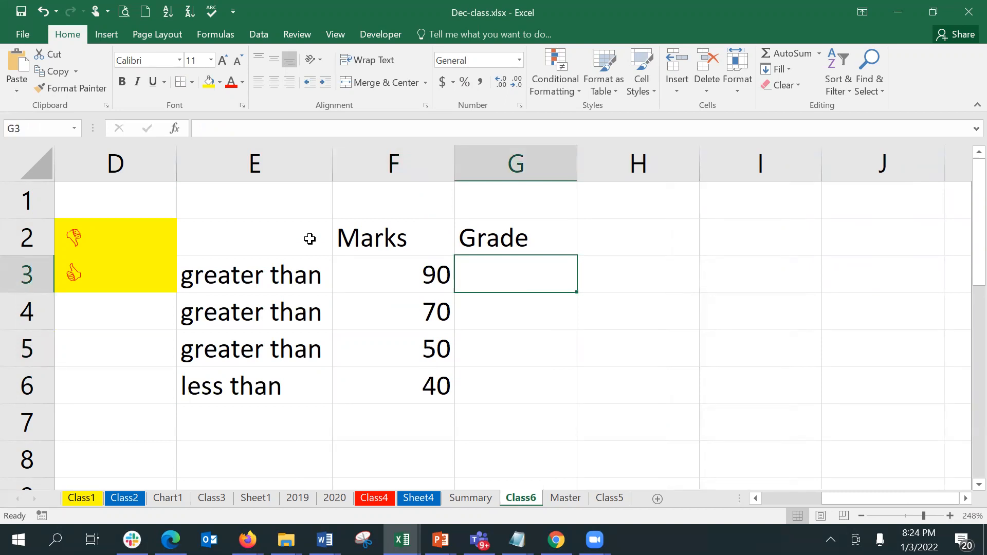
- Enter the star grades *****, ****, *** and * in cells G3 to G6 beside the marks thresholds
text(')
key(BackSpace)
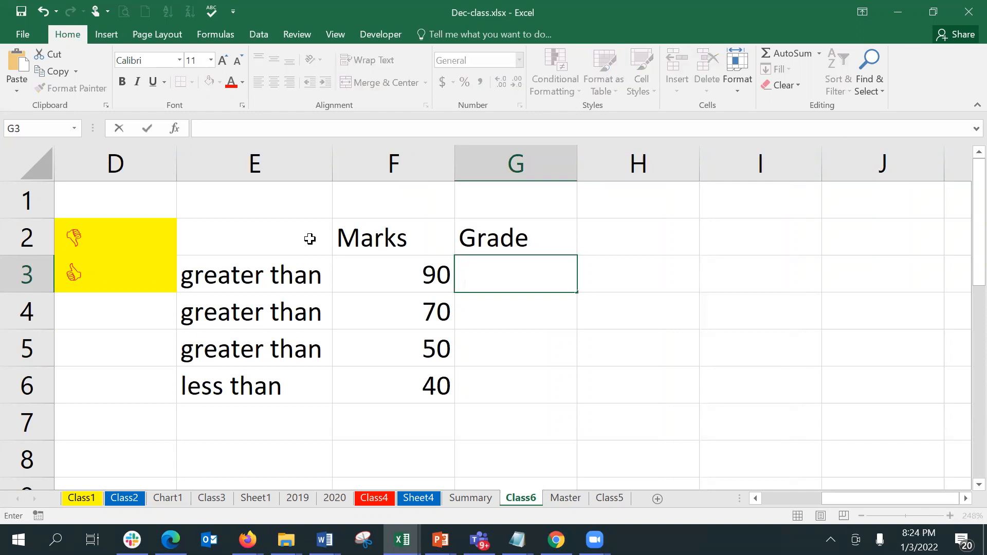
text(*****)
key(Return)
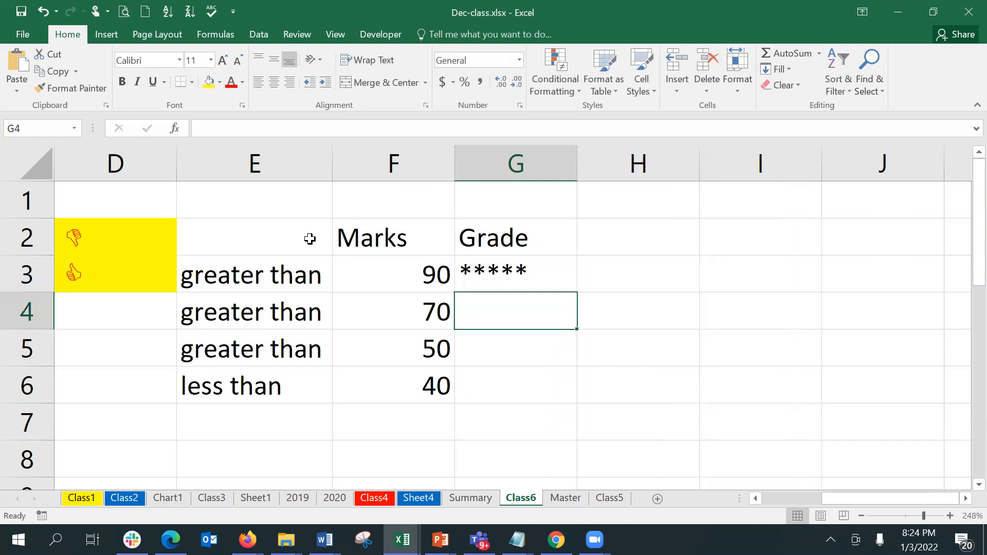
text(****)
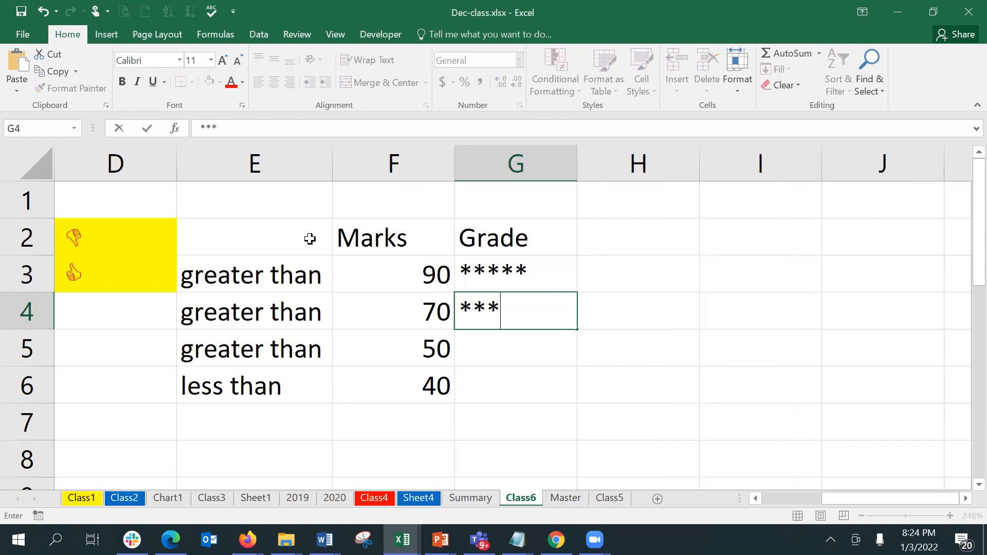
key(Return)
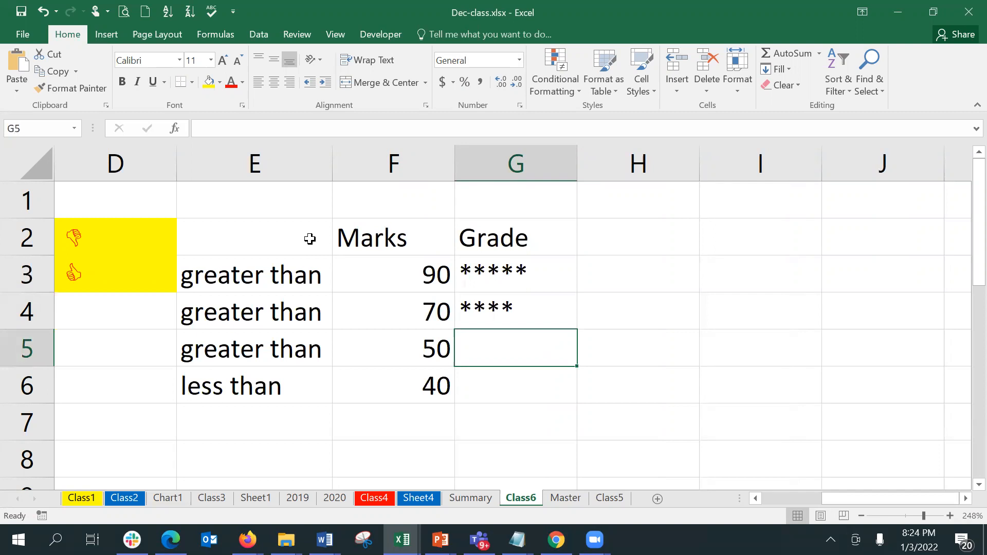
text(**)
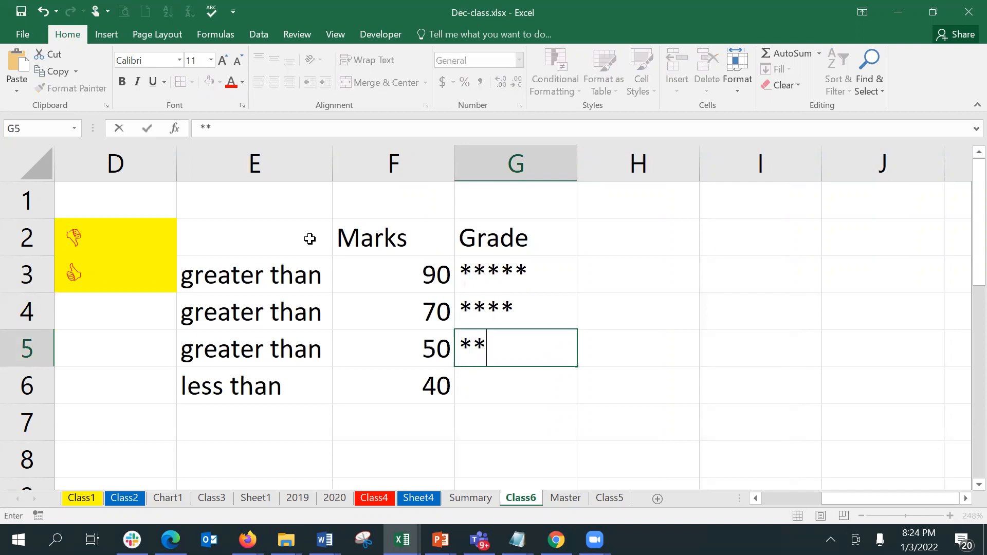
text(*)
key(Return)
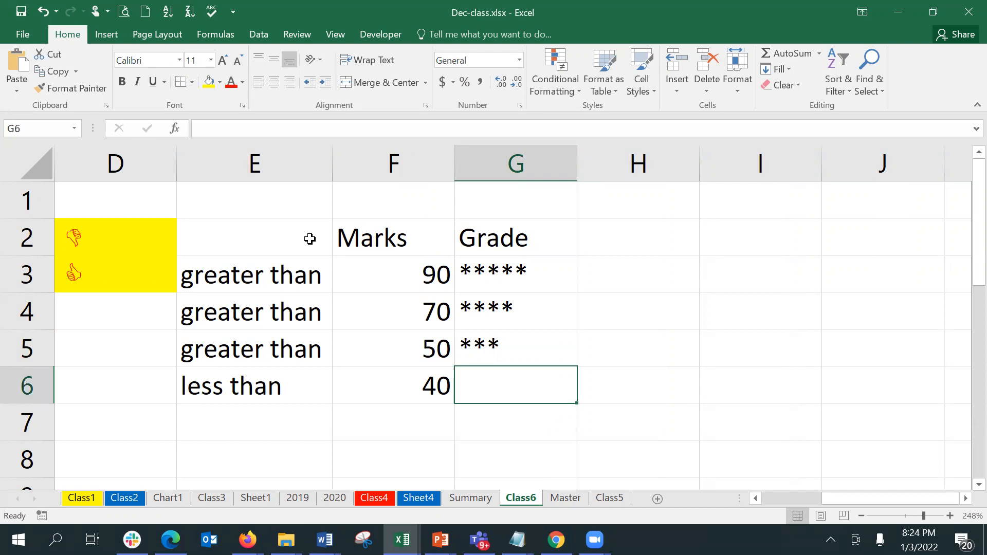
text(*)
key(Return)
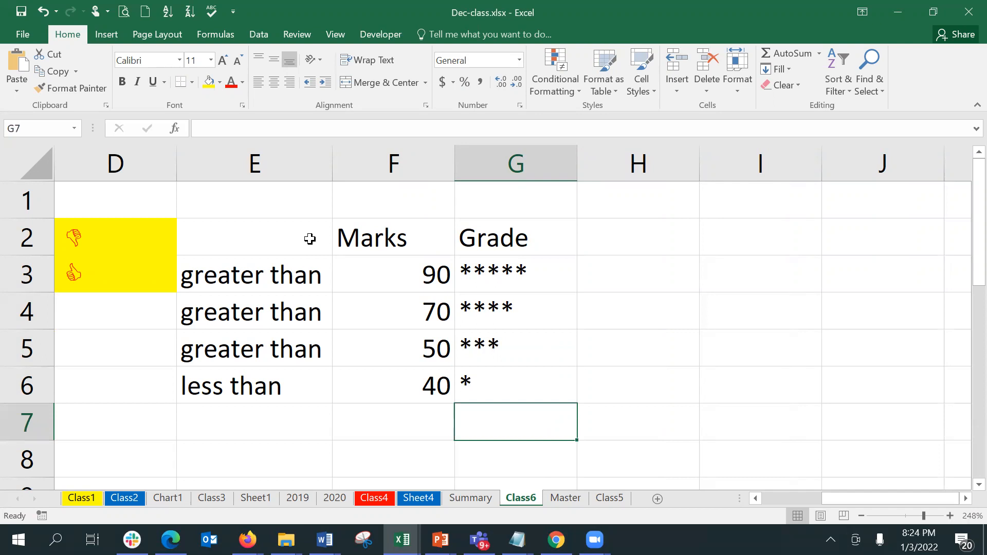
- Enter the header "Name of Student" in cell F8, below the threshold table
key(Down)
key(Down)
key(Down)
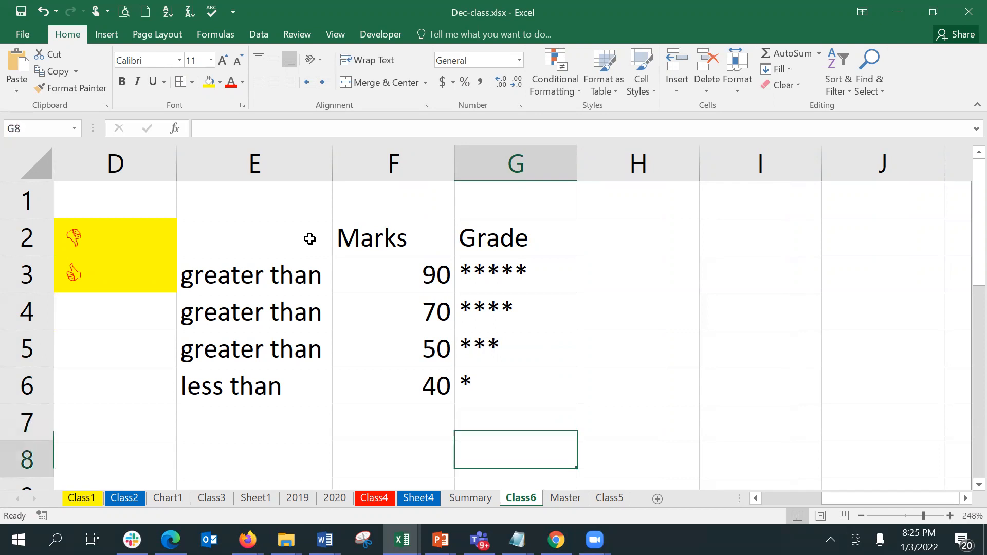
key(Up)
key(Up)
key(Left)
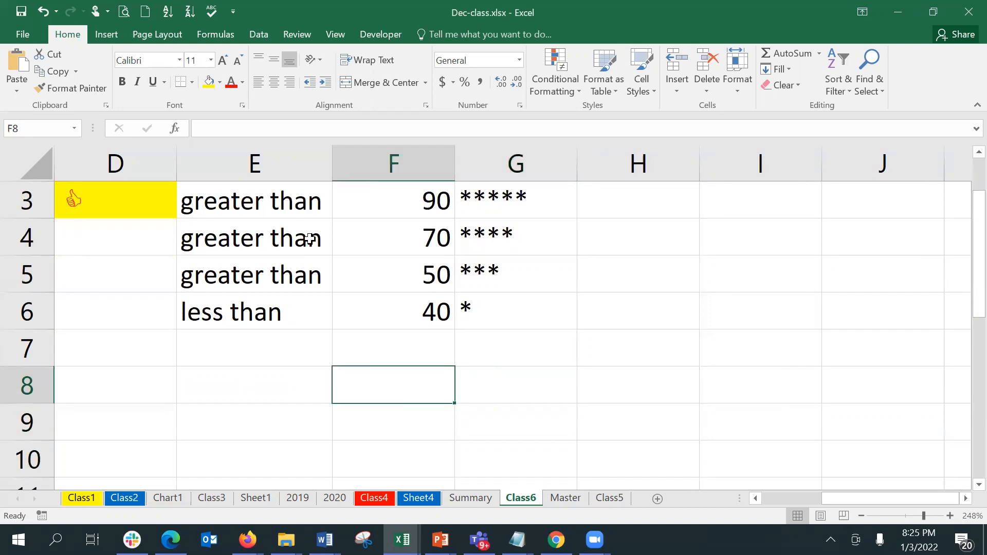
text(Name of St)
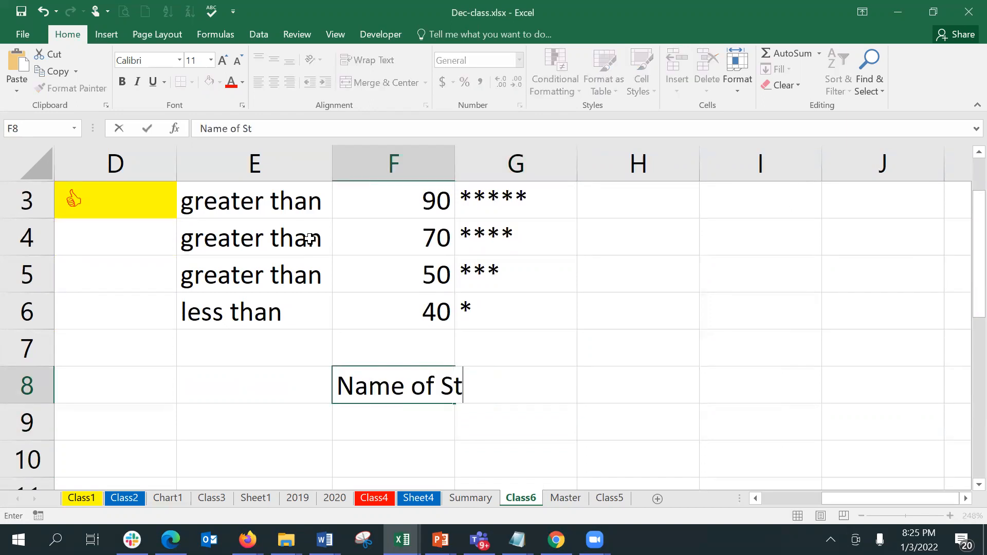
text(udent)
key(ctrl+Return)
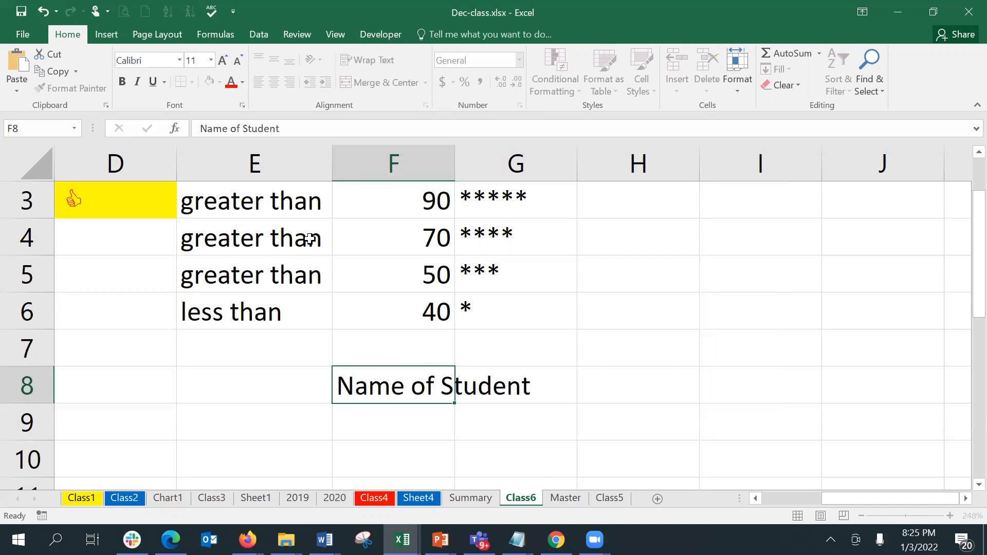
- Add the headers "Marks Obtd" in G8 and "Grade" in H8
key(Tab)
text(G)
key(BackSpace)
text(Marks Obtd)
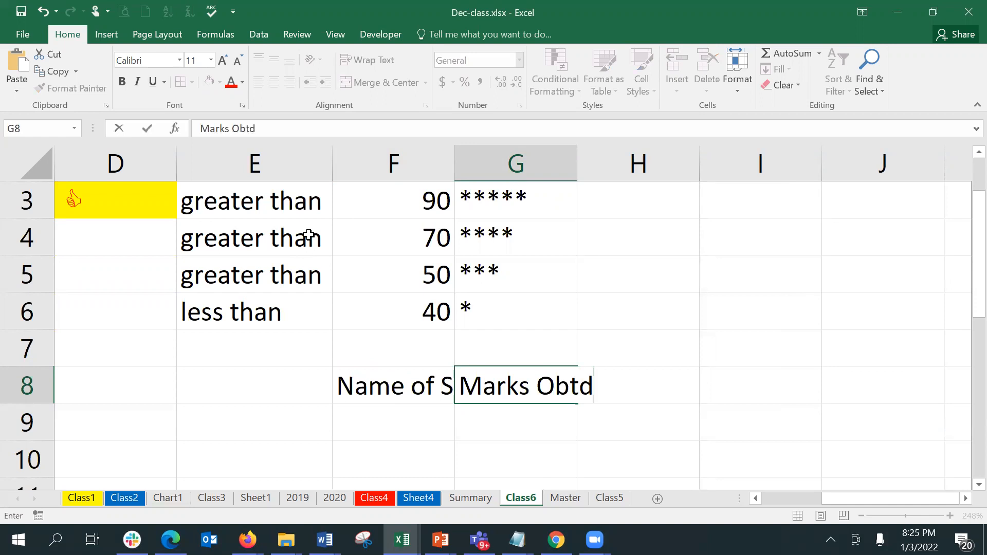
key(Tab)
text(Grade)
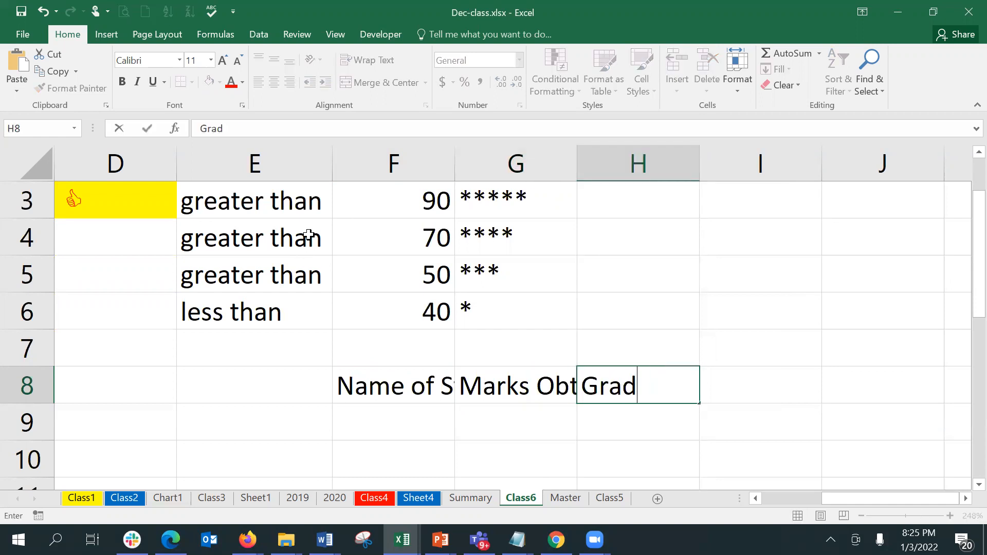
key(Return)
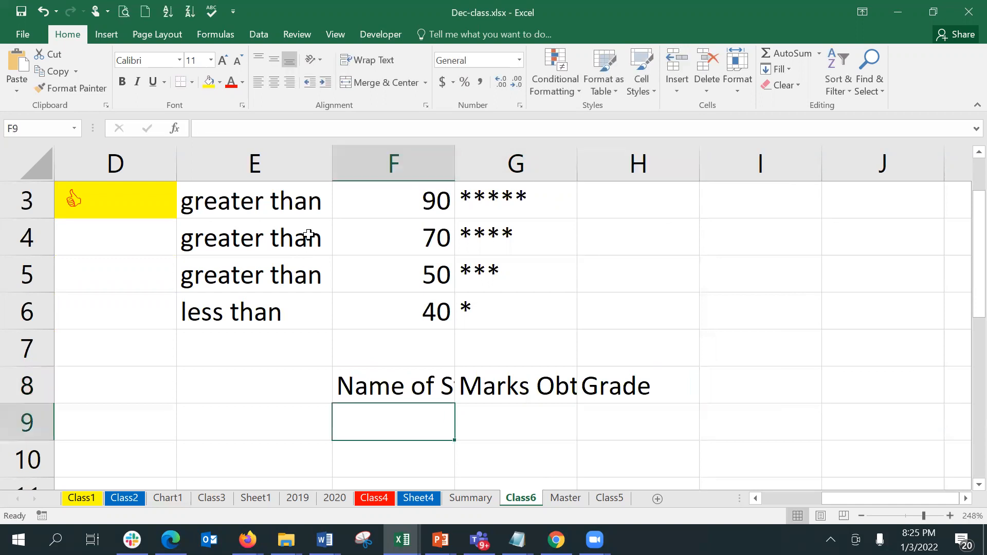
- Enter five students' first names in cells F9 to F13 under the student name header
key(Down)
key(Down)
key(Down)
key(Down)
key(Down)
key(Up)
key(Up)
key(Up)
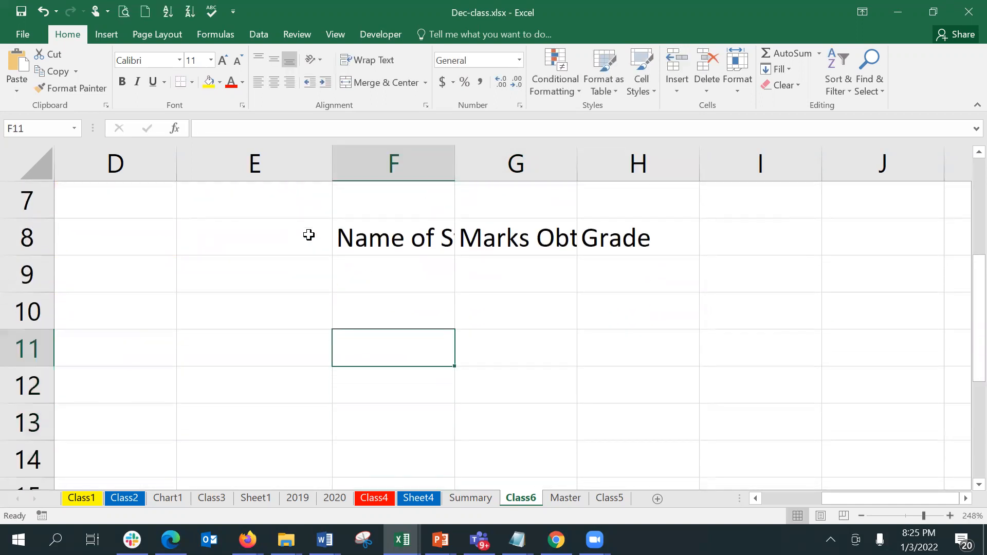
key(Up)
key(Up)
text(Ravi)
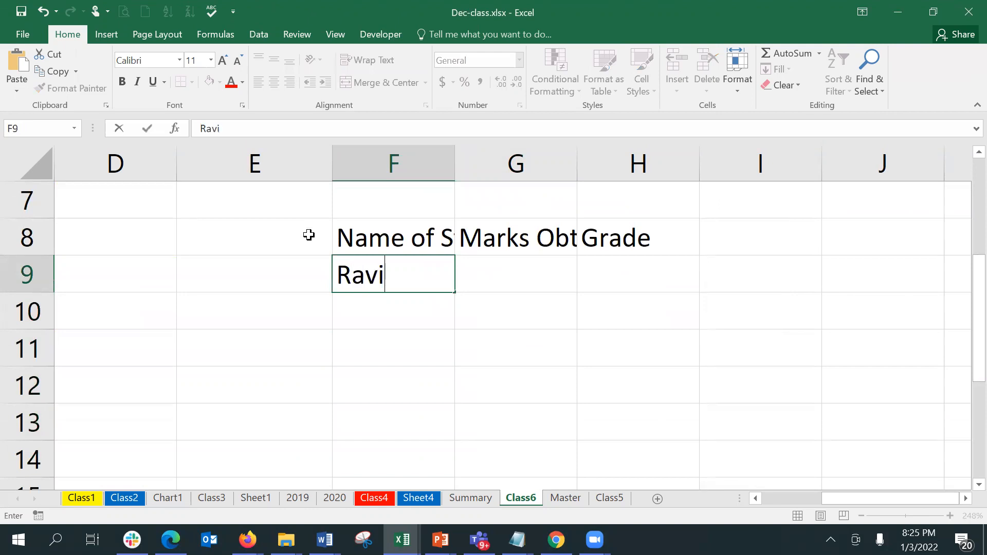
key(Return)
text(Ramesh)
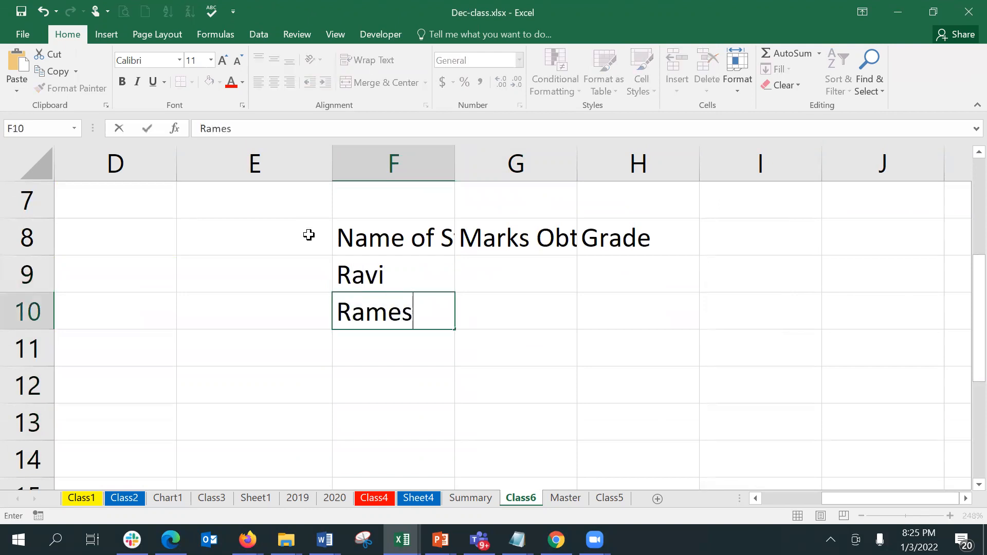
key(Return)
text(Reshma)
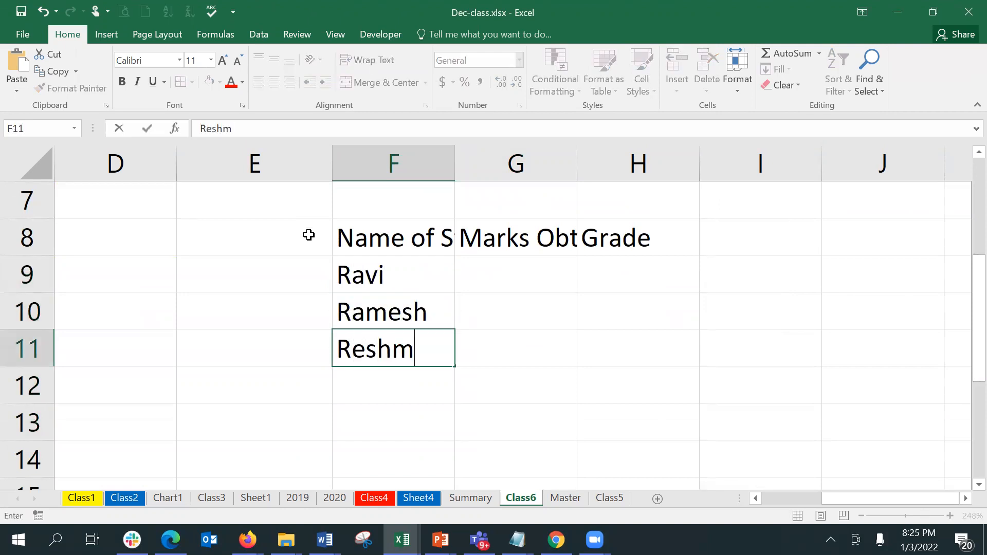
key(Return)
text(Rohini)
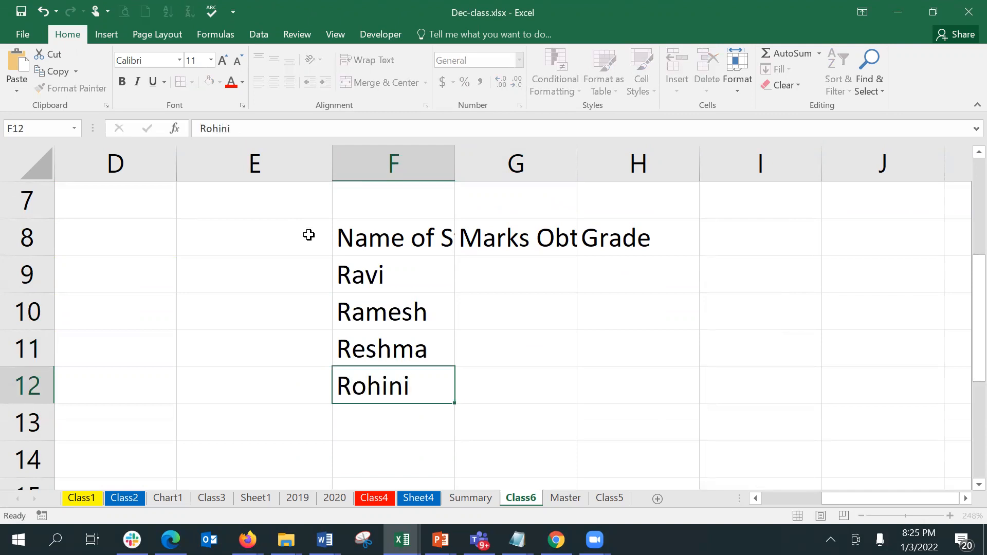
key(Return)
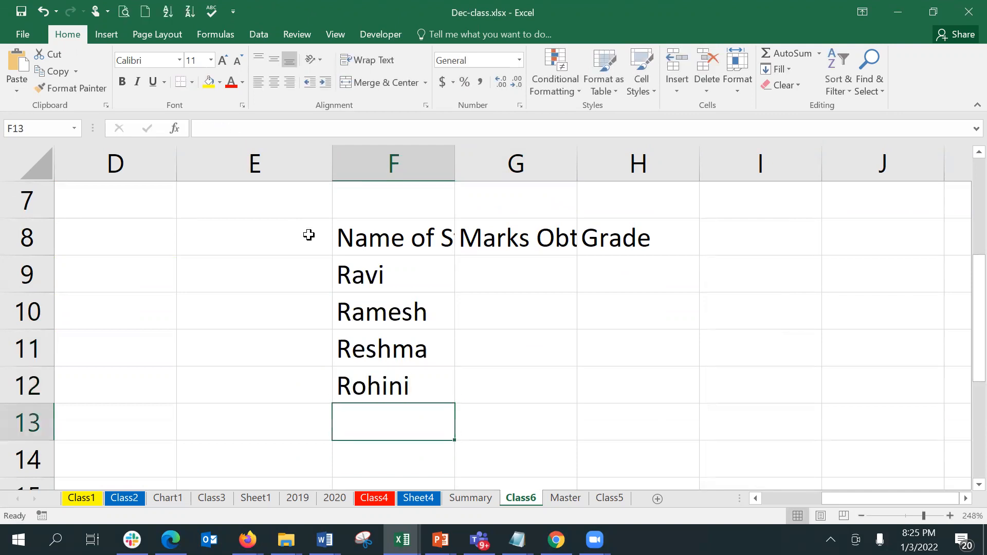
text(Rustom)
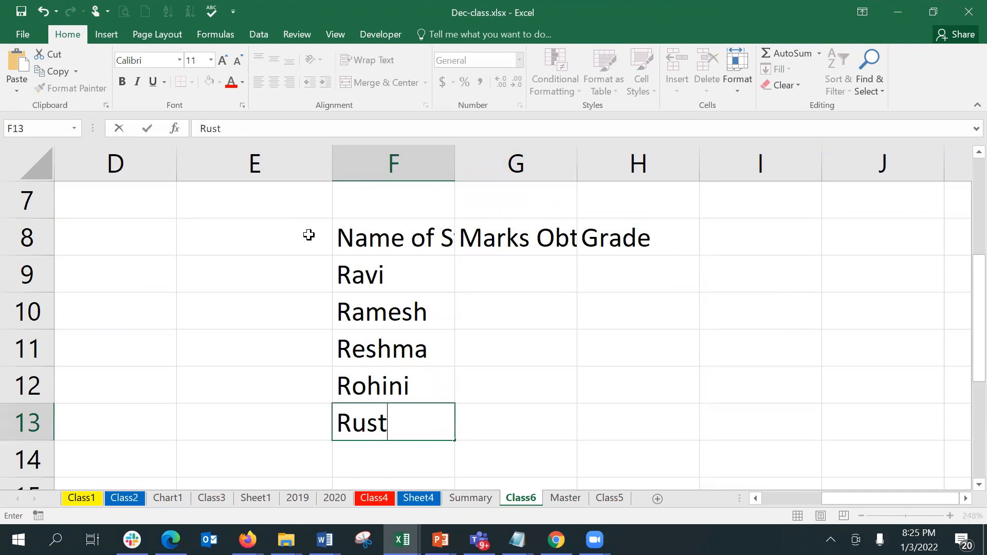
key(Tab)
- Enter the obtained marks 75, 95, 65, 52 and 35 in cells G9 to G13
key(Up)
key(Up)
key(Up)
key(Up)
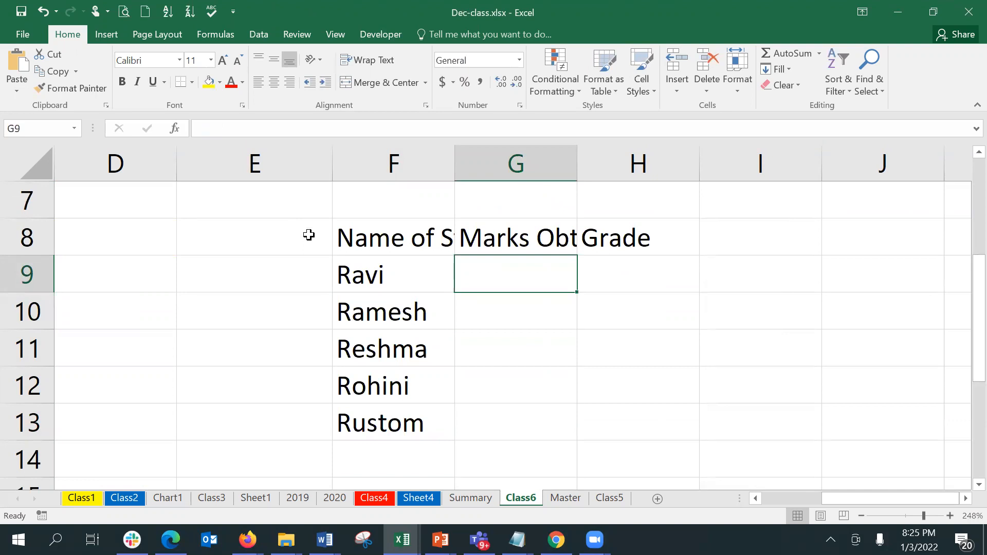
text(75)
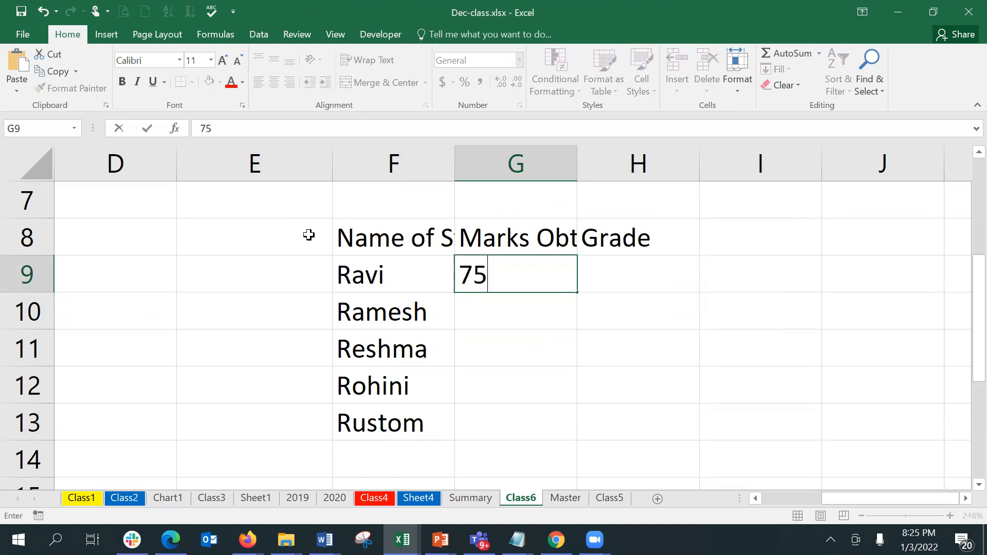
key(Return)
text(95)
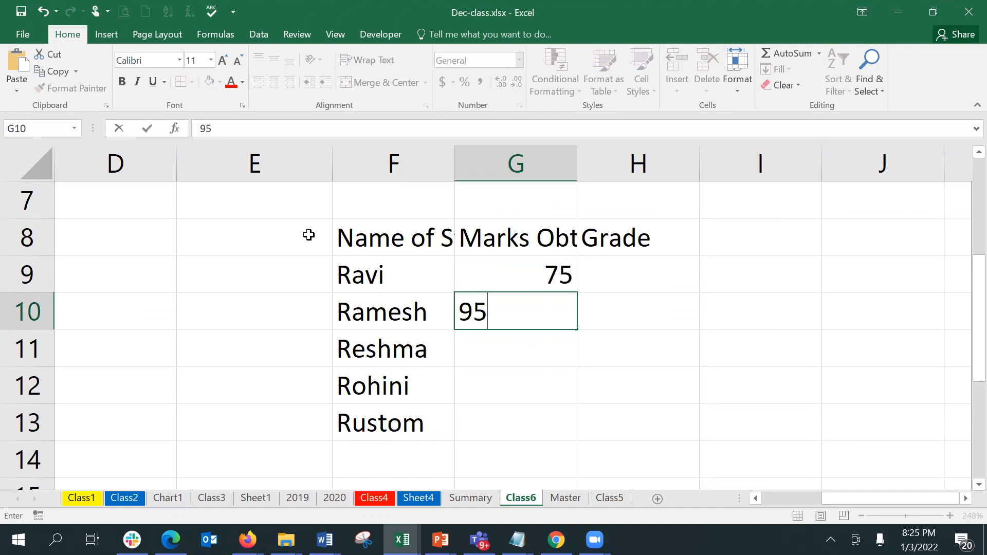
key(Return)
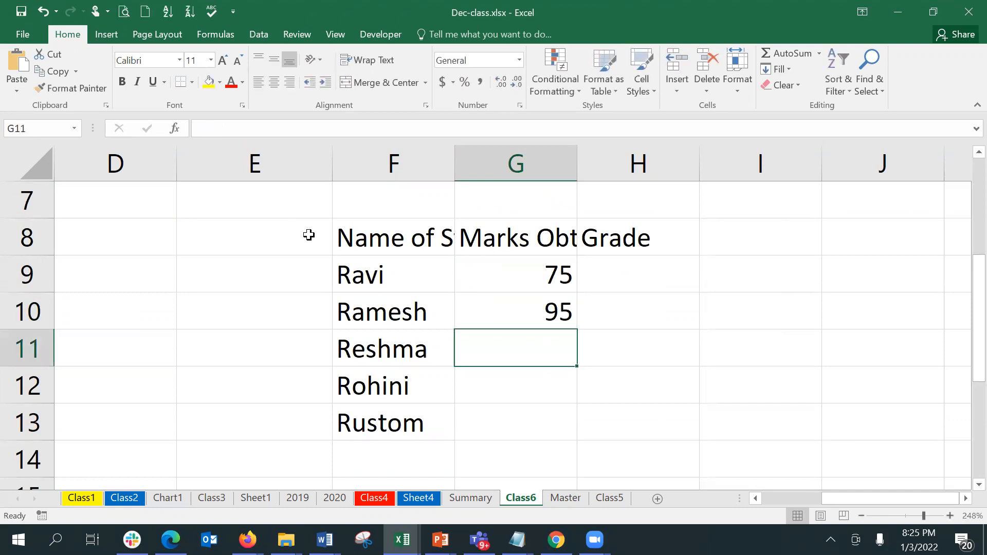
text(65)
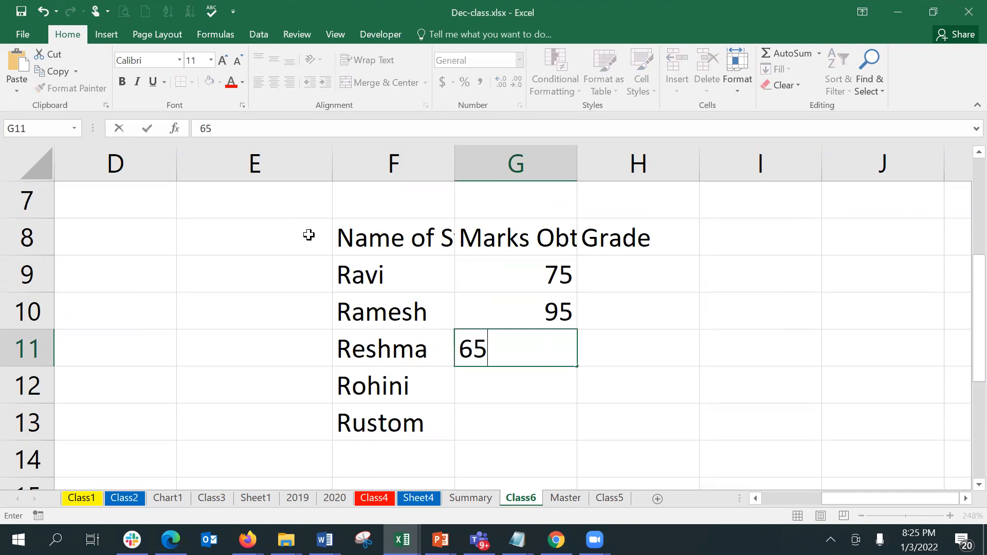
key(Return)
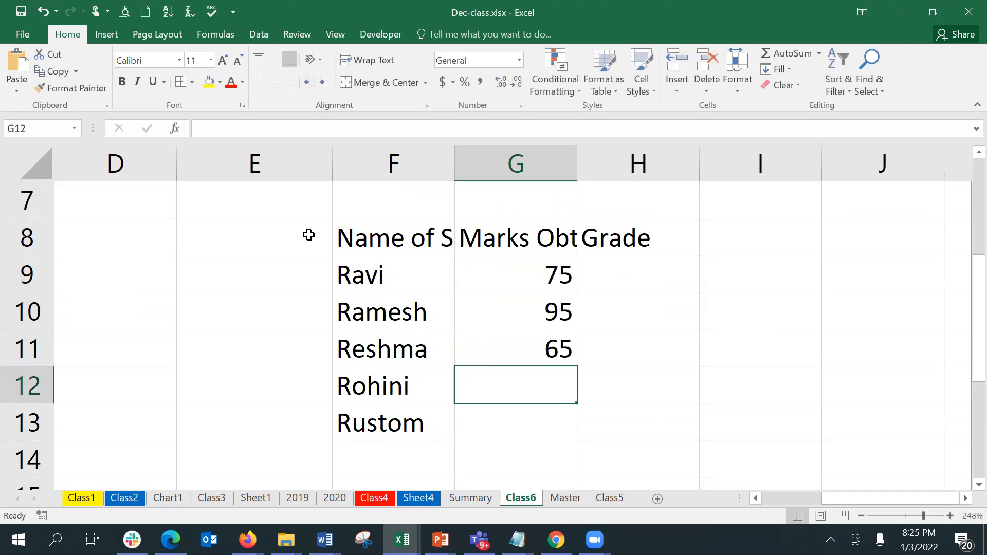
text(52)
key(Return)
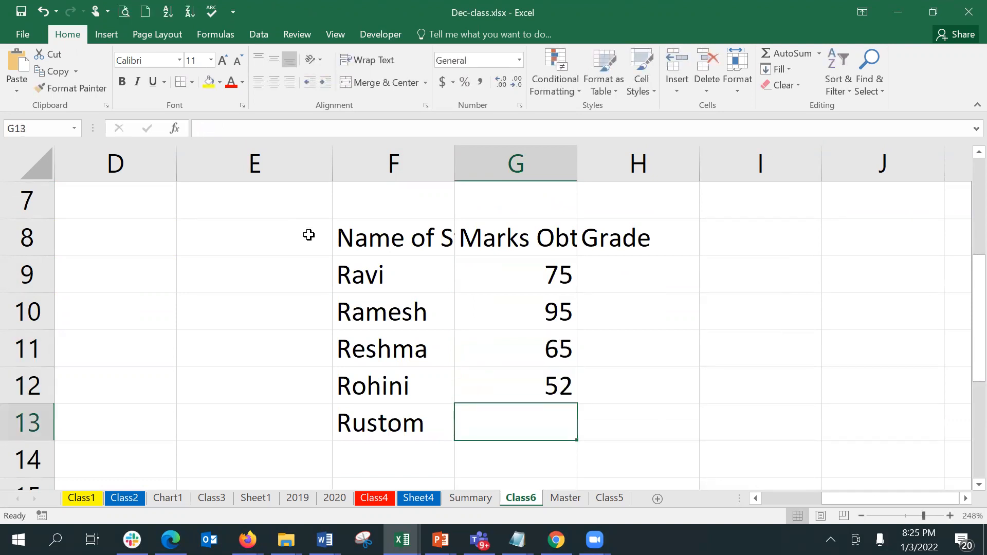
text(35)
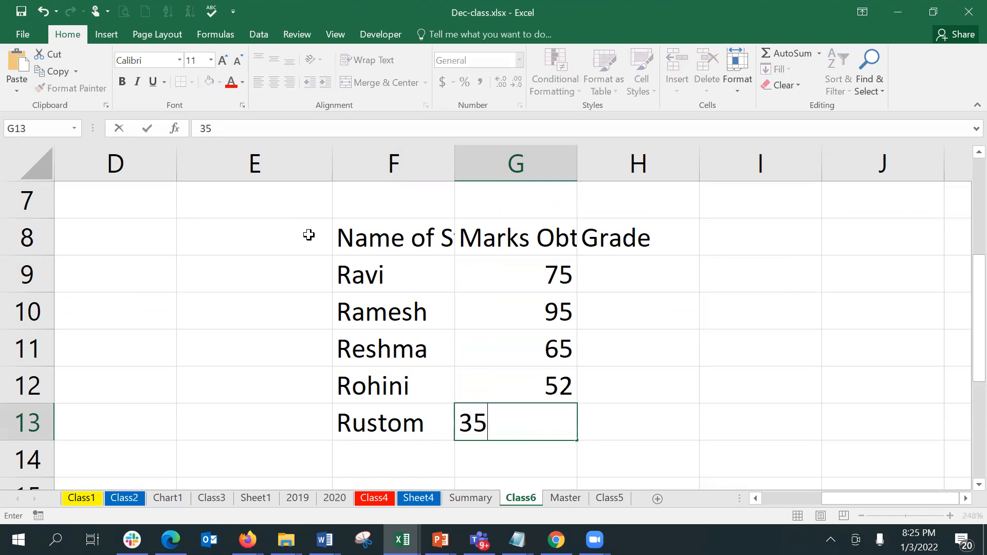
key(Tab)
- Compare the students' marks in G9 to G13 with the grade thresholds in rows 3 to 6, going down the Grade cells H9 to H13
key(Up)
key(Up)
key(Up)
key(Up)
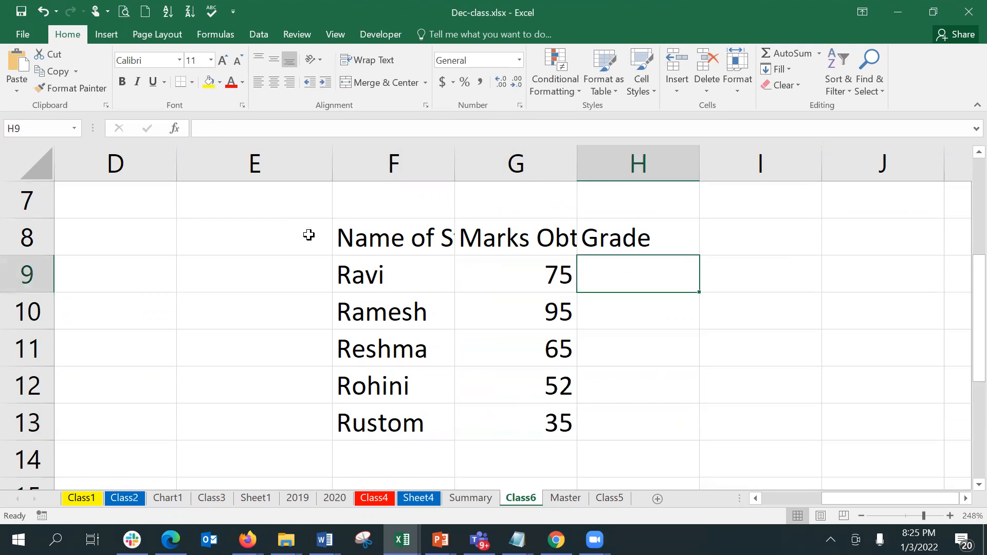
click(475, 280)
drag(965, 319, 966, 244)
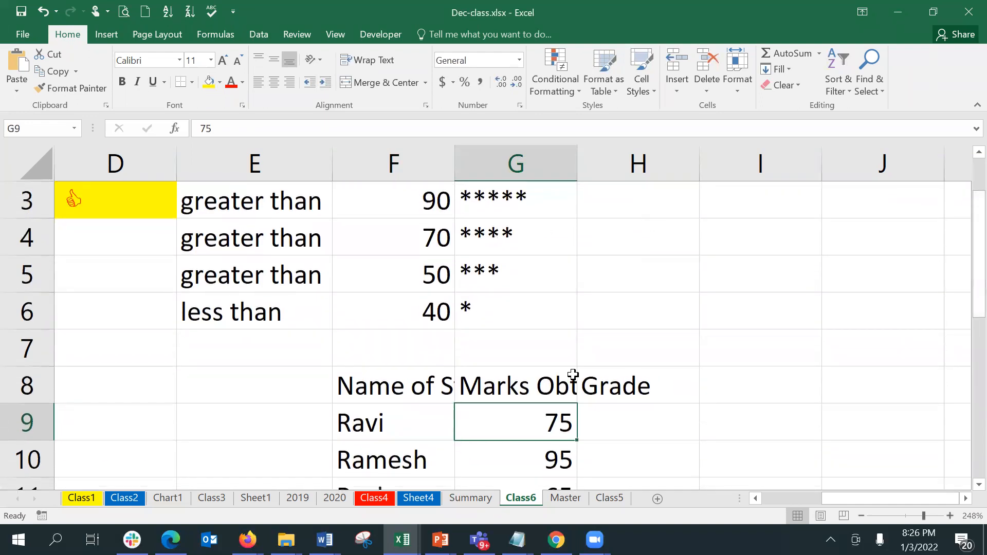
click(596, 418)
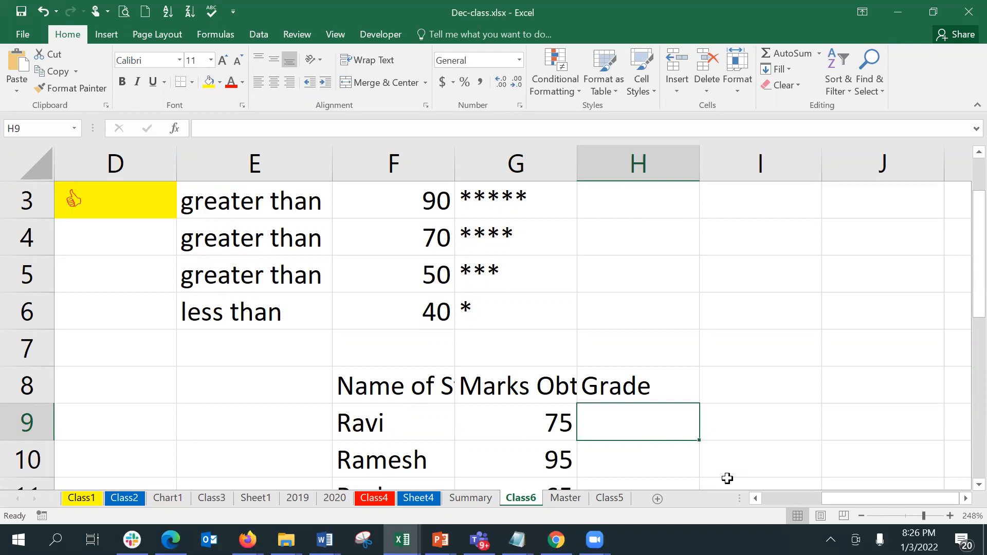
key(Return)
key(Return)
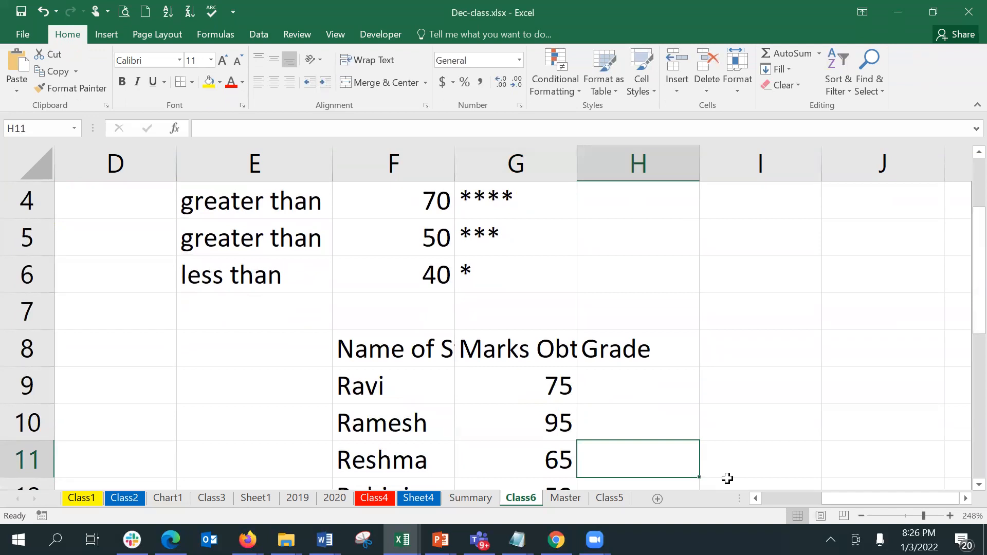
key(Return)
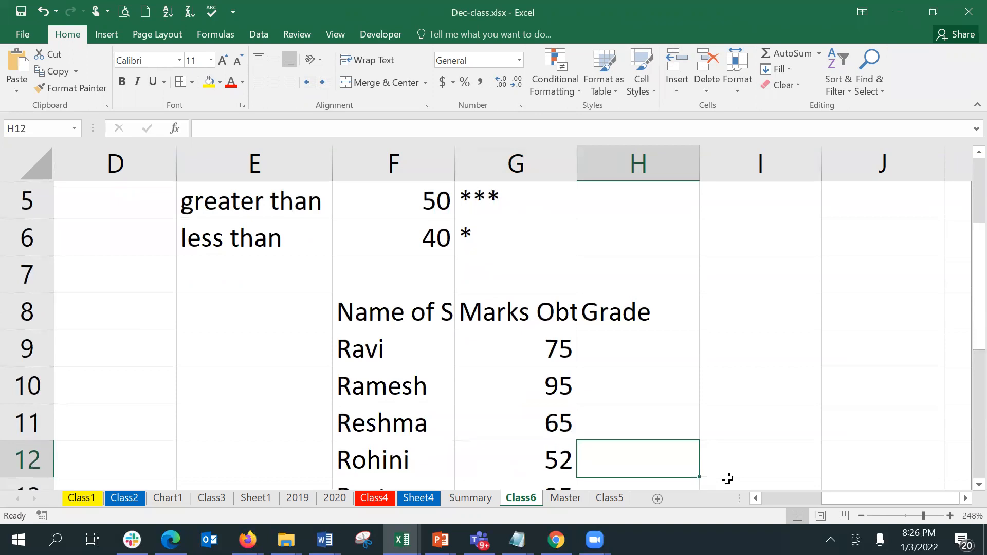
key(Return)
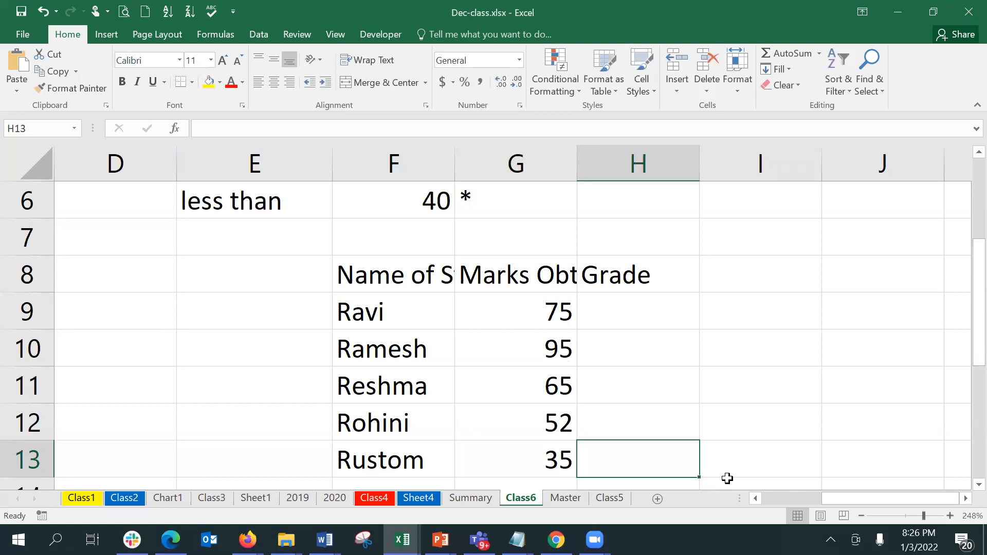
- Change the obtained marks in G9 to G12 to 92, 72, 85 and 45
click(869, 29)
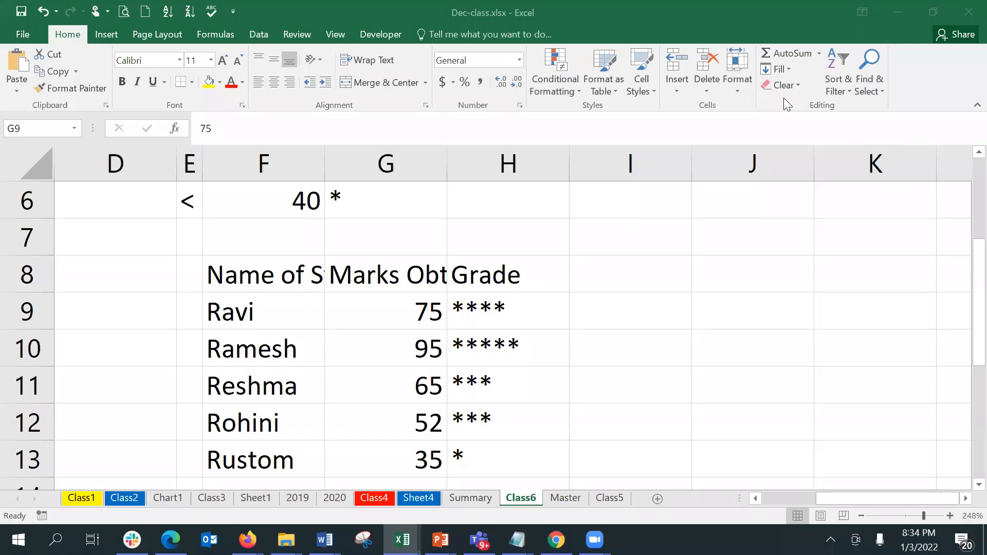
click(379, 321)
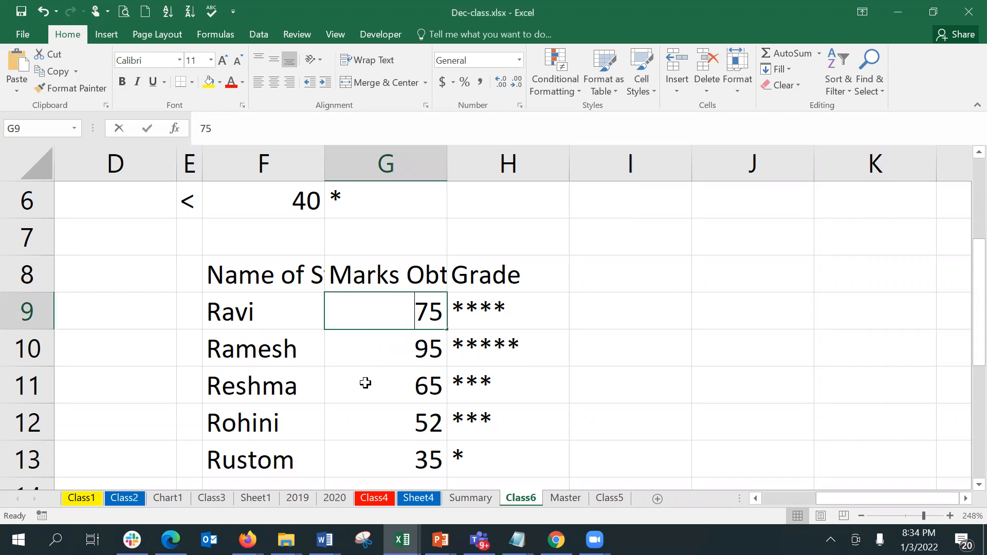
text(92)
key(Return)
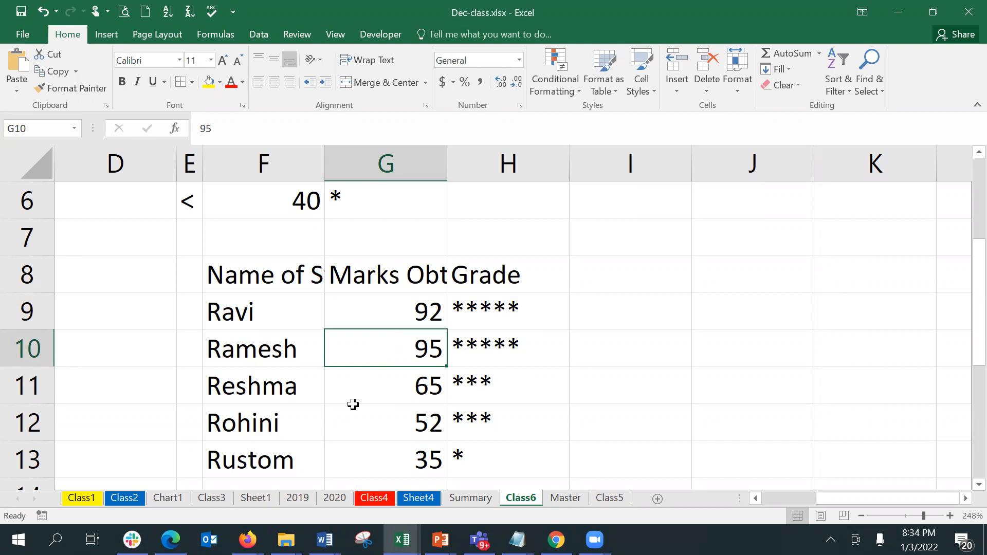
text(72)
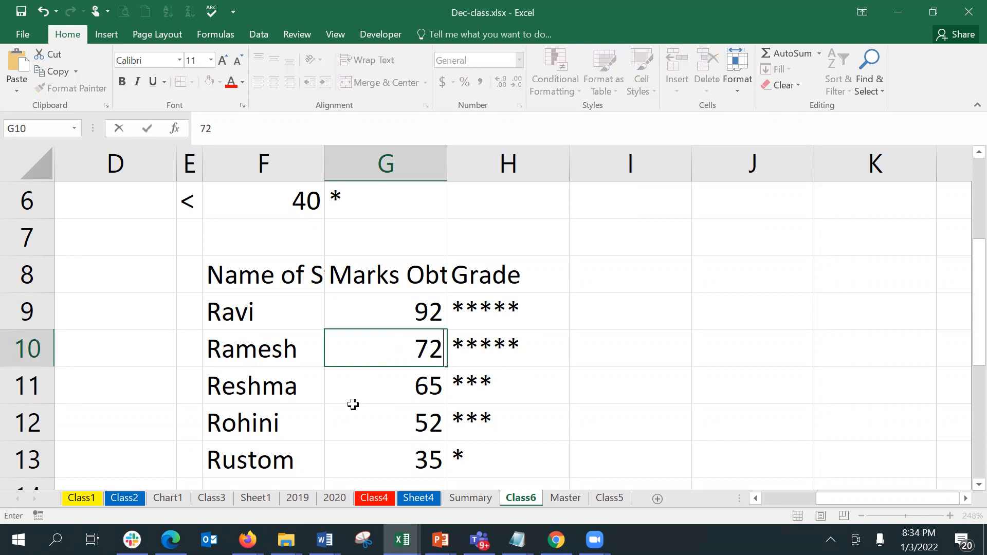
key(Return)
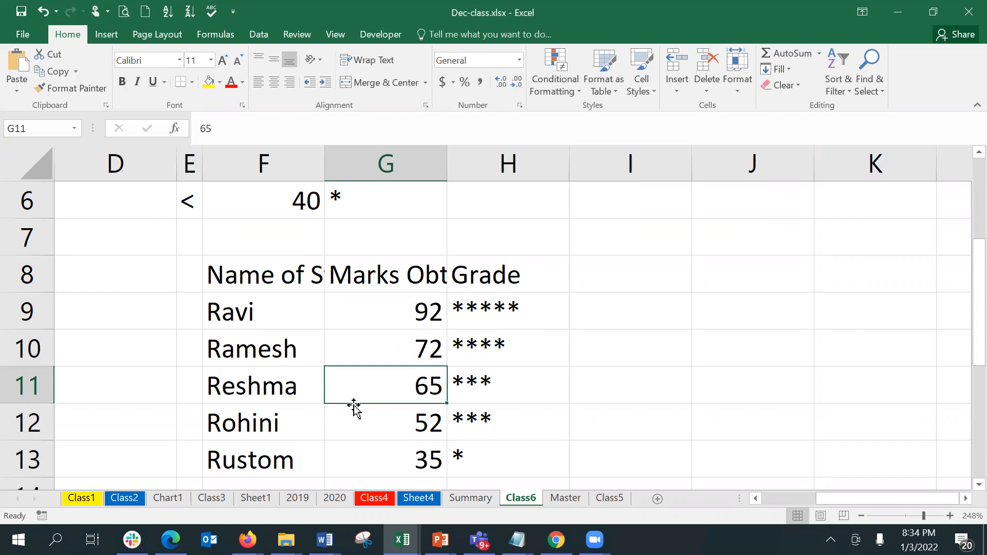
text(85)
key(Return)
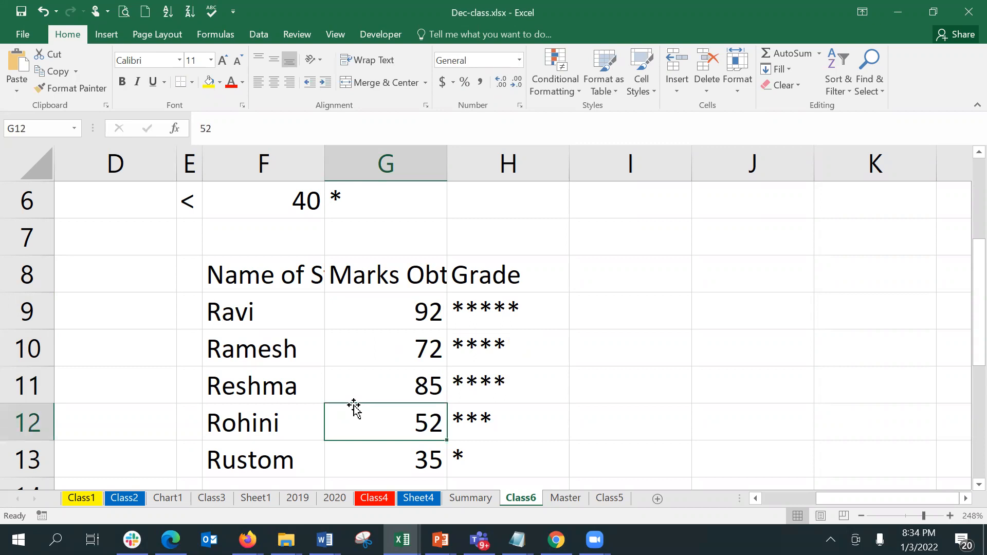
text(45)
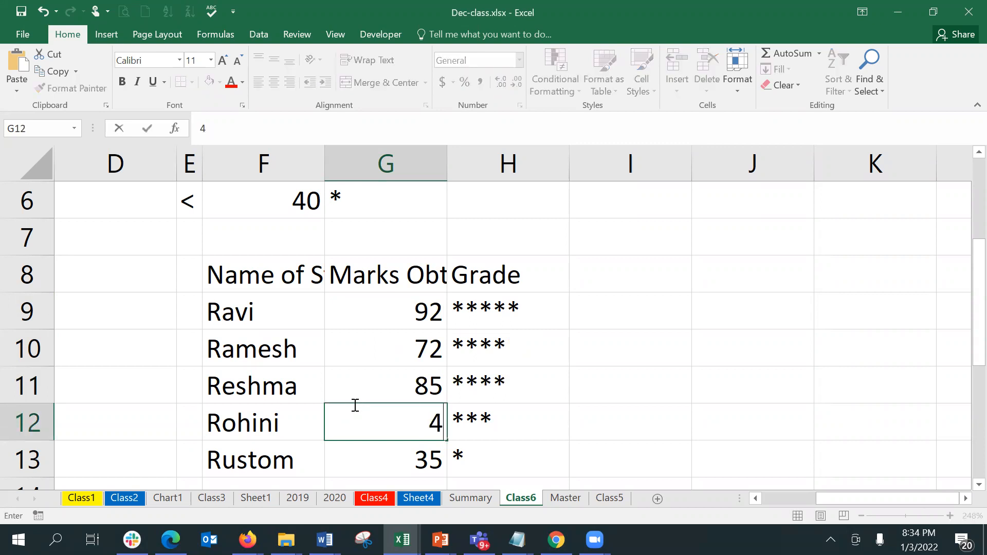
key(Return)
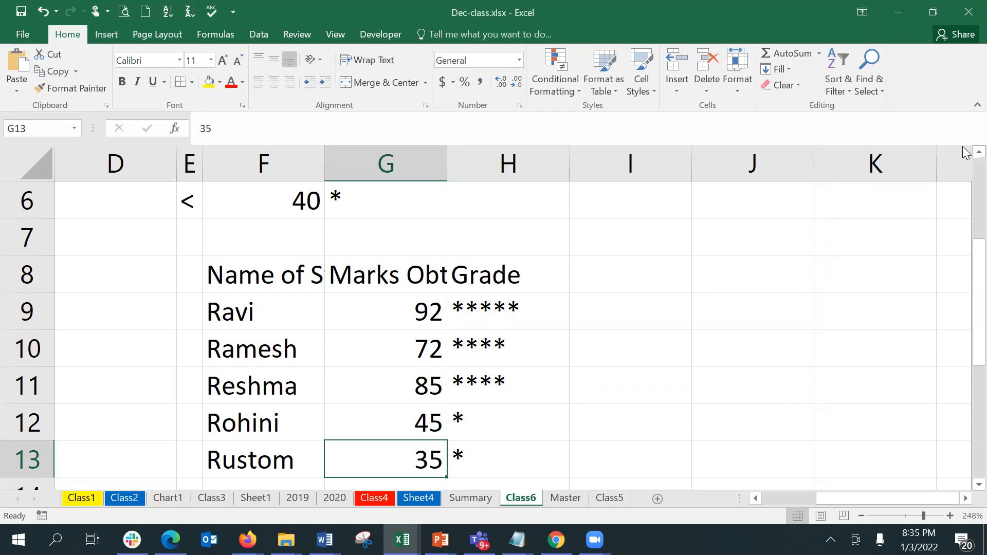
- Set the one-star "less than" threshold in F6 to 50
scroll(965, 152, up, 1)
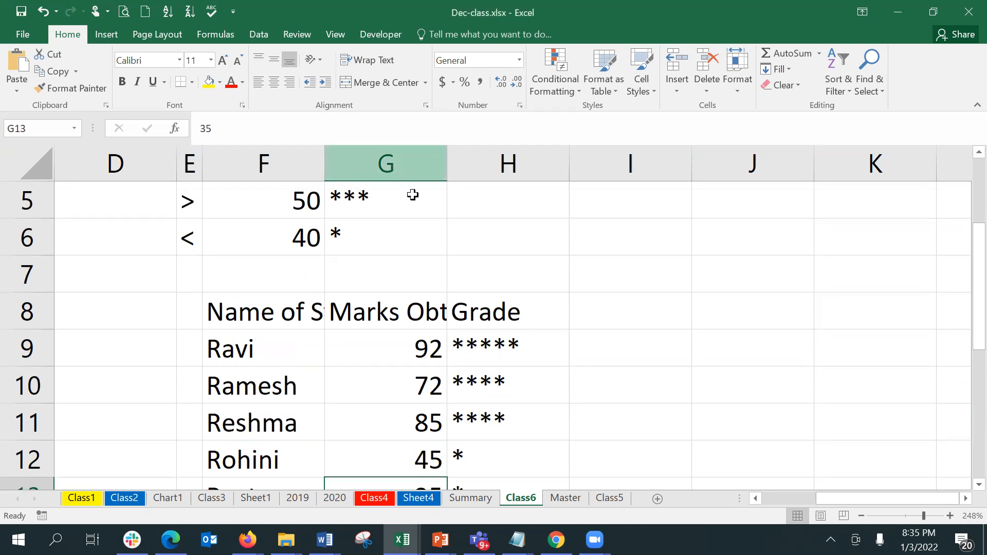
click(301, 237)
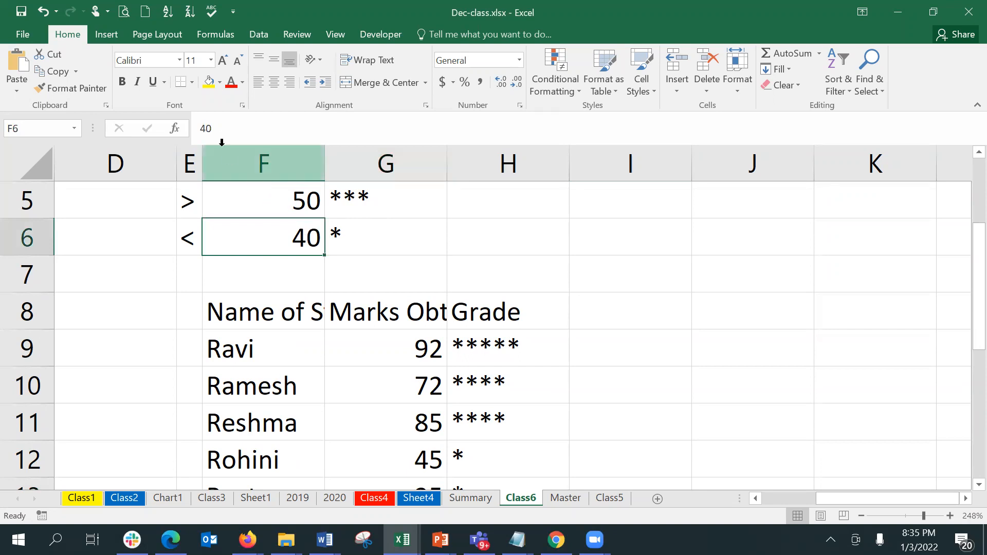
click(207, 130)
key(BackSpace)
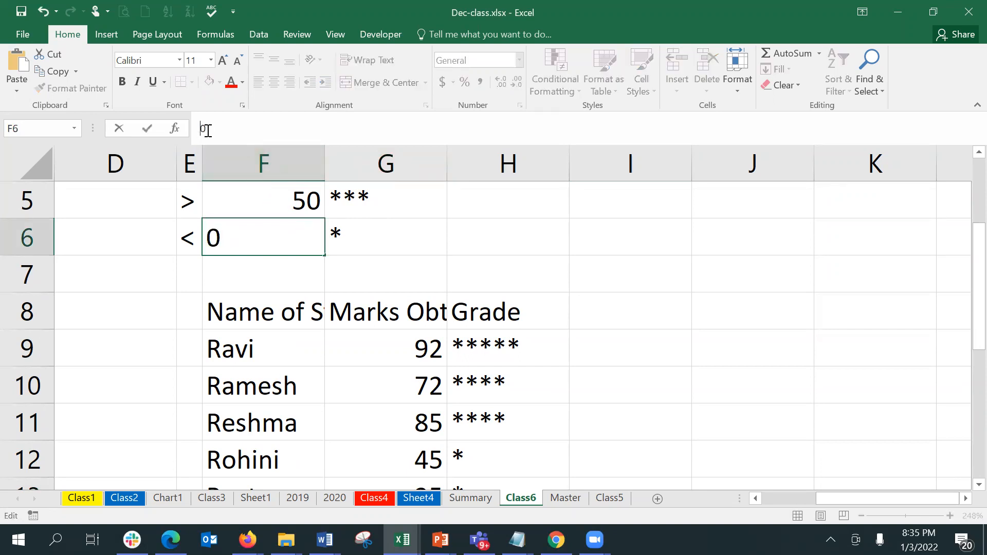
text(5)
key(Return)
- Check the students' marks and star grades in rows 9 to 13
key(Down)
key(Down)
key(Down)
key(Down)
key(Down)
key(Down)
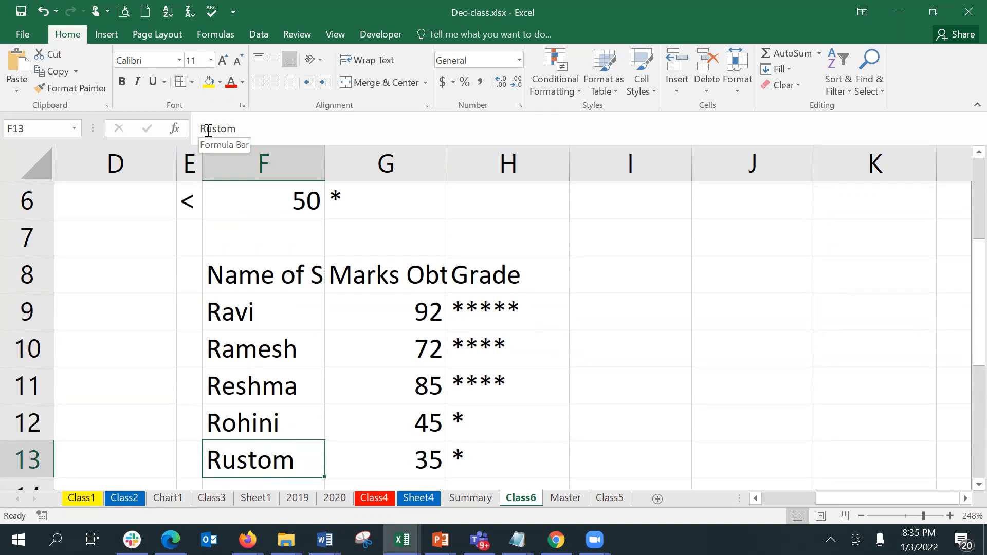
key(Right)
key(Right)
key(Left)
key(Up)
key(Up)
key(Up)
key(Up)
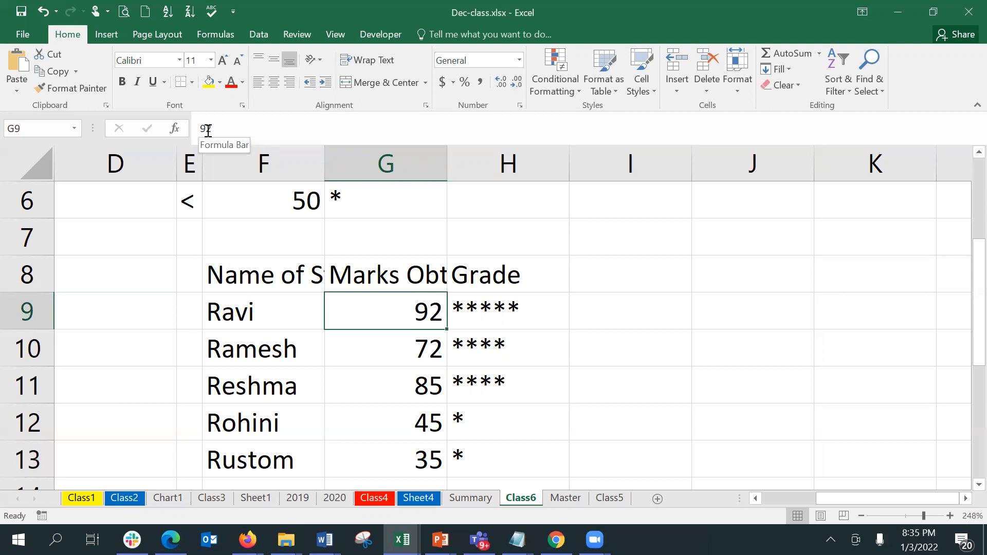
- Review the mark thresholds and their star grades in rows 3 to 6 of the grading table
key(Up)
key(Up)
key(Up)
key(Up)
key(Up)
key(Up)
key(Up)
key(Up)
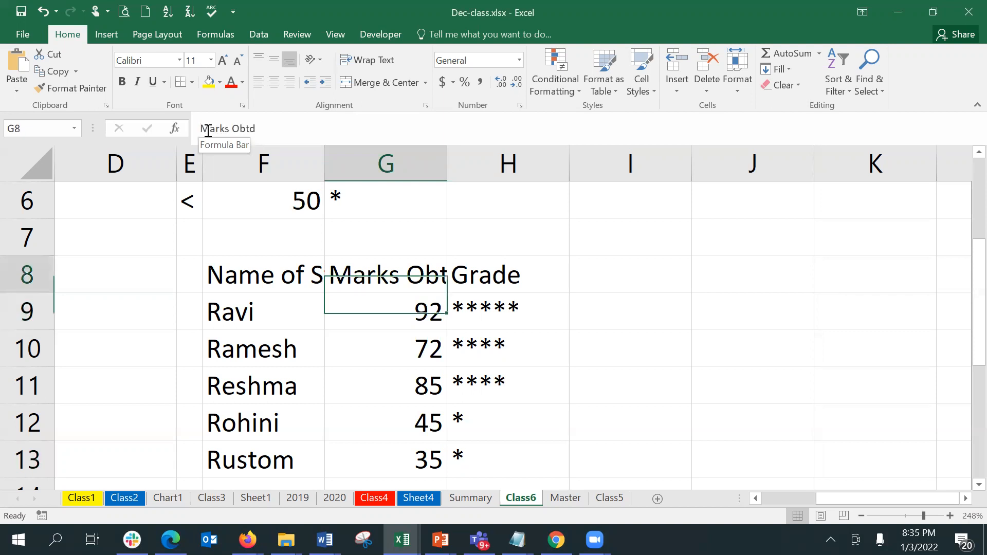
key(Down)
key(Down)
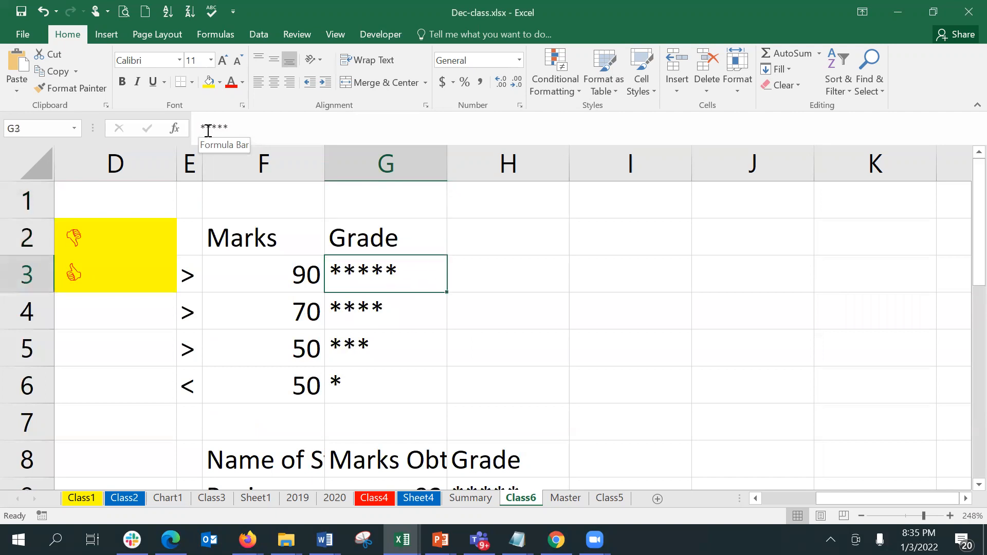
key(Left)
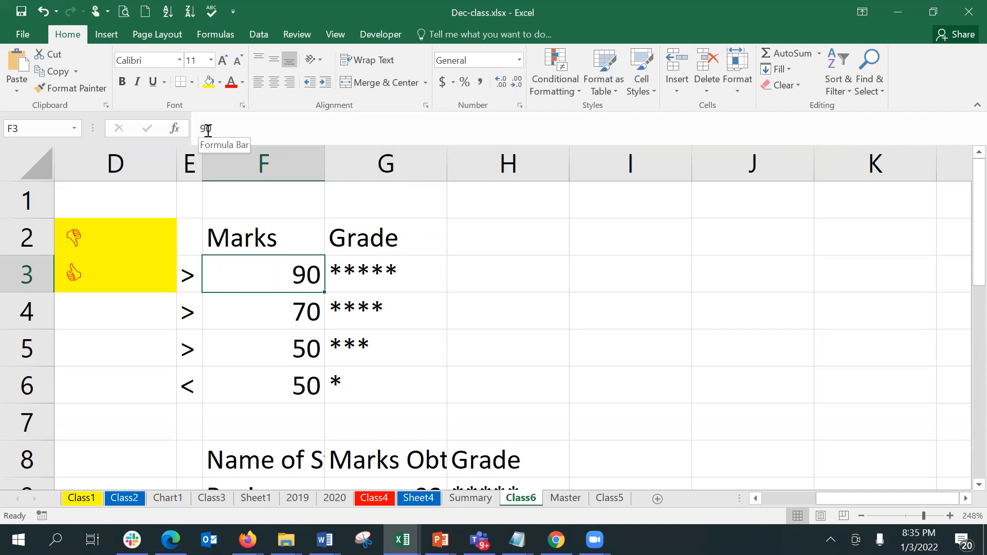
key(Right)
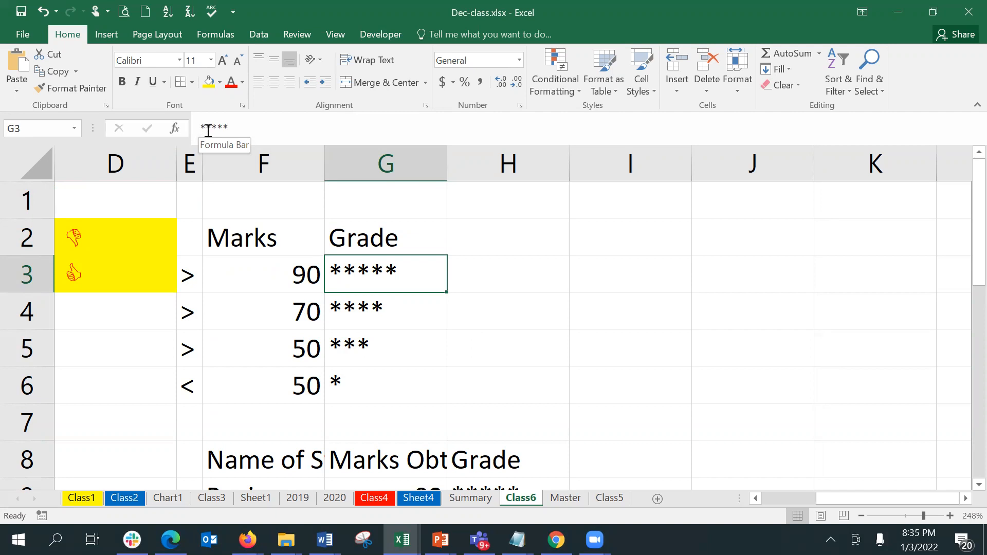
key(Down)
key(Down)
key(Down)
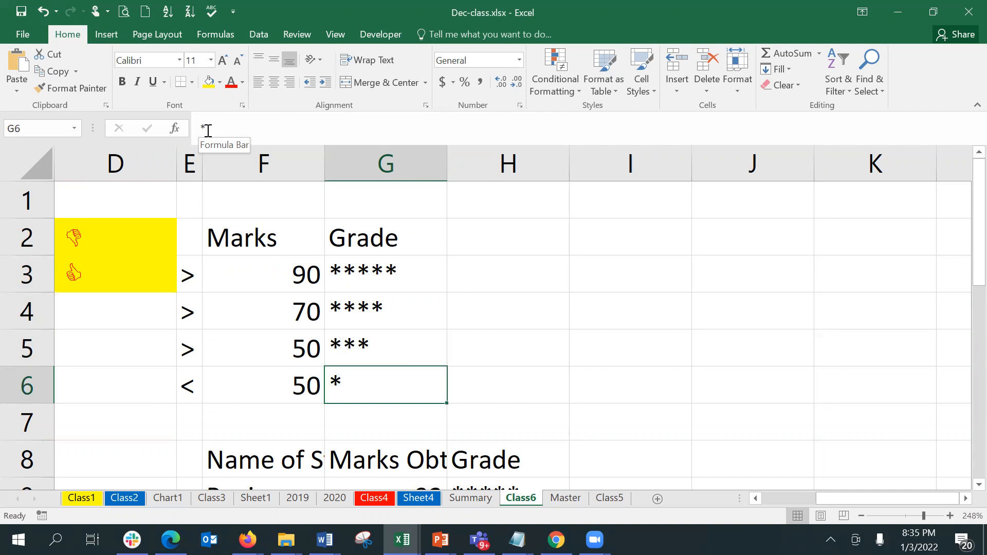
- Start an IF formula in I9 that tests whether the mark in G9 is greater than the threshold in F3
key(Down)
key(Down)
key(Down)
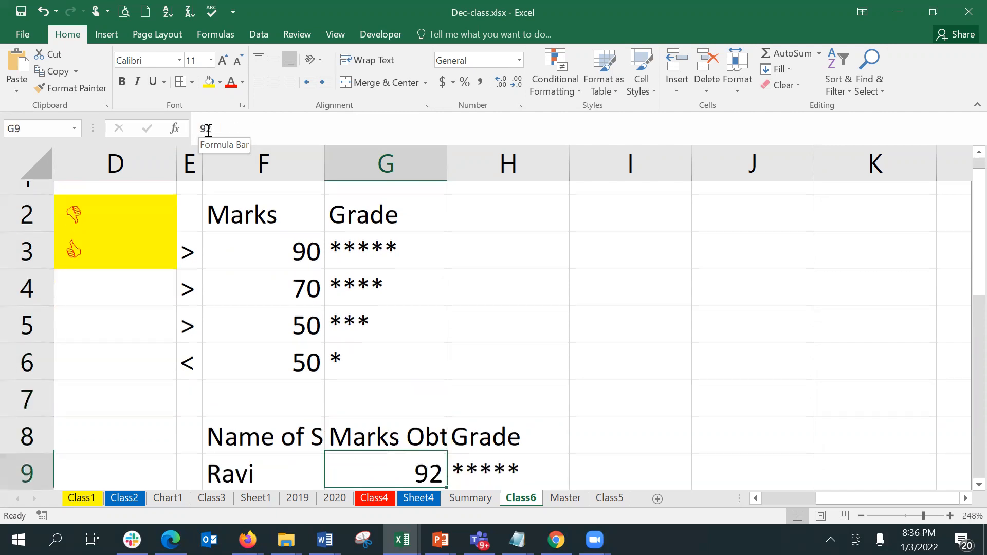
key(Right)
key(Right)
key(Right)
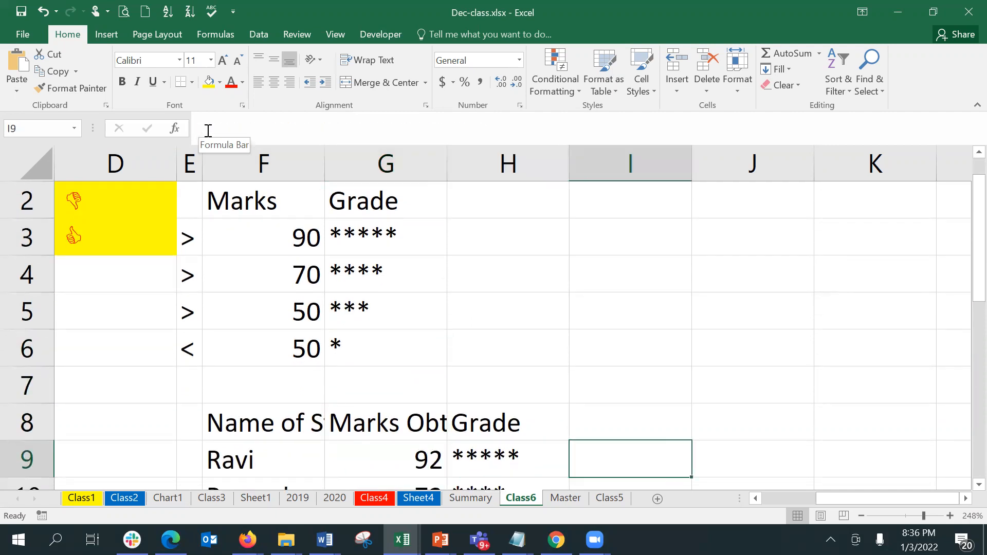
key(Left)
text(=if)
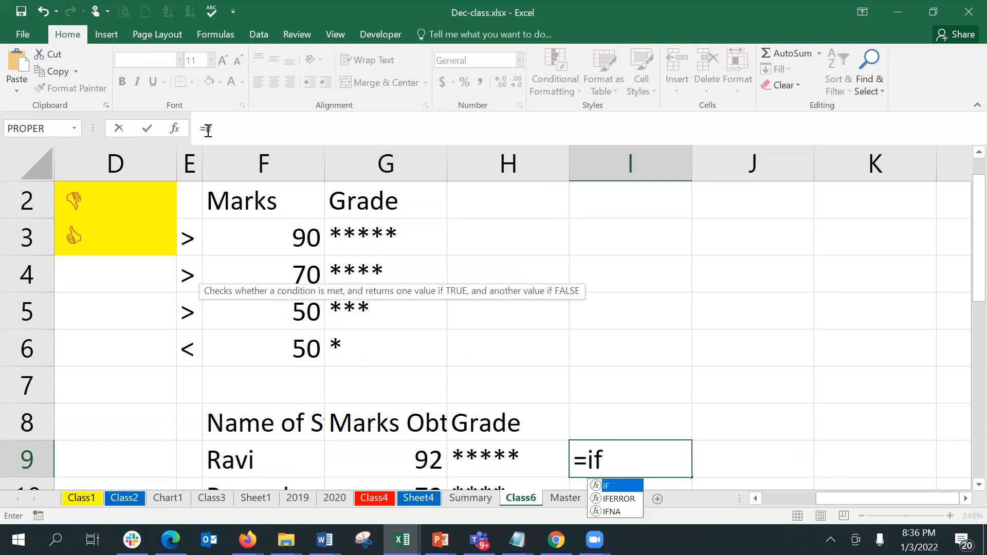
key(Tab)
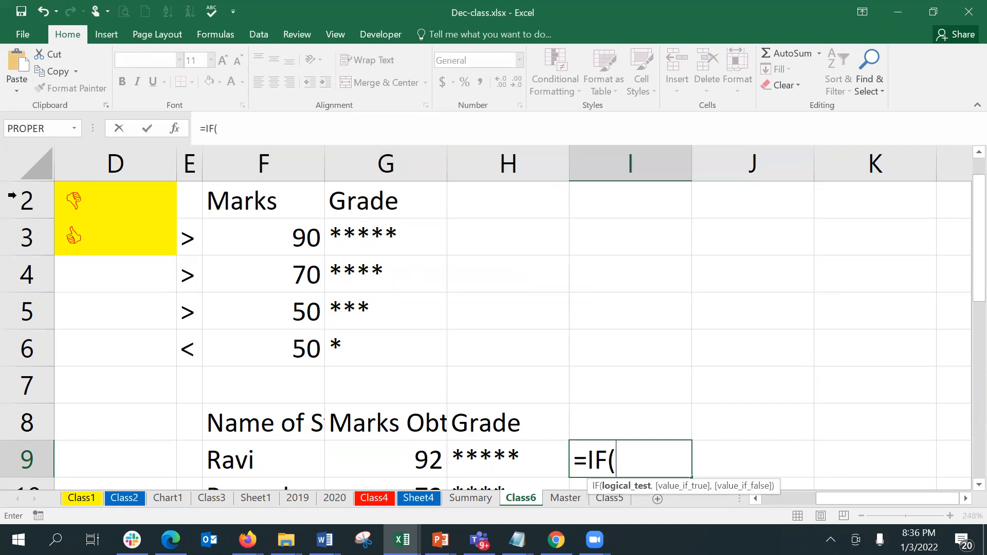
click(354, 455)
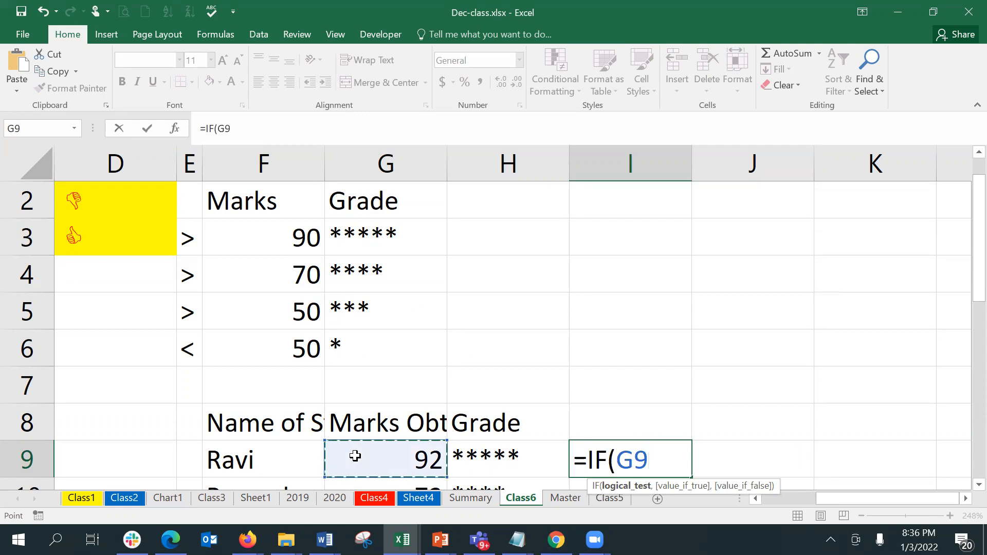
text(>)
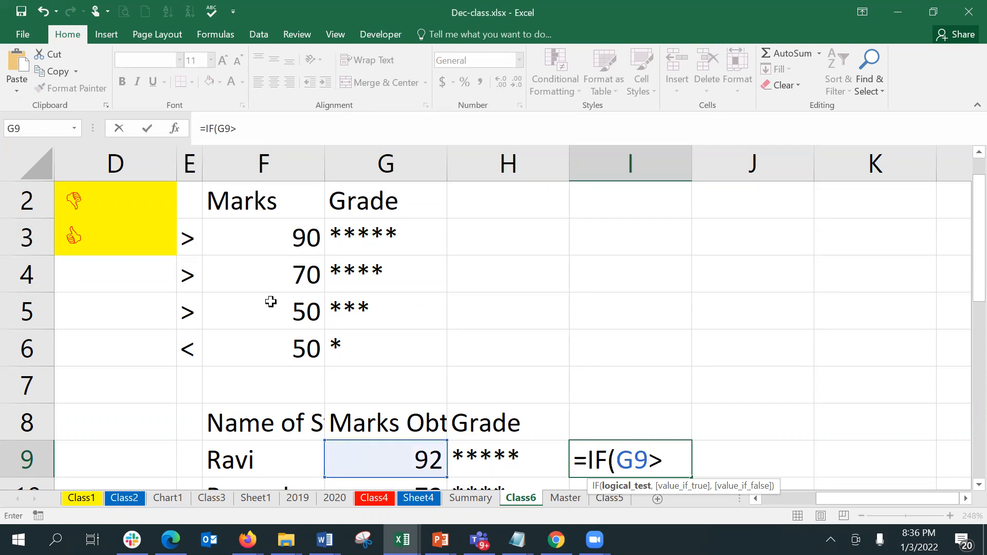
click(251, 242)
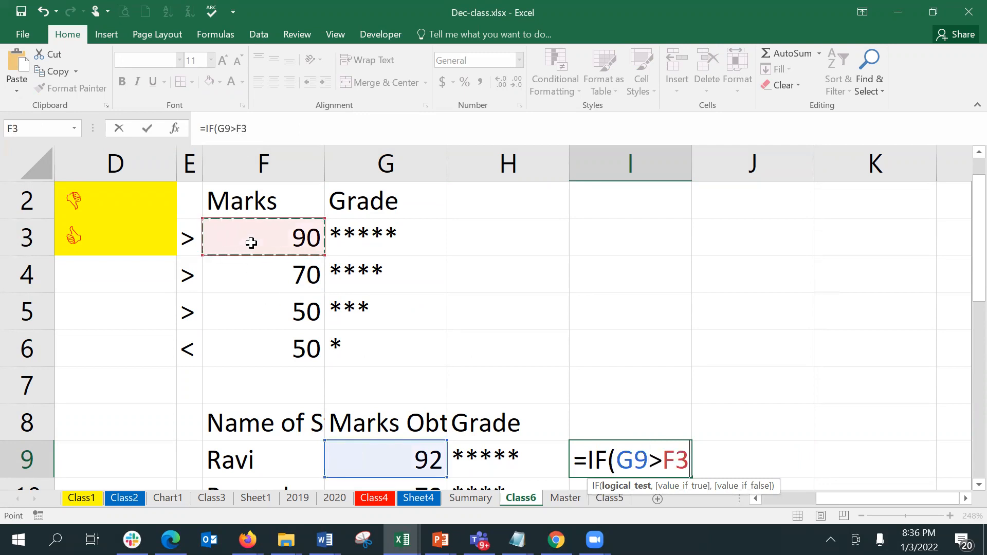
- Complete the IF formula in I9 with G3 as the value if true and G6 as the value if false
text(,)
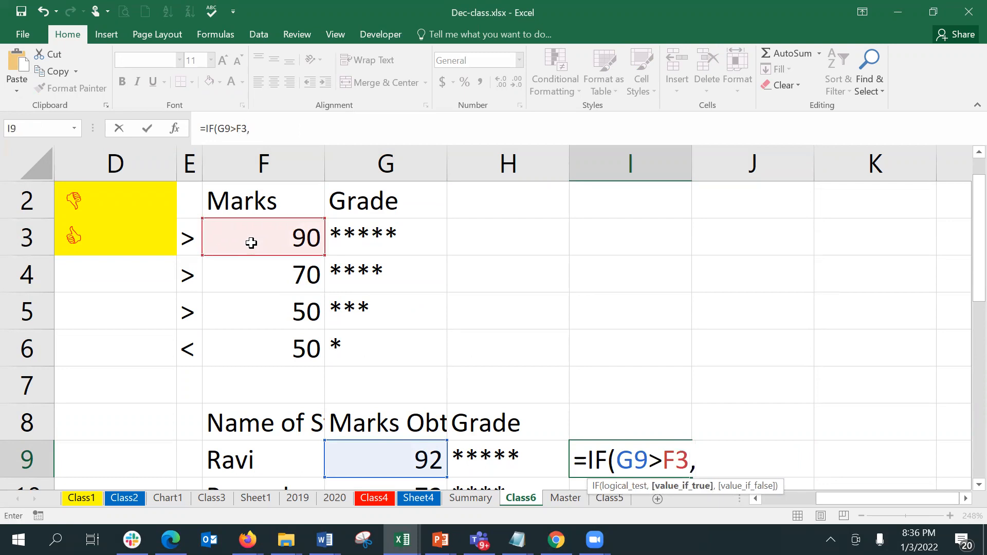
click(351, 238)
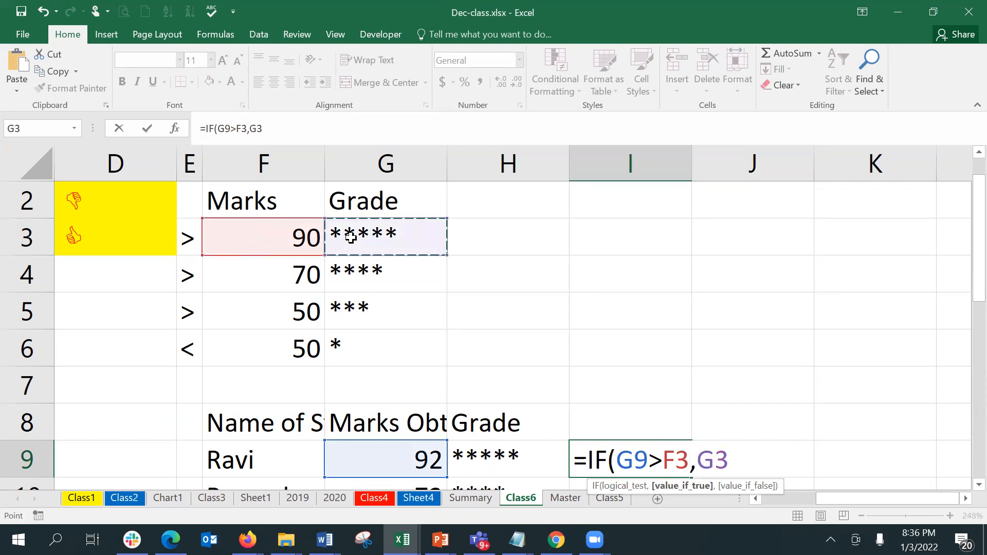
text(,)
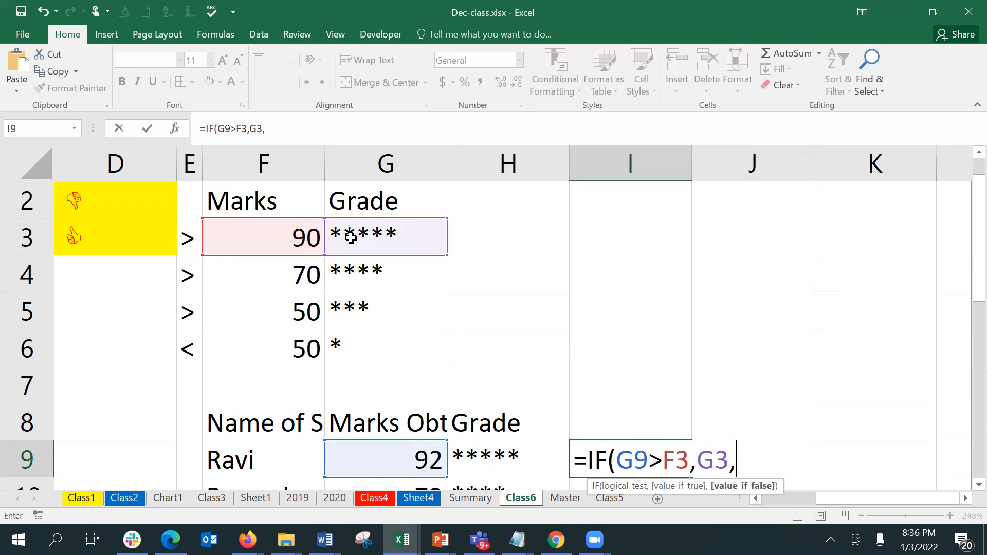
click(354, 352)
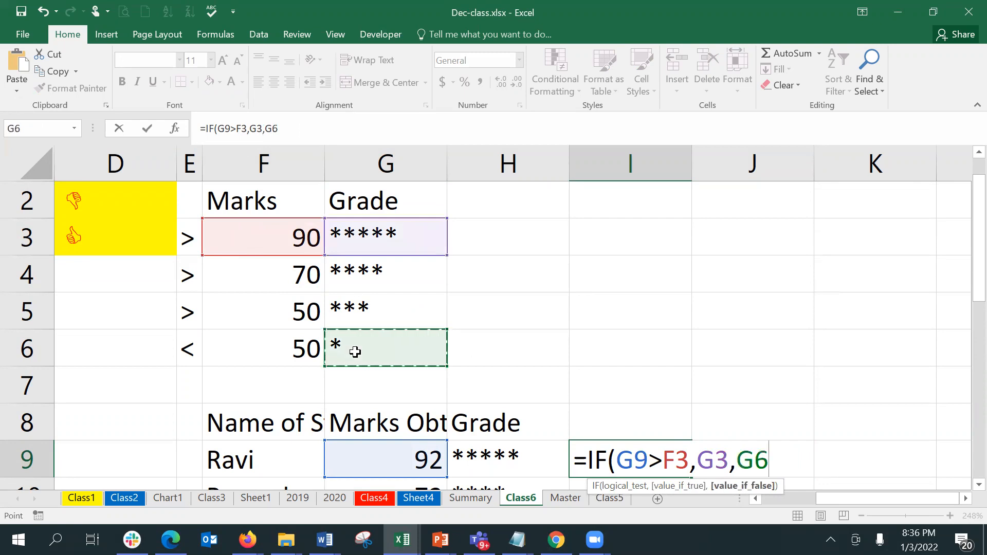
key(Return)
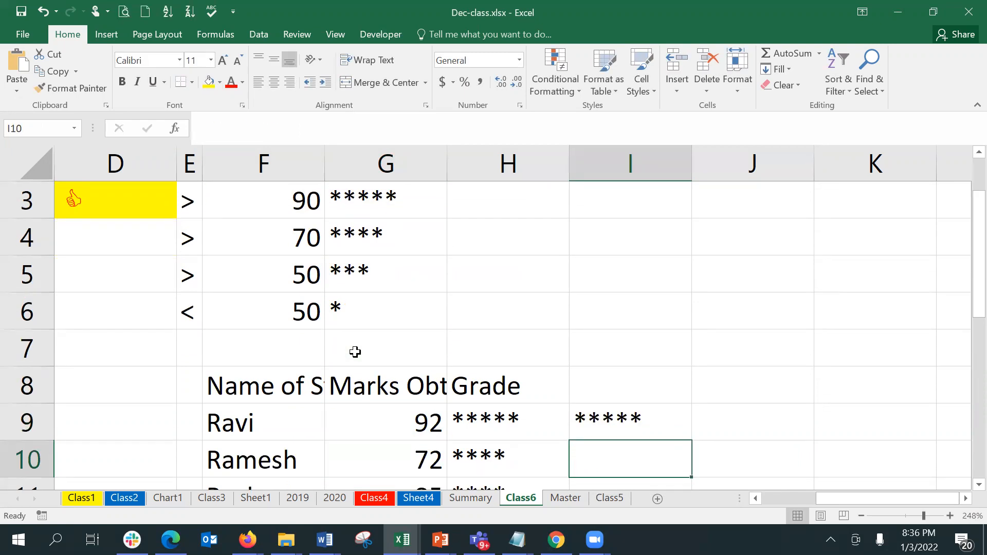
- Set the first student's mark in G9 to 40 to test the formula in I9
click(392, 421)
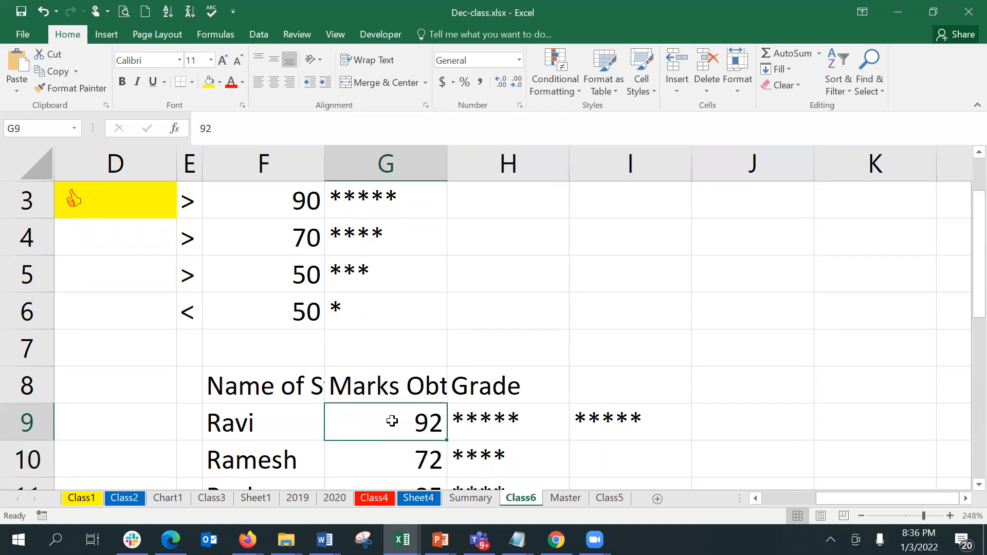
text(40)
key(Return)
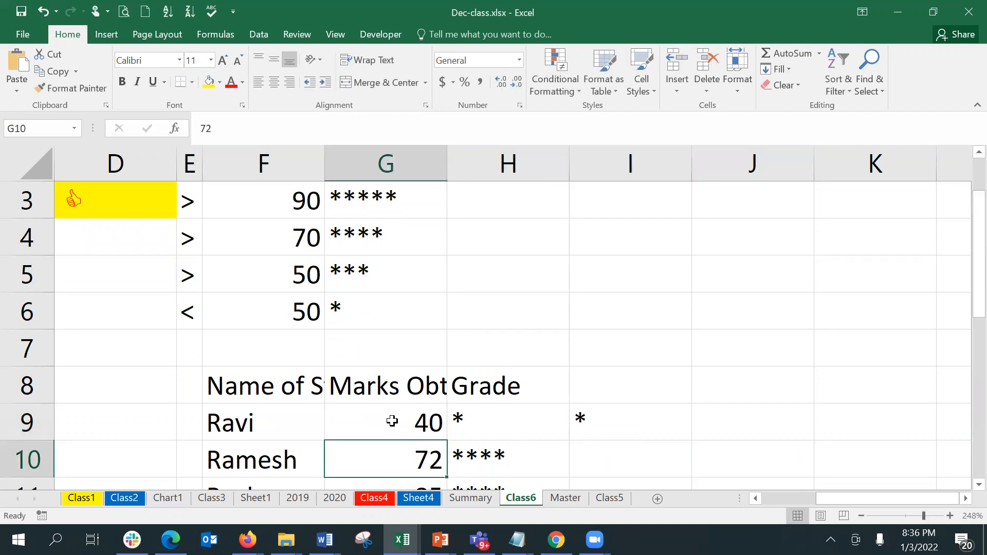
- Review the logical test, value if true and value if false of the IF formula in I9 against the grading table
click(612, 438)
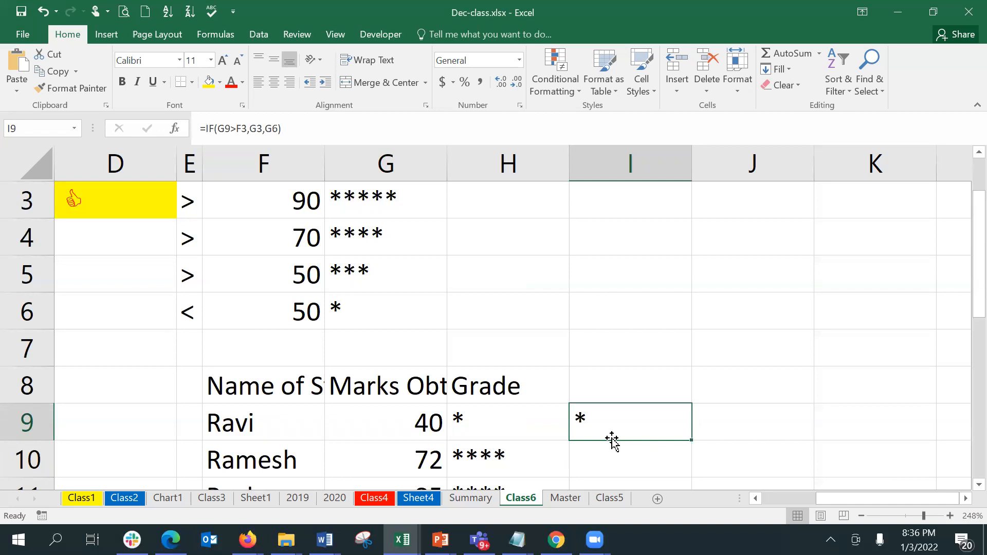
click(174, 128)
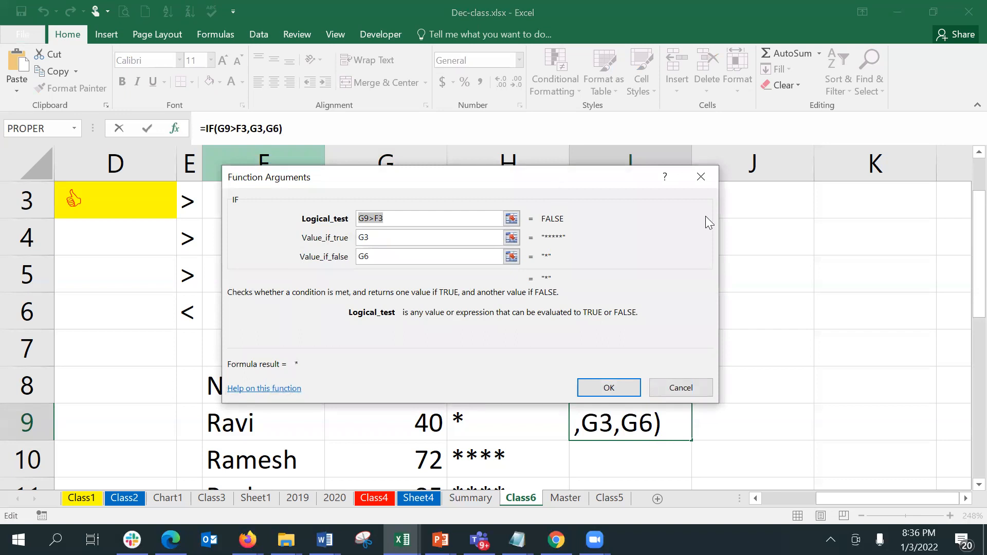
scroll(966, 152, up, 1)
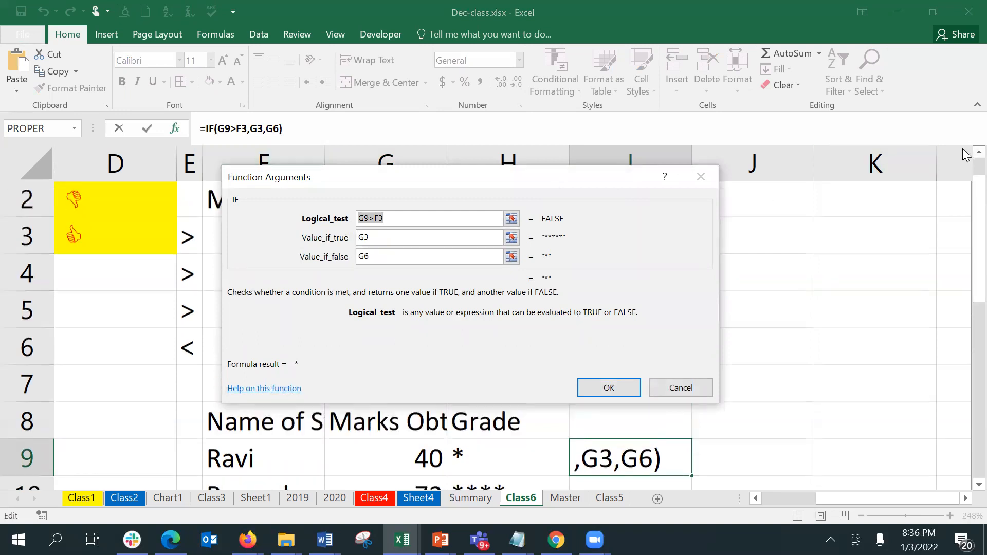
drag(605, 186, 843, 220)
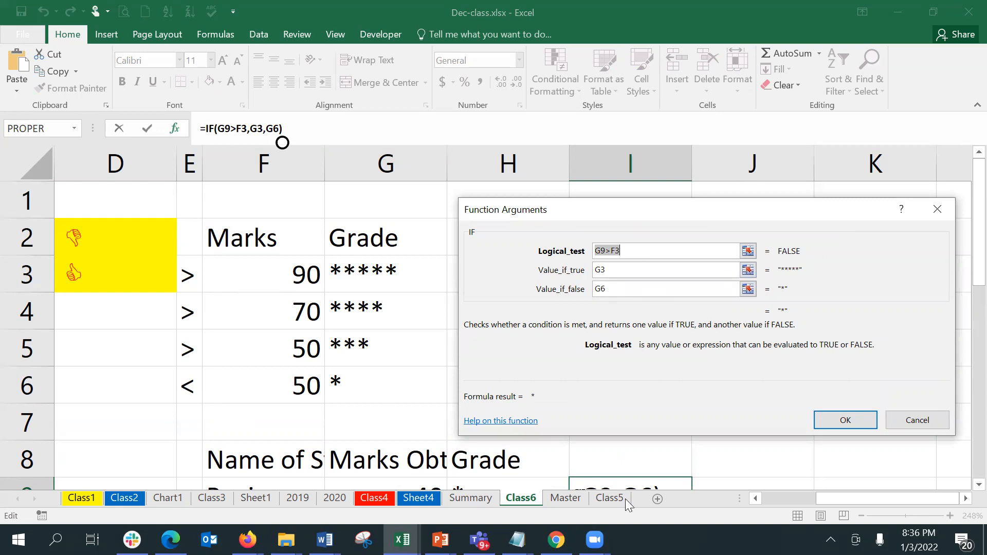
click(978, 484)
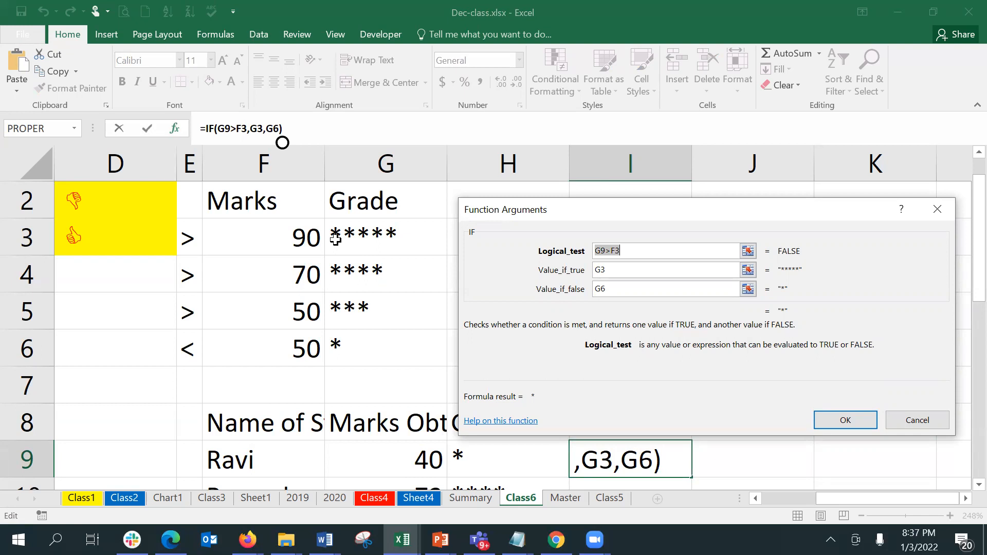
click(634, 249)
click(627, 270)
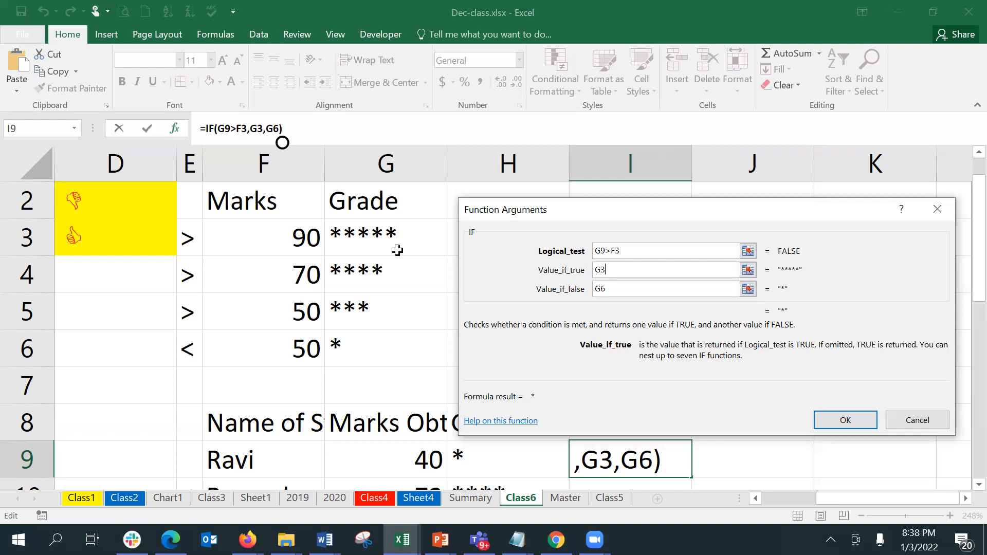
click(696, 293)
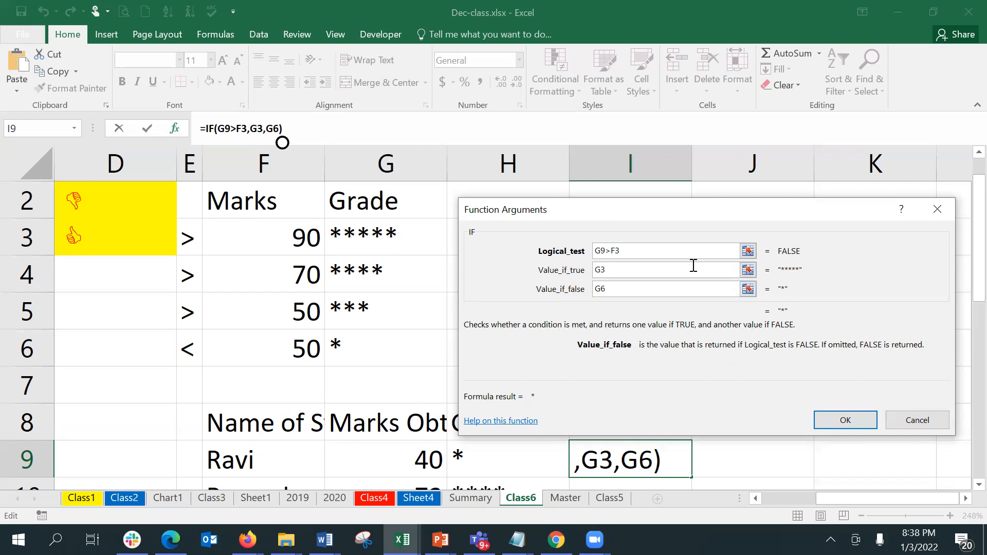
click(678, 258)
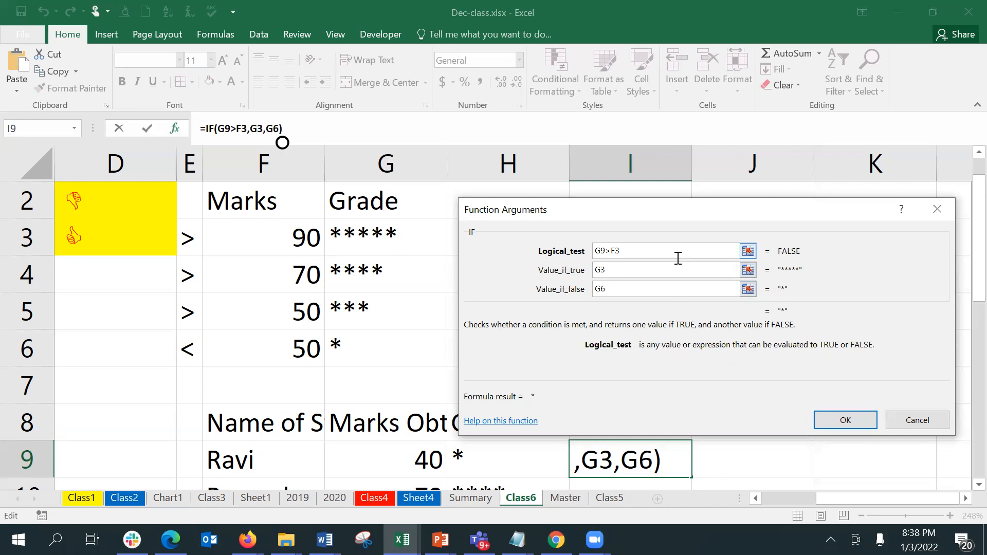
click(668, 273)
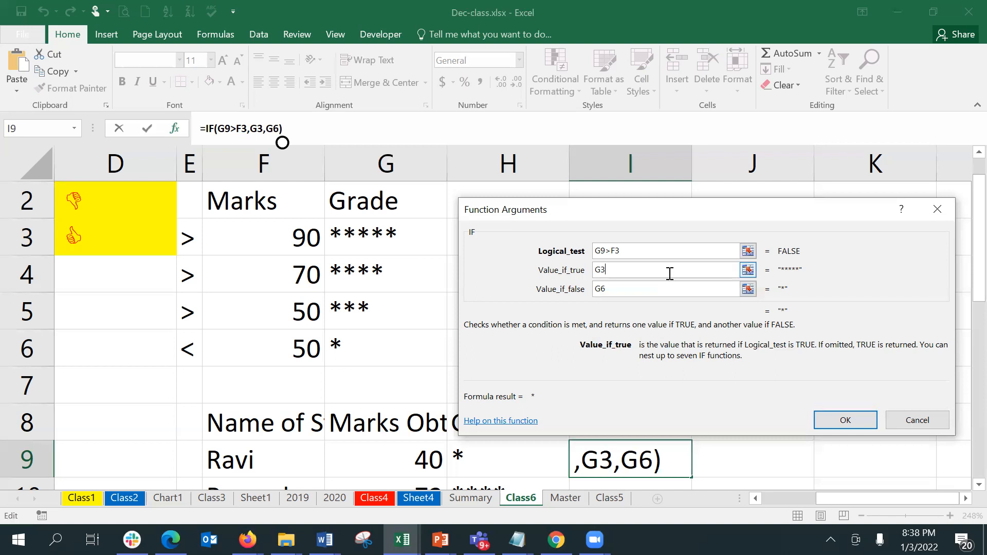
click(668, 290)
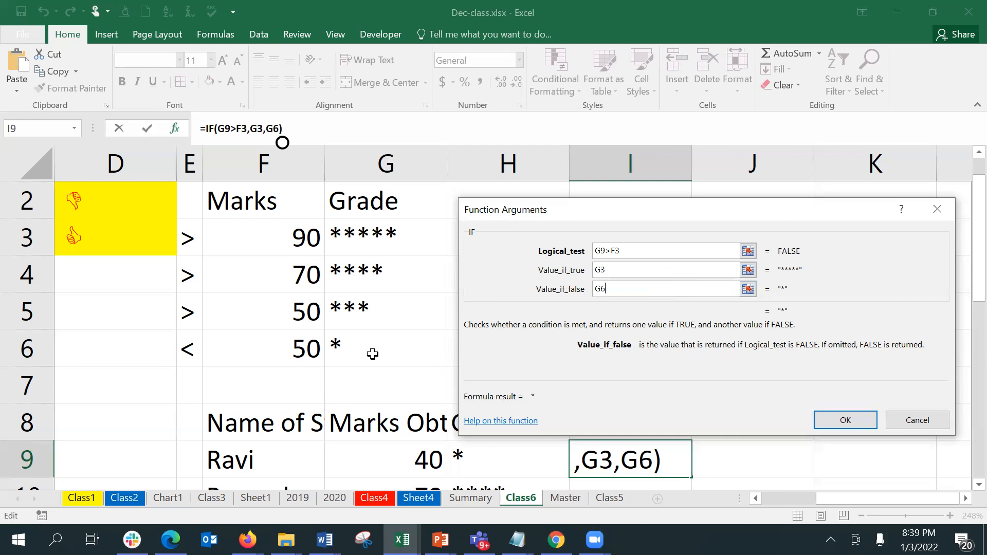
click(824, 423)
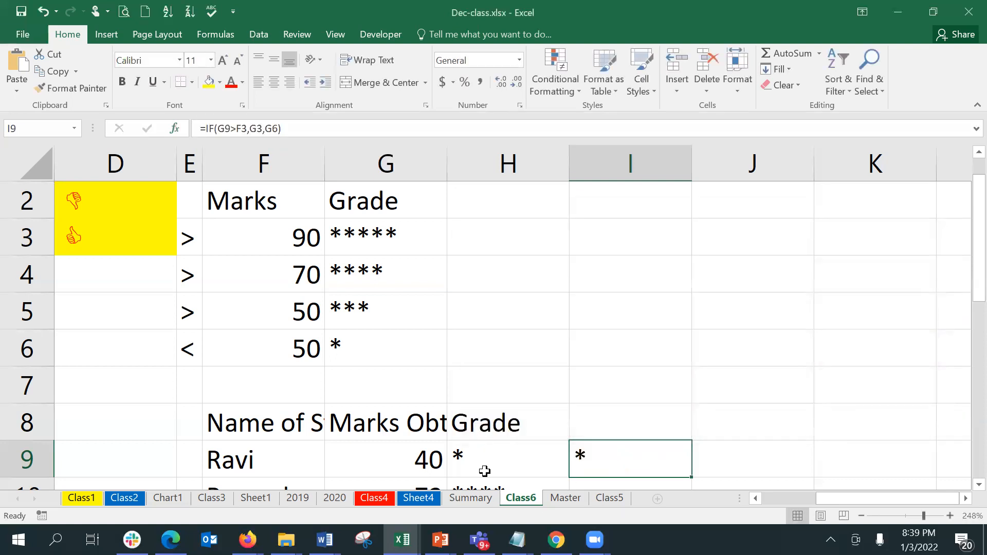
- Set the first student's mark in G9 to 98 to test the true branch of the IF formula
click(383, 460)
text(98)
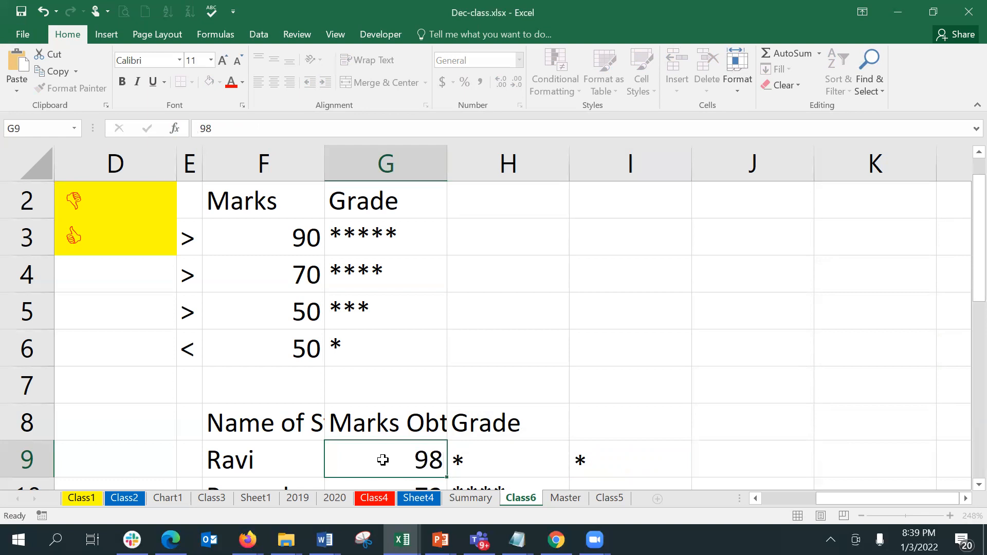
key(Return)
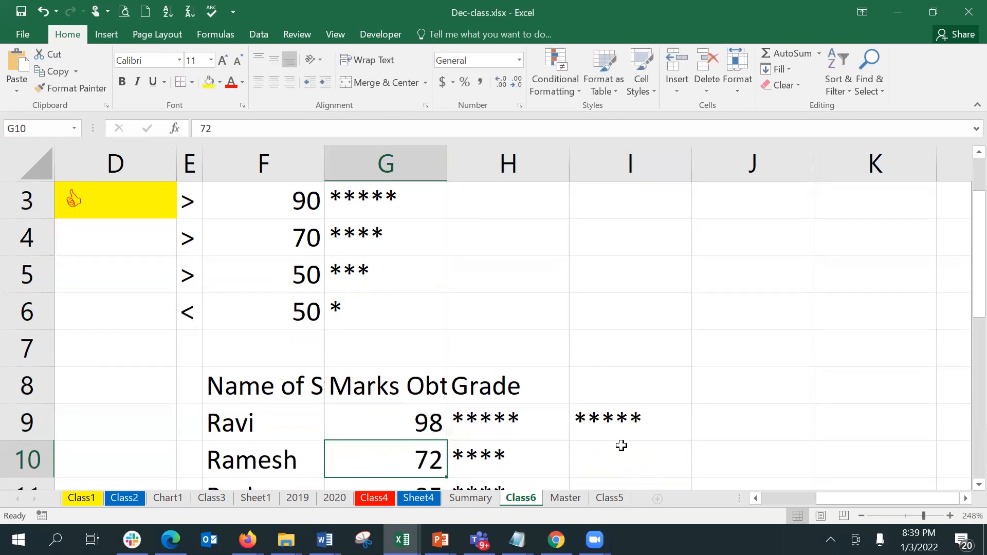
- Copy the text IF(G9>F3,G3,G6) from the formula in I9, without the equals sign
click(660, 436)
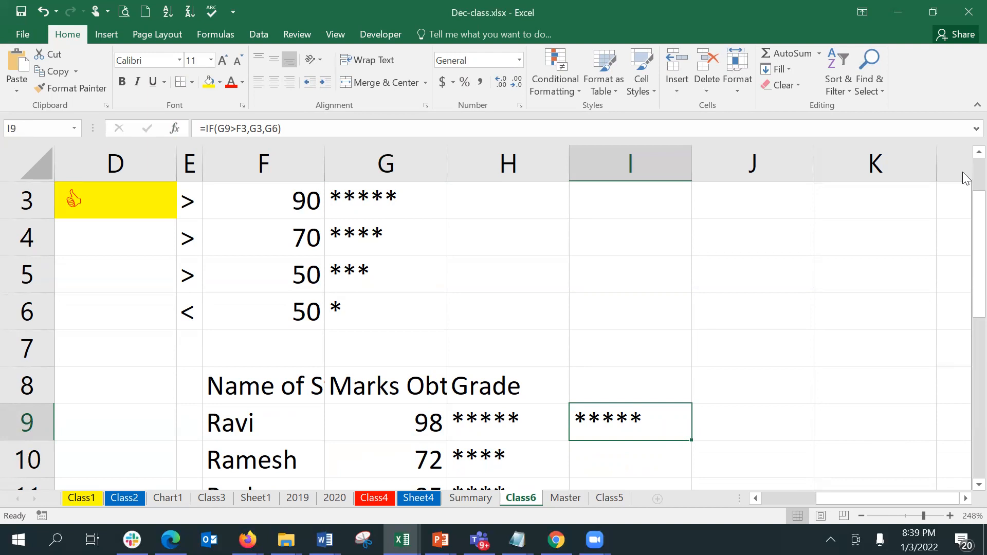
click(979, 153)
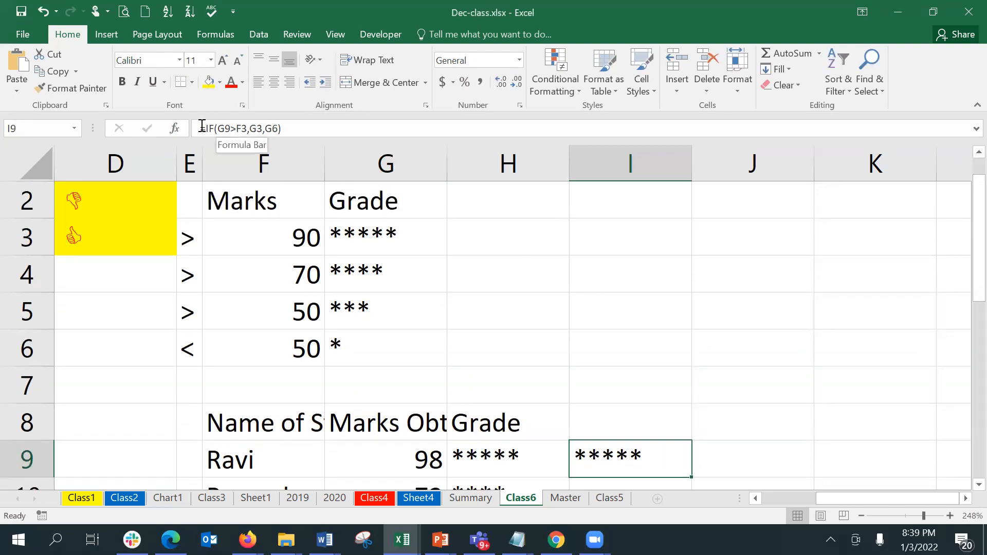
drag(204, 128, 285, 136)
key(ctrl+c)
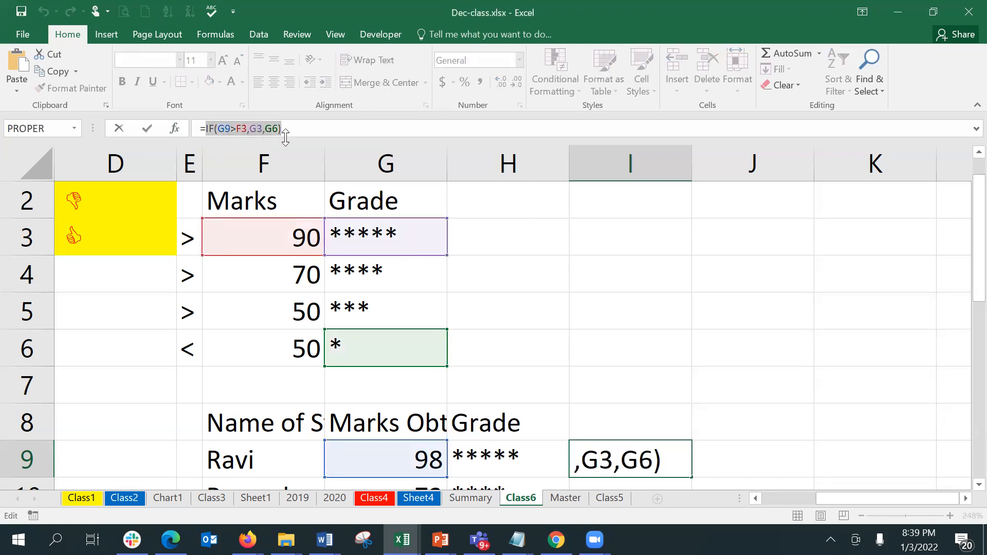
key(Return)
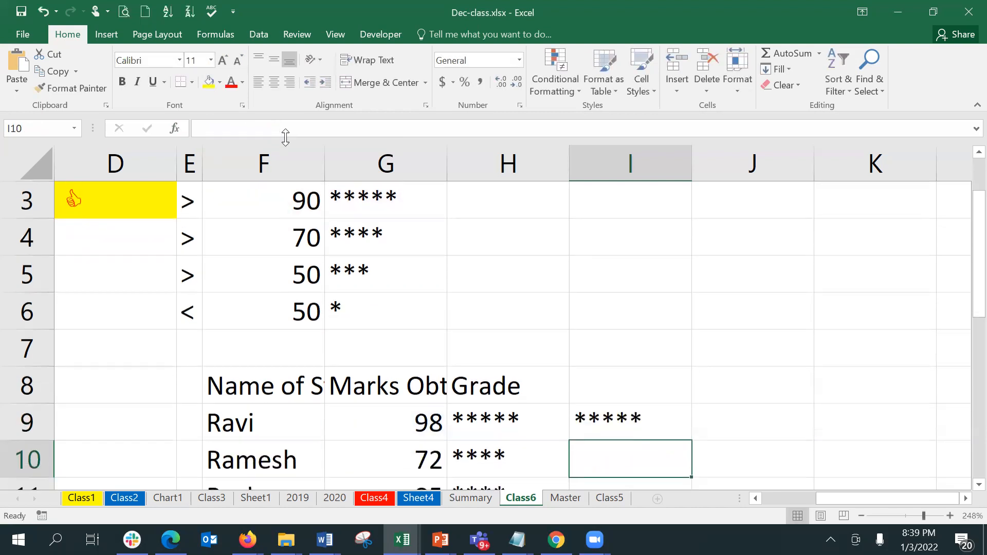
key(Up)
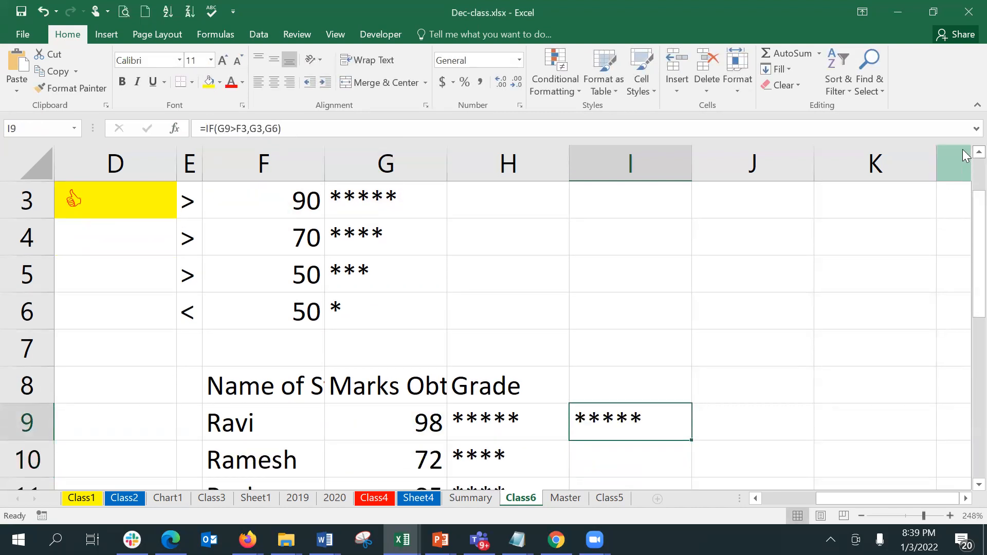
- Replace the value if false of the IF formula in I9 with the copied IF(G9>F3,G3,G6)
scroll(964, 154, up, 1)
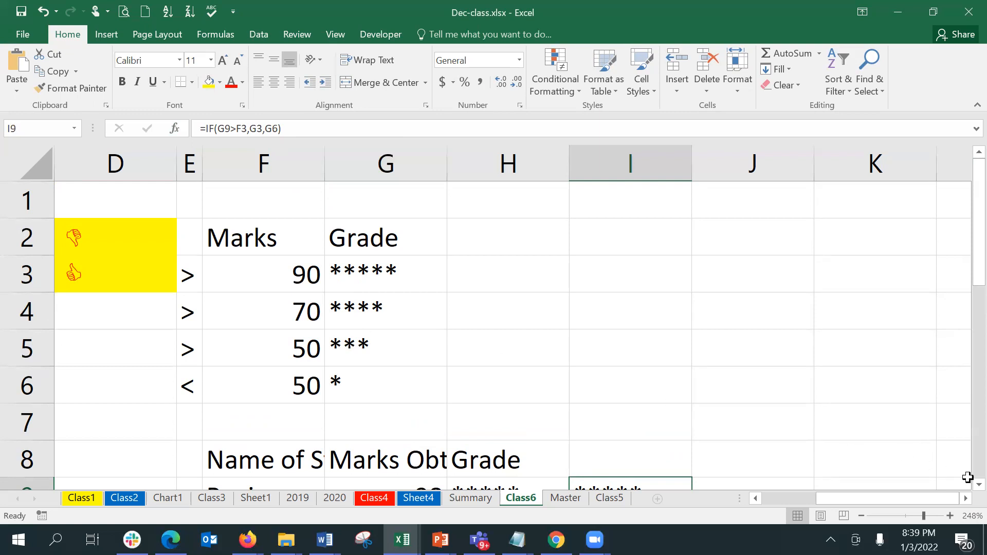
scroll(963, 486, down, 1)
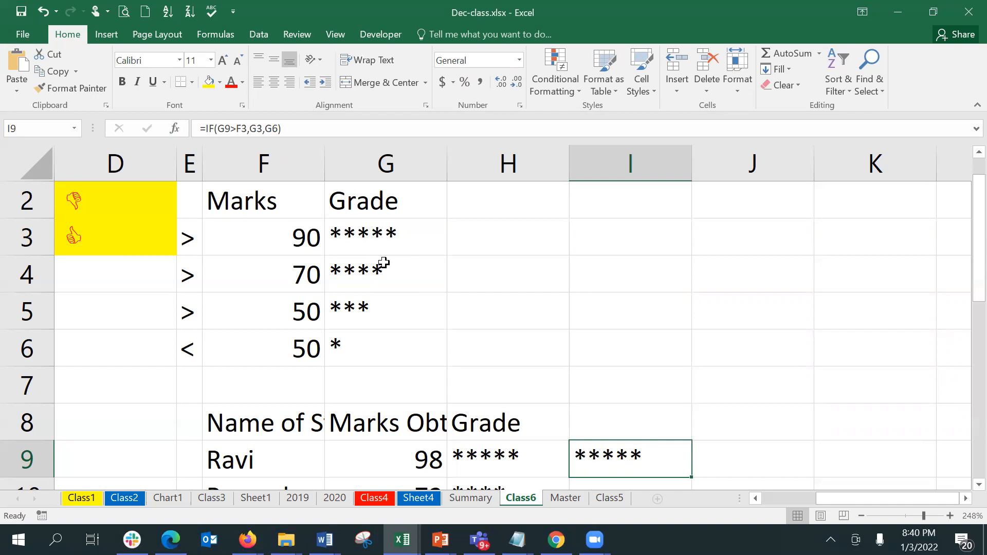
click(174, 129)
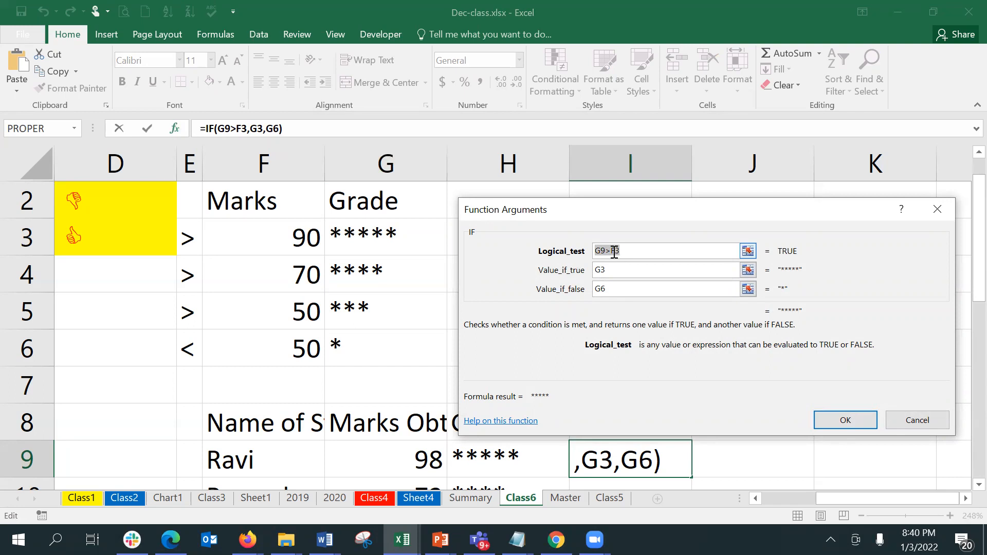
click(613, 289)
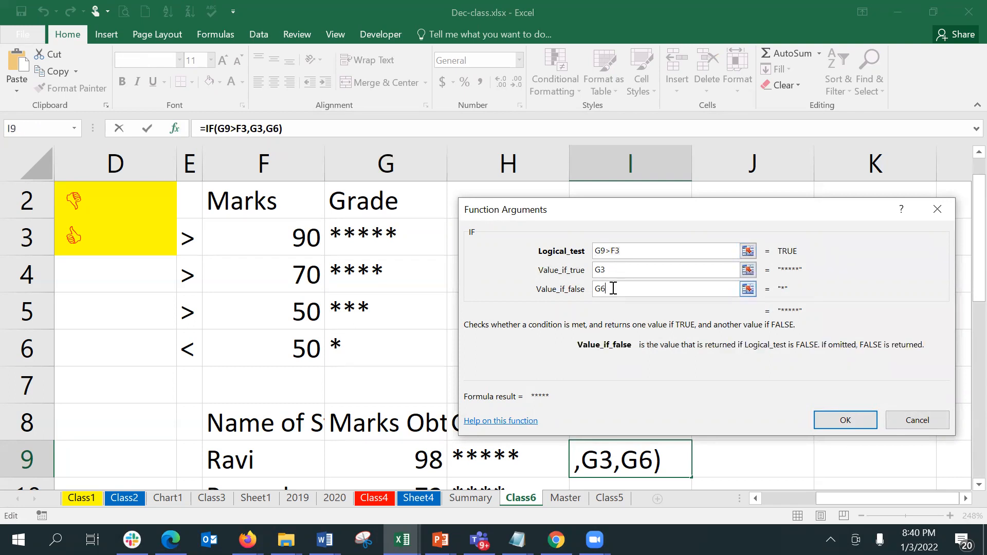
key(BackSpace)
key(BackSpace)
key(ctrl+v)
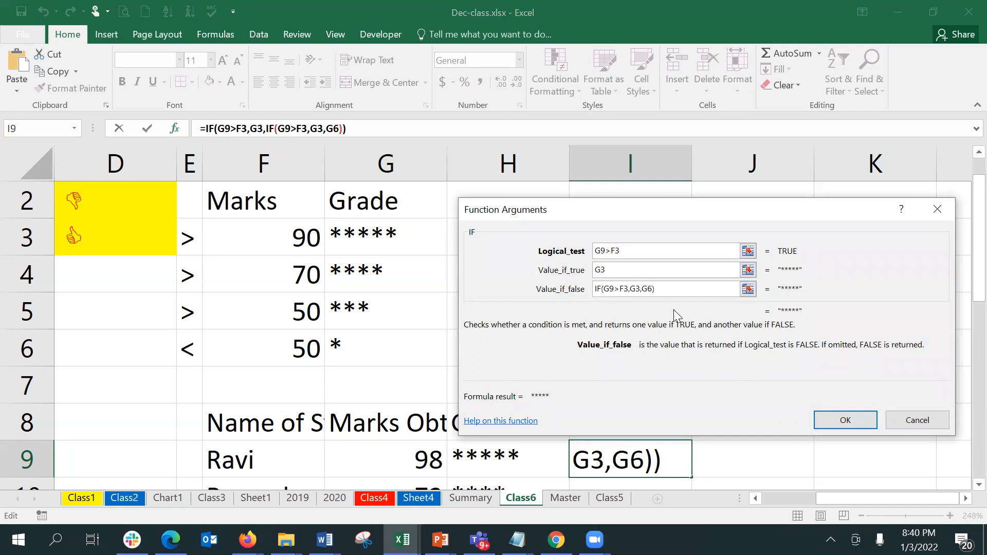
- Change the nested IF in I9 to test G9>F4 and return G4 if true, and apply the formula
click(628, 288)
key(BackSpace)
text(4)
click(639, 289)
key(BackSpace)
text(4)
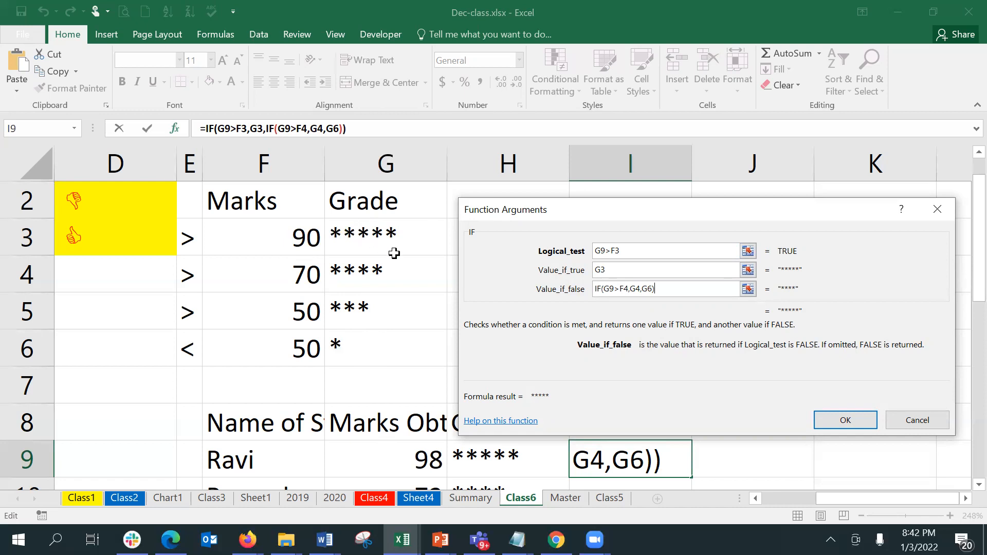
click(619, 273)
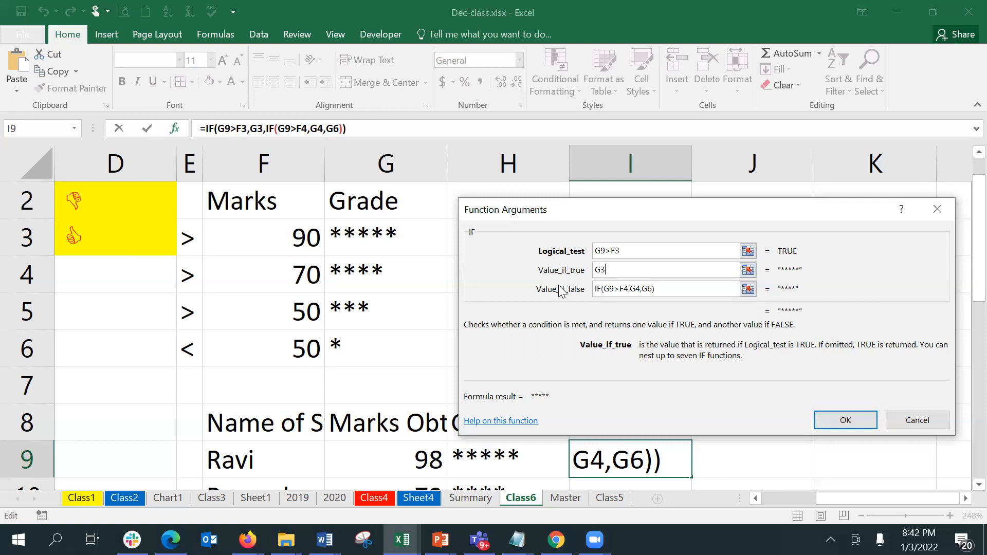
click(613, 290)
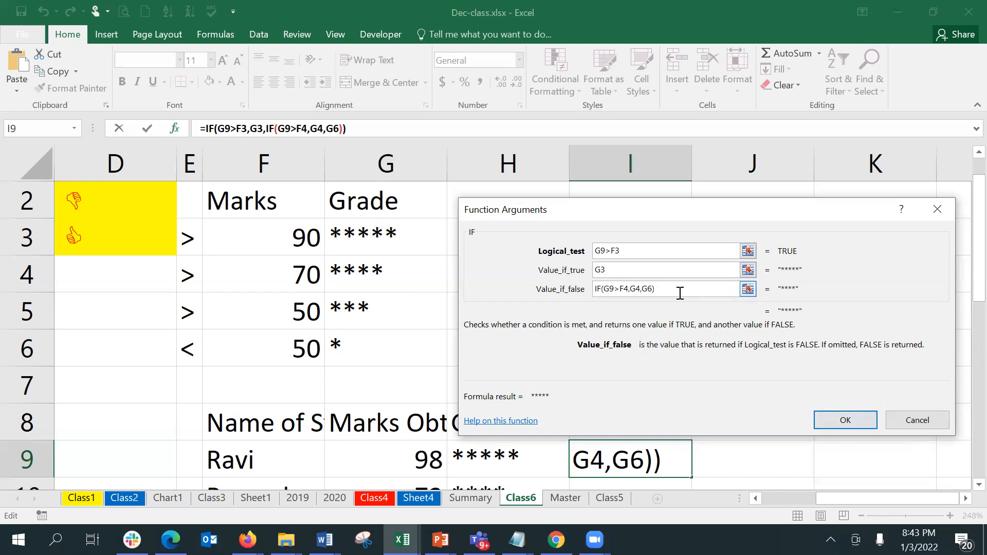
click(627, 289)
click(851, 422)
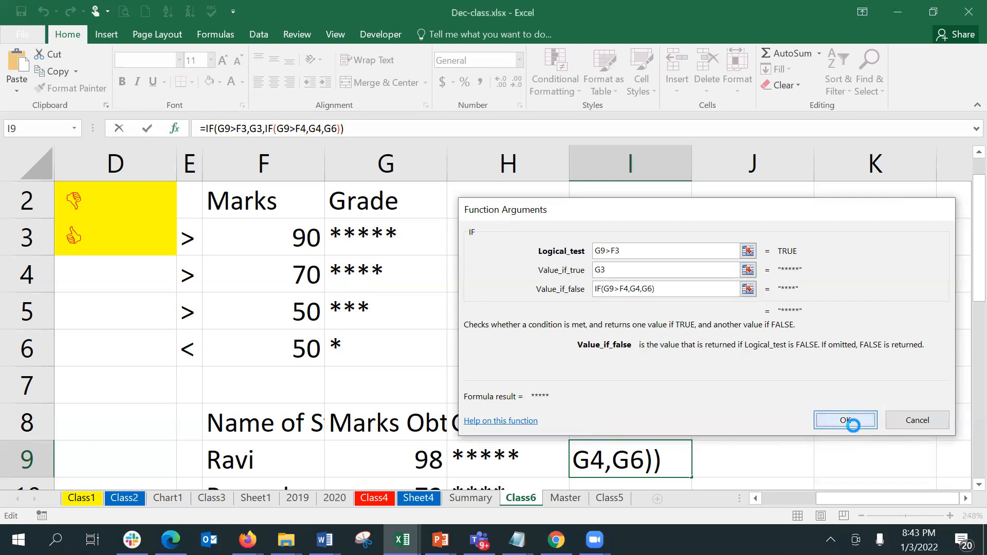
- Set the first student's mark in G9 to 85 to test the nested IF formula
key(Left)
key(Left)
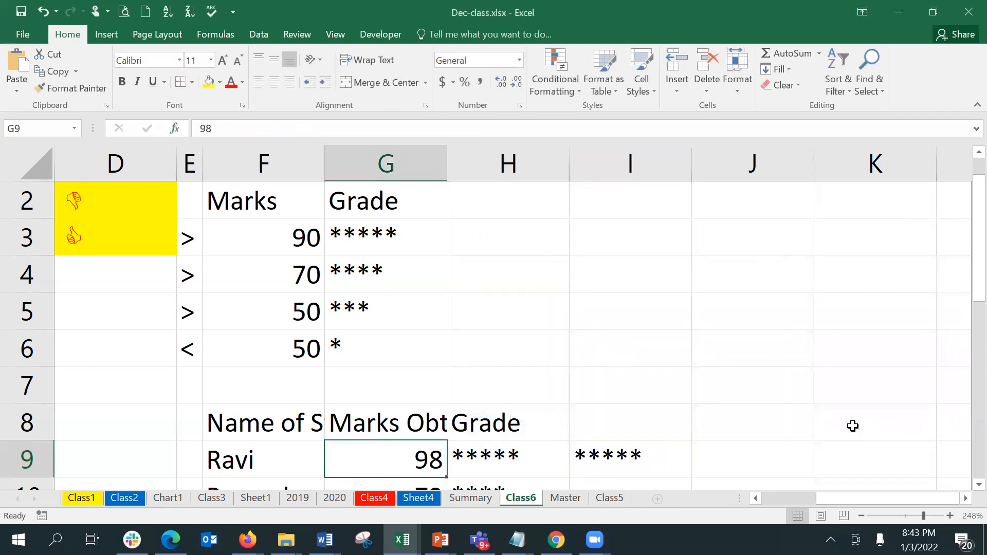
text(85)
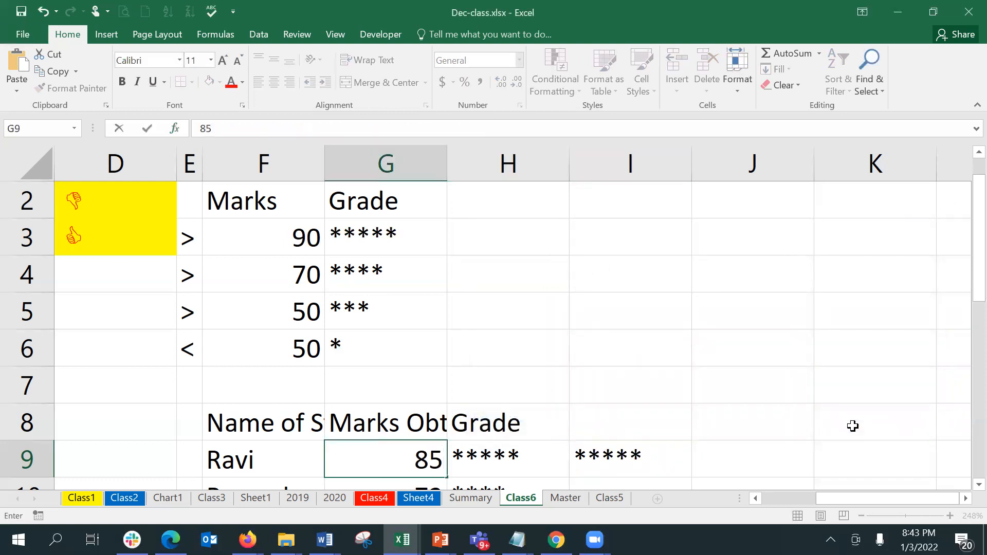
key(Return)
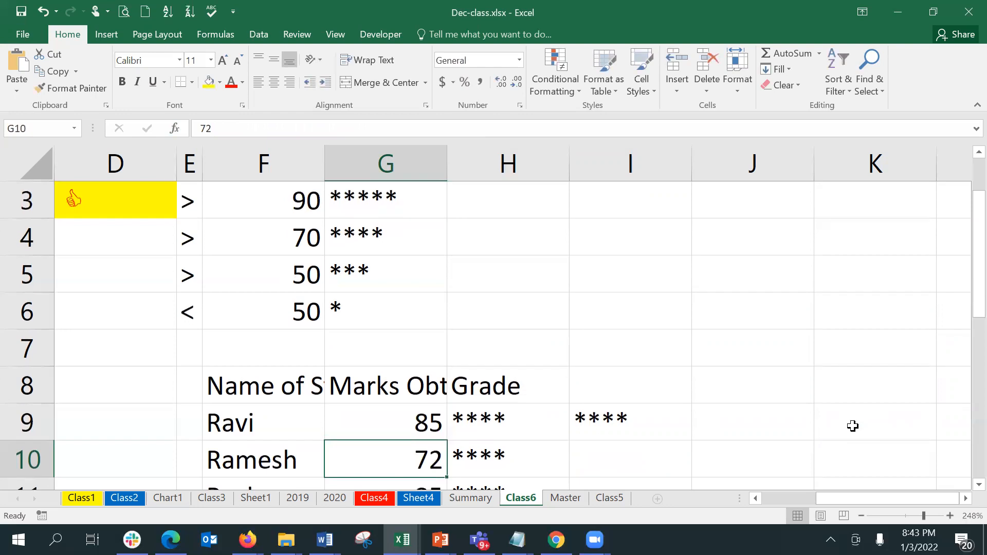
- Review how each argument of the nested IF formula in I9 evaluates for the mark in G9
click(643, 431)
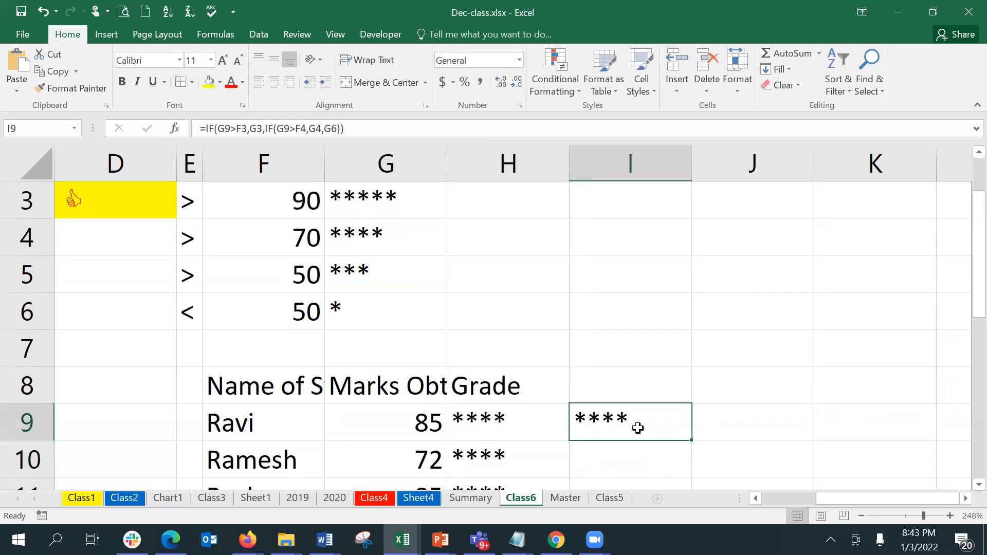
click(173, 128)
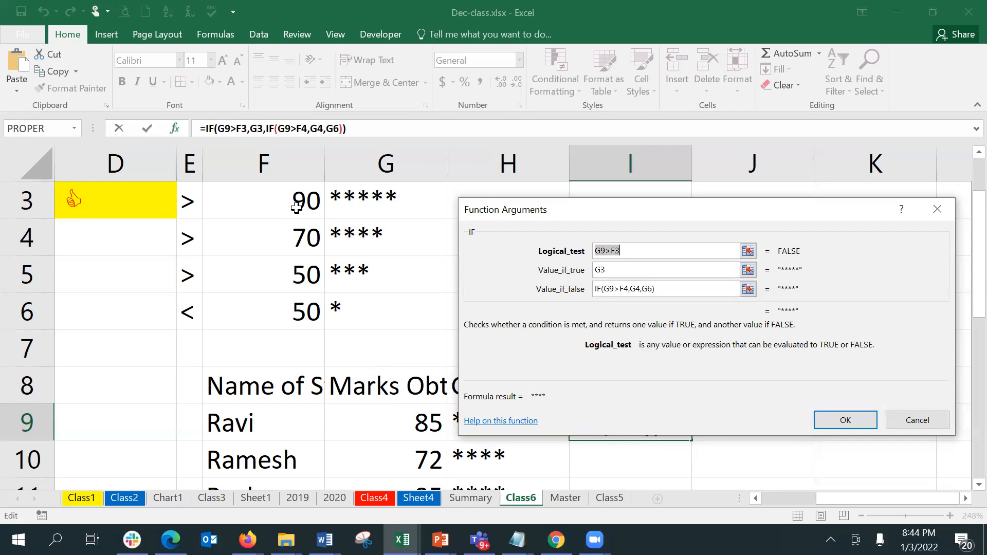
click(624, 270)
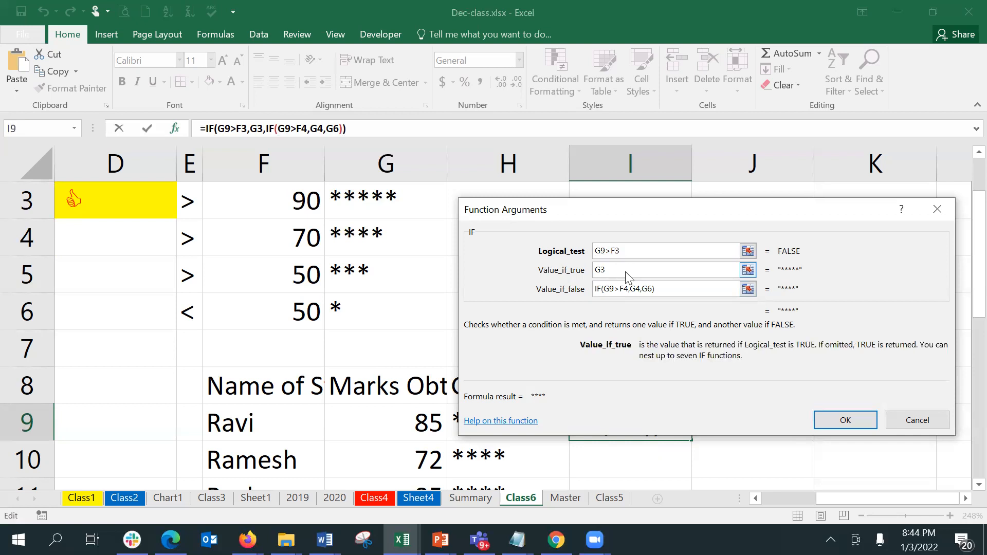
click(675, 294)
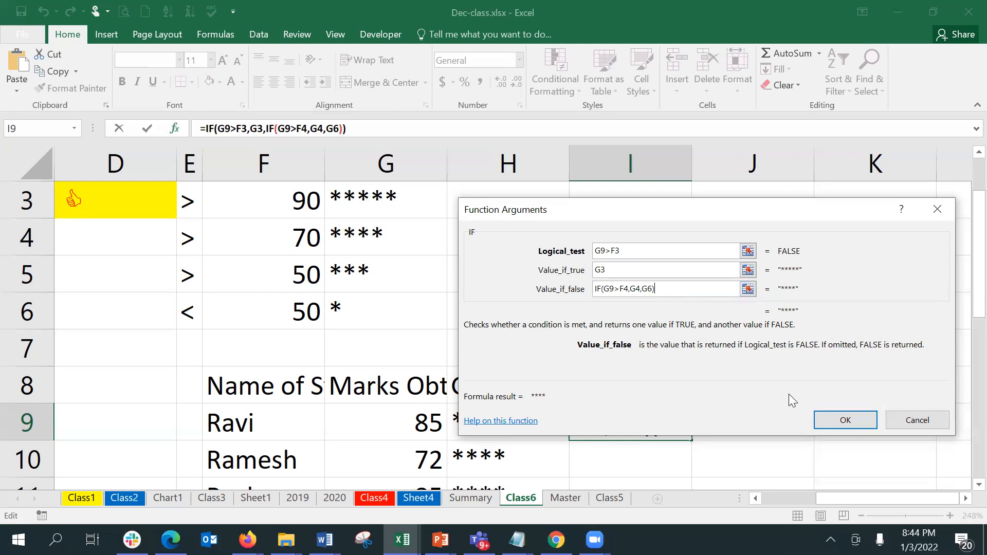
click(825, 421)
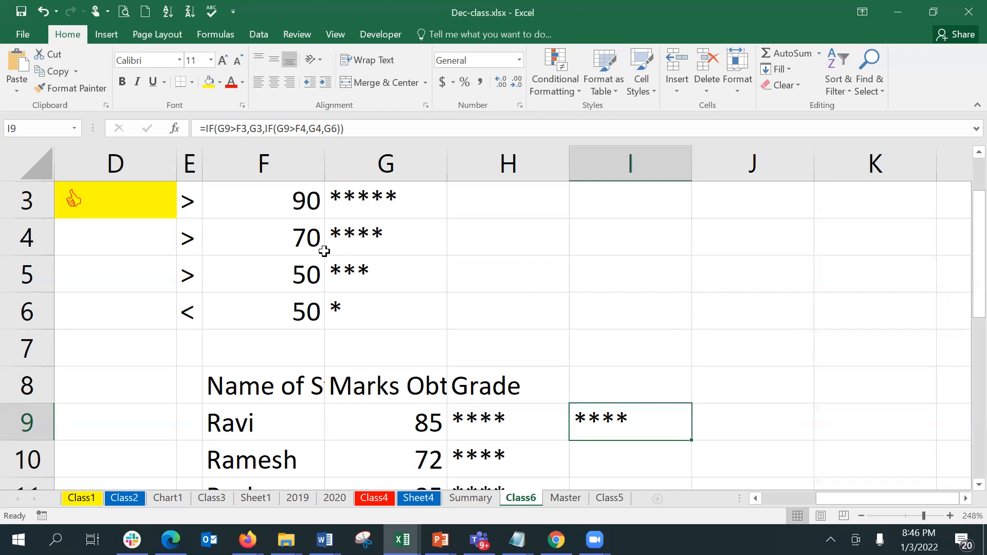
- Inspect the logical test, value if true and value if false arguments of the outer IF in I9
click(172, 129)
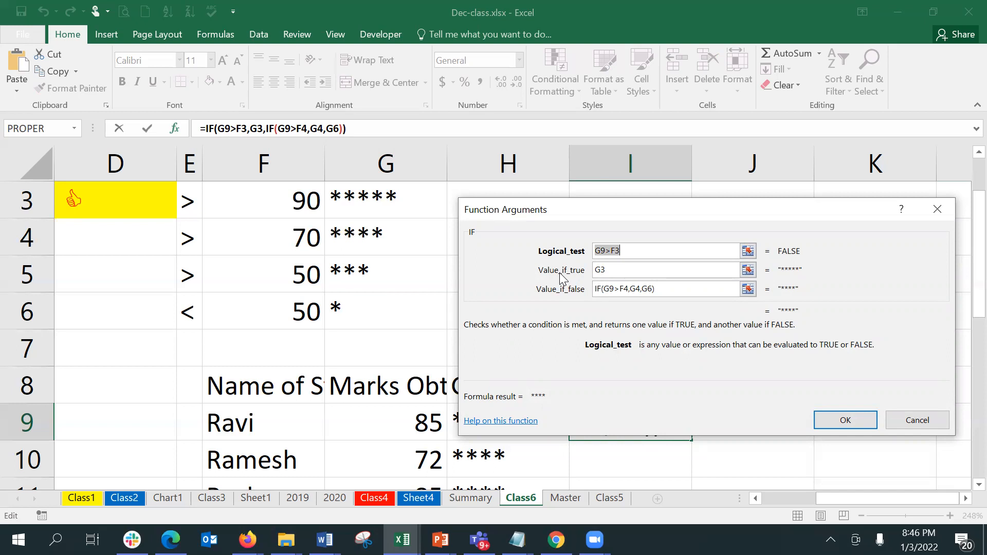
click(618, 271)
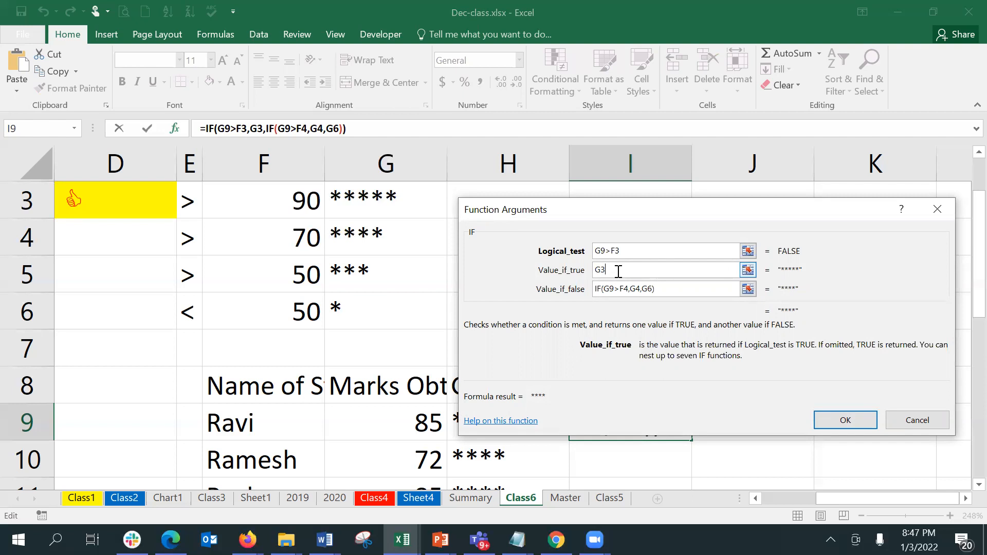
click(620, 289)
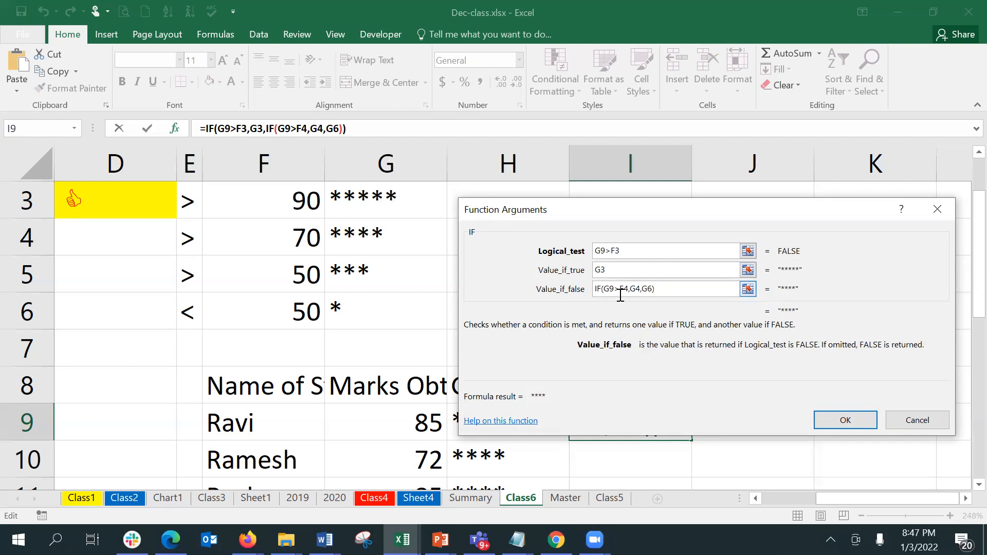
click(629, 291)
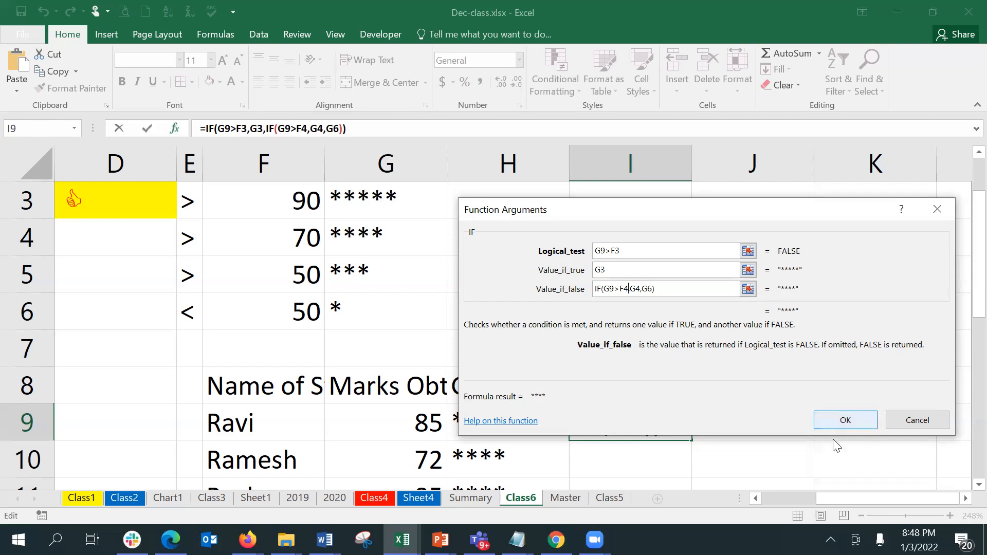
click(825, 416)
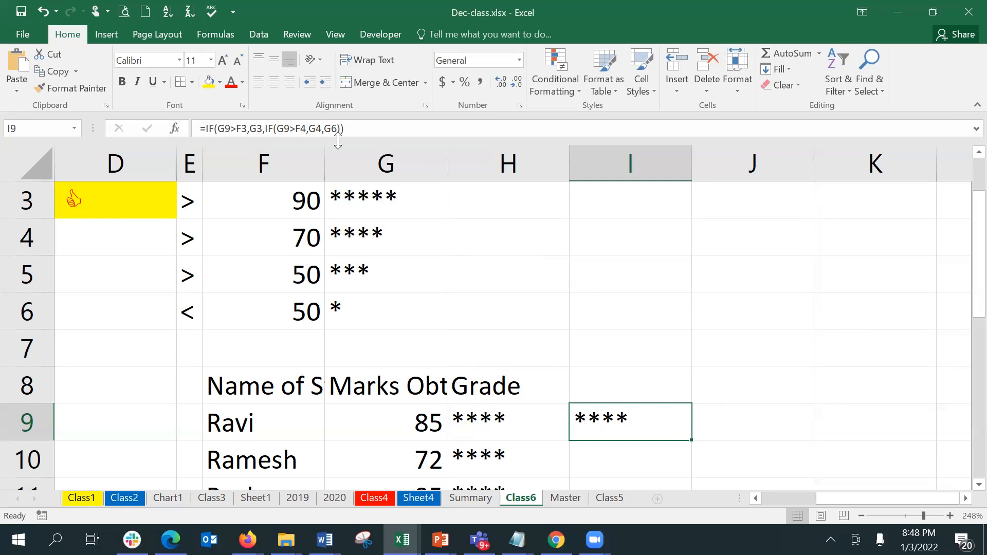
- Trace the cell references of the inner IF in I9 and recheck the outer IF's true and false arguments
click(306, 133)
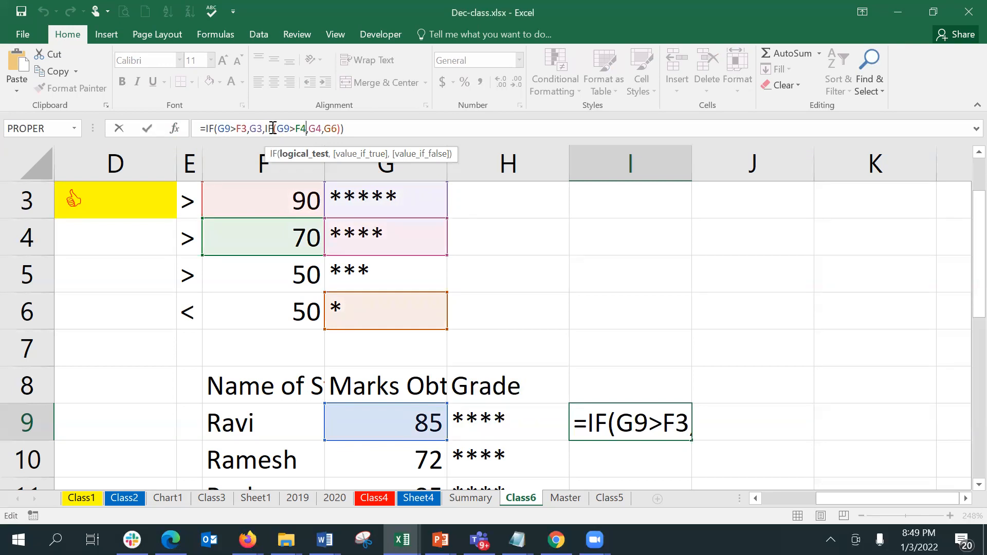
click(347, 128)
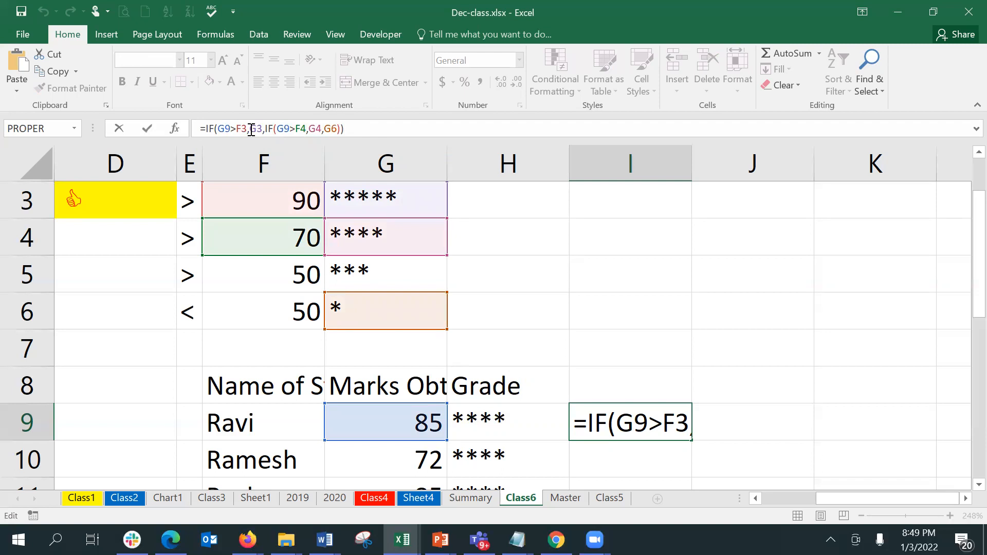
click(224, 128)
click(175, 129)
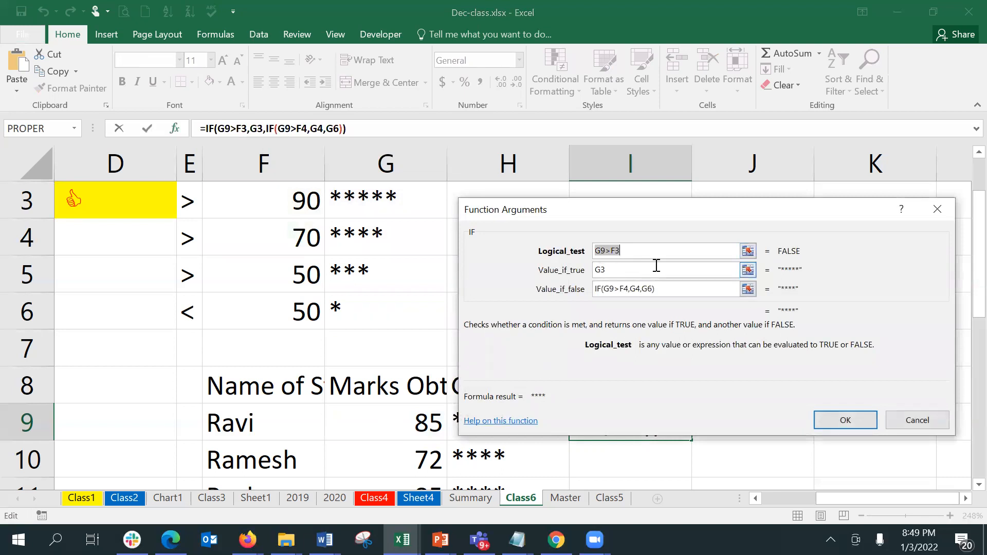
click(620, 273)
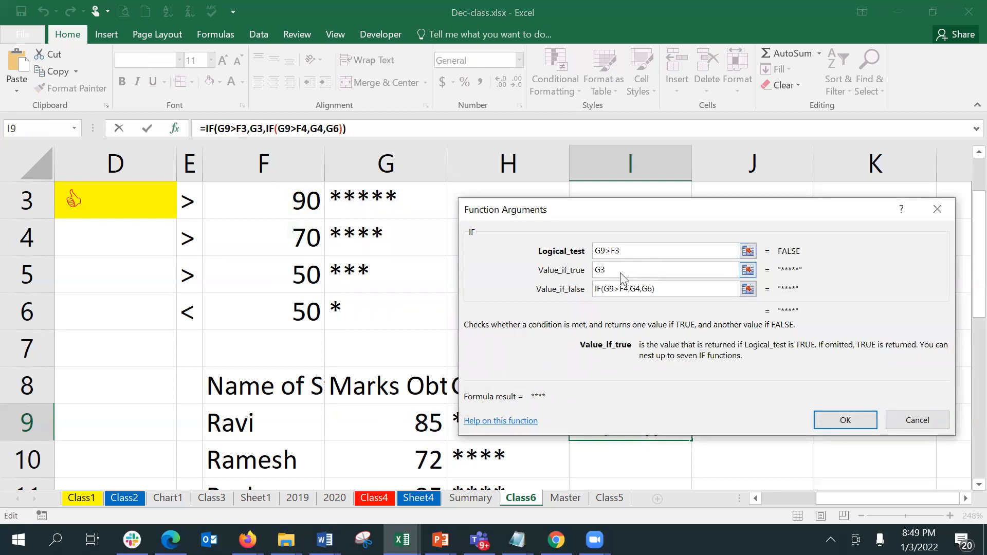
click(672, 284)
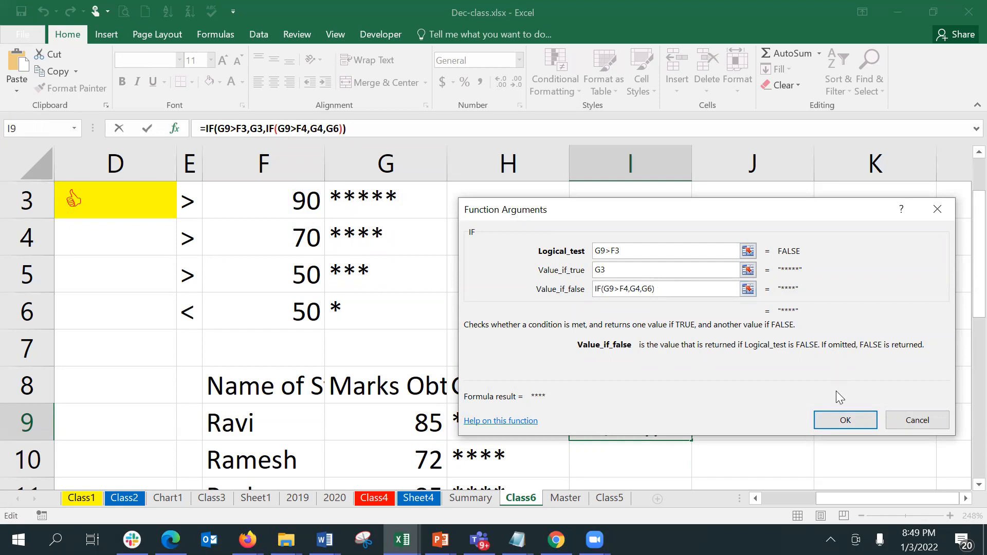
click(835, 418)
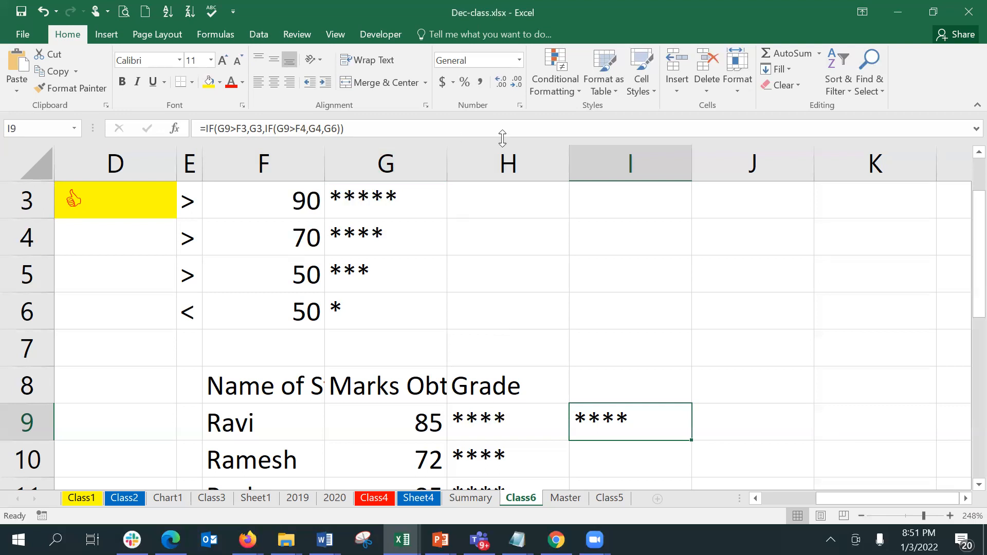
- Replace G6, the value if false of the inner IF in I9, with the copied IF(G9>F3,G3,G6)
click(328, 129)
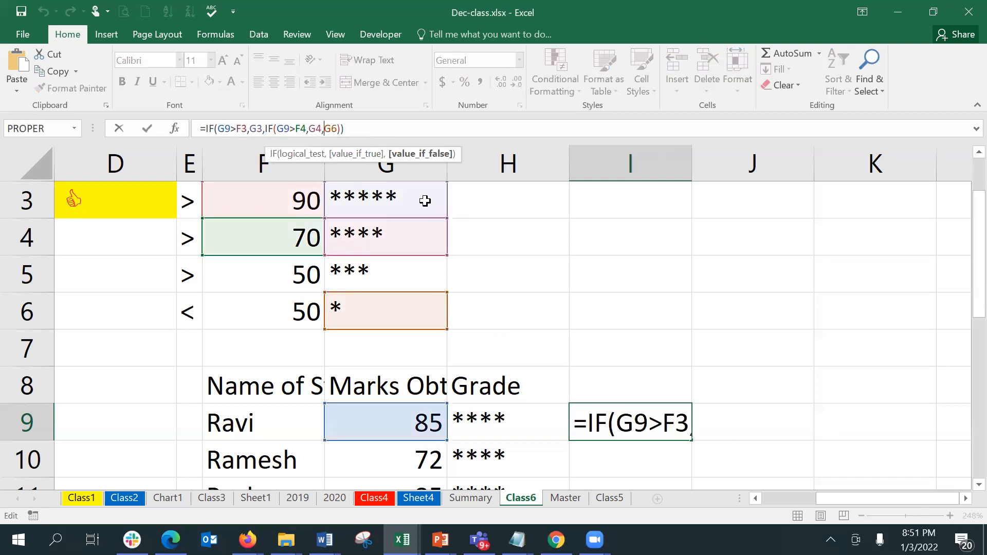
key(shift+Right)
key(shift+Right)
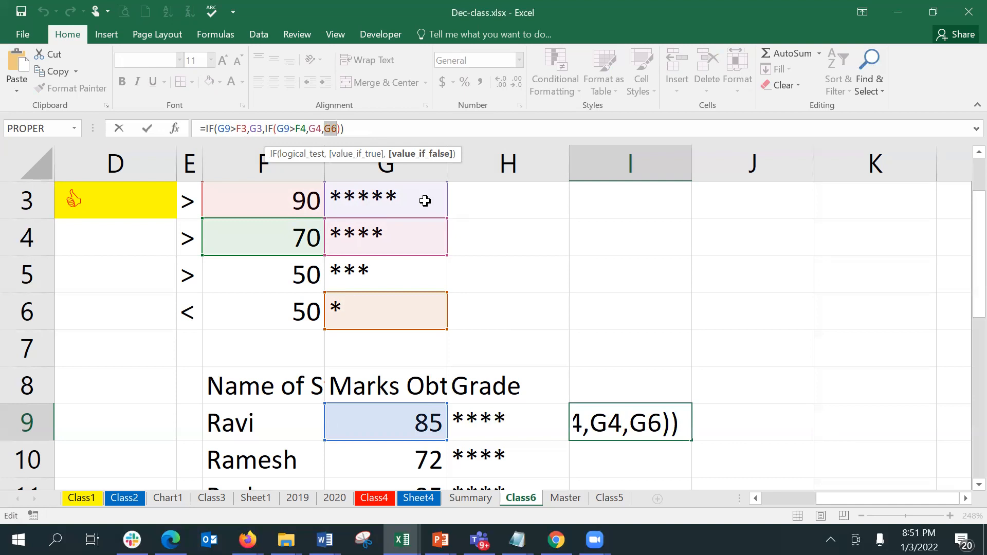
text(IF(G9>F3,G3,G6))
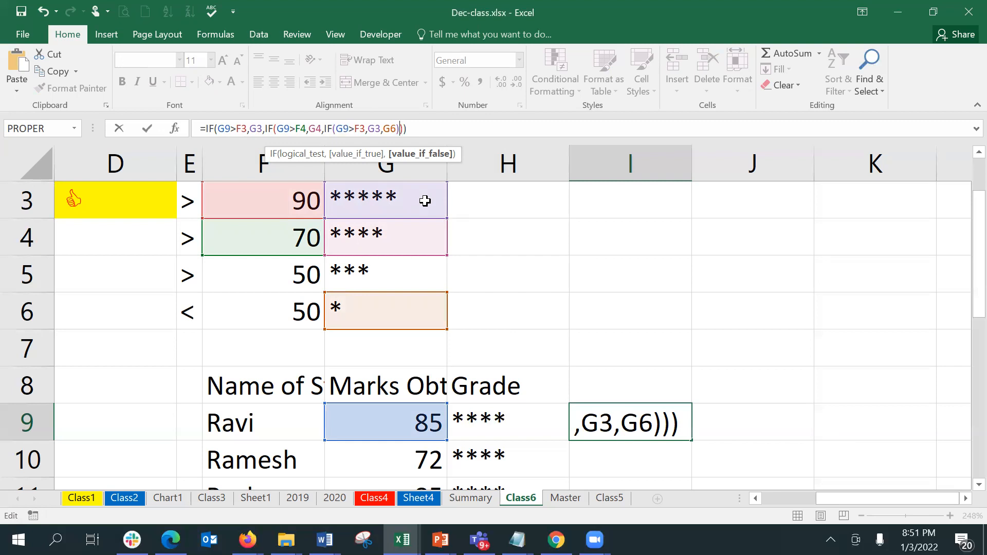
- Change the innermost IF in I9 to test G9>F5 and return G5 if true, and apply the formula
click(359, 131)
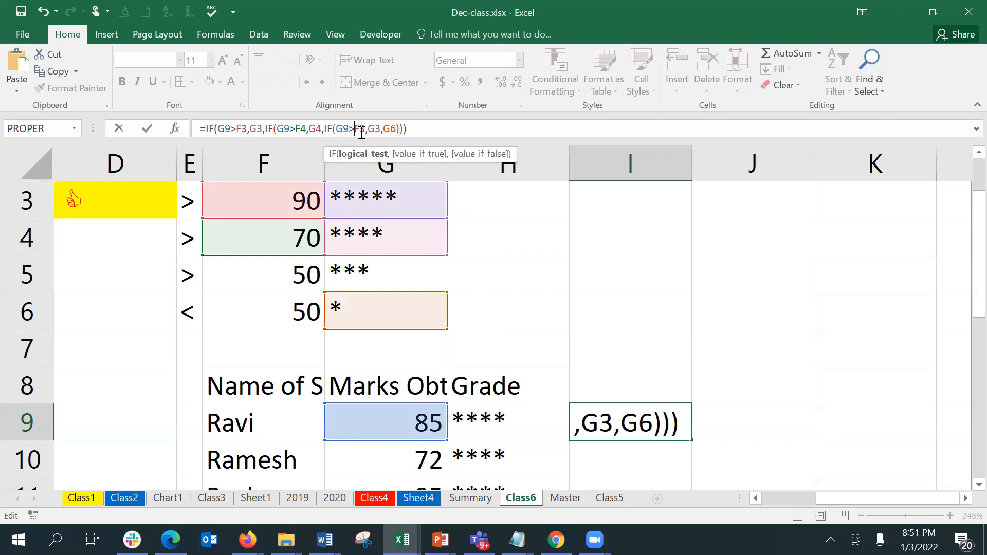
click(365, 131)
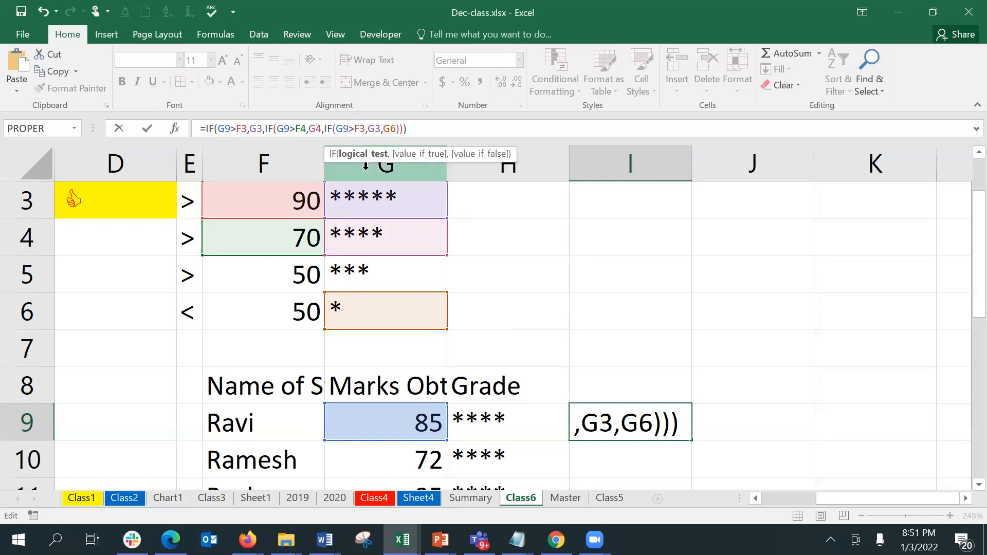
key(BackSpace)
text(5)
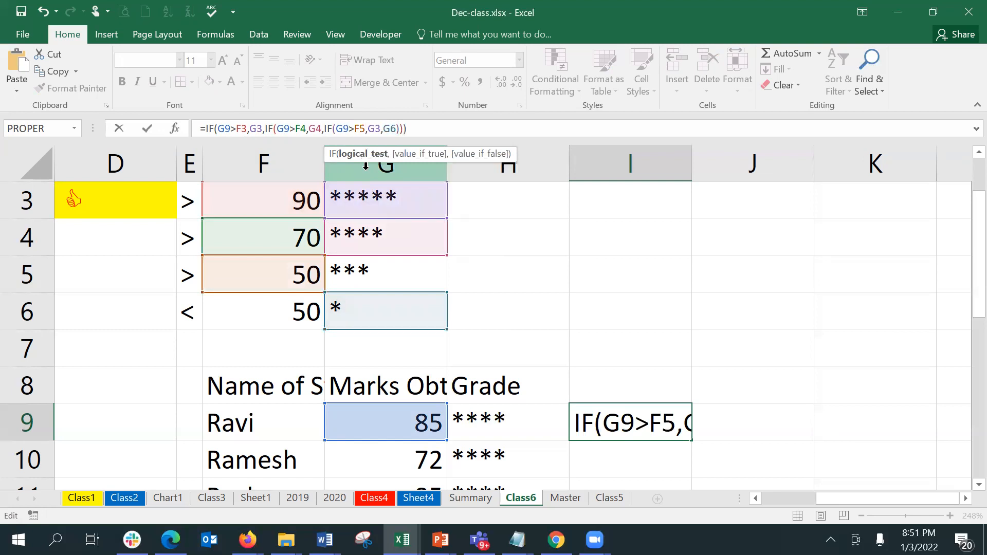
click(379, 129)
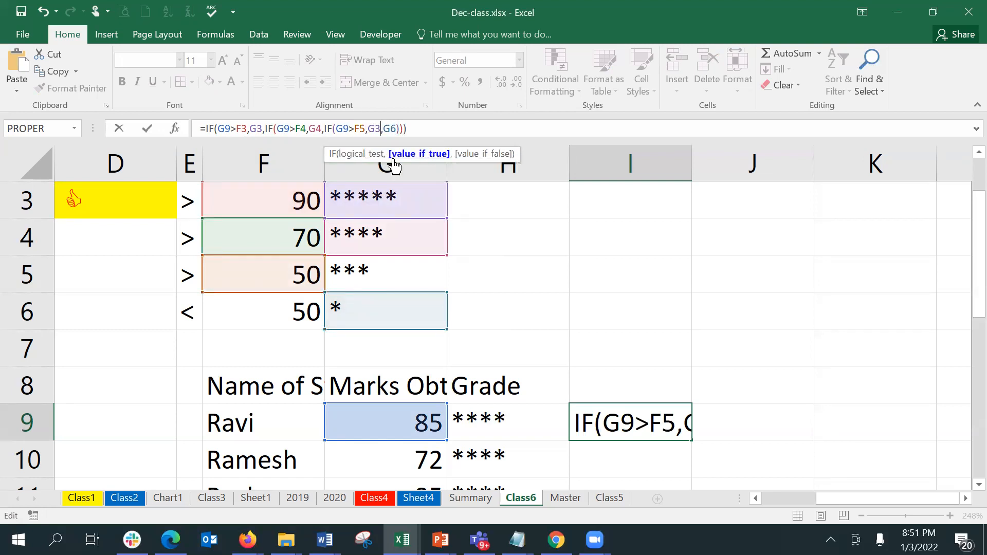
key(BackSpace)
text(5)
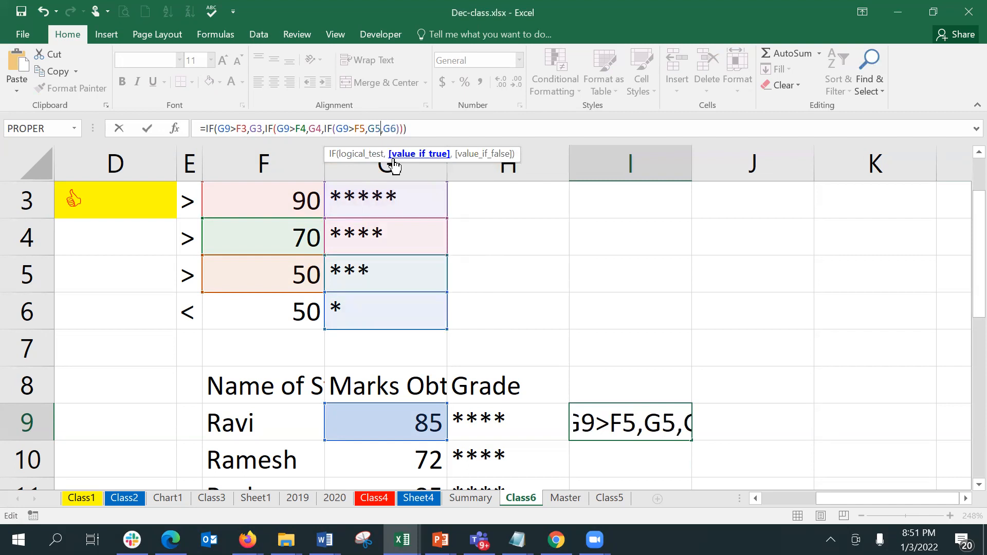
key(Return)
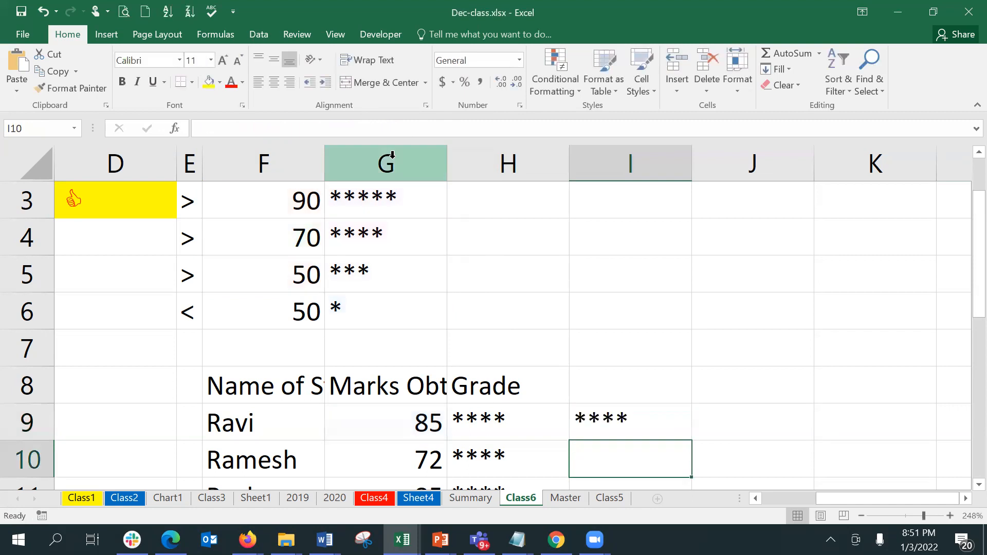
key(Up)
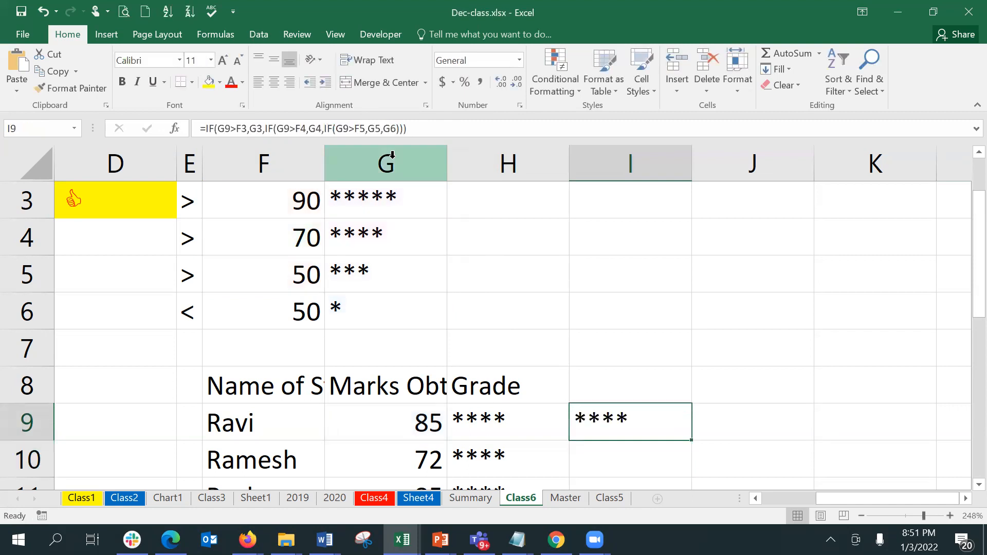
- Test the three-level nested IF with marks of 55 and 80 for the first student in G9
key(Left)
key(Left)
text(55)
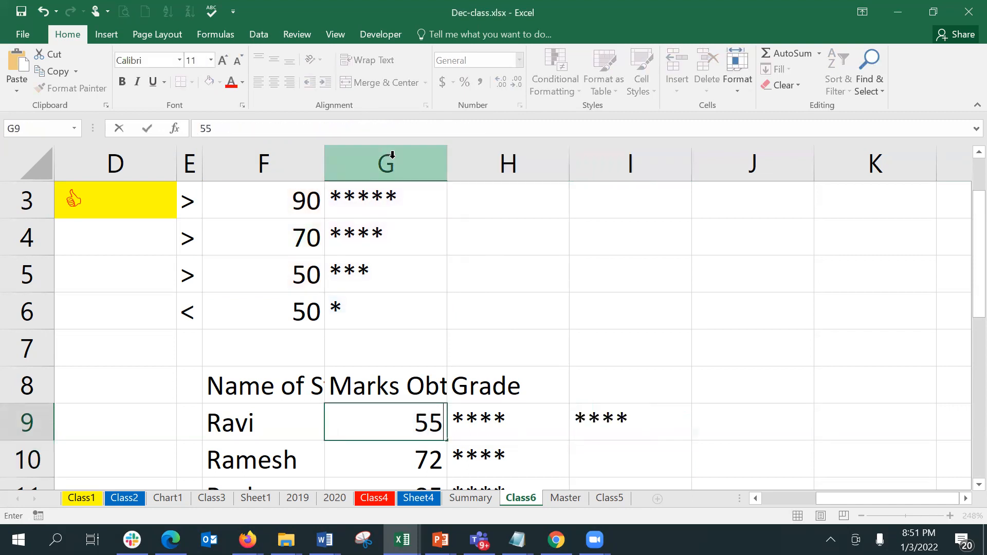
key(Return)
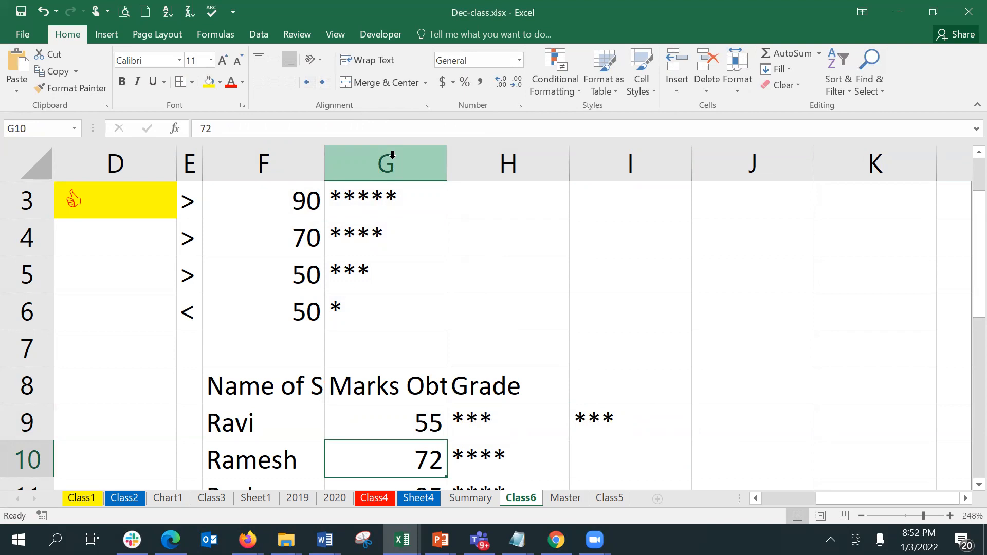
key(Up)
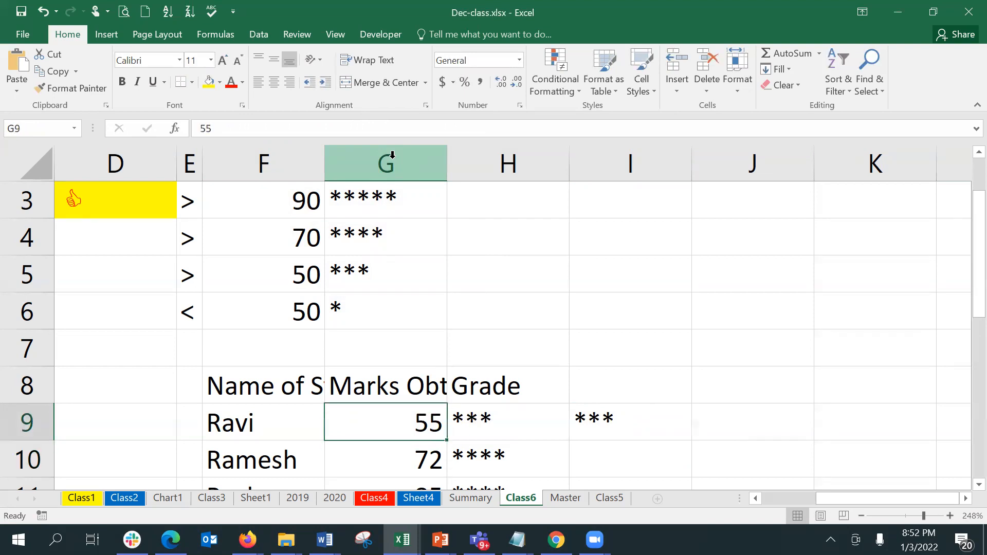
text(80)
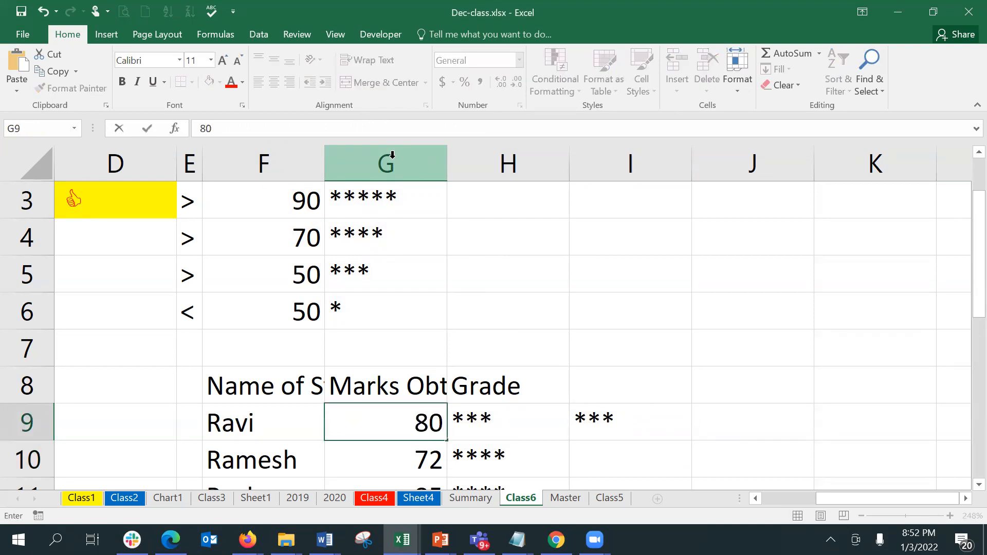
key(Return)
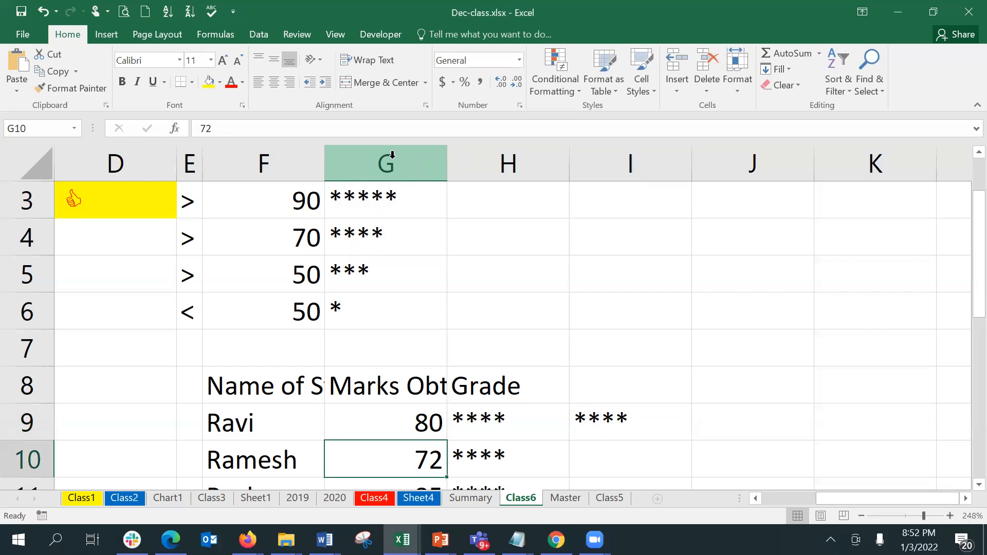
- Set the first student's mark in G9 to 97 and check the grade formula in I9
click(611, 427)
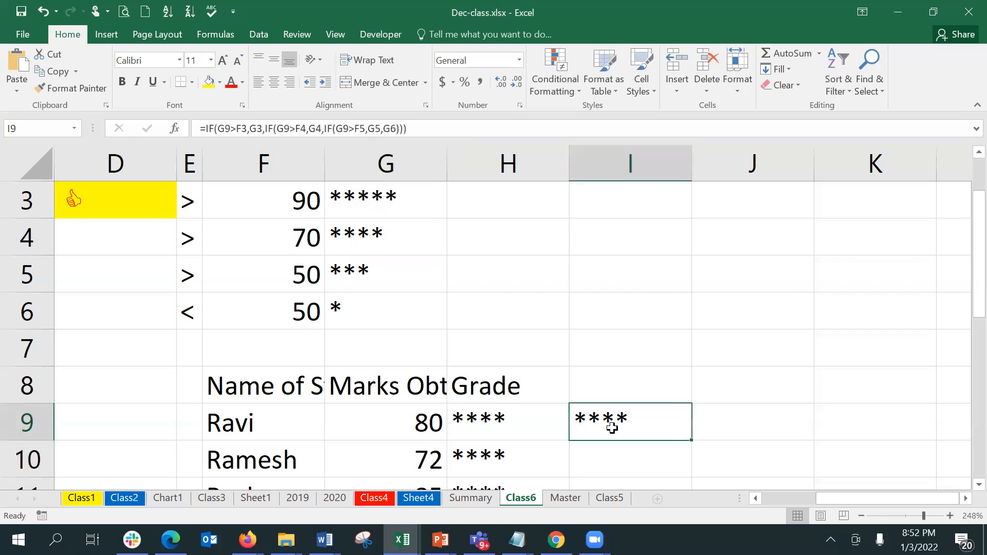
click(404, 437)
text(97)
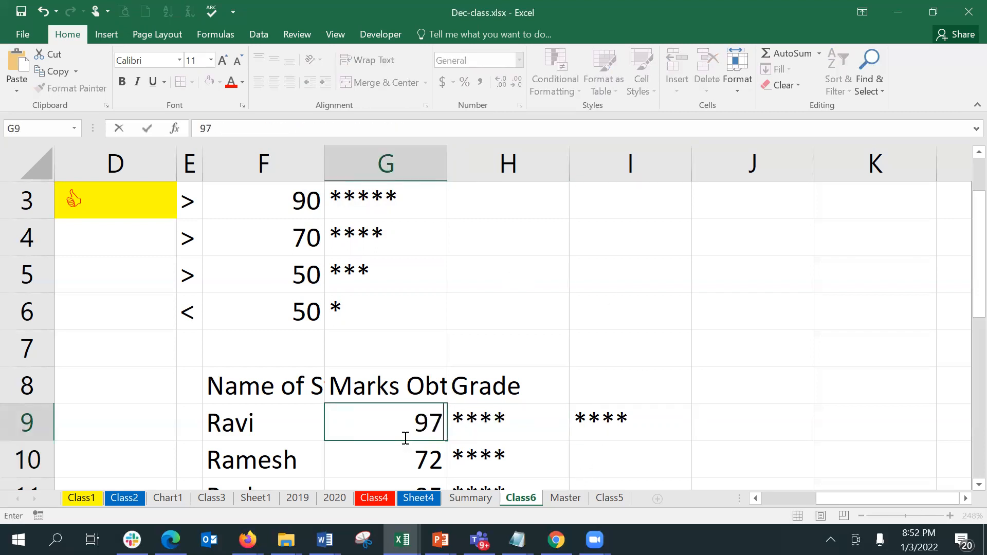
key(Return)
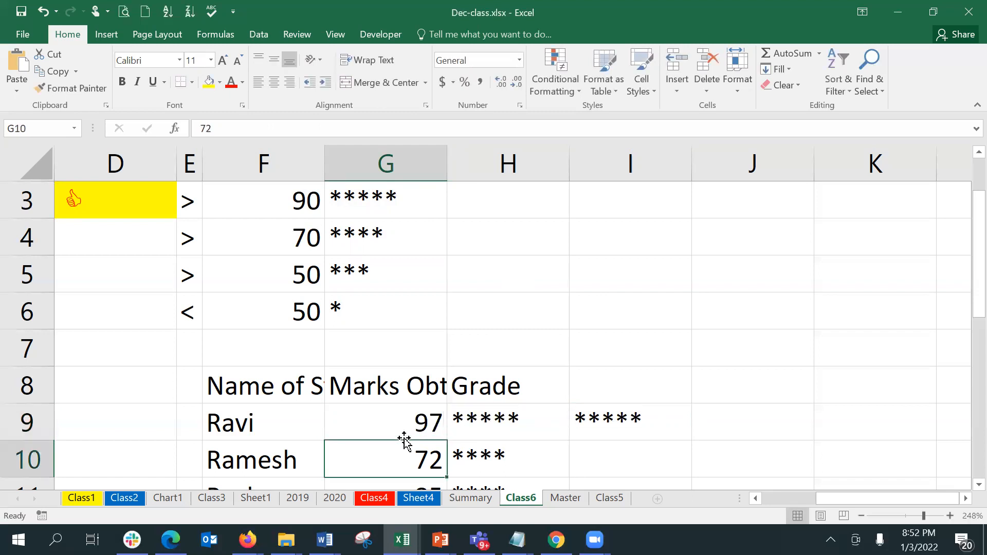
click(597, 435)
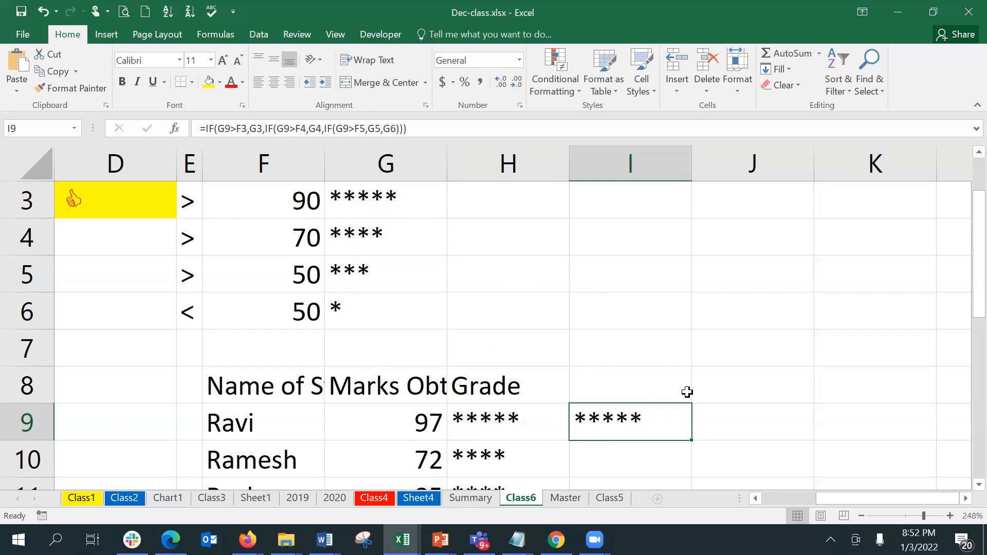
- Examine the Grade column formula in H11 and compare its references with the nested IF in I9
key(Left)
key(Down)
key(Down)
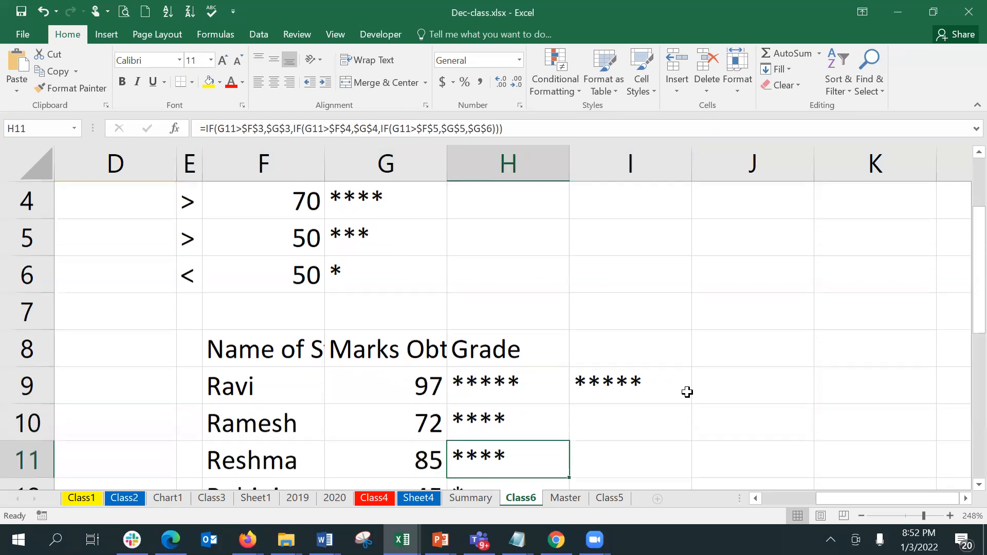
key(Up)
key(Up)
key(Right)
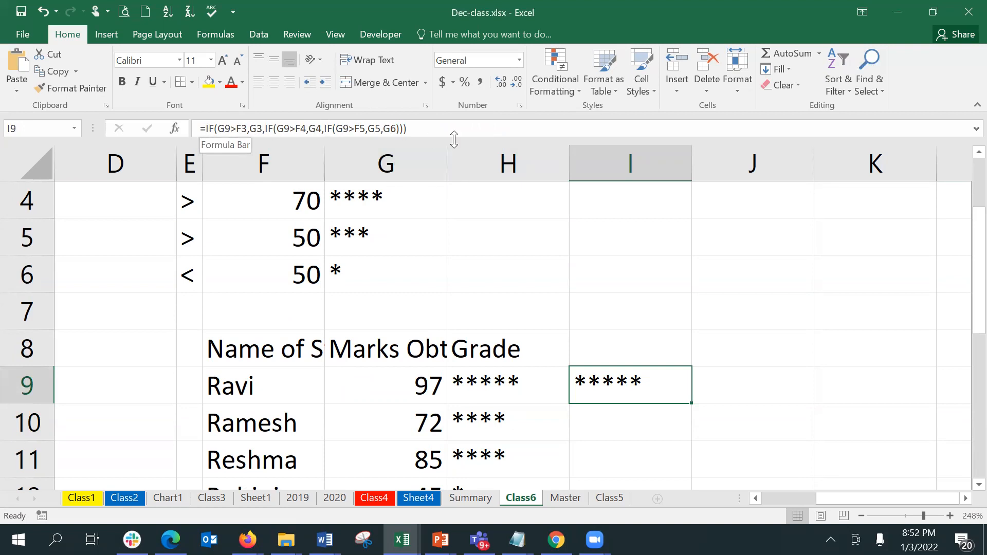
- Paste the copied IF(G9>F3,G3,G6) as plain text into J9 and return to the formula in I9
click(793, 376)
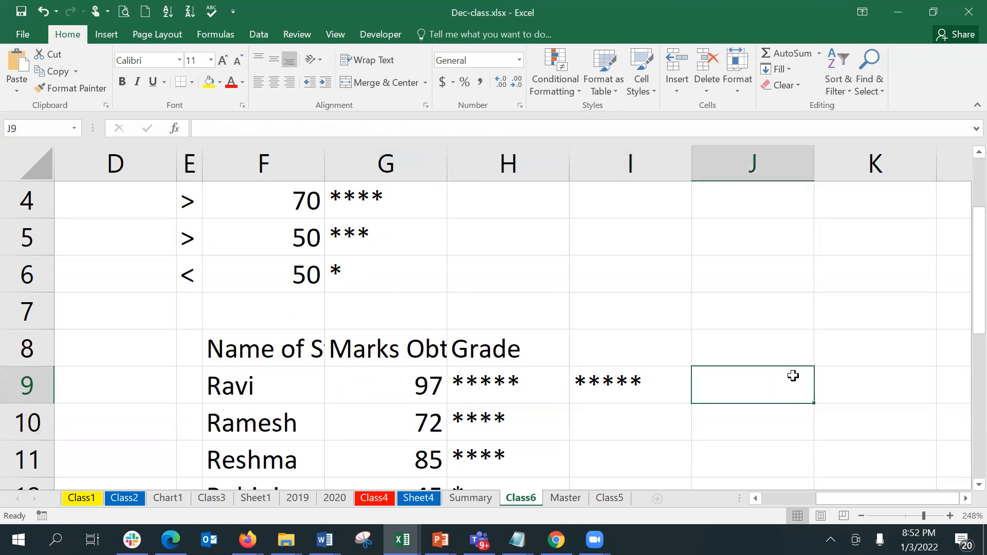
text(IF(G9>F3,G3,G6))
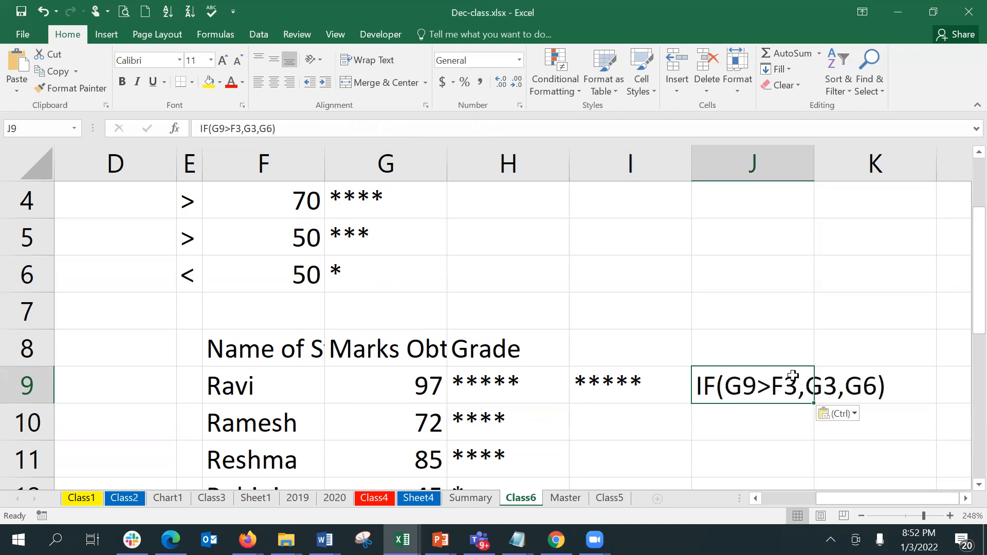
key(Return)
click(794, 376)
click(637, 383)
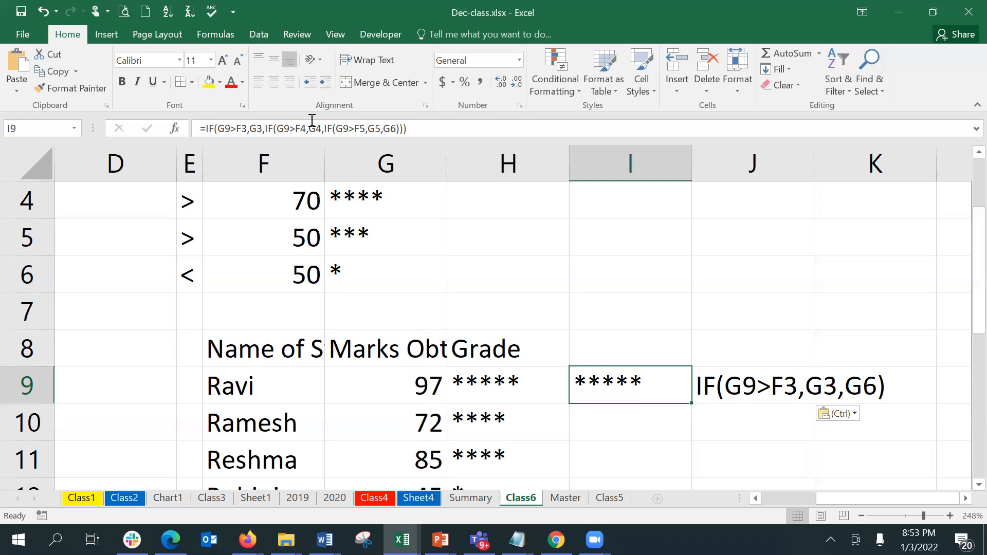
- Examine the nested IF arguments in I9 against the marks and grade threshold table
click(393, 132)
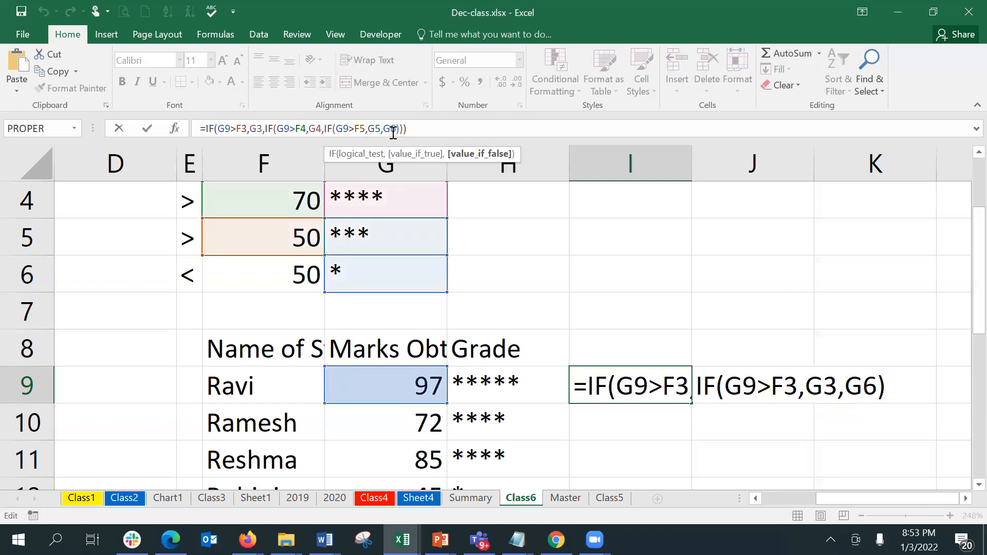
click(344, 128)
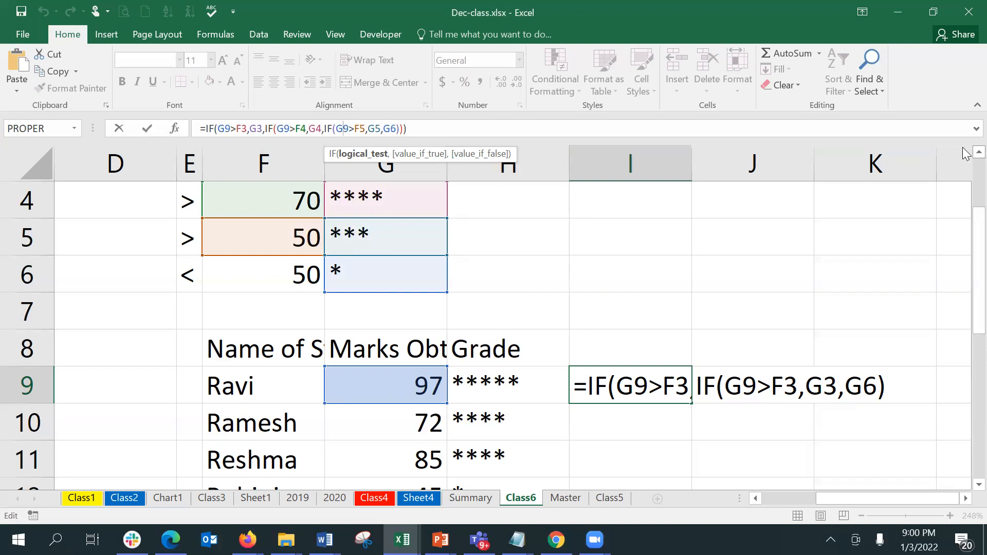
click(978, 152)
click(978, 153)
click(978, 152)
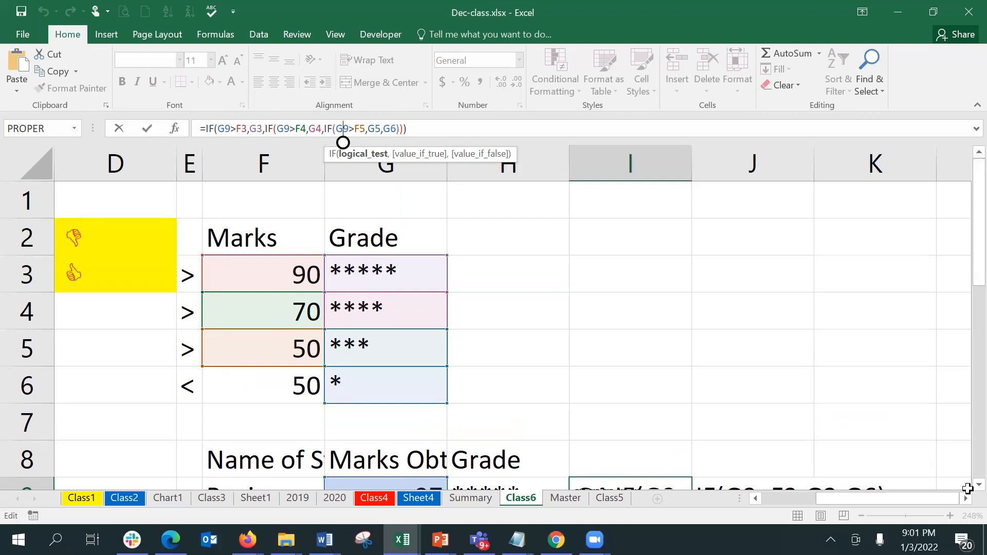
scroll(964, 489, down, 1)
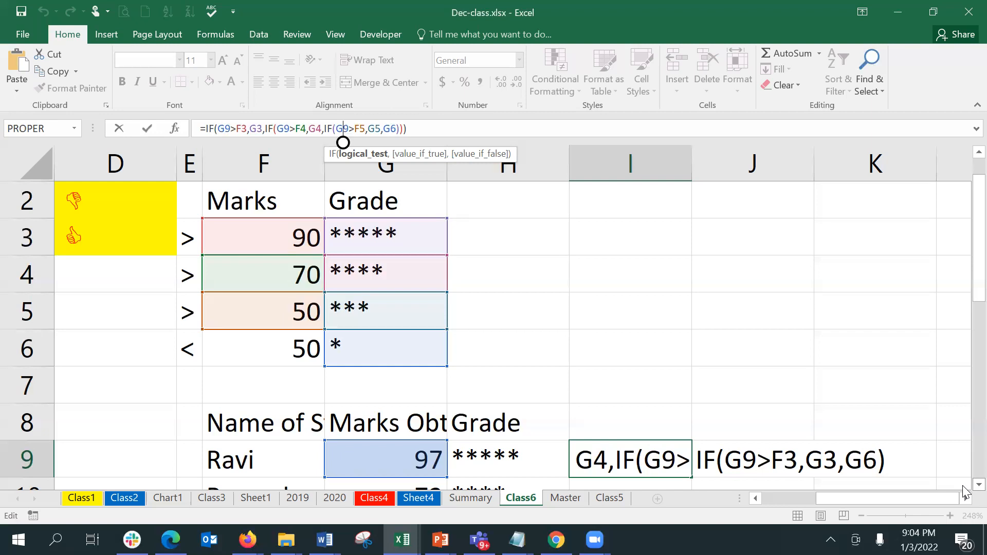
click(870, 45)
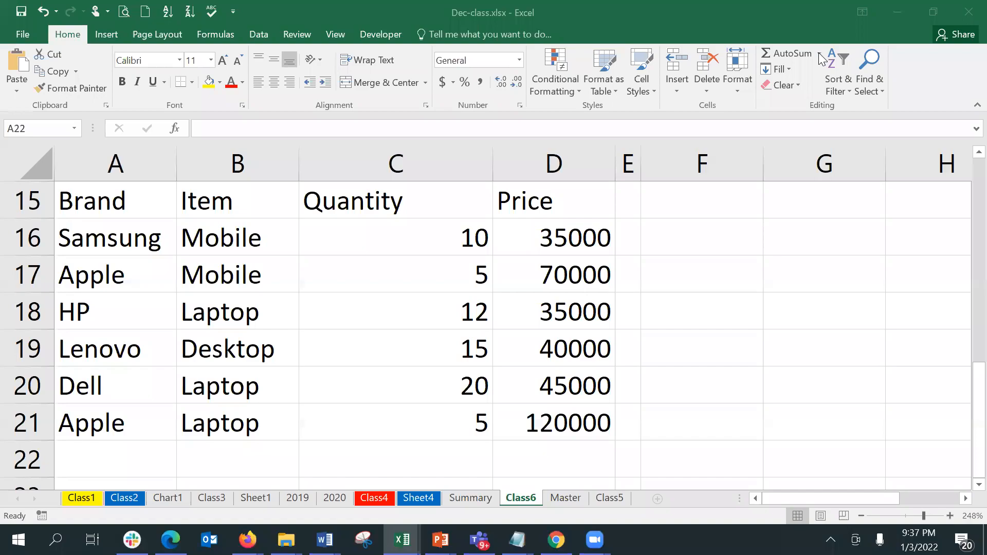
- Go through the brands in the product table from A16 down to A20
click(581, 240)
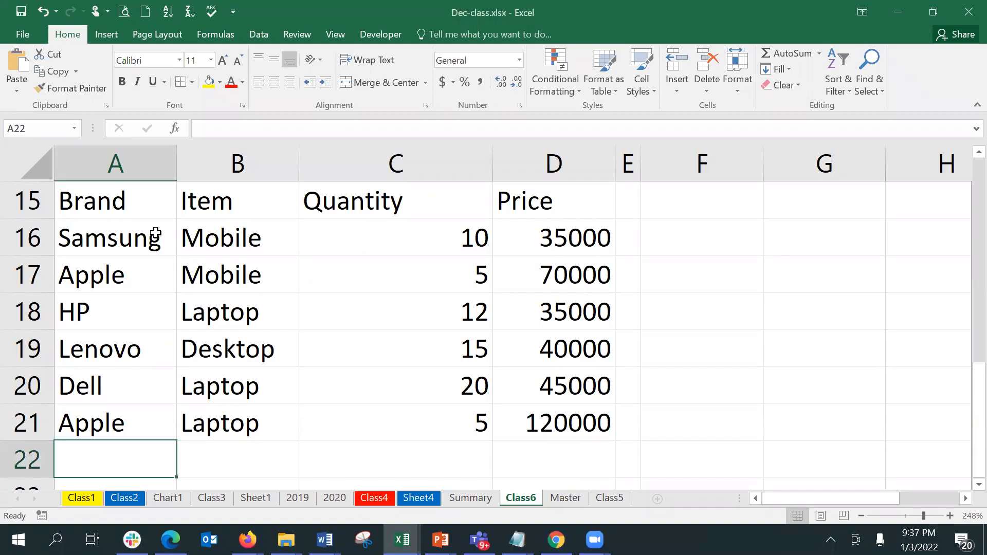
click(127, 242)
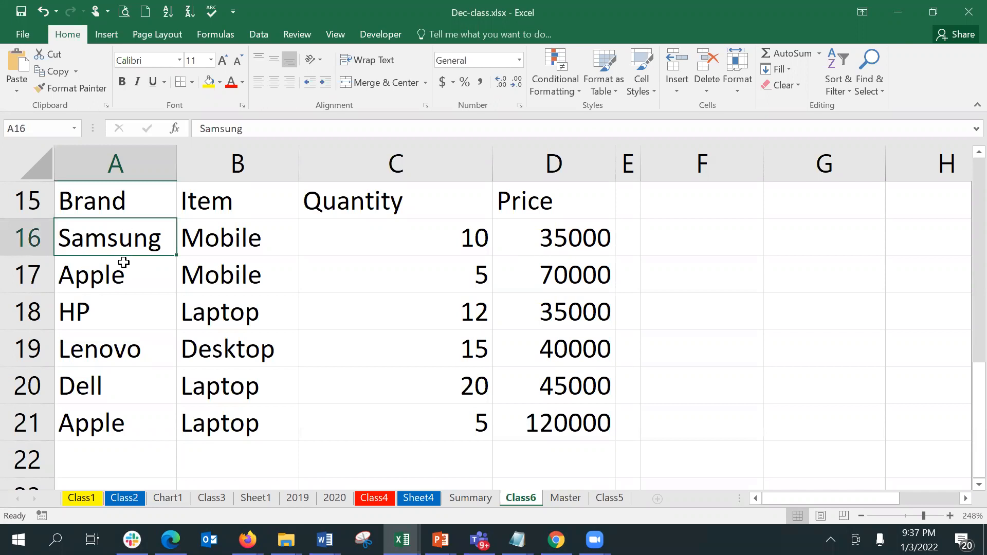
click(115, 276)
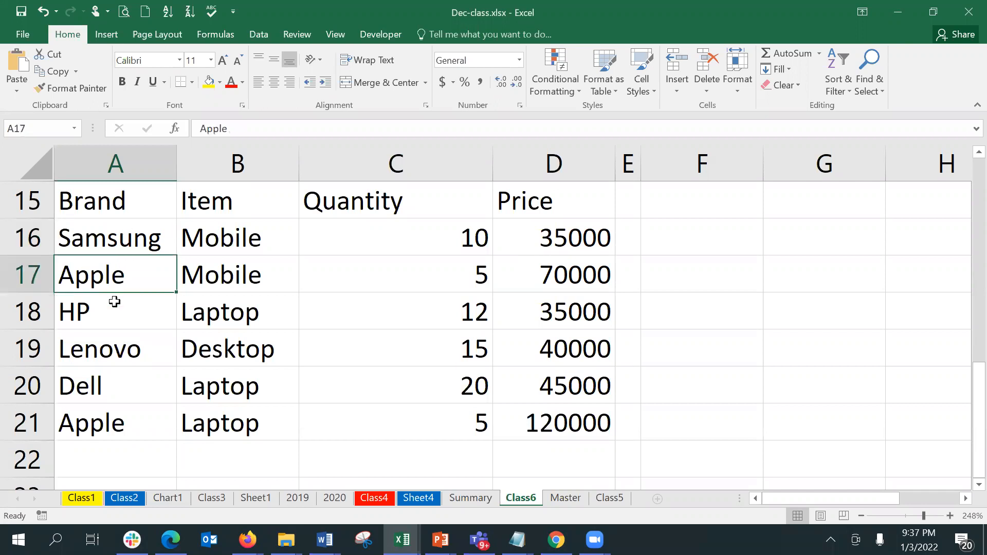
click(114, 302)
click(126, 335)
click(127, 387)
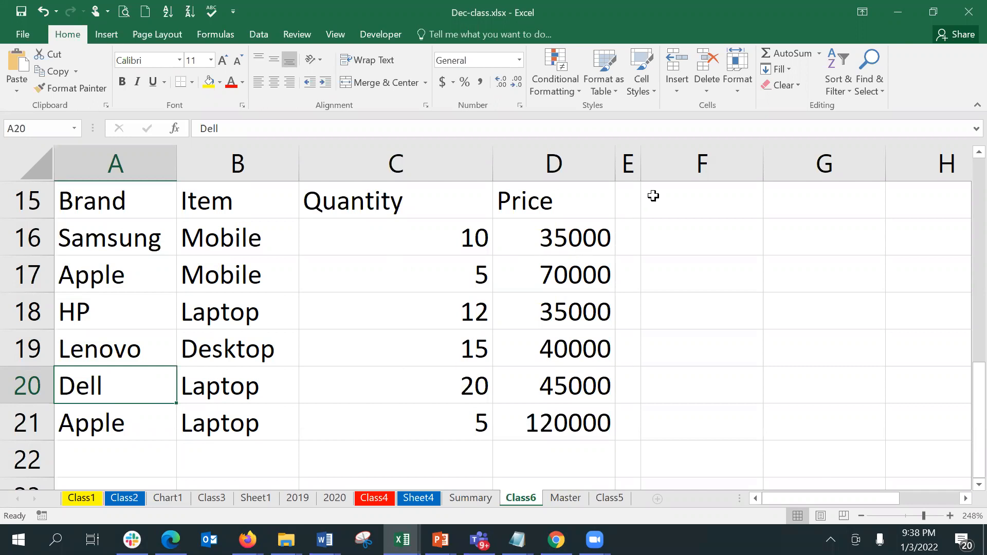
- Add the column header Total in F15, beside the product table's Price column
click(675, 228)
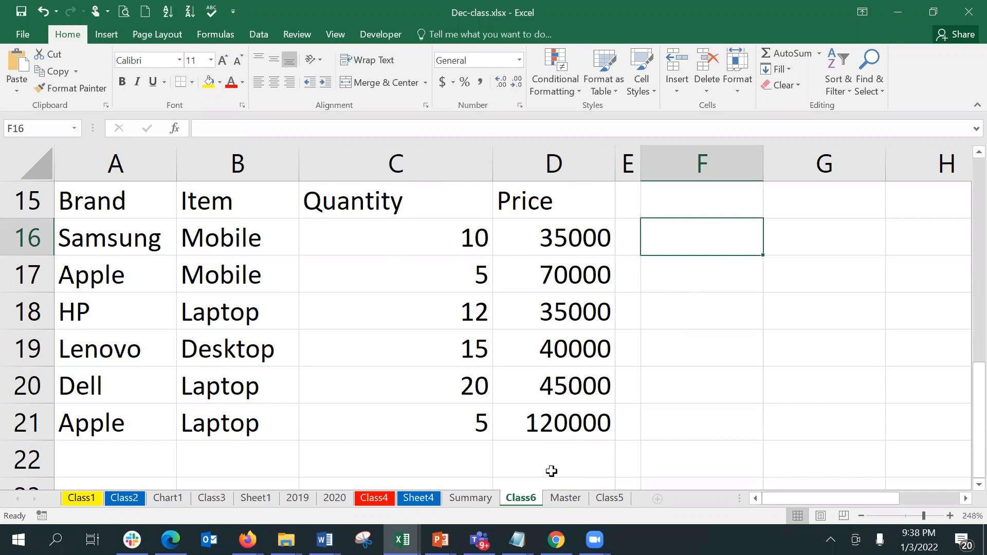
key(Up)
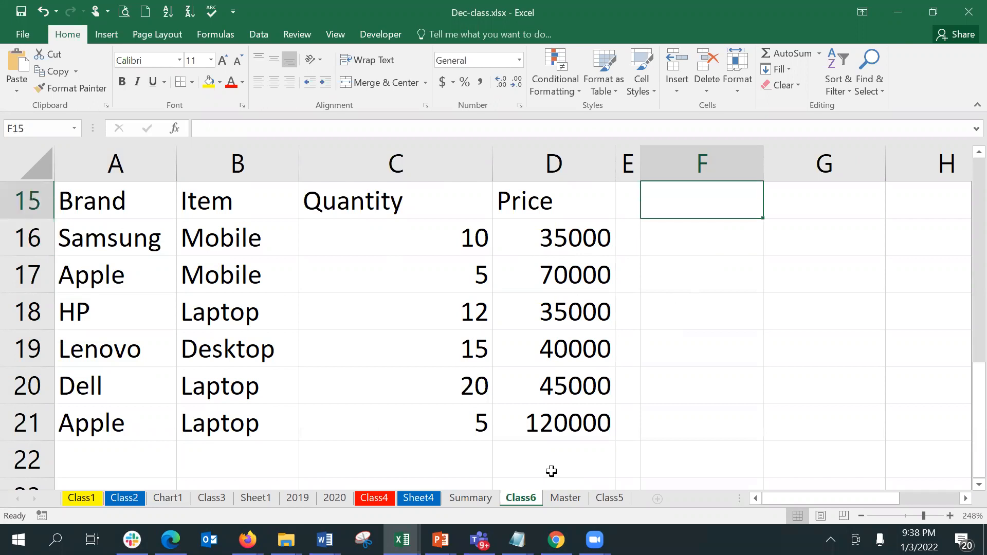
text(Total)
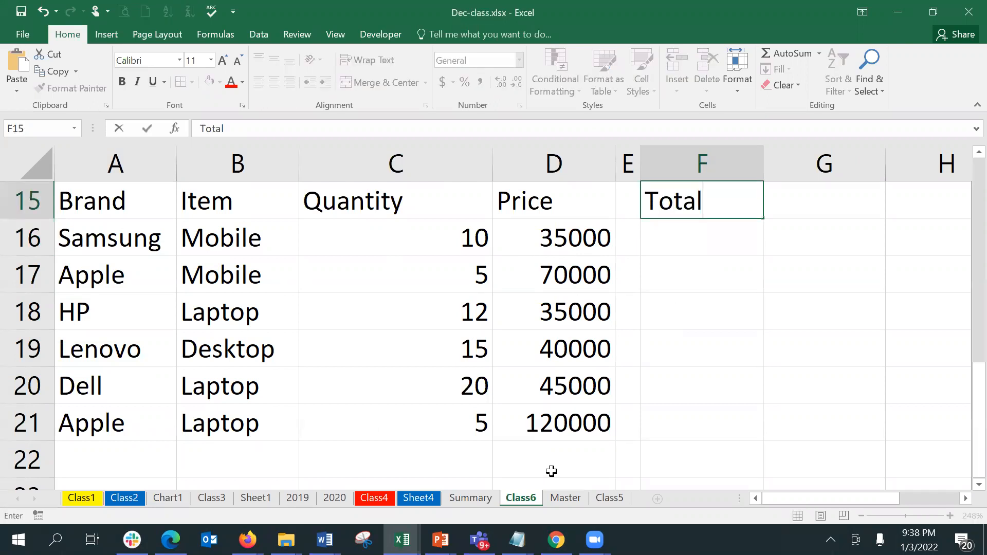
key(Return)
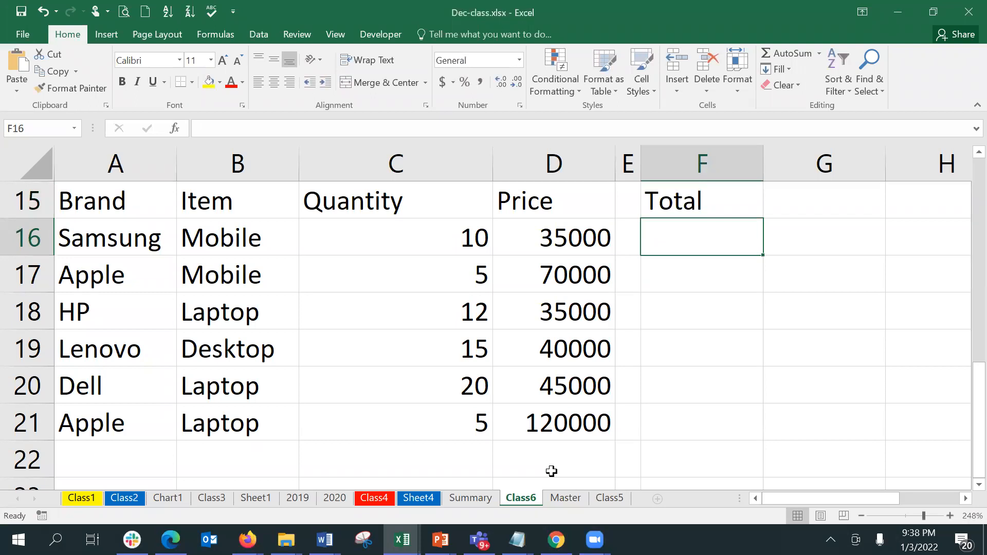
- Multiply quantity by price in F16 with =C16*D16 and fill the formula down to F21
key(Down)
key(Down)
key(Down)
key(Down)
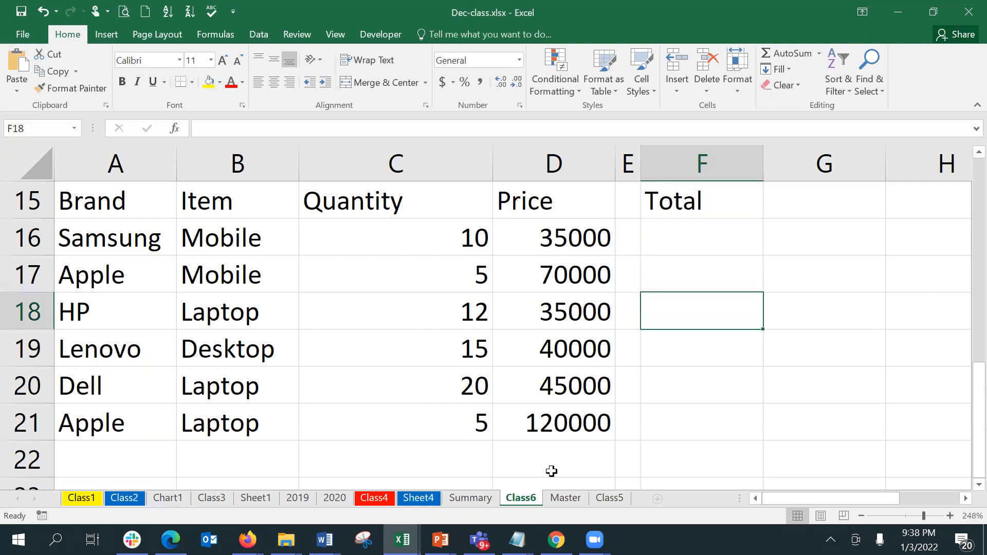
key(Up)
key(Up)
key(Up)
key(Up)
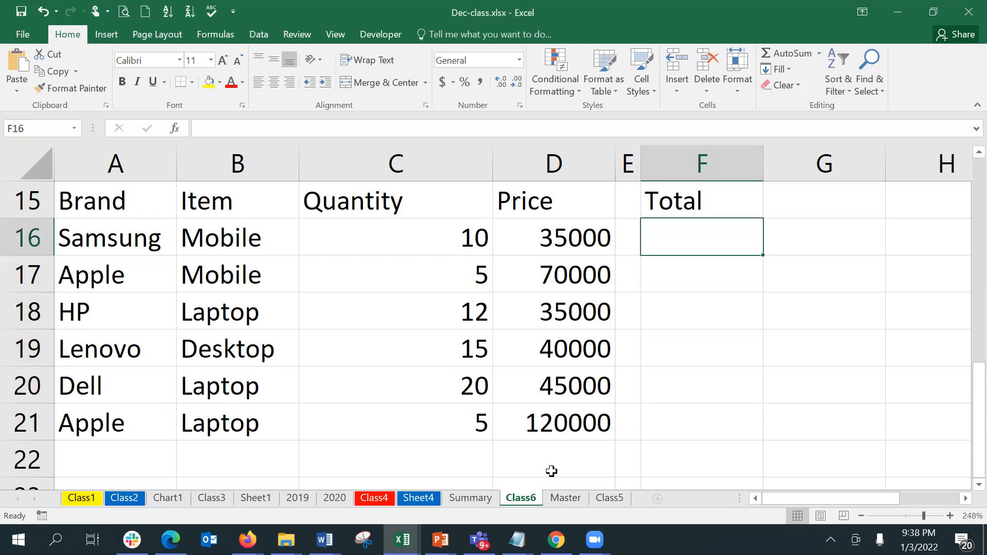
text(=)
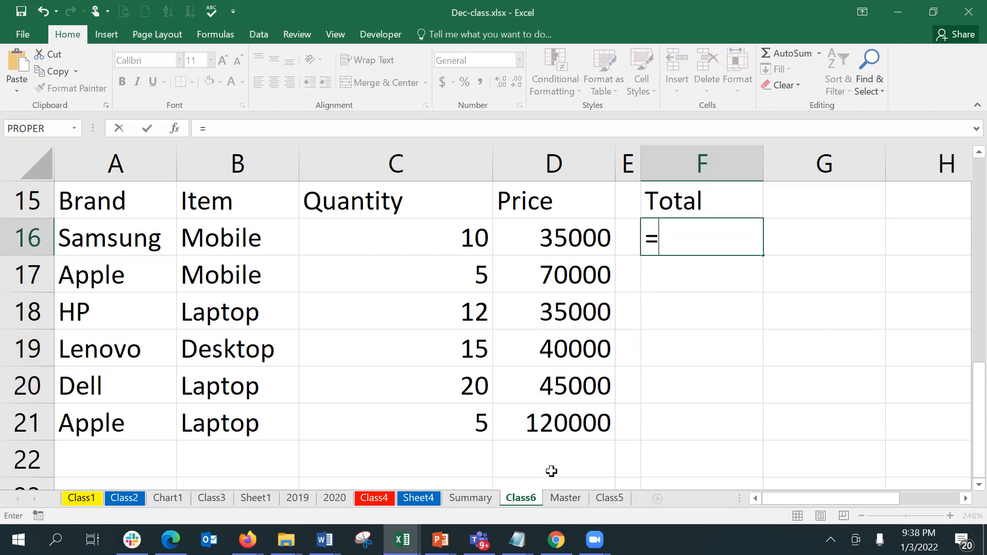
click(388, 235)
text(*)
click(562, 227)
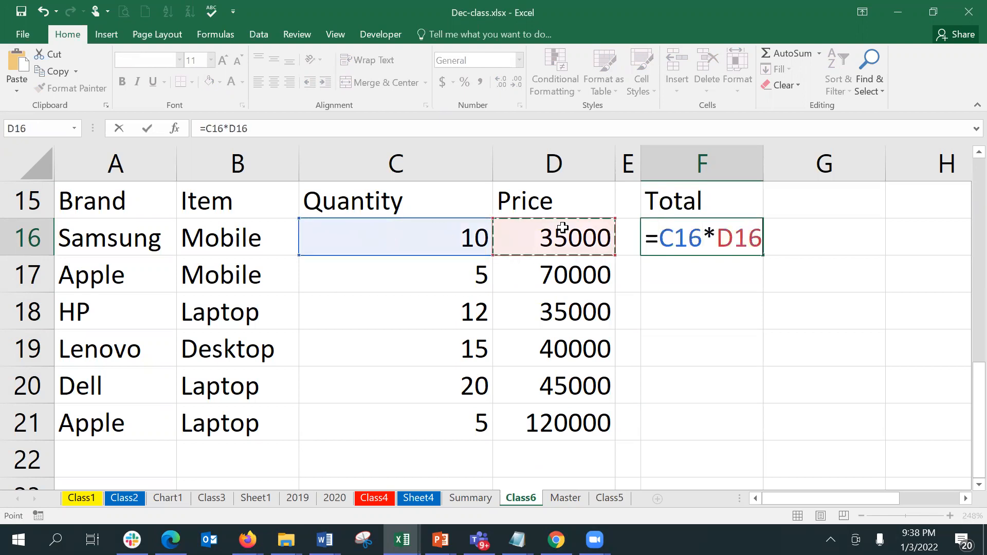
key(Return)
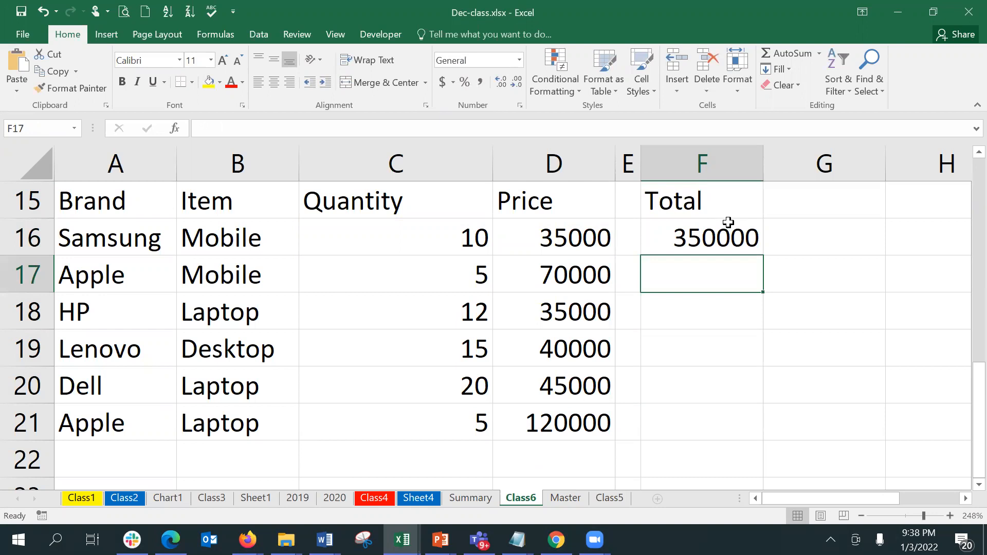
click(726, 239)
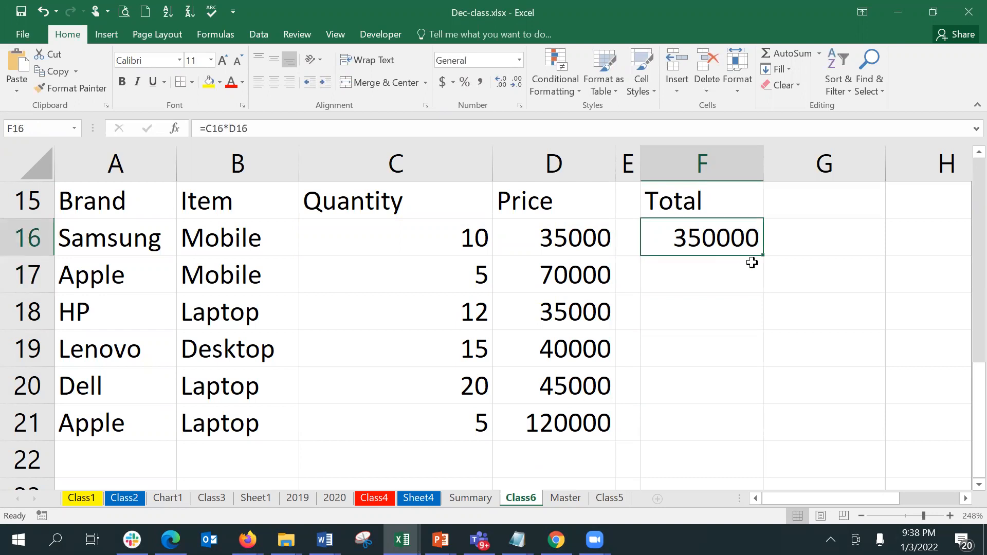
drag(763, 255, 756, 439)
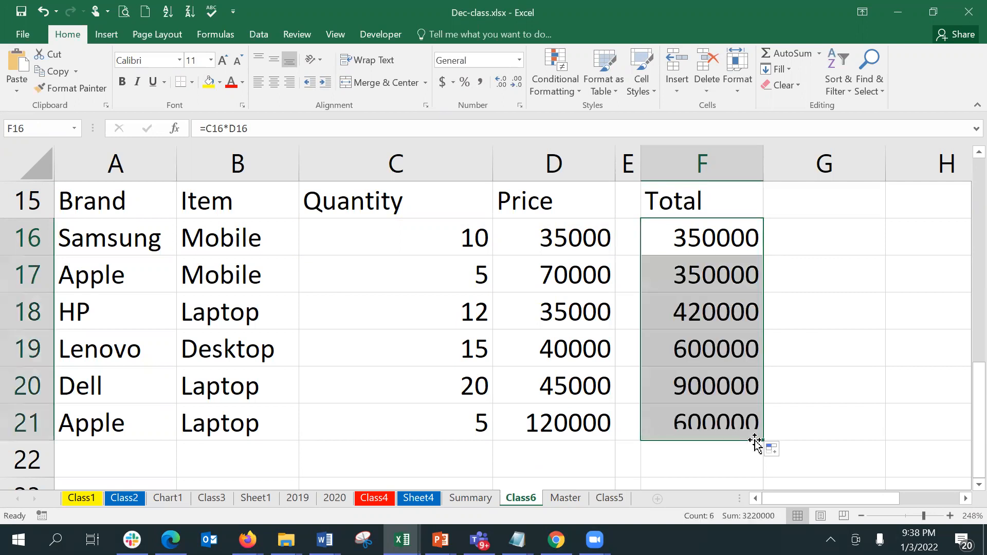
- Add up the Total column in F22 with AutoSum over F16:F21 and check the formula
click(733, 451)
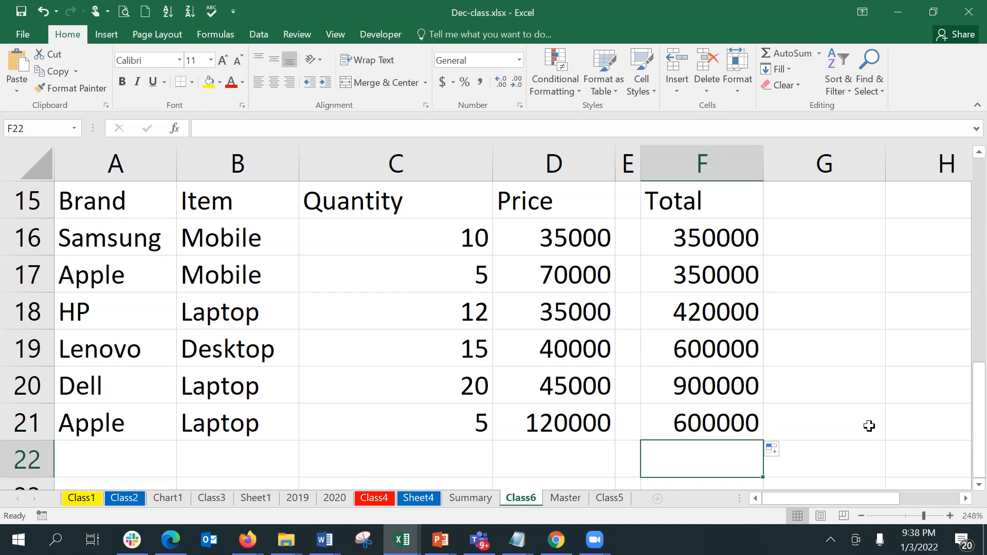
click(790, 61)
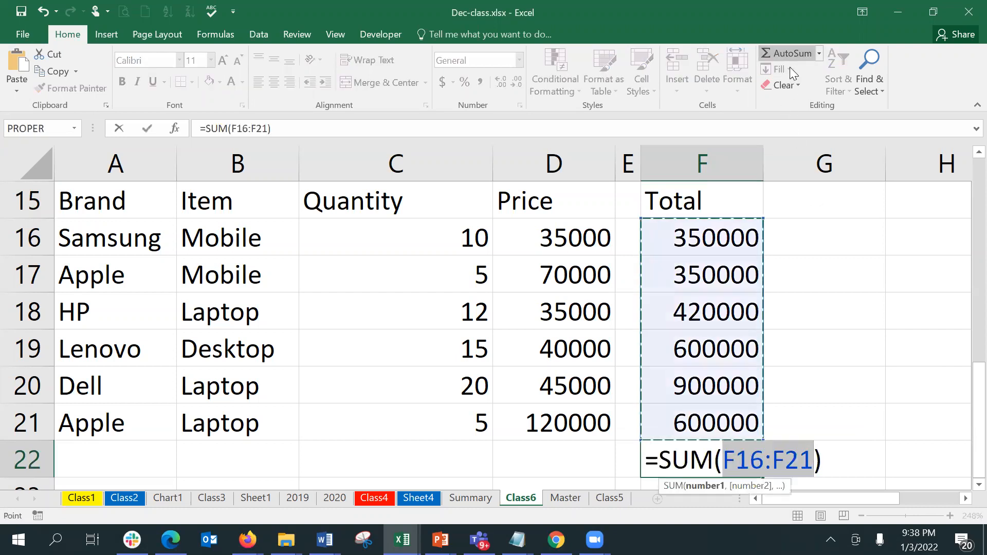
key(Return)
key(Down)
key(Up)
key(Up)
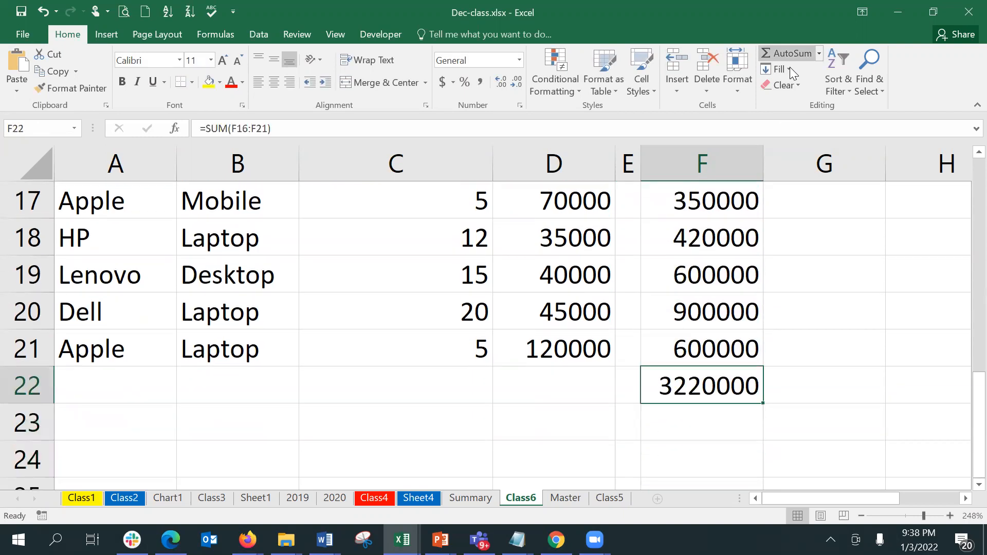
- Review the row totals in column F, from the Total header down to the sum in F22
key(Up)
key(Up)
key(Up)
key(Up)
key(Up)
key(Up)
key(Up)
key(Down)
key(Down)
key(Down)
key(Down)
key(Down)
key(Down)
key(Down)
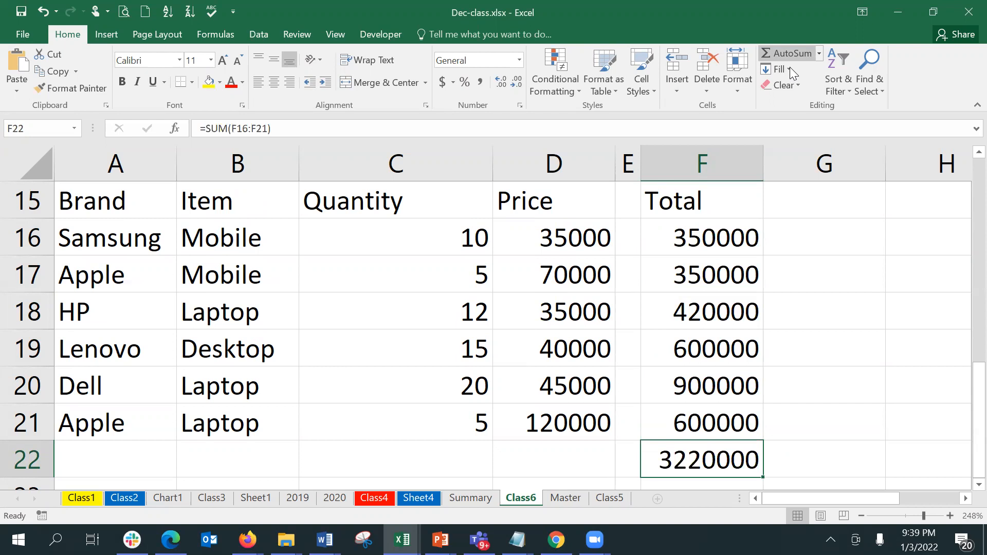
key(Right)
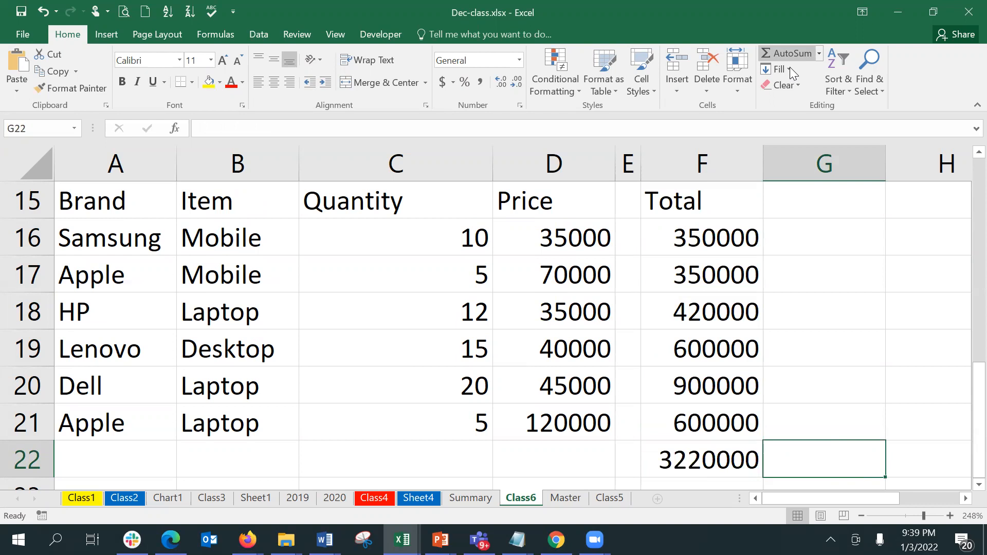
key(Left)
key(Right)
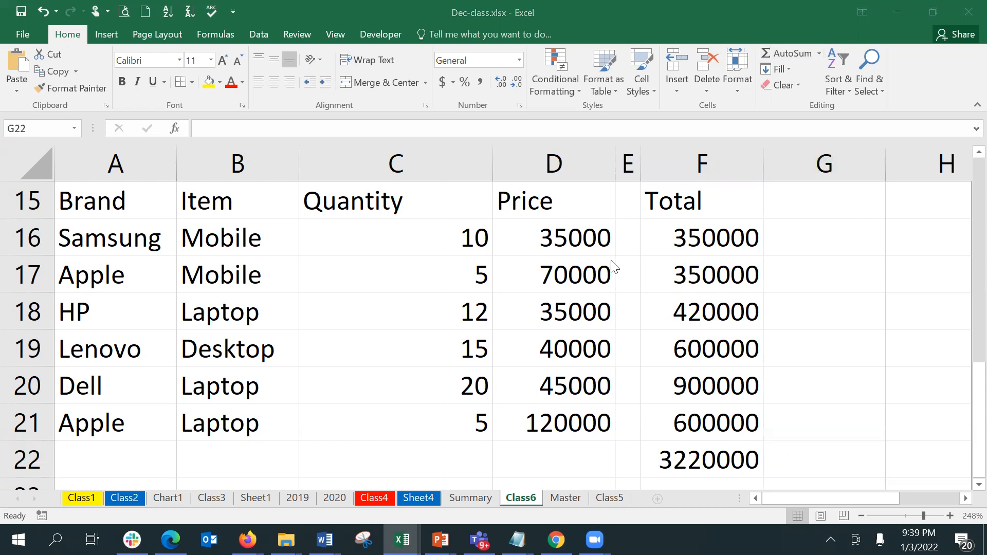
- Label the sum in row 22 by entering Grand Total in D22
click(821, 454)
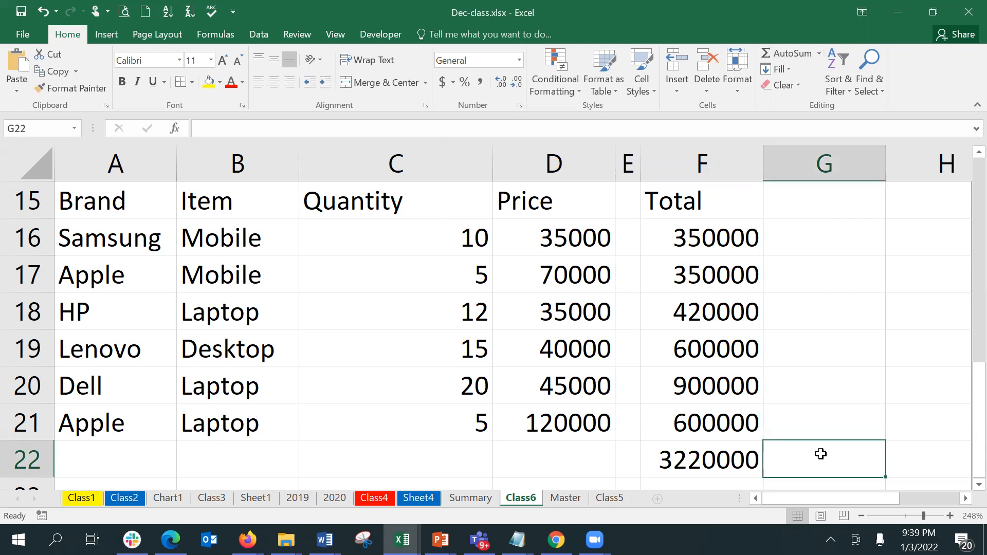
key(Right)
key(Left)
key(Left)
key(Left)
key(Left)
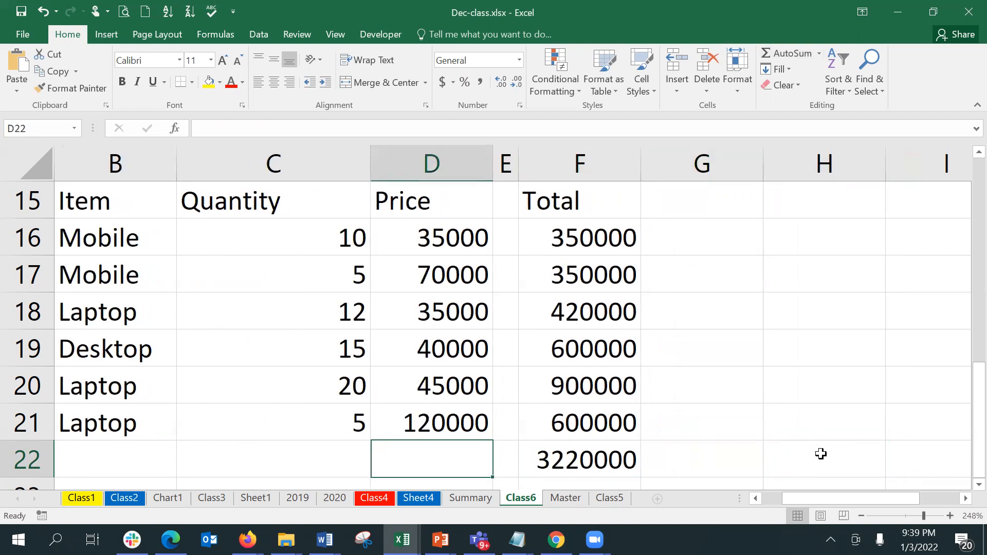
text(Grand Total)
key(Return)
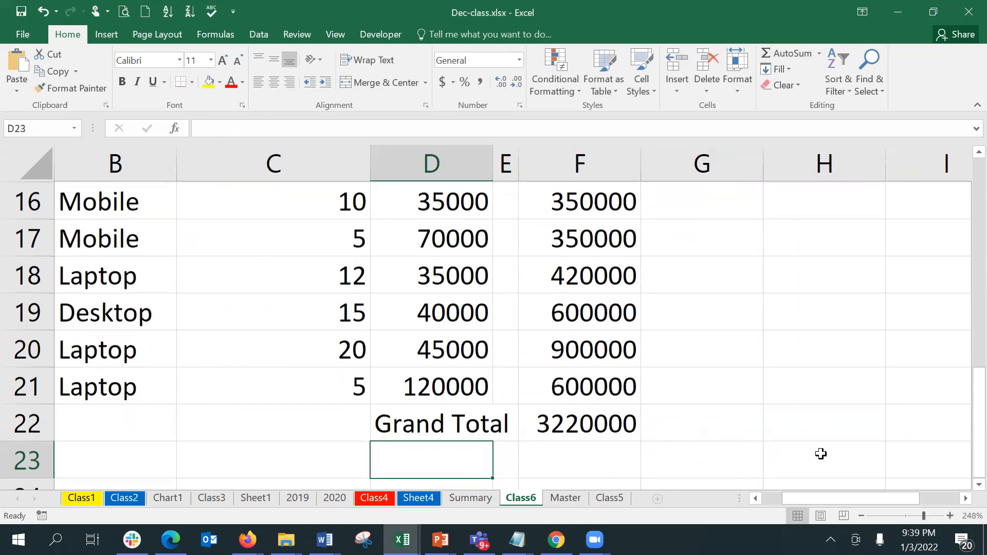
- Begin a formula with =sum in G22, next to the grand total
key(Up)
key(Right)
key(Right)
key(Right)
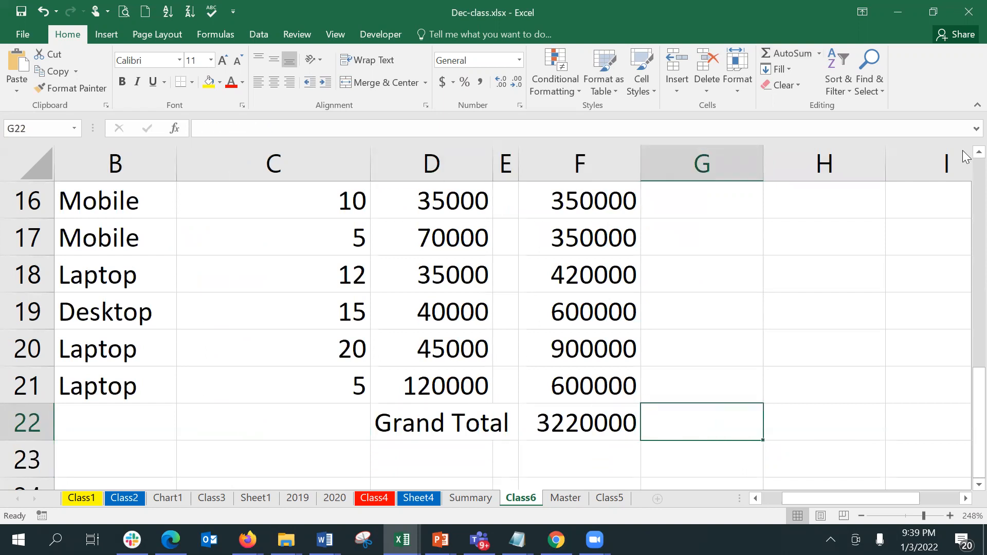
click(979, 153)
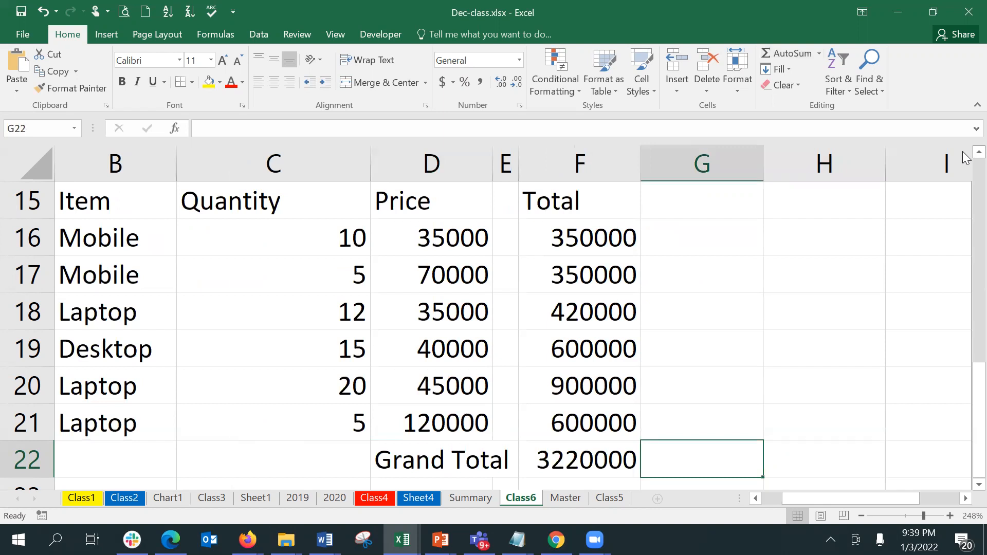
text(=sum)
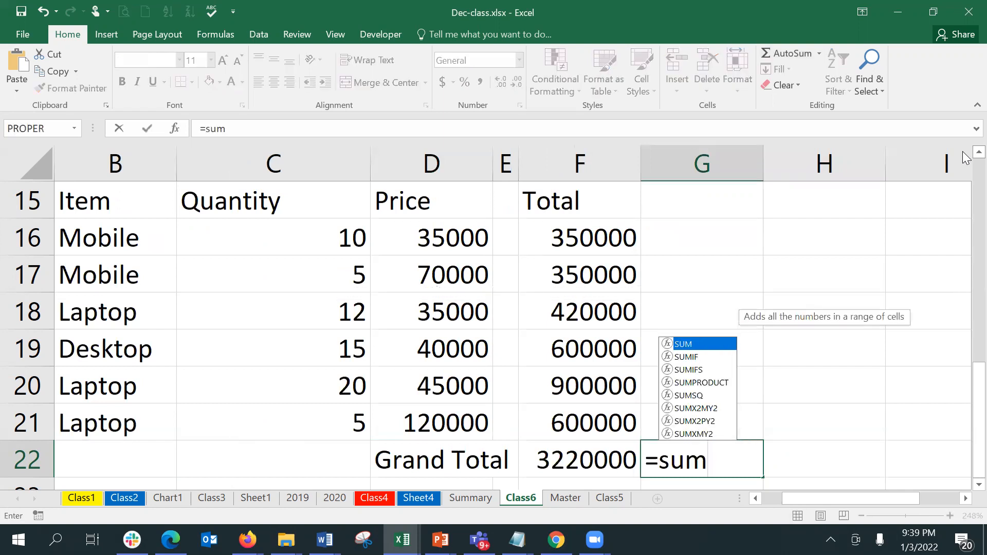
- Complete the formula in G22 as =SUMPRODUCT(C16:C21,D16:D21) to calculate the grand total directly from quantities and prices
text(pro)
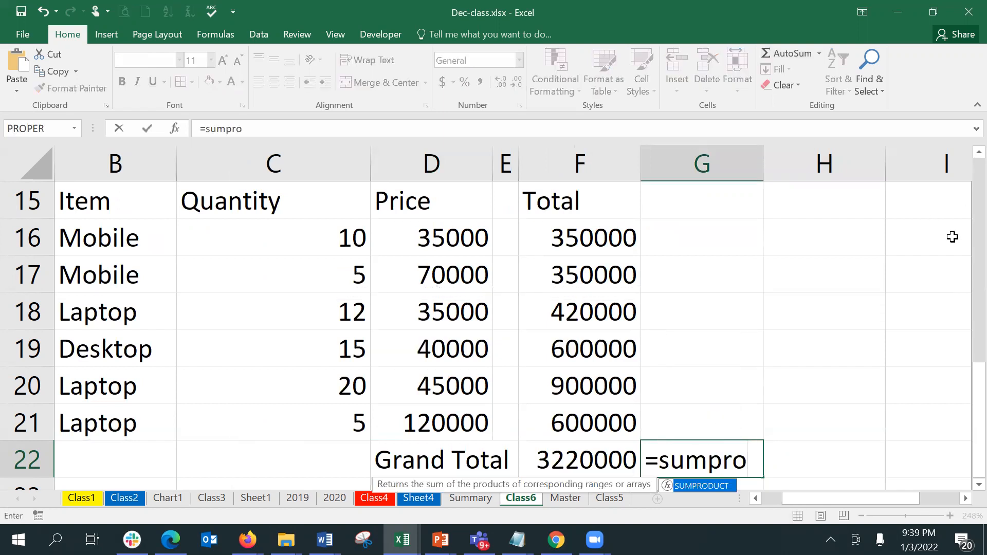
double_click(715, 487)
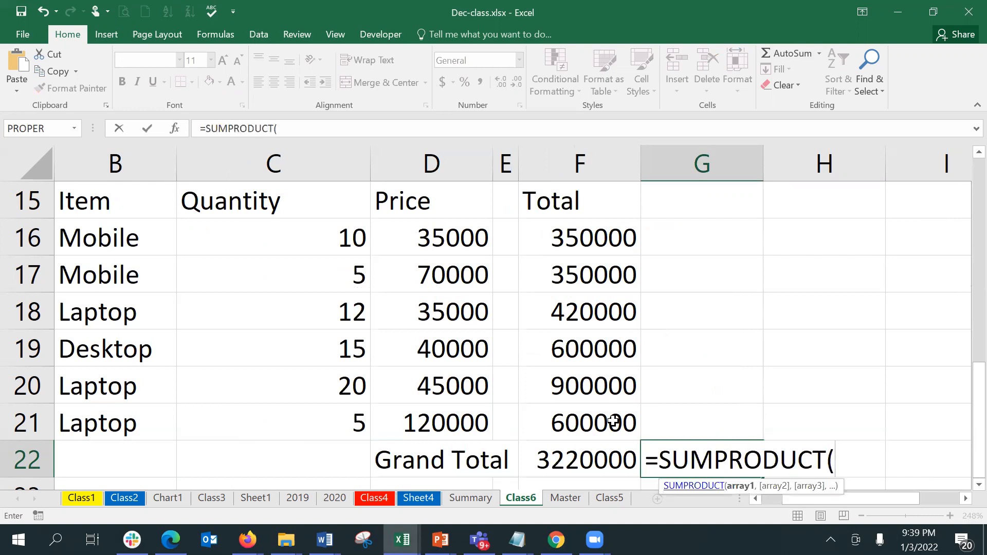
drag(315, 236, 306, 425)
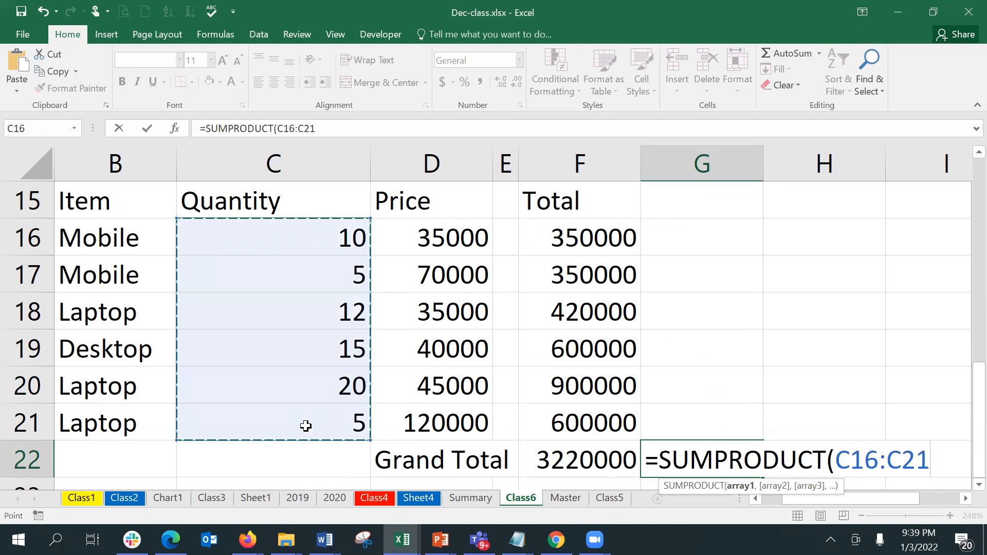
text(,)
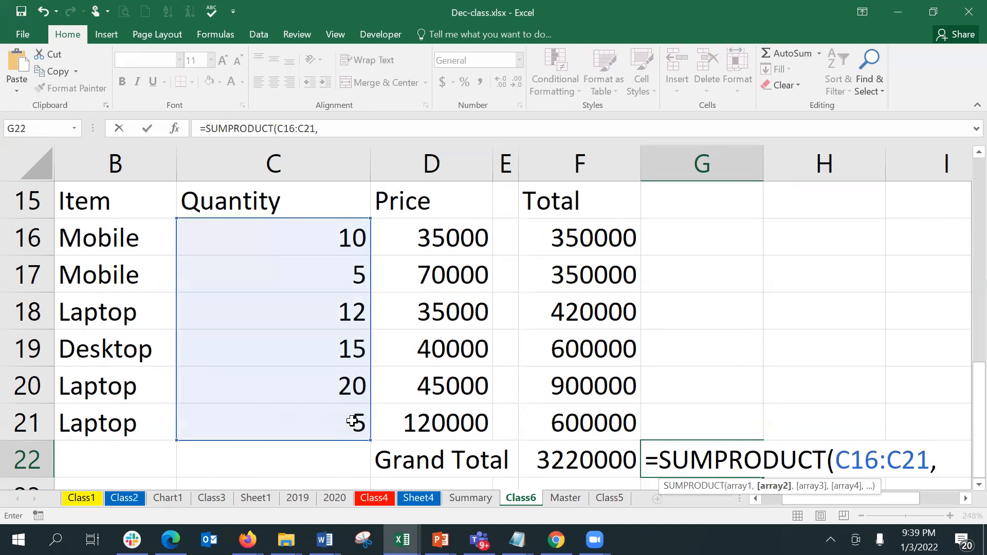
drag(411, 238, 419, 419)
text())
key(Return)
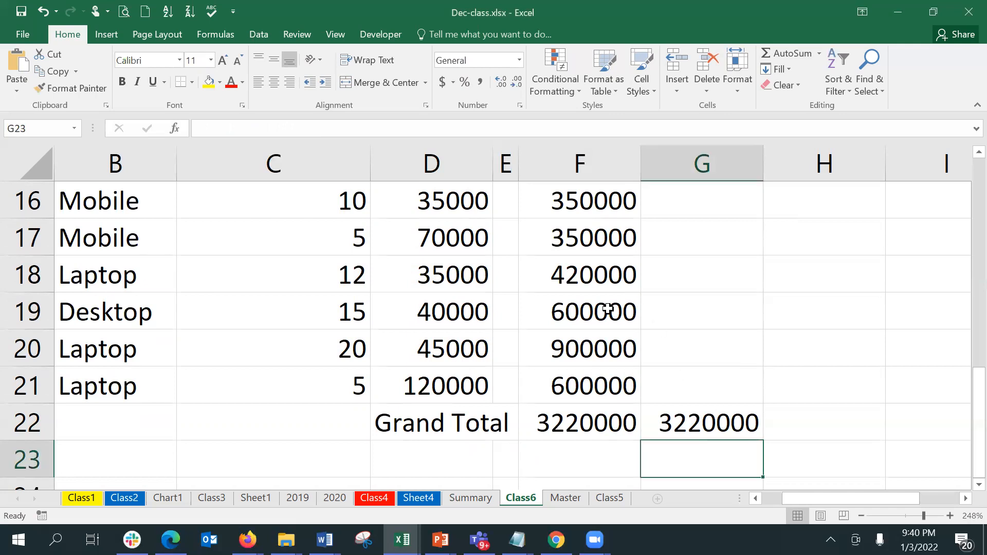
- Review the row totals in F16:F21 and examine the function arguments of the SUMPRODUCT formula in G22
drag(559, 203, 561, 390)
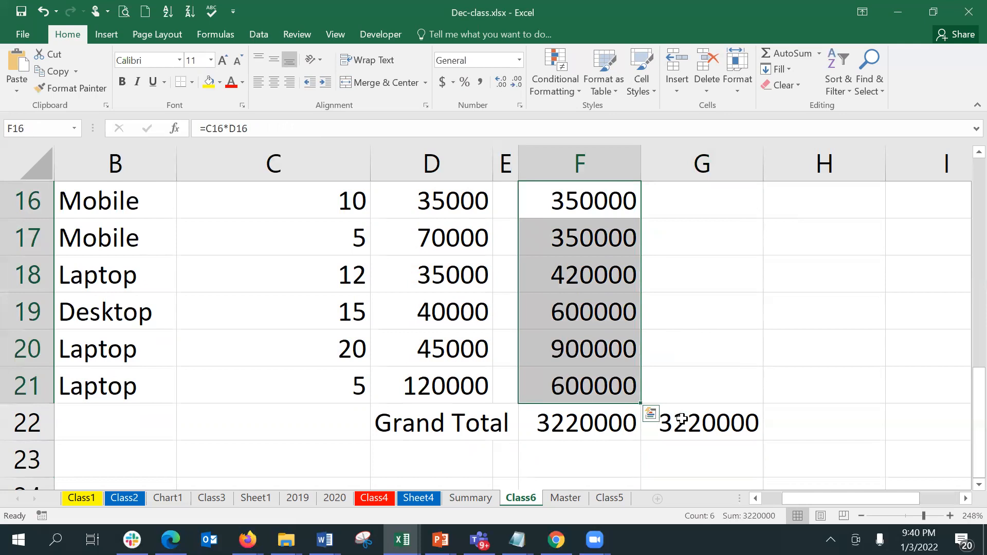
click(682, 419)
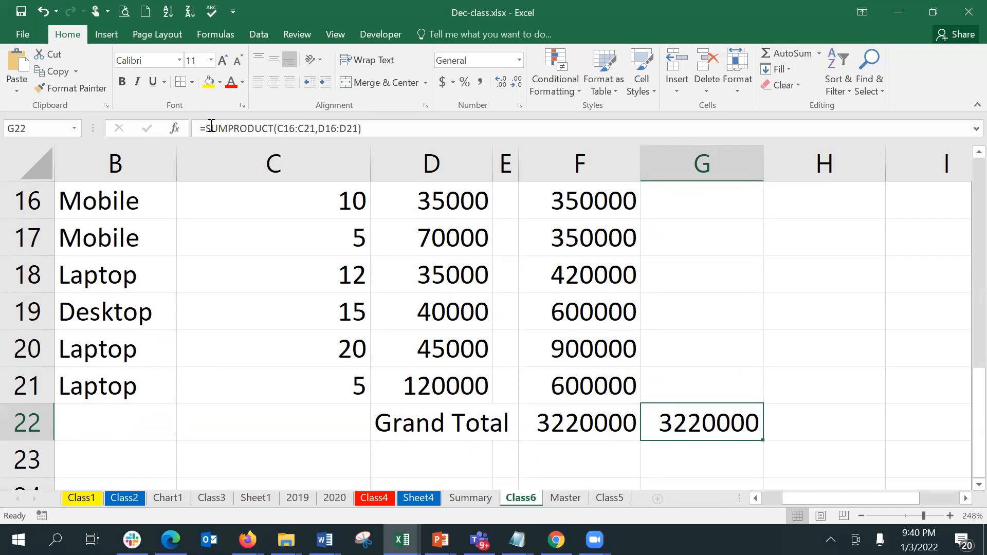
click(182, 127)
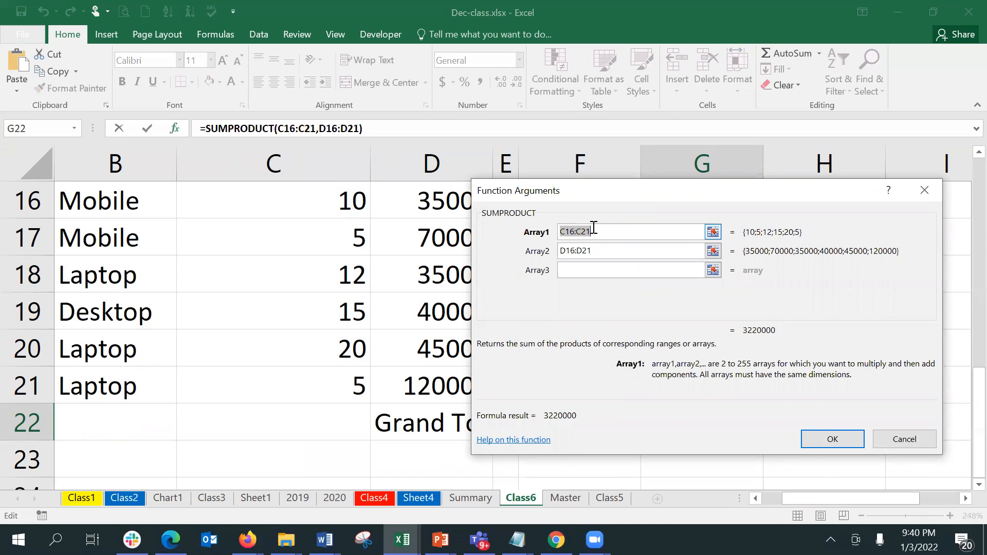
click(621, 254)
click(823, 437)
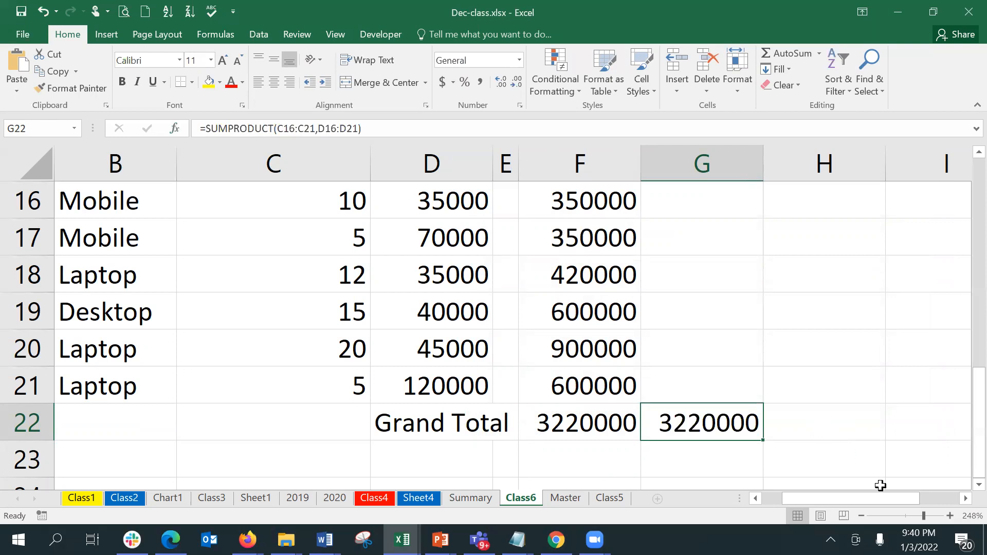
drag(924, 516, 914, 516)
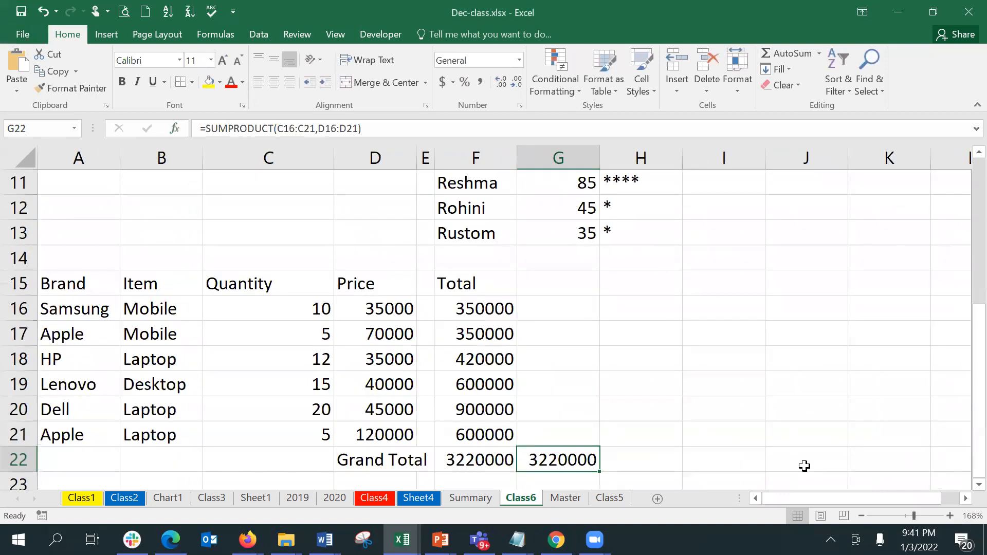
drag(964, 320, 963, 335)
click(630, 465)
text(=)
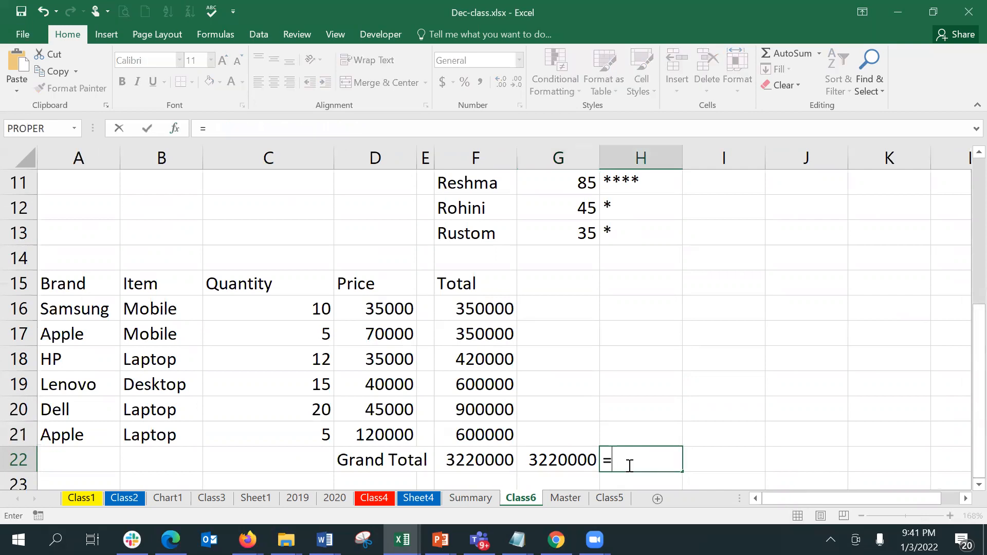
text(sum)
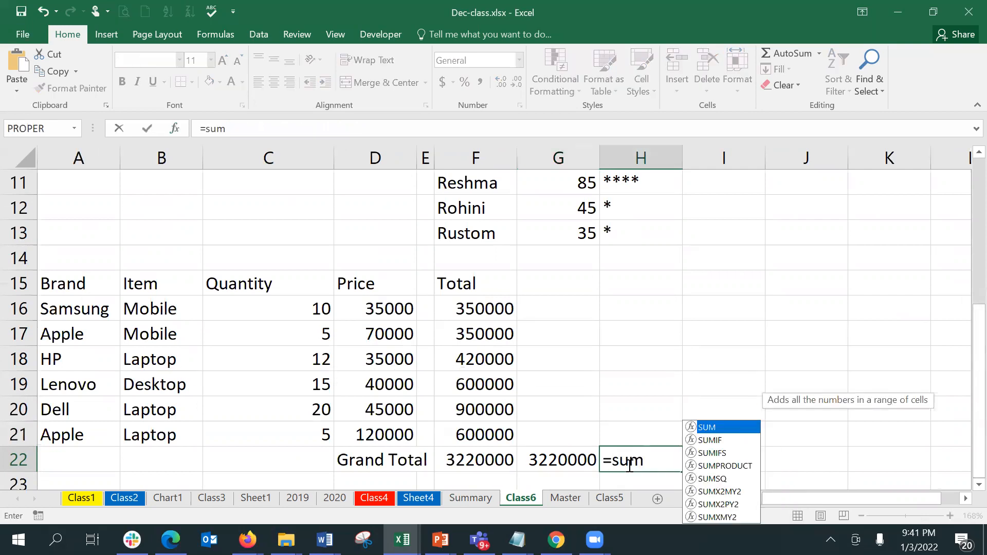
click(737, 467)
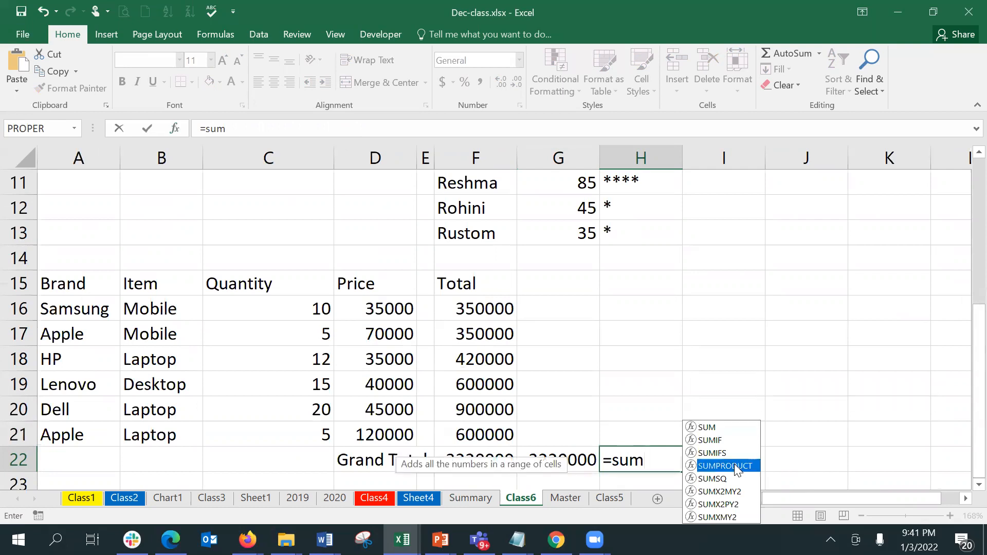
double_click(738, 466)
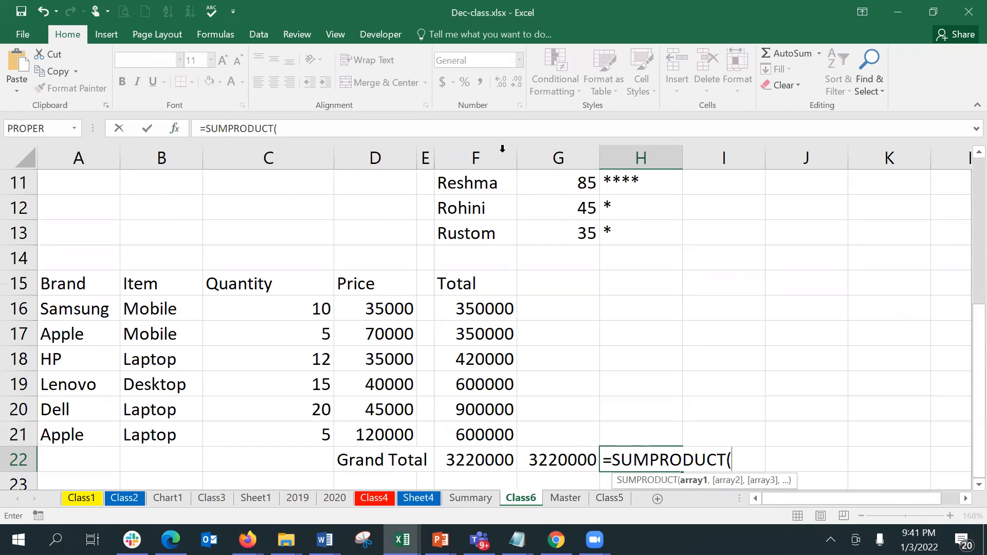
click(560, 479)
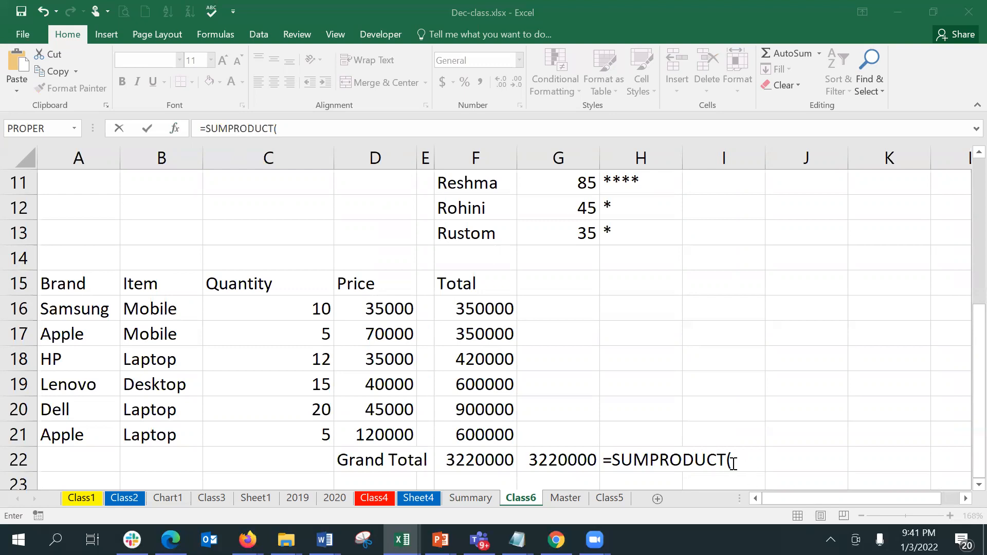
click(269, 161)
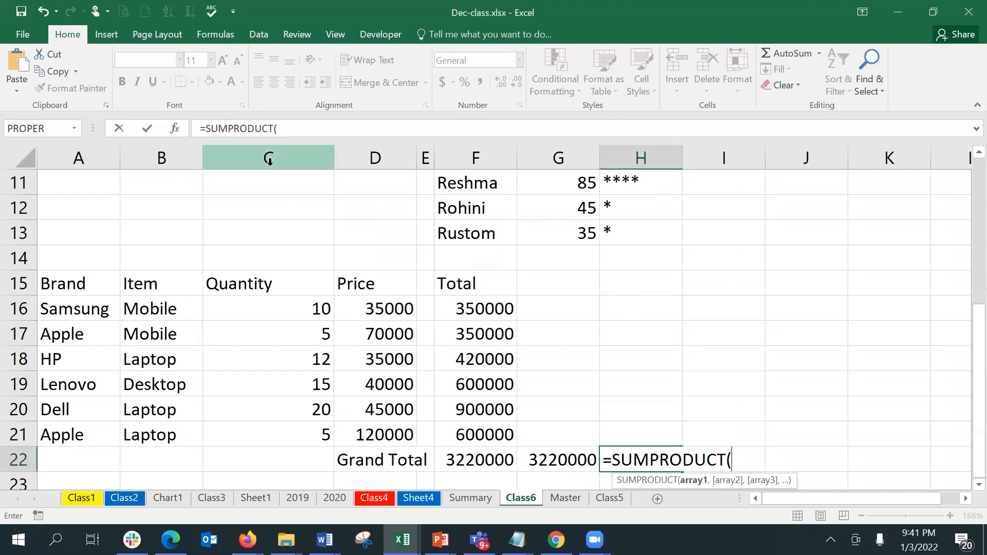
click(175, 128)
drag(614, 197, 757, 193)
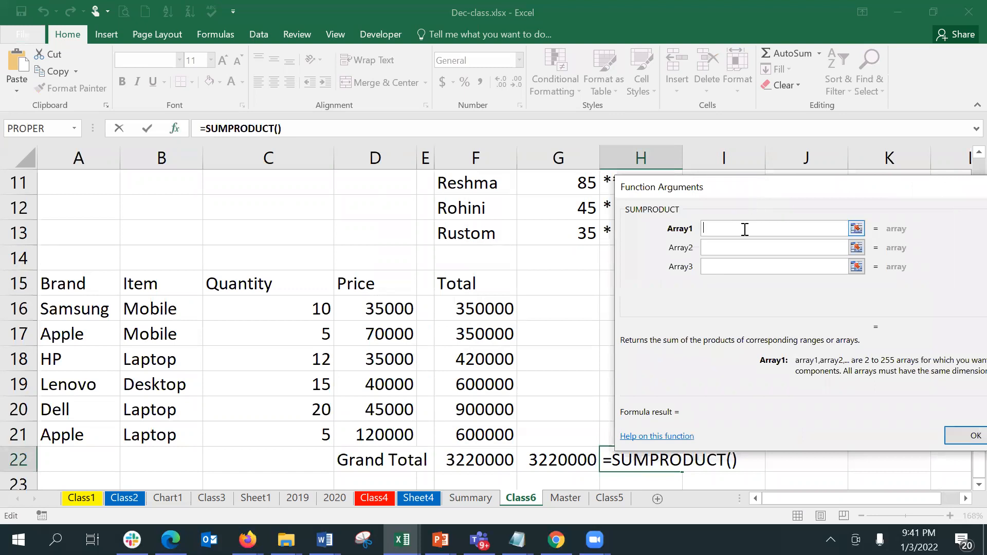
drag(357, 306, 352, 428)
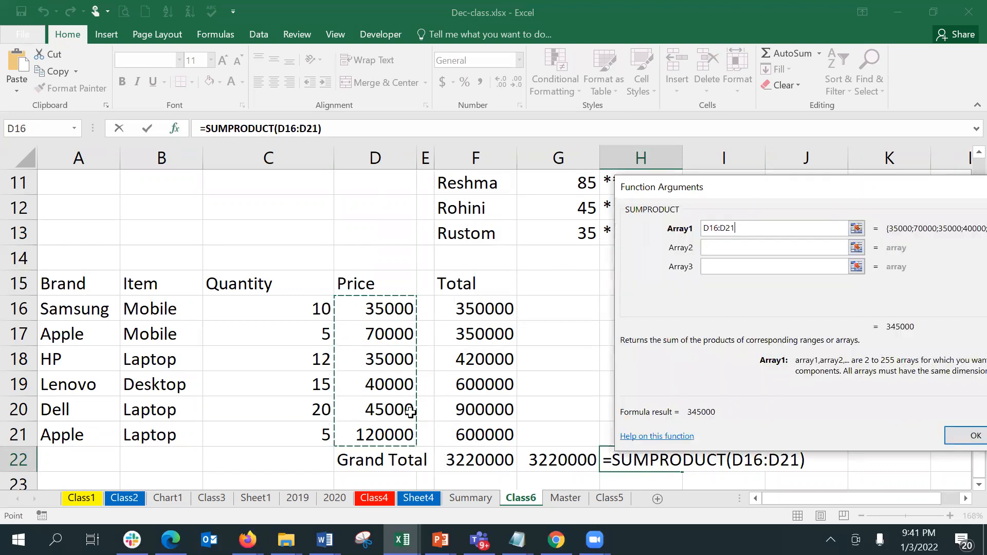
click(708, 249)
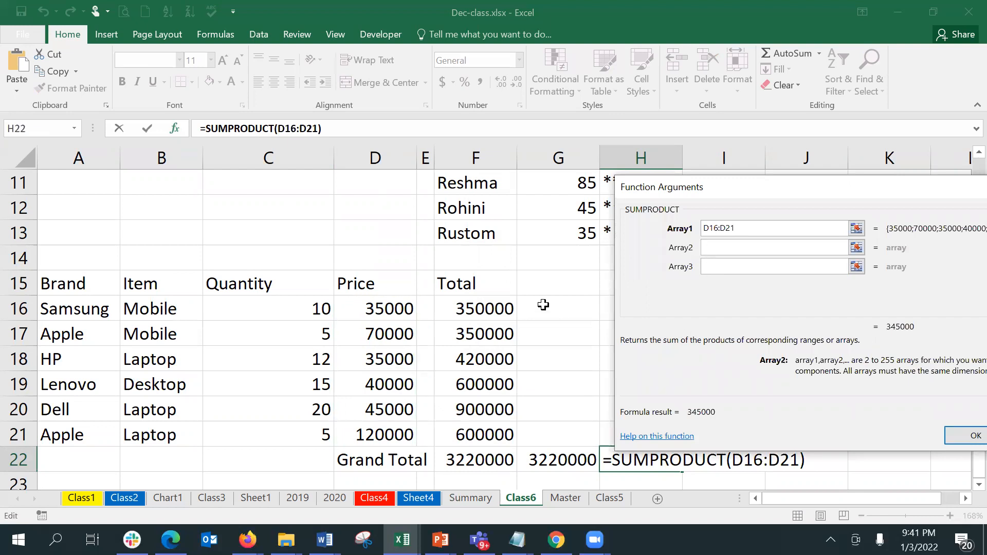
drag(477, 303, 482, 440)
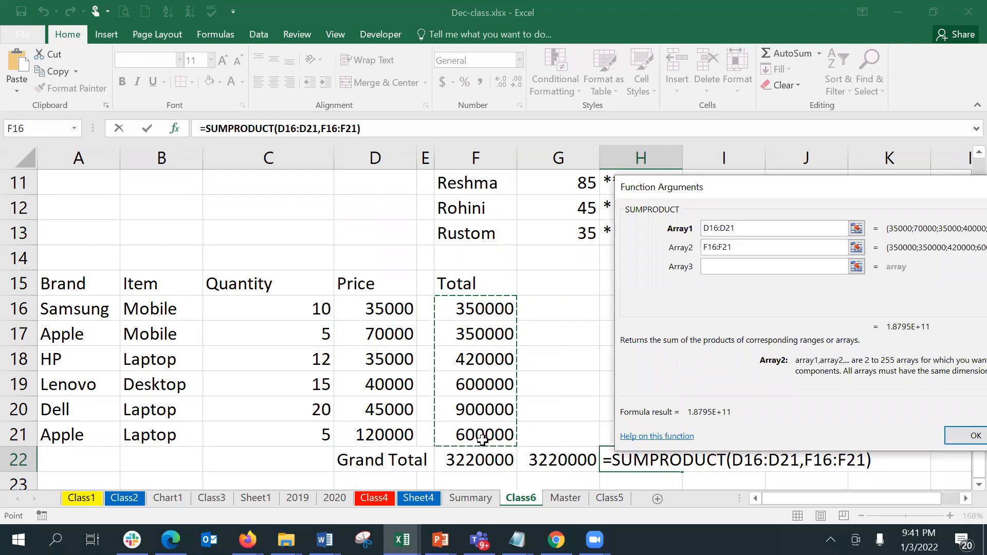
key(Escape)
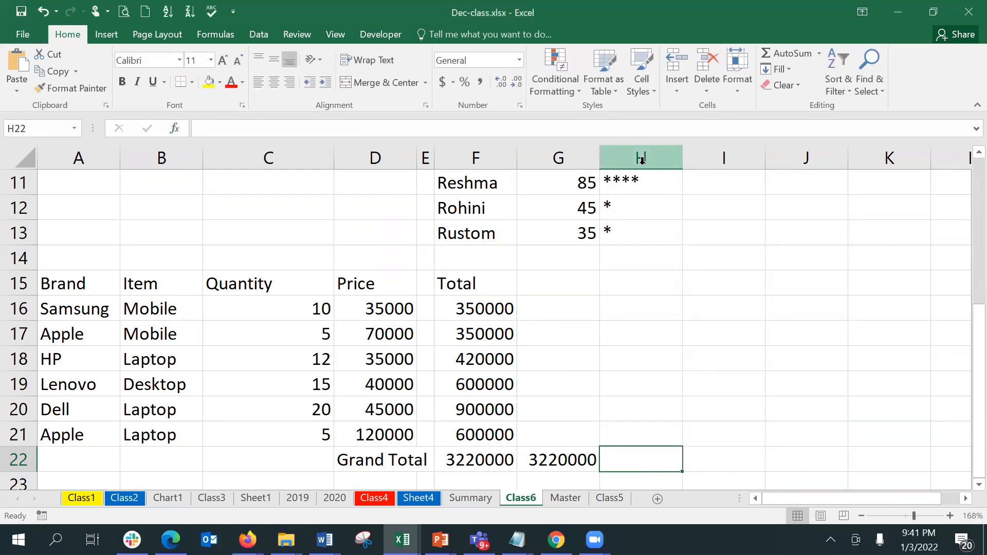
text(=sum)
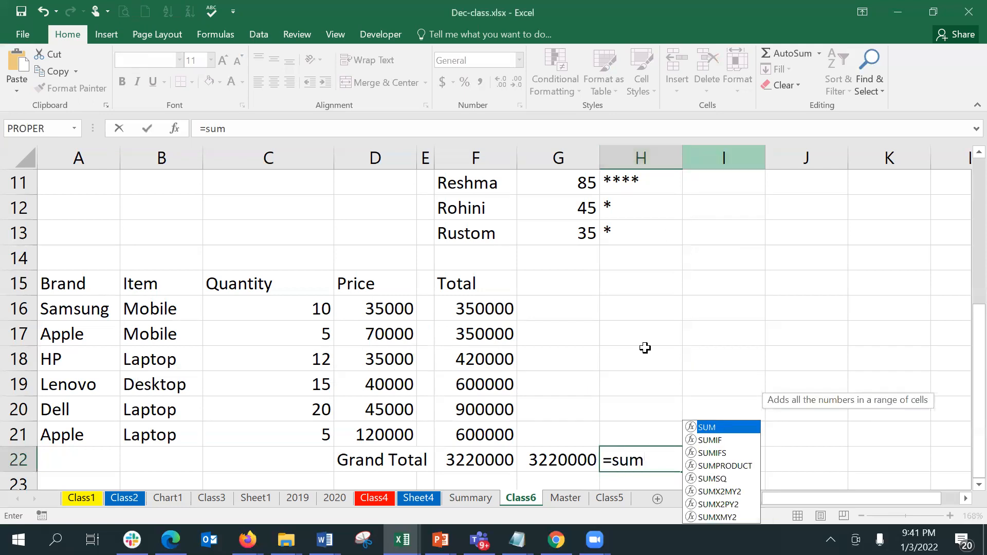
double_click(709, 465)
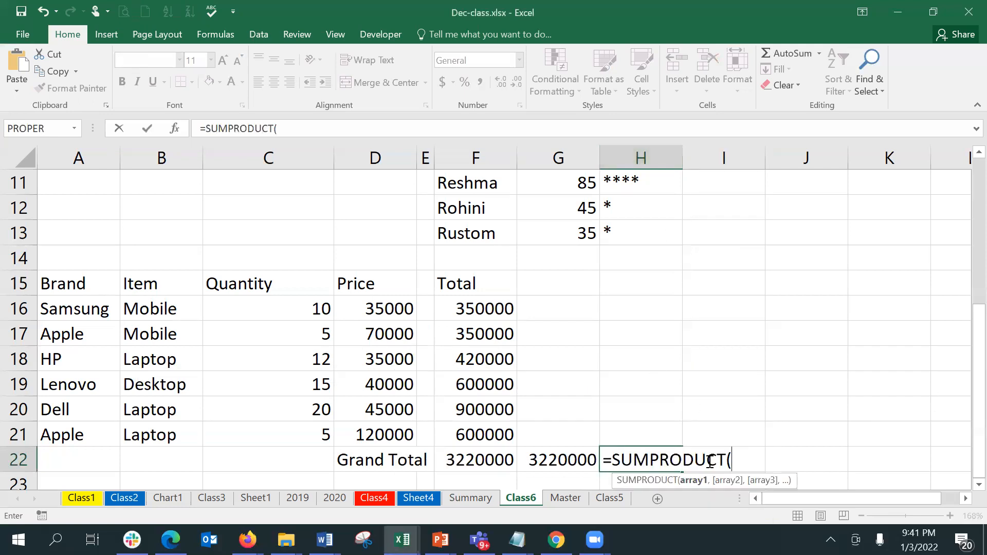
click(287, 315)
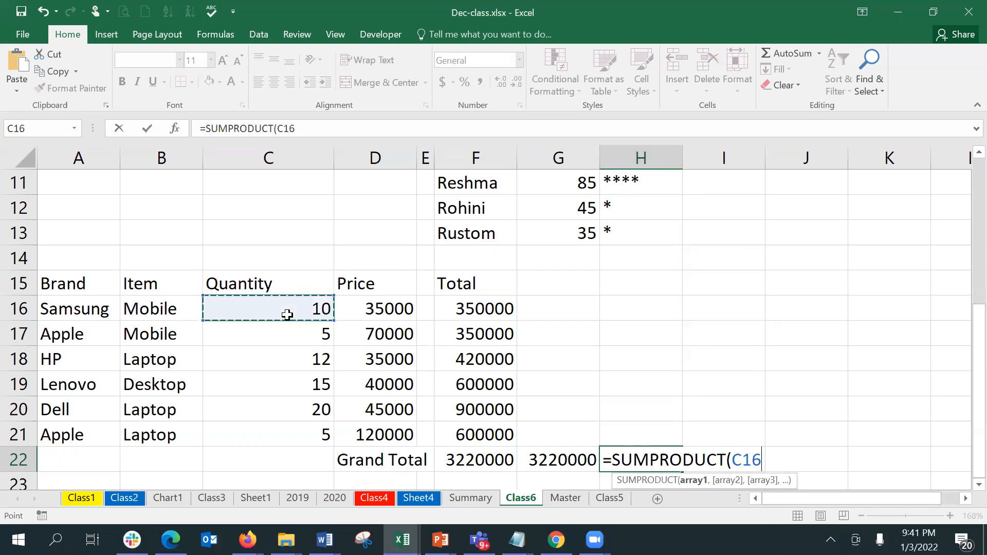
key(Escape)
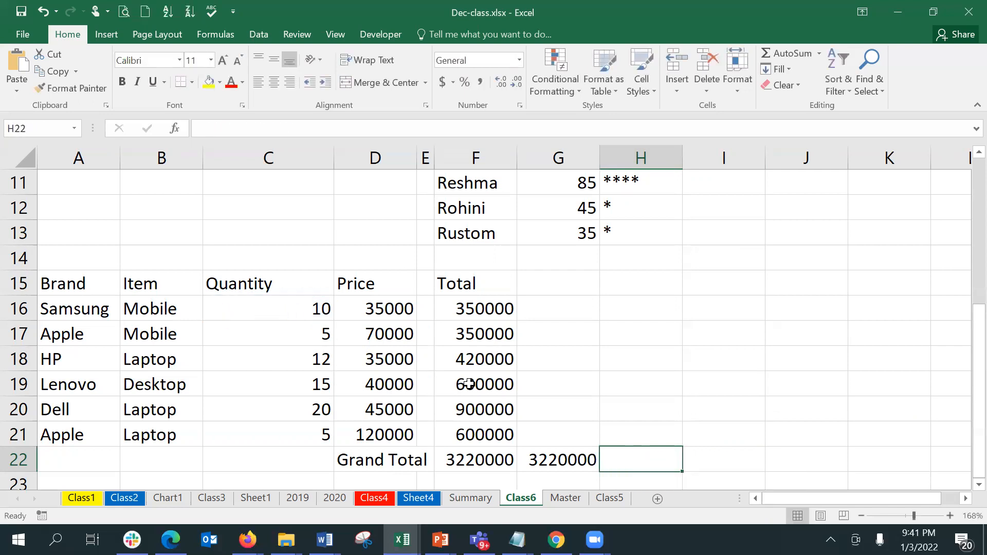
- Insert SUMPRODUCT in H22 using the function arguments, with C16:C21 as Array1 and D16:D21 as Array2
text(=su)
key(Escape)
text(mp)
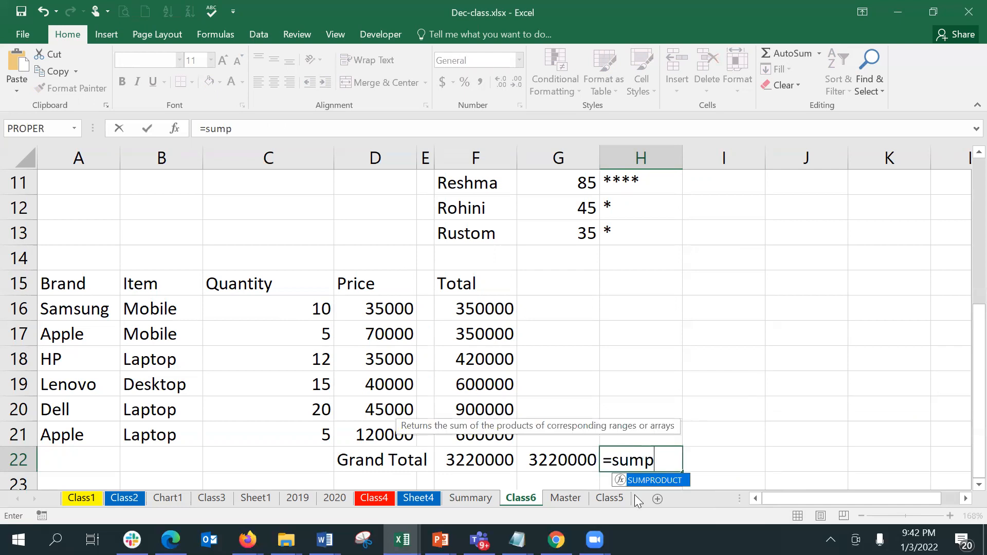
double_click(640, 479)
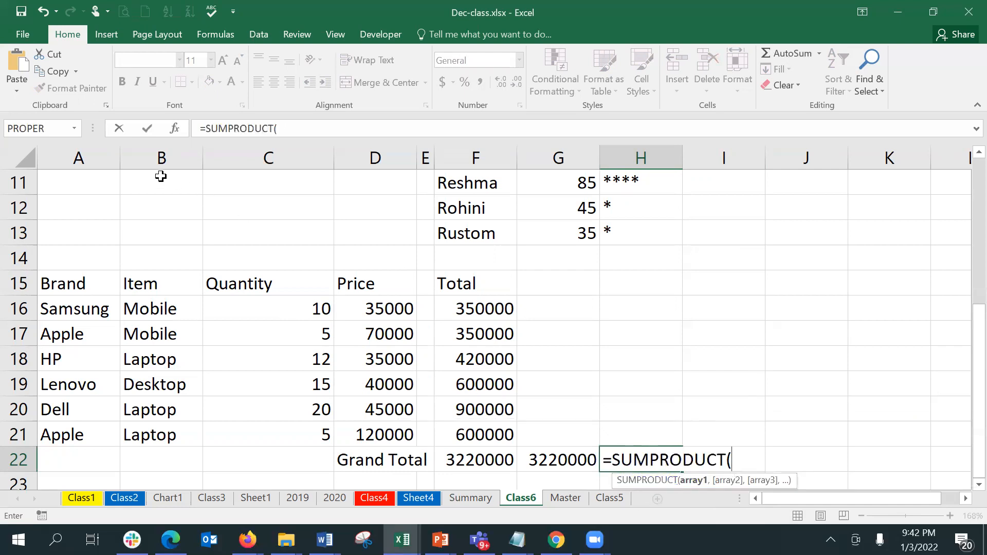
click(172, 130)
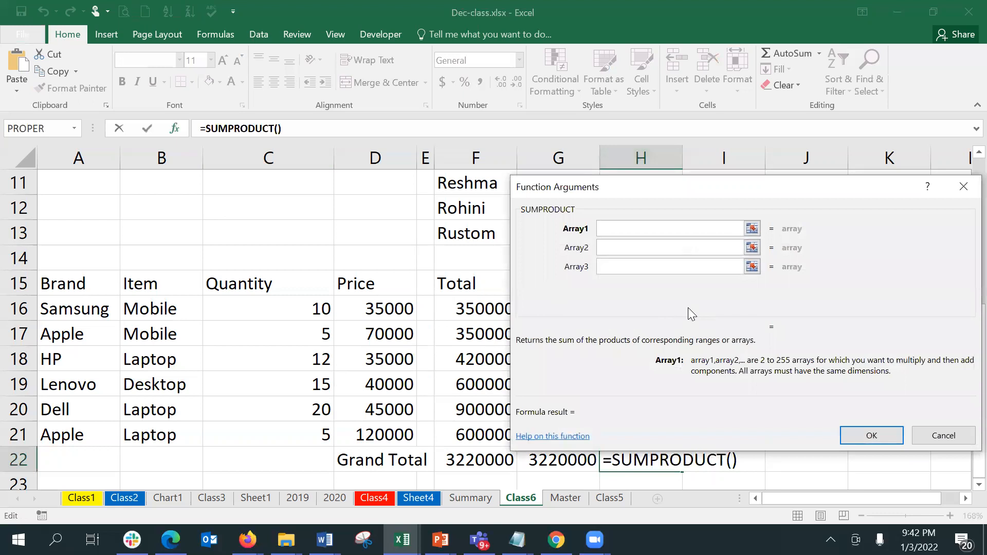
drag(289, 304, 298, 436)
click(663, 246)
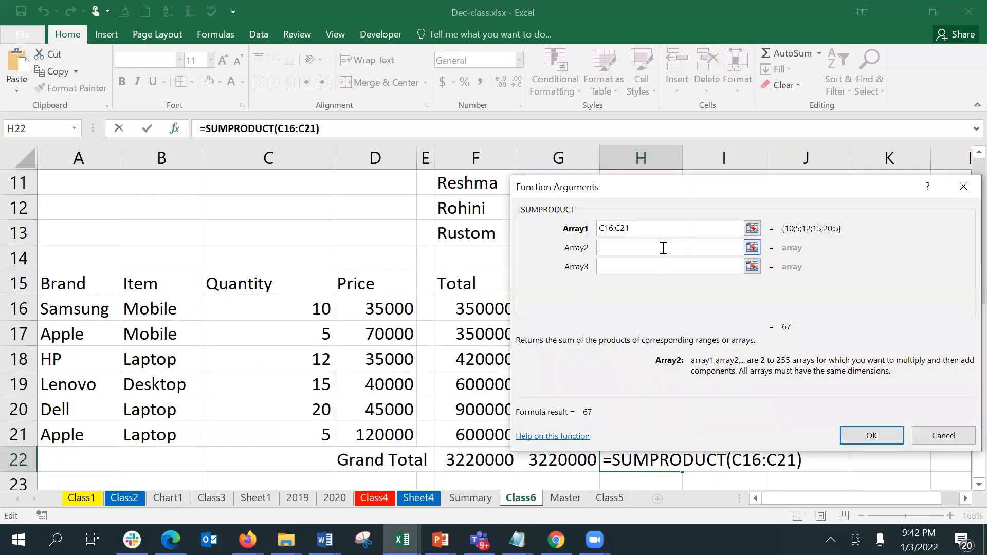
drag(399, 308, 401, 435)
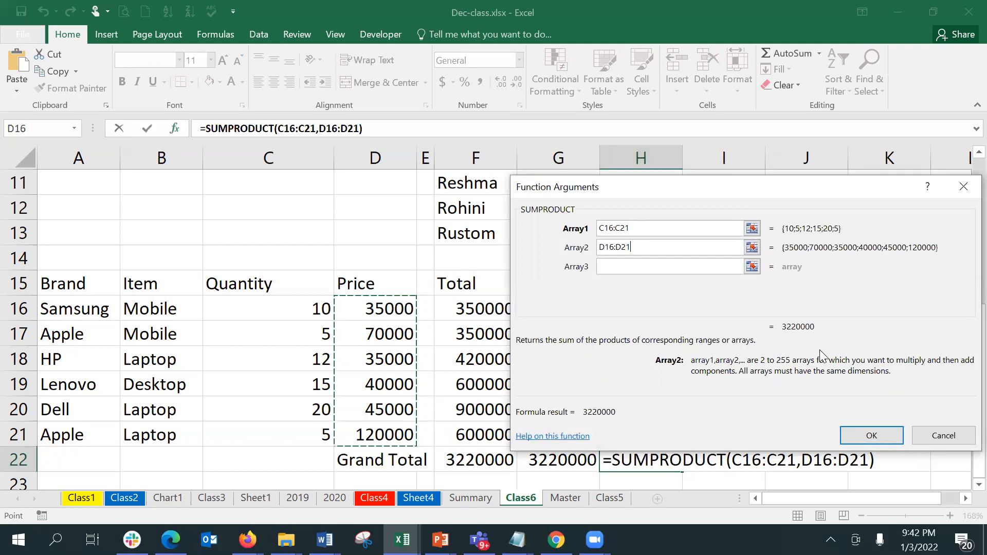
click(900, 439)
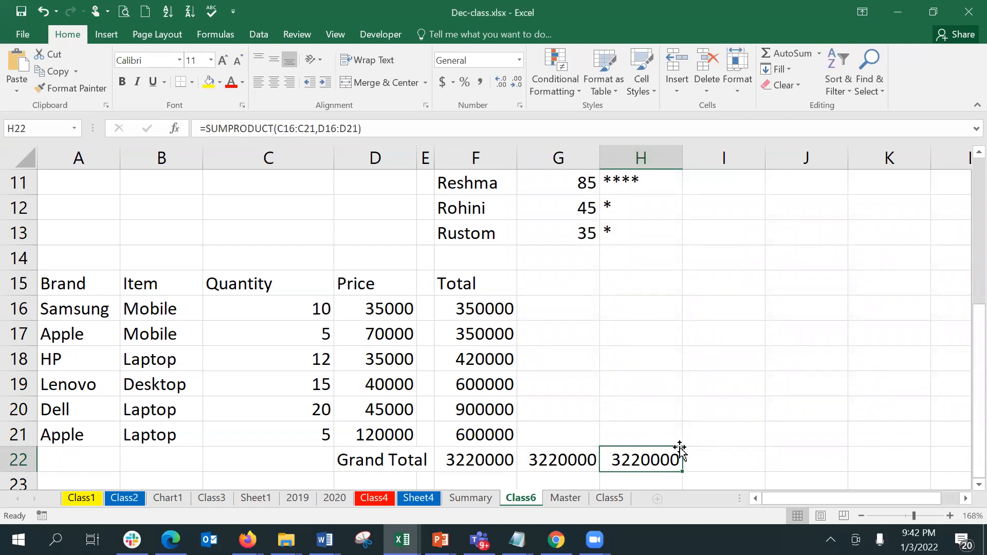
- Start a SUMIF formula in I22 using the function arguments, with the brand cells A16:A21 as the Range
click(698, 452)
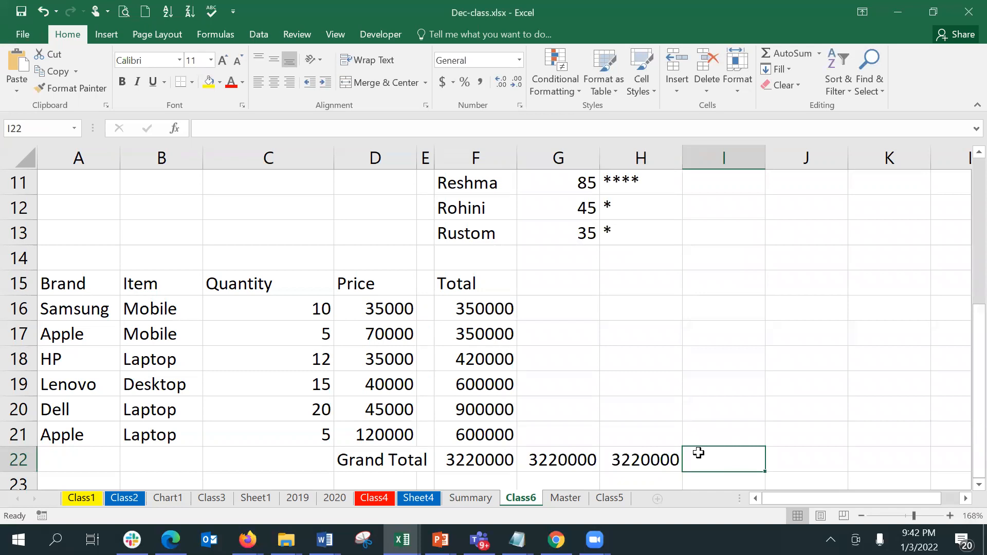
text(=s)
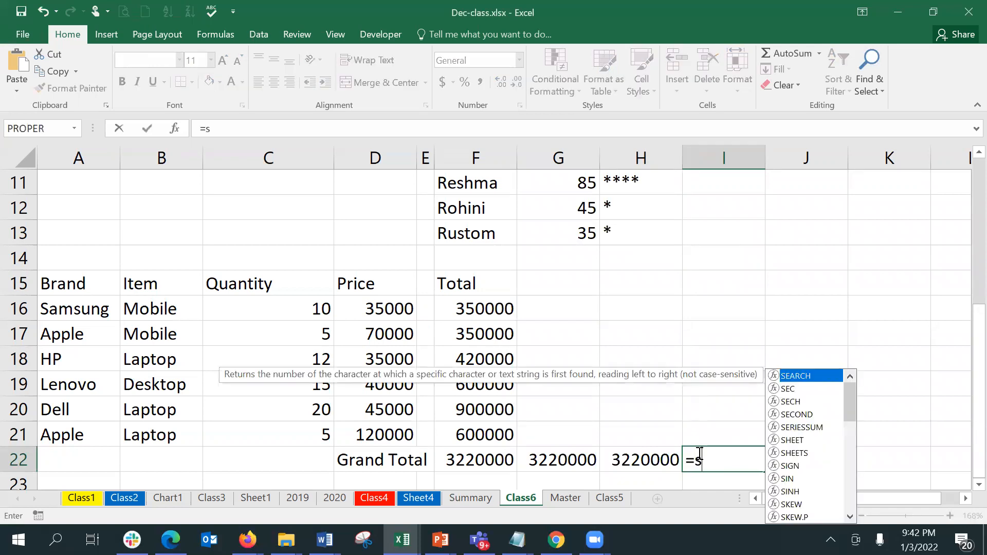
text(umif)
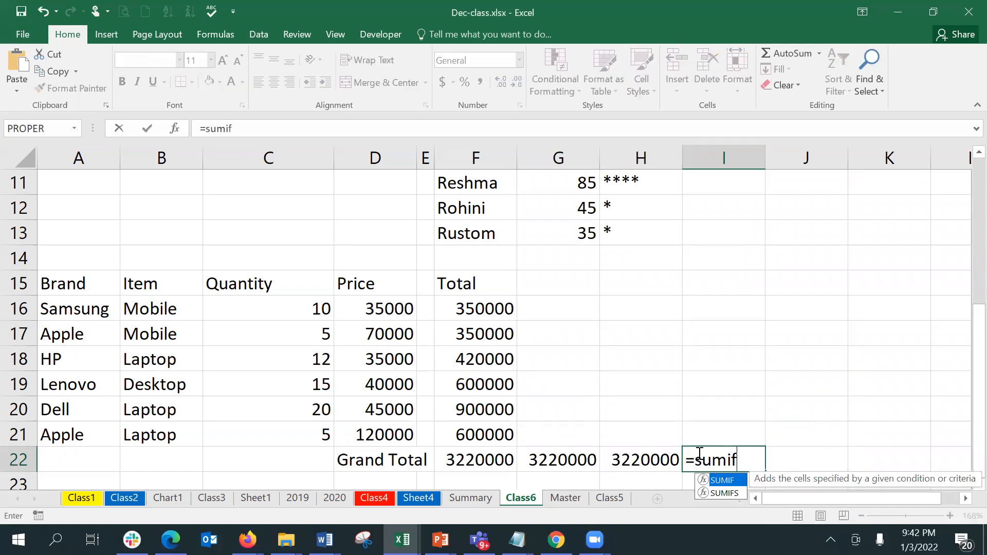
double_click(728, 481)
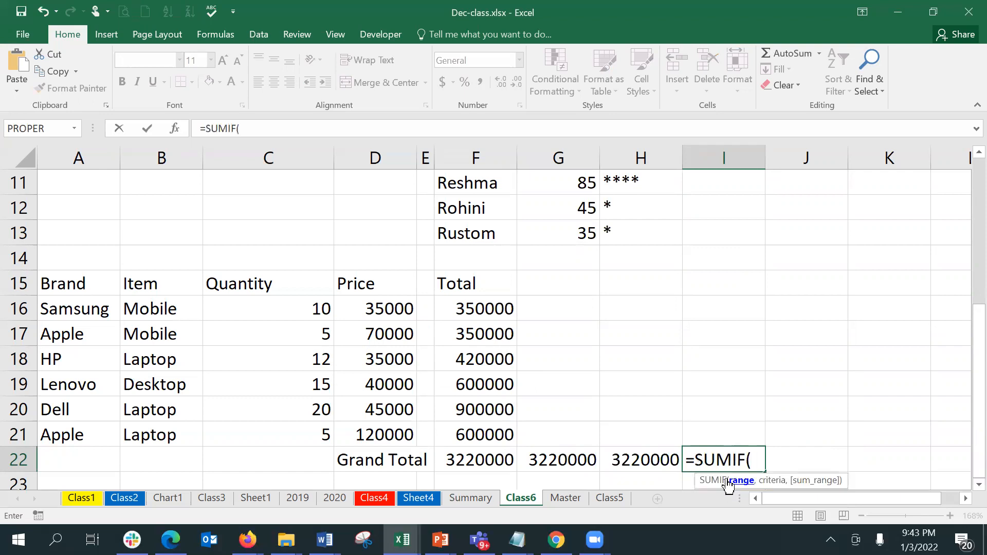
click(175, 128)
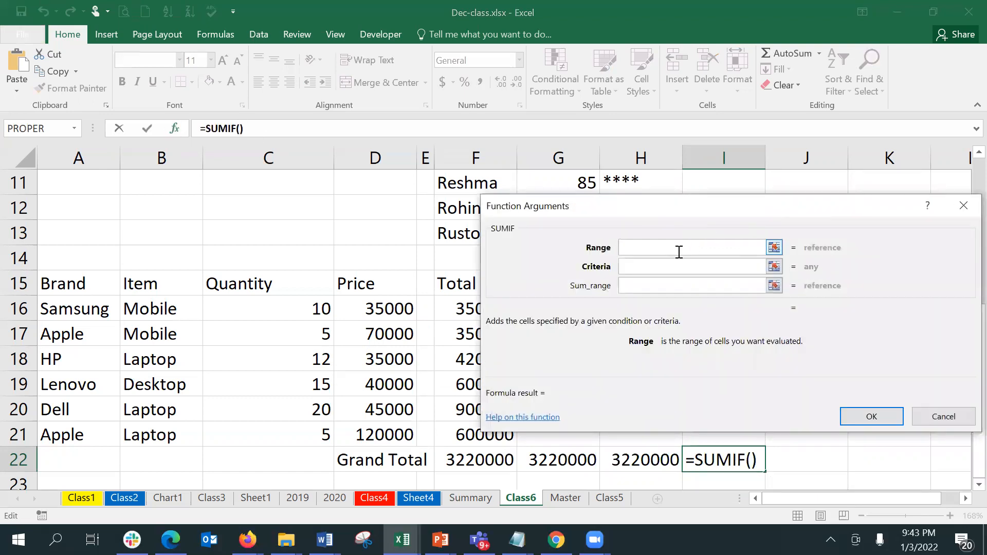
click(57, 309)
drag(57, 309, 64, 436)
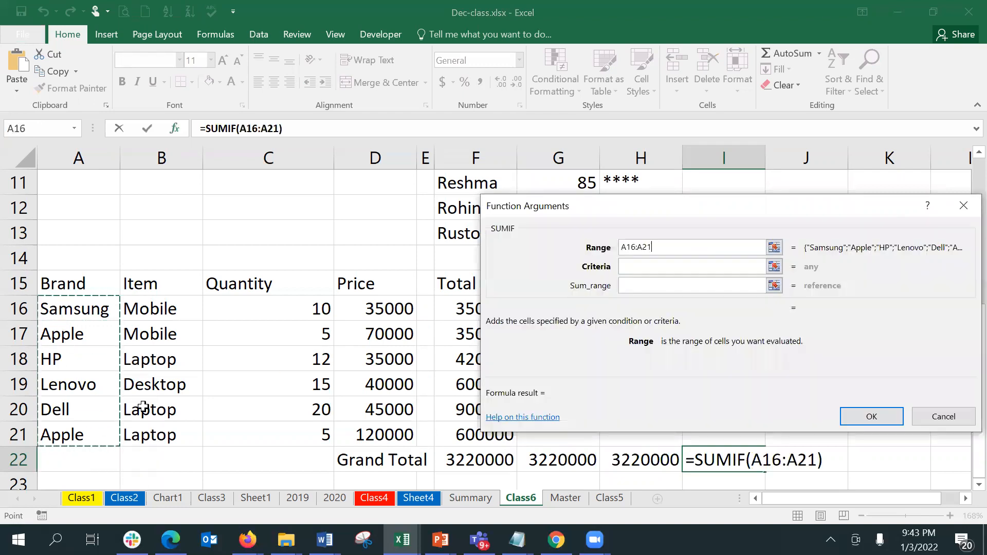
- Complete the SUMIF in I22 with A17 (Apple) as the Criteria and F16:F21 as the Sum_range
click(652, 264)
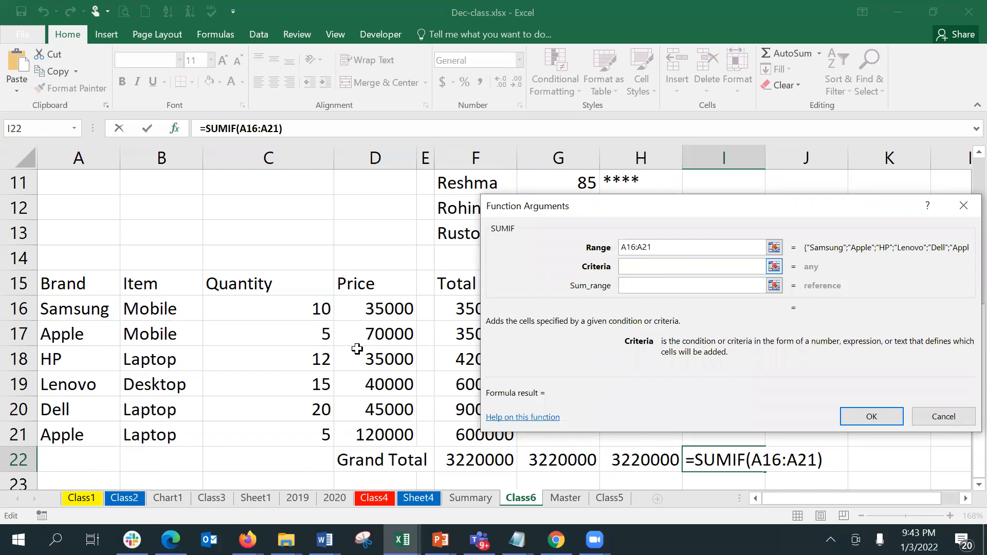
click(68, 335)
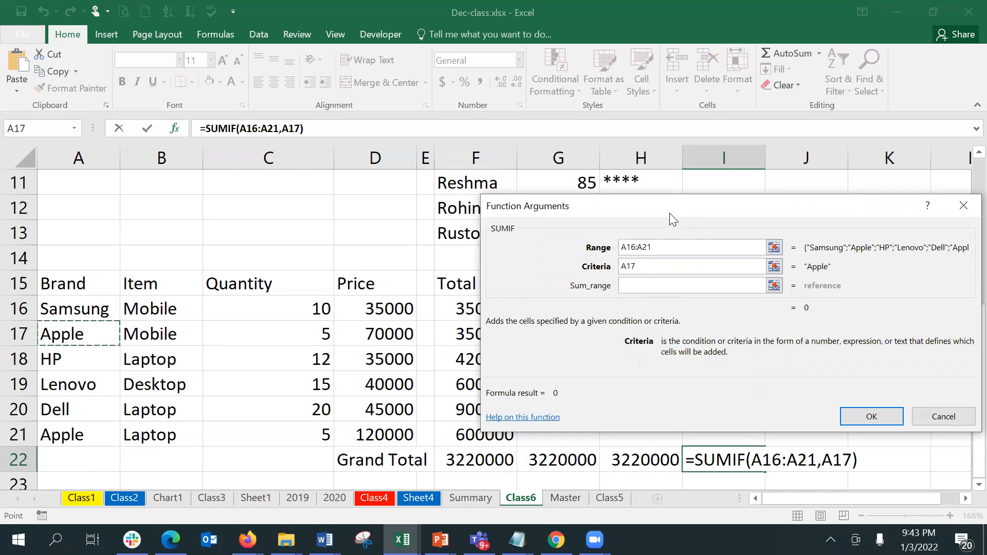
drag(675, 209, 738, 191)
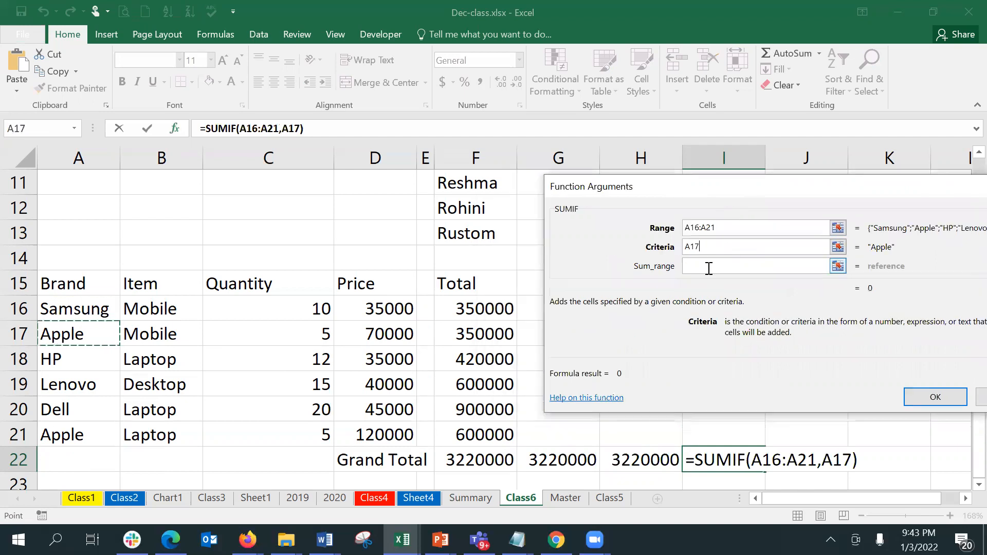
click(707, 266)
drag(473, 308, 470, 441)
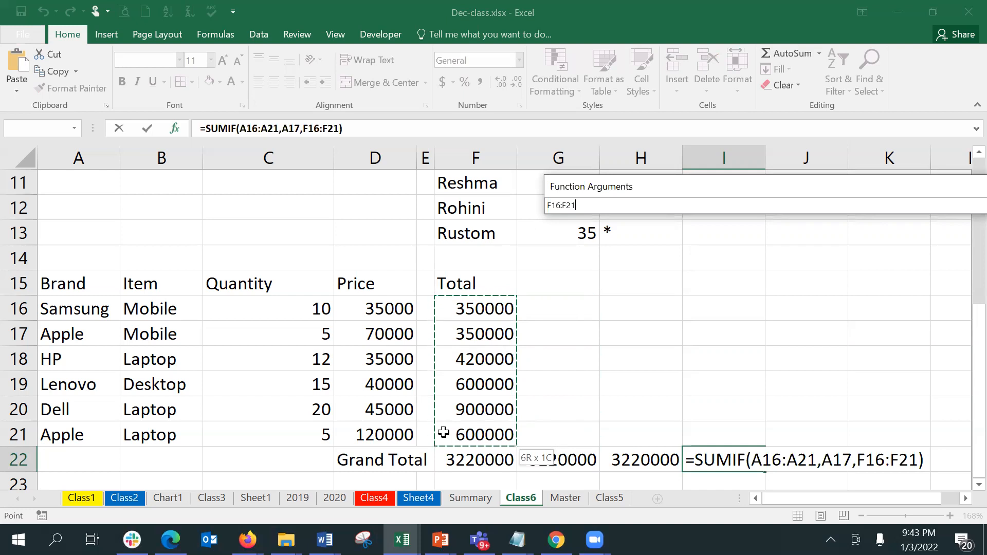
drag(443, 432, 444, 434)
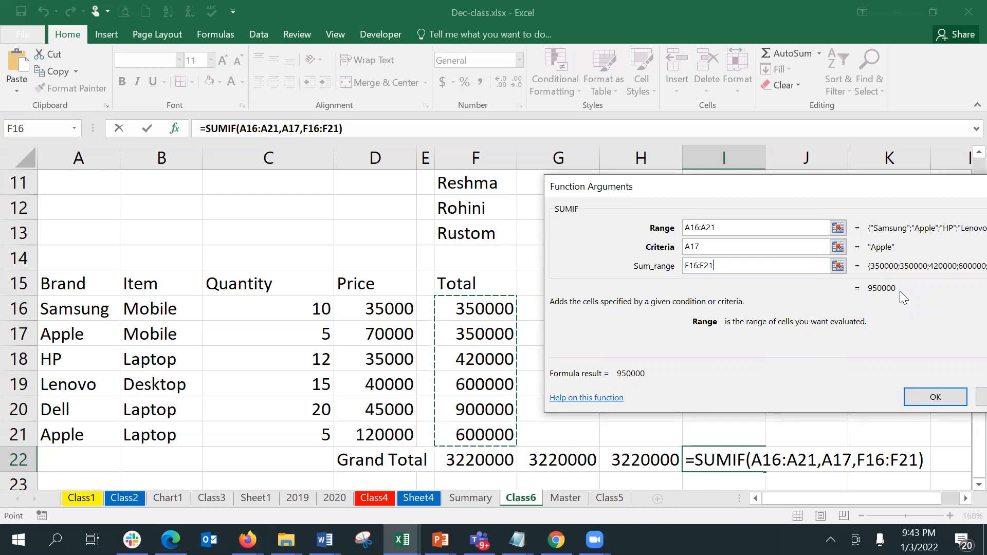
click(933, 397)
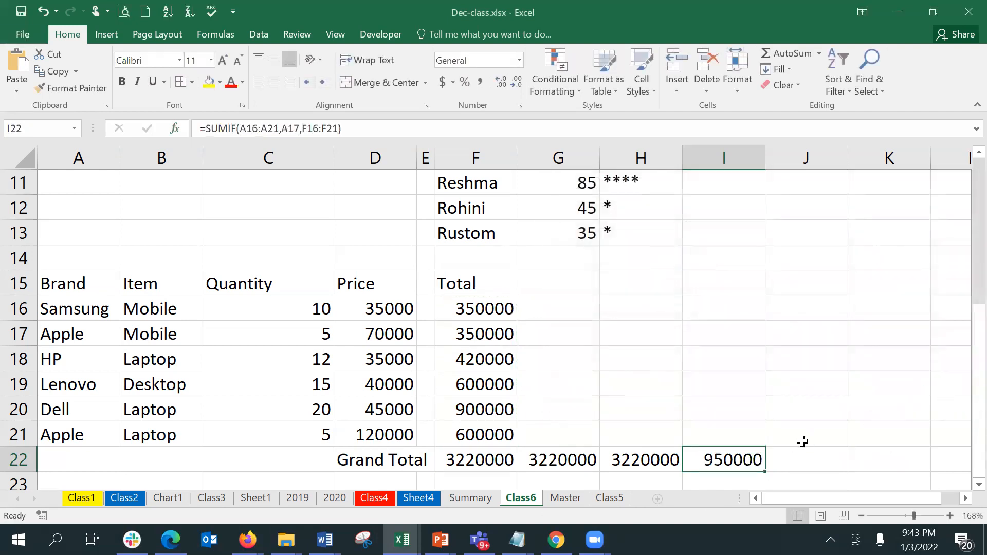
key(Right)
key(Right)
key(Right)
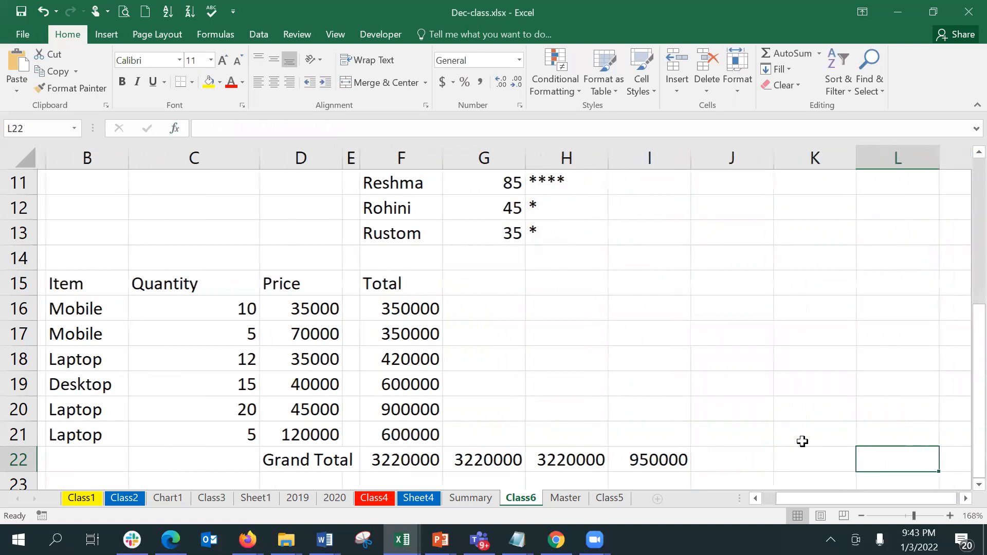
key(Left)
key(Left)
key(Home)
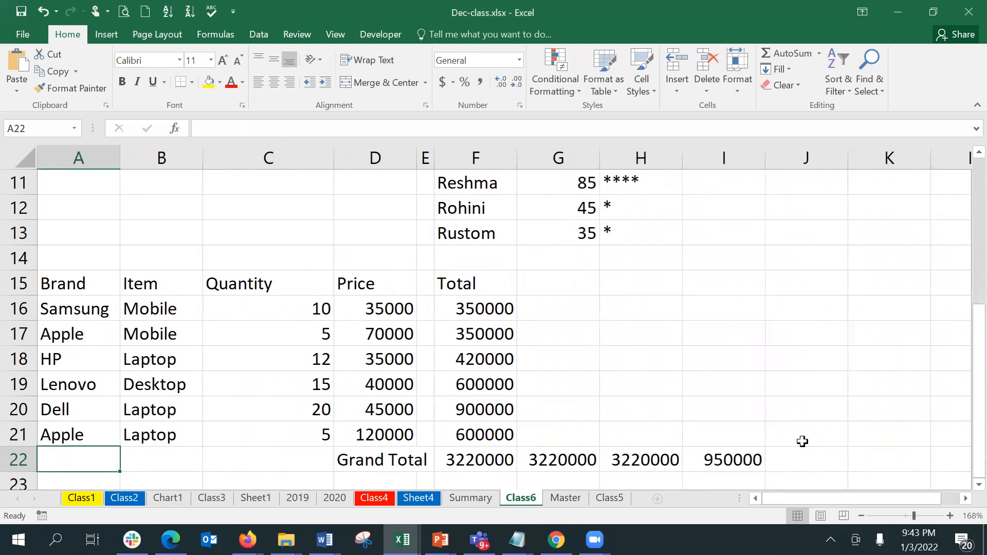
key(Right)
key(Right)
key(Right)
key(Right)
key(Right)
key(Right)
key(Right)
key(Right)
key(Right)
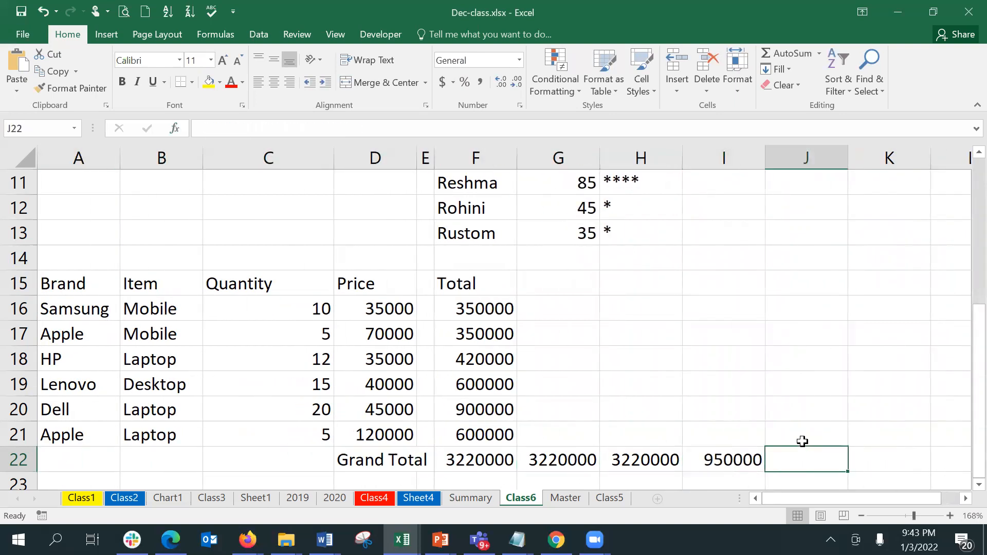
- Label cell I21 as "Sum of Apple" and cell J21 as "Sum of Mobile"
key(Up)
key(Left)
text(Su)
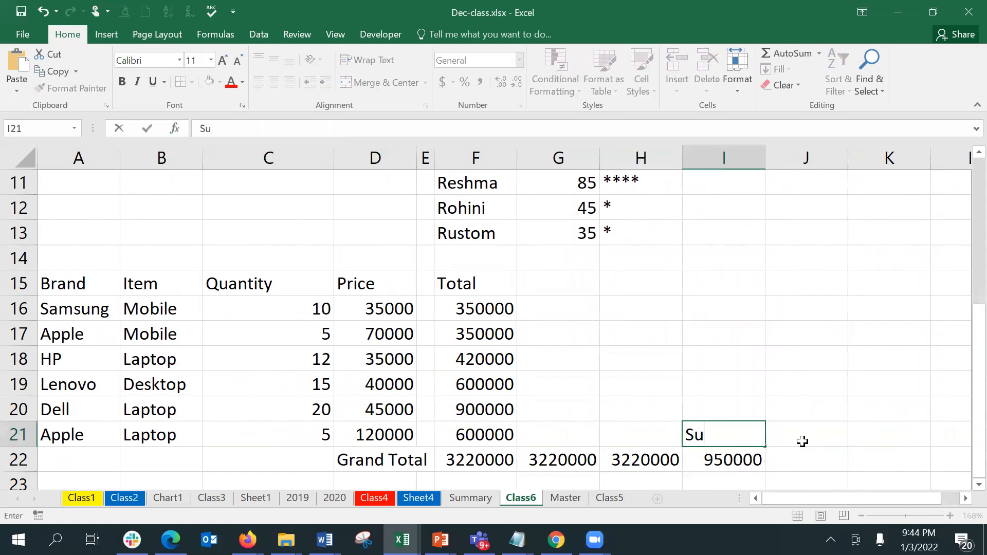
text(m of Apple)
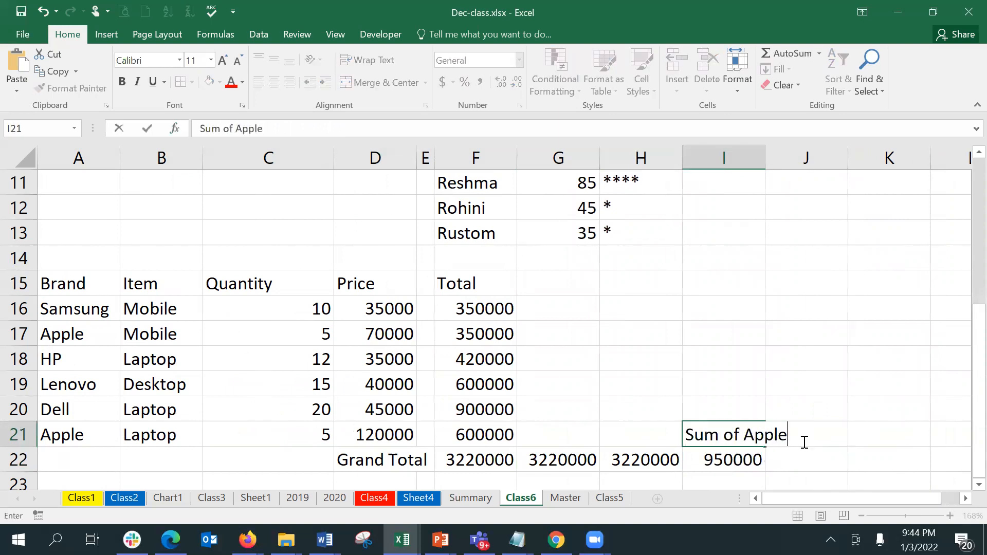
key(Right)
text(Su)
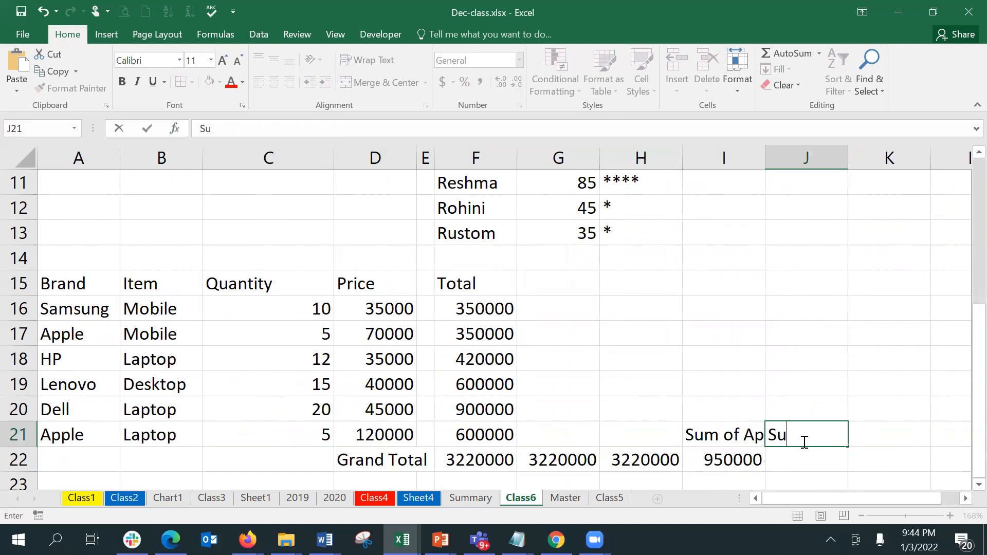
text(m of Mobile)
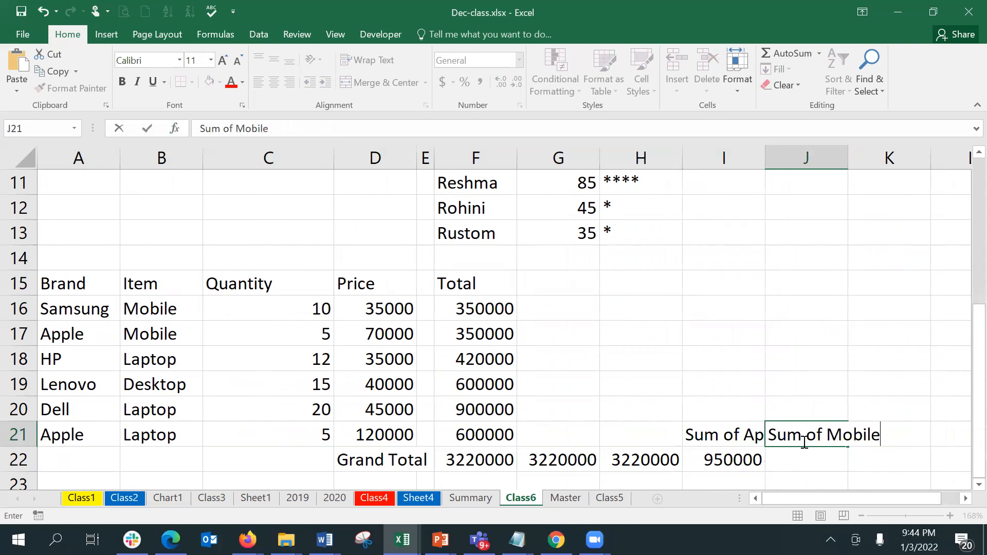
key(Return)
- Start a SUMIF formula in J22 using the function arguments, with the item cells B16:B21 as the Range
key(Right)
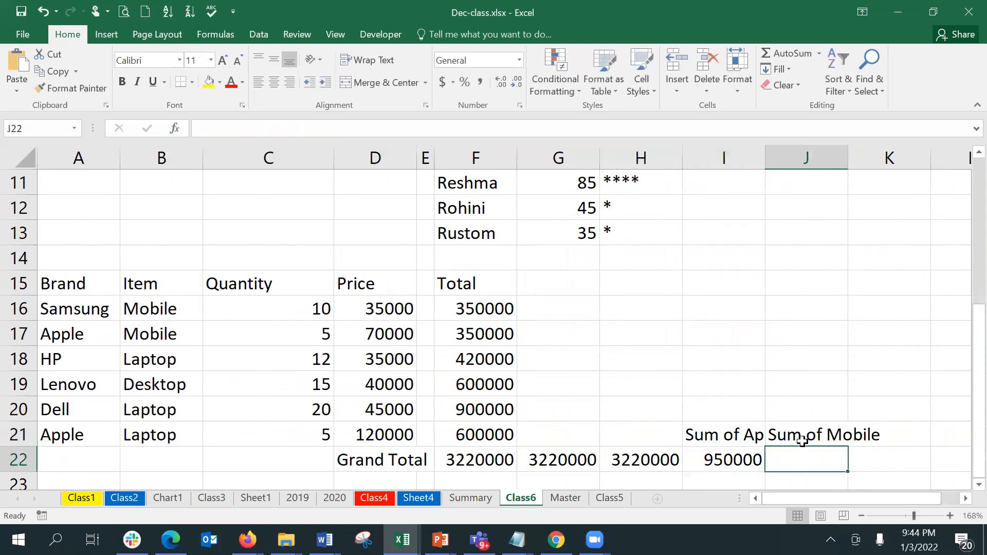
text(=su)
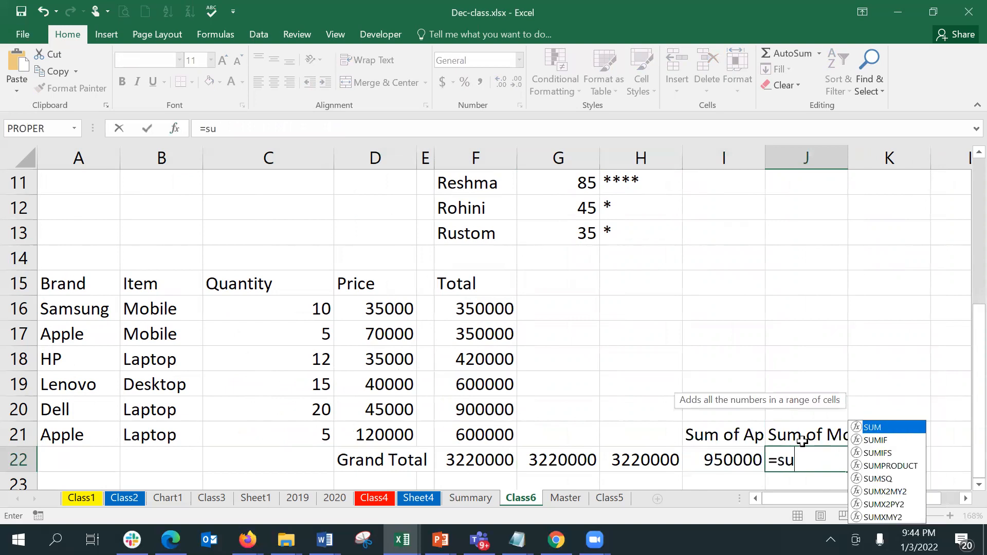
text(mif)
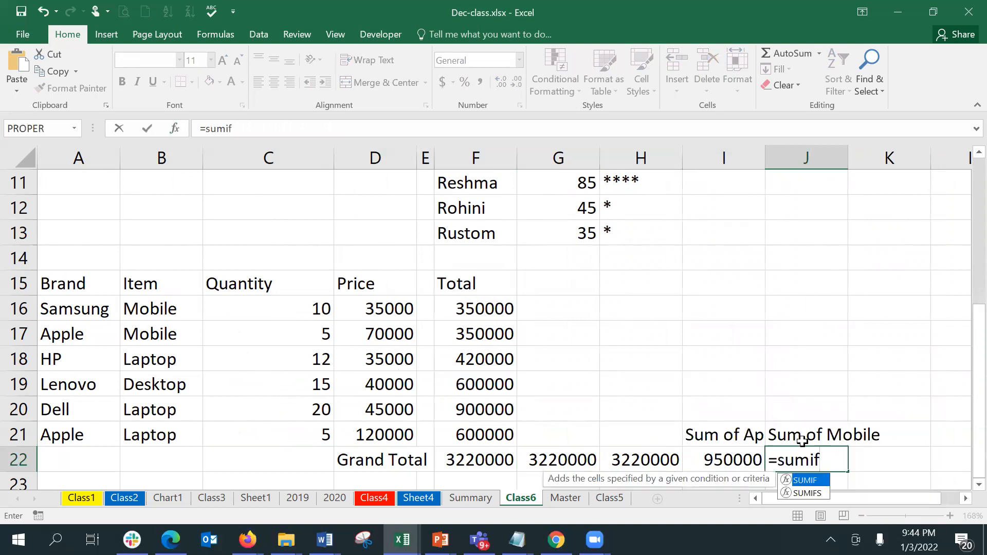
key(Tab)
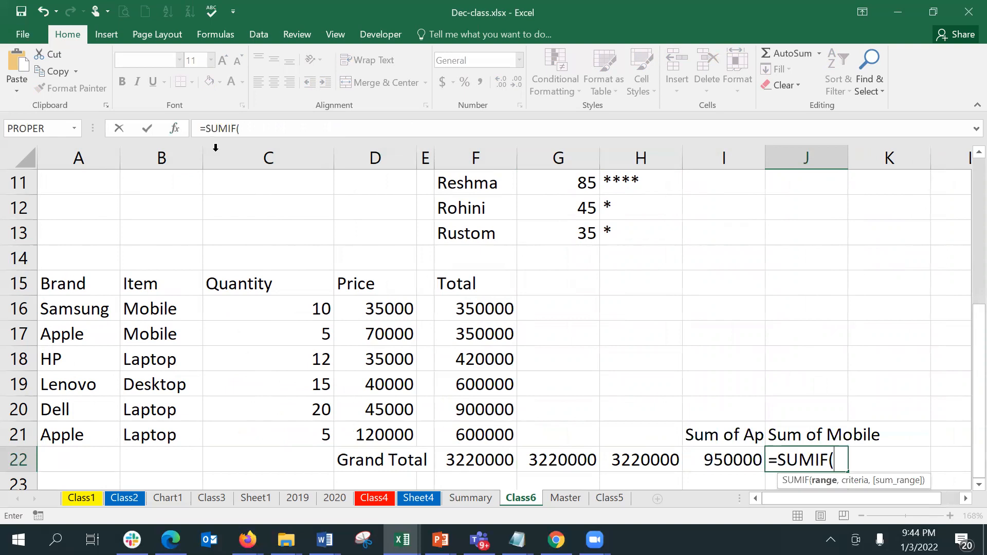
click(176, 128)
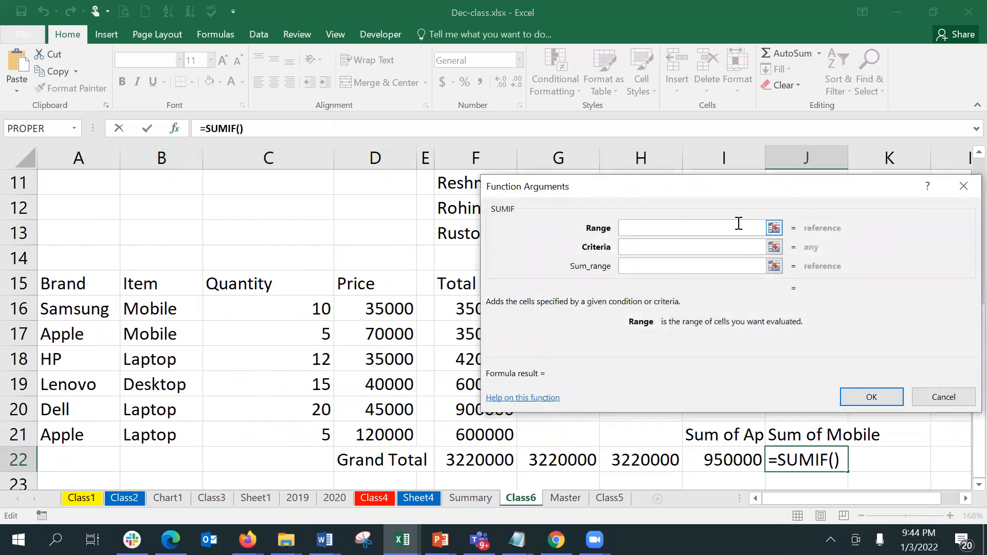
drag(692, 190, 669, 104)
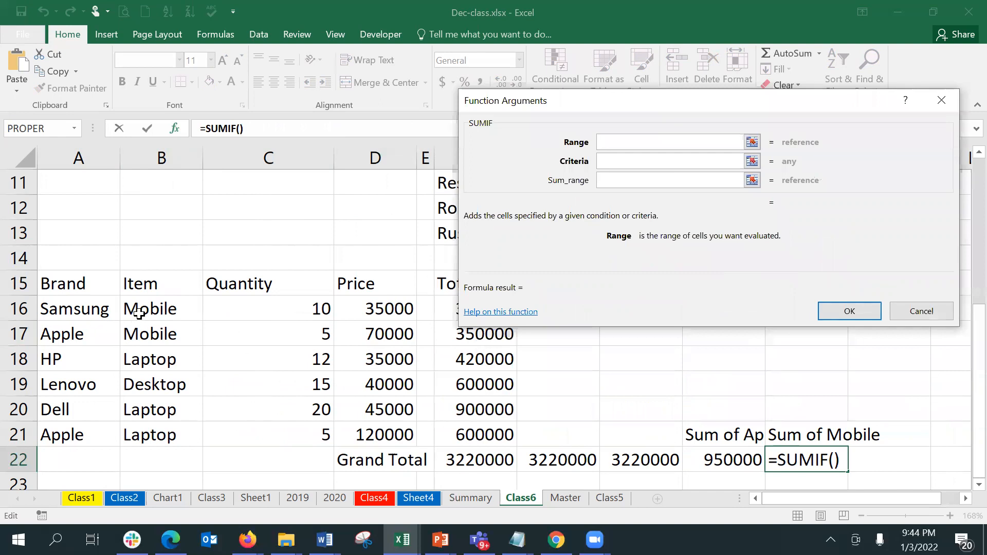
drag(139, 314, 162, 430)
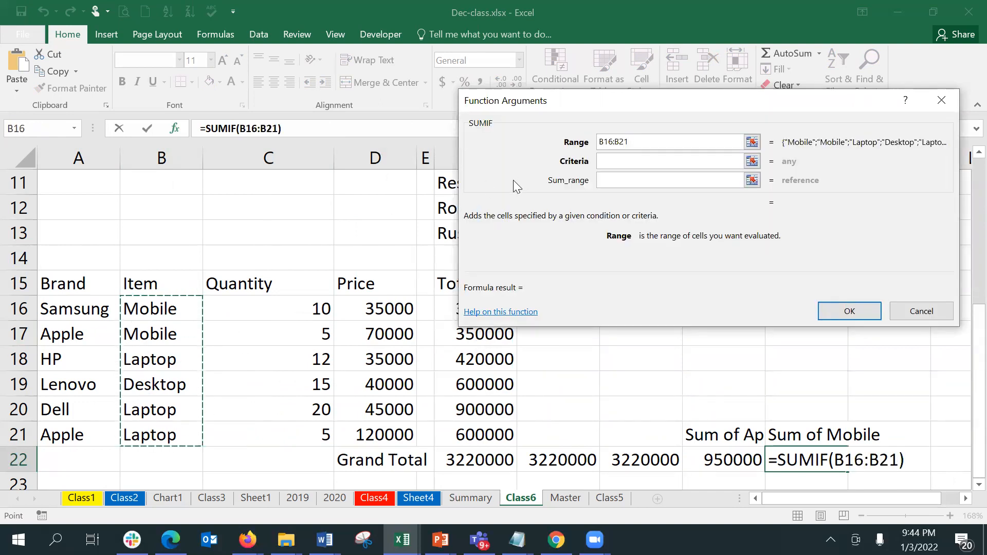
- Complete the SUMIF in J22 with B16 (Mobile) as the Criteria and F16:F21 as the Sum_range
click(636, 158)
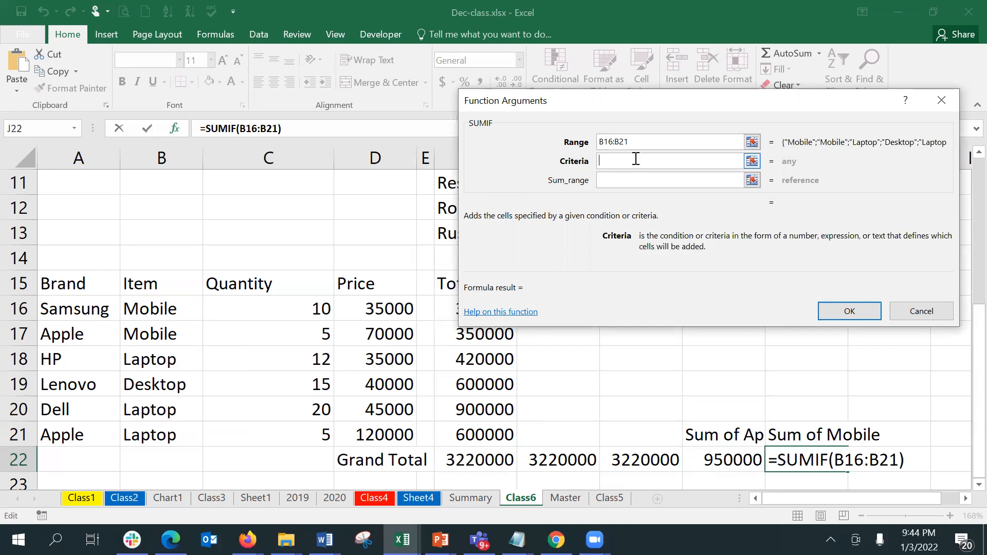
click(184, 308)
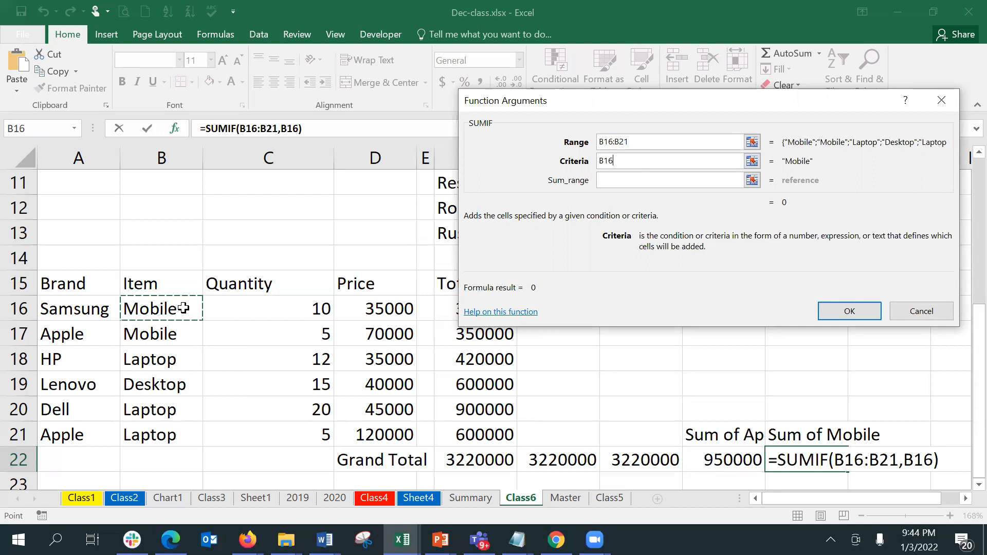
click(628, 179)
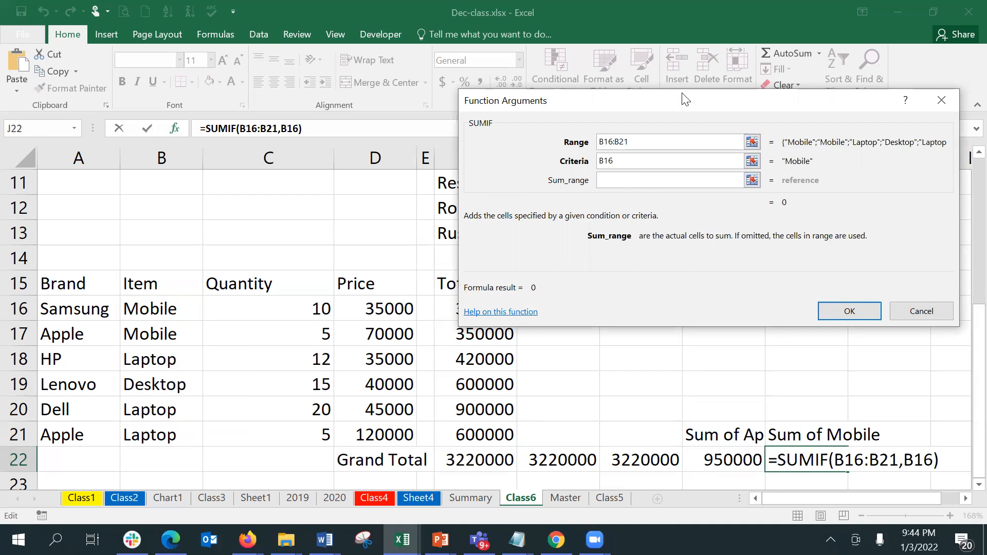
drag(685, 99, 758, 53)
drag(498, 309, 498, 436)
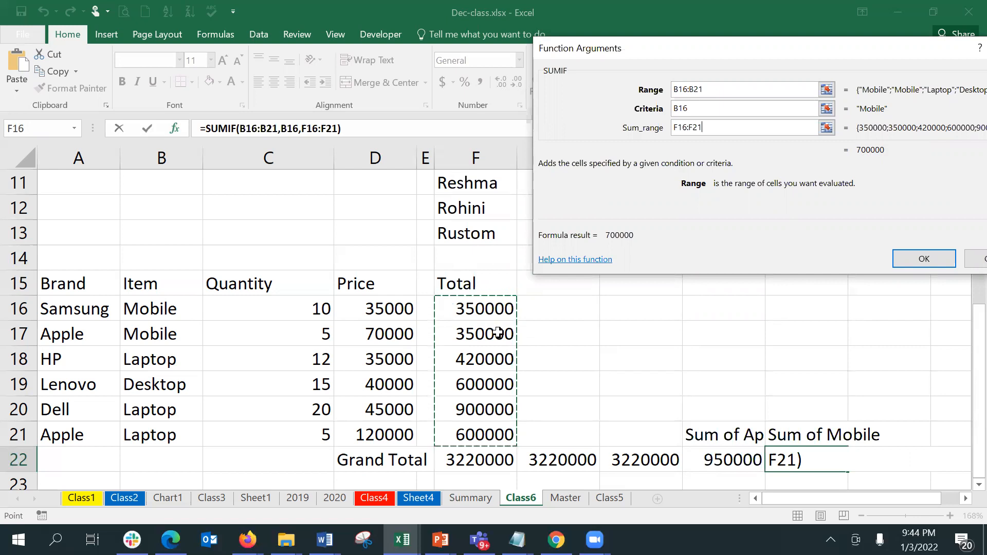
click(908, 265)
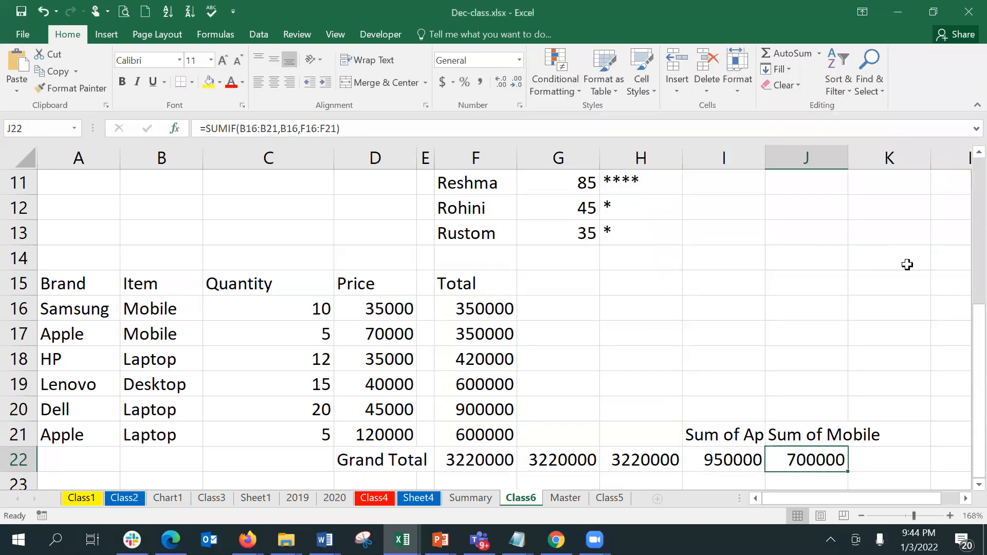
- Start a SUMIFS formula in K22 using the function arguments, with the totals F16:F21 as the Sum_range
key(Right)
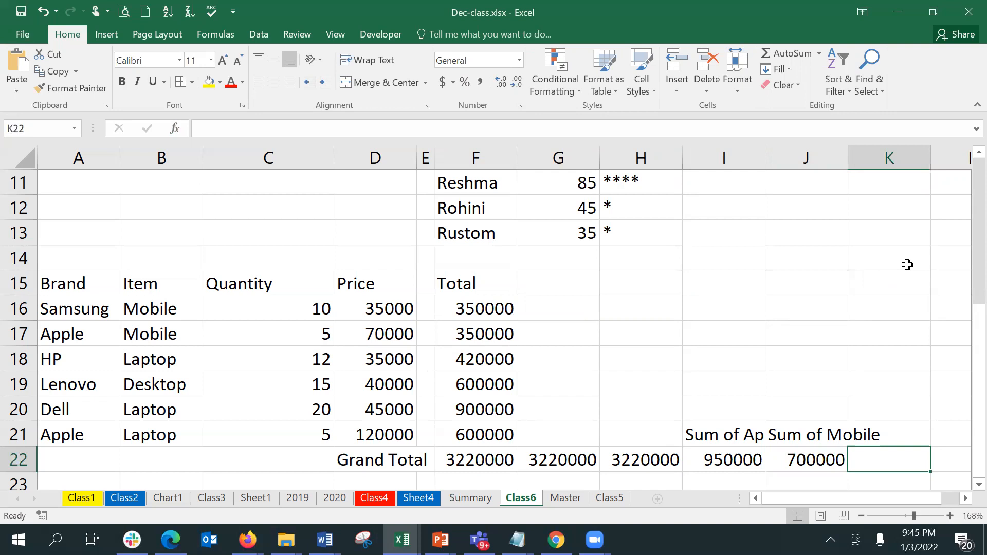
text(=sumifs)
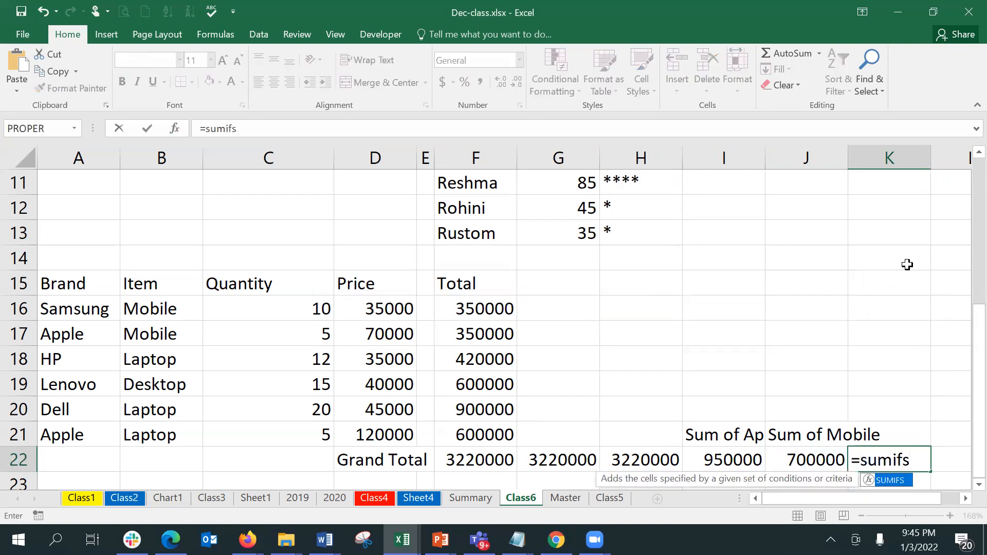
key(Tab)
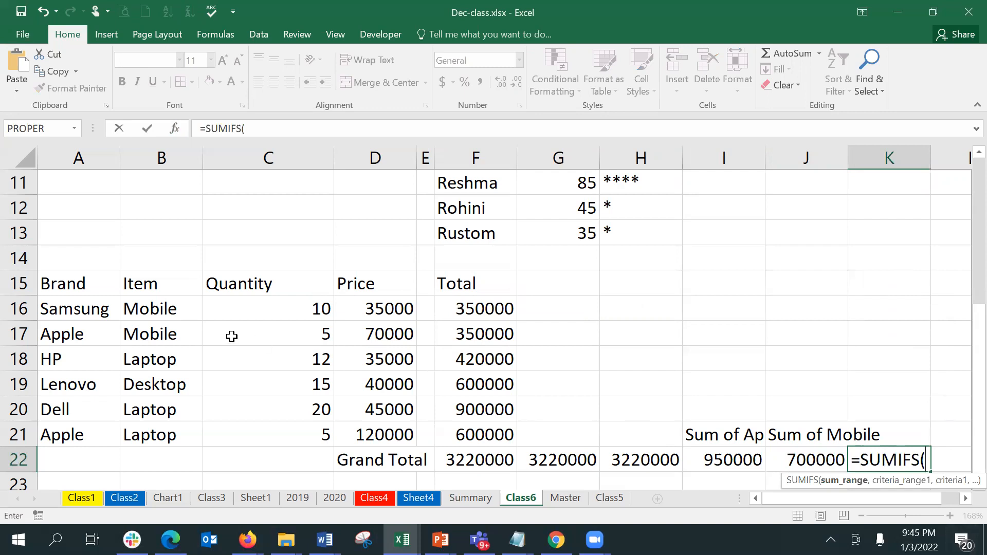
click(170, 128)
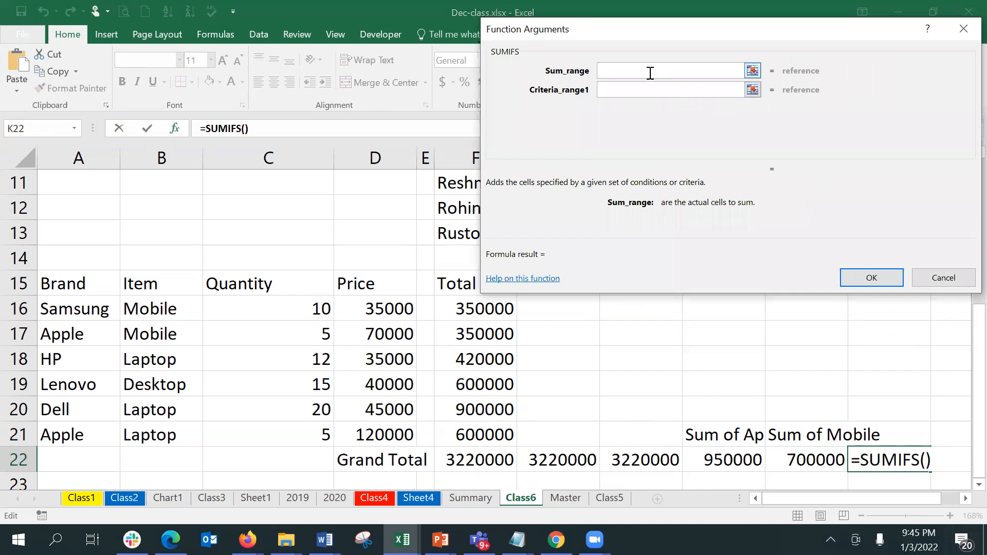
drag(485, 309, 482, 436)
- Set the SUMIFS Criteria_range1 to the brand cells A16:A21 and Criteria1 to A17 (Apple)
click(623, 89)
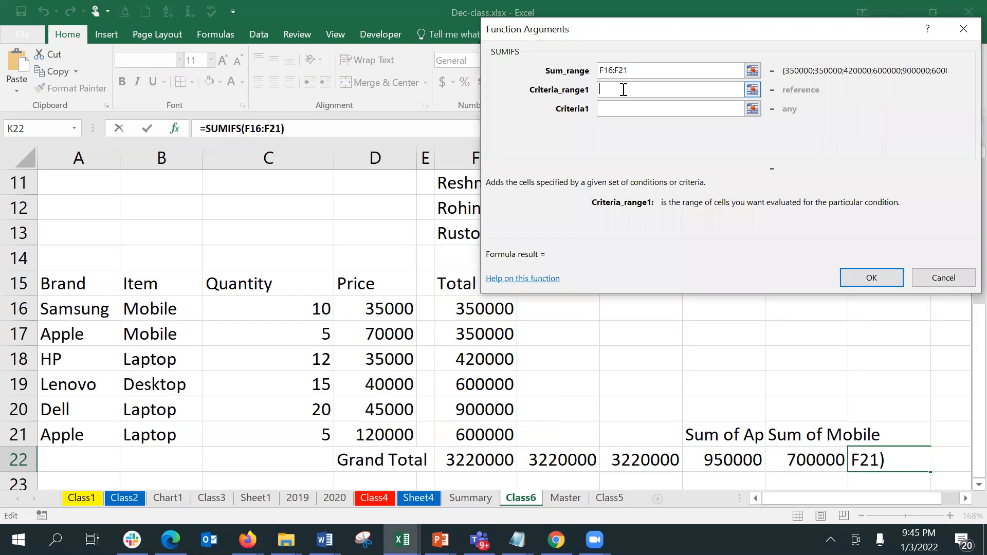
drag(82, 310, 83, 435)
click(633, 105)
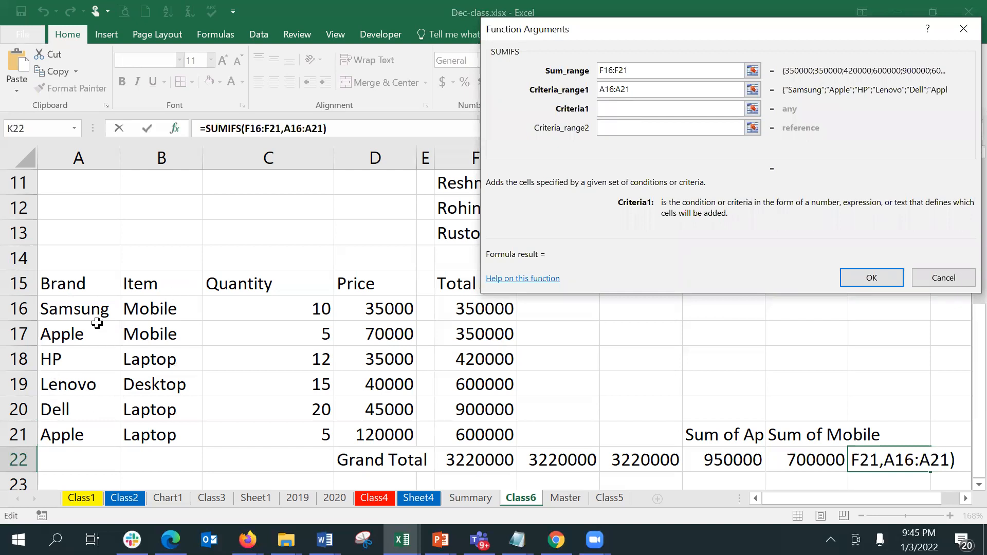
click(64, 335)
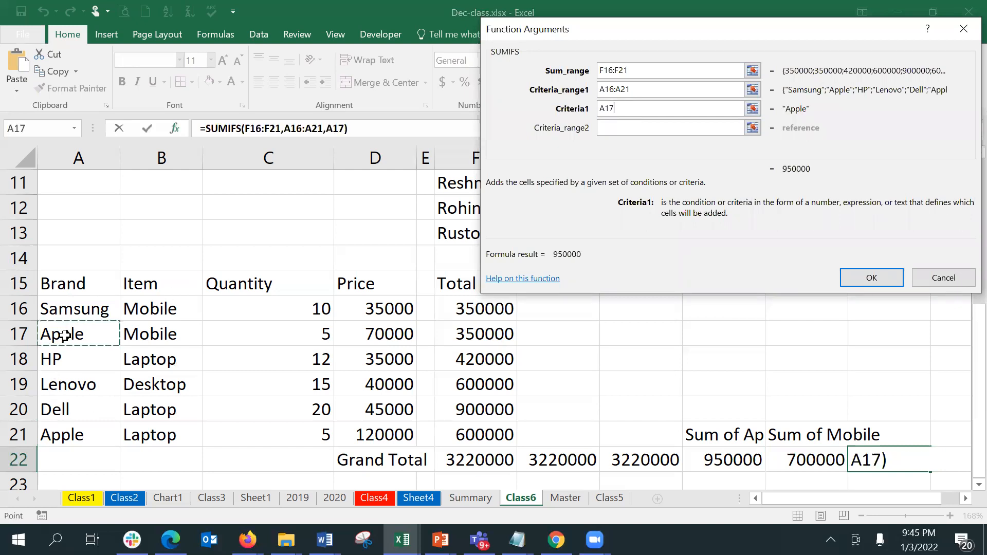
- Complete the SUMIFS in K22 with B16:B21 as Criteria_range2 and B21 (Laptop) as Criteria2, and recheck its arguments
click(631, 131)
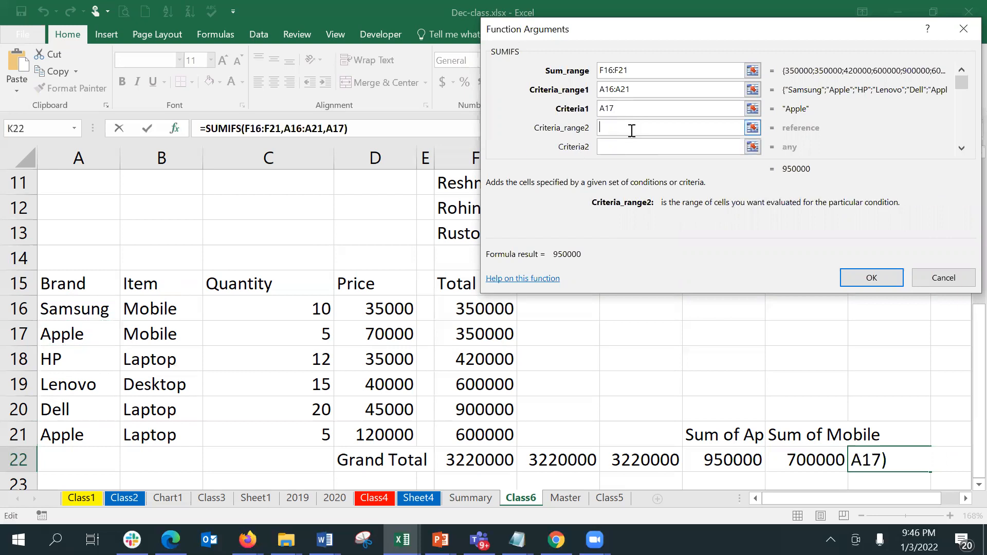
drag(167, 314, 166, 426)
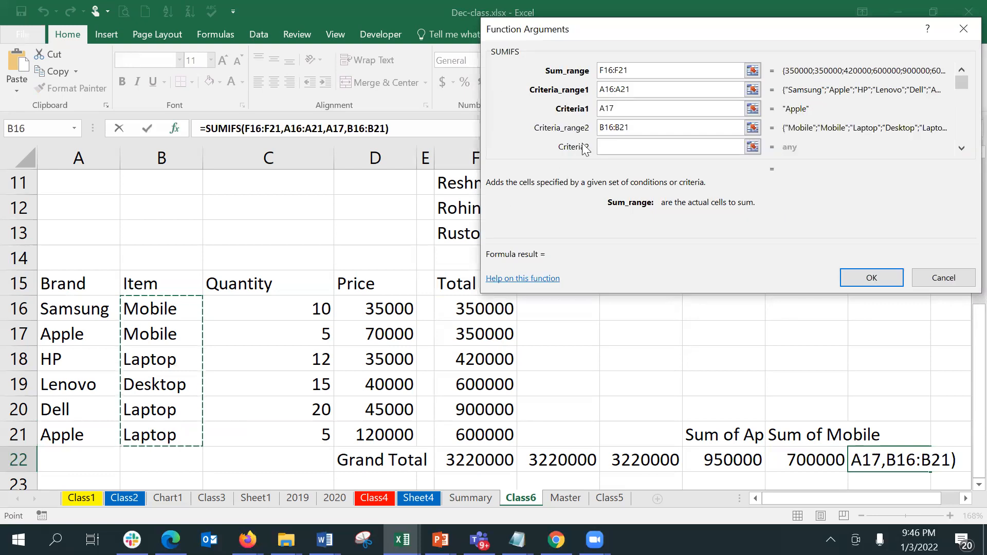
click(640, 146)
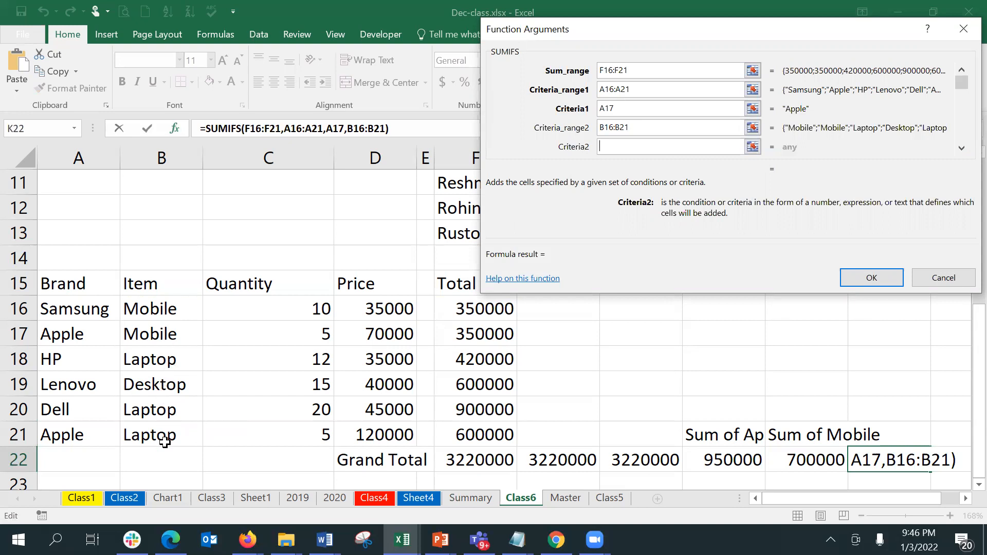
click(165, 441)
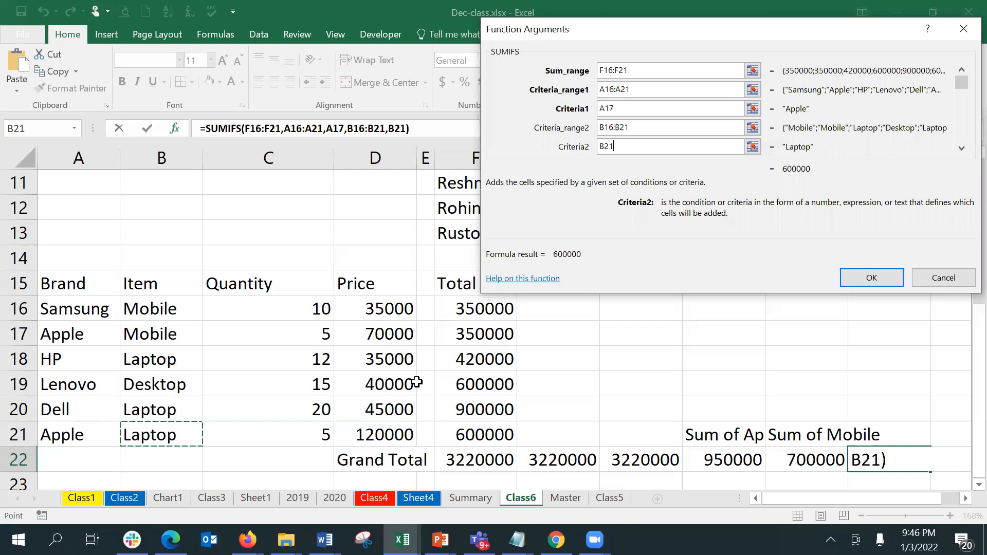
click(866, 285)
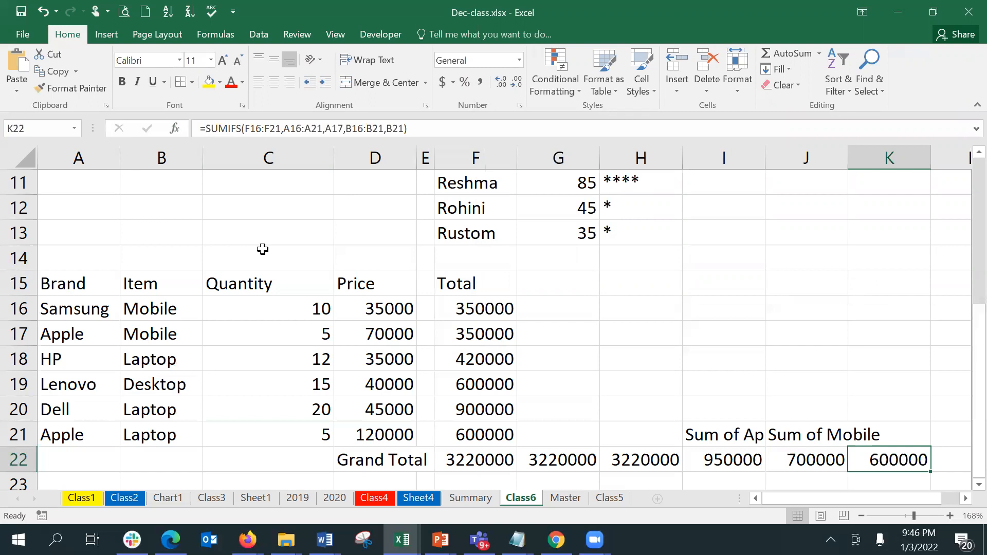
click(178, 127)
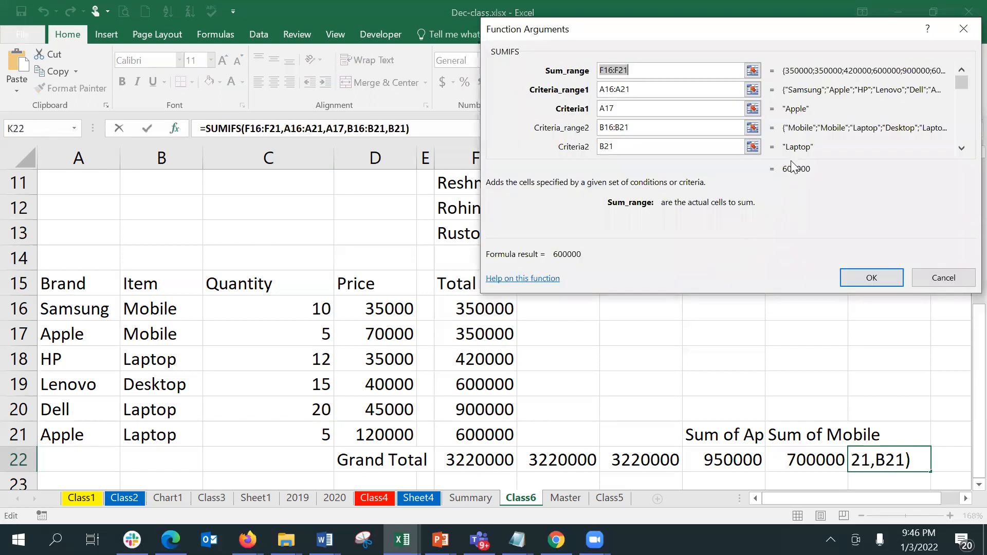
click(882, 272)
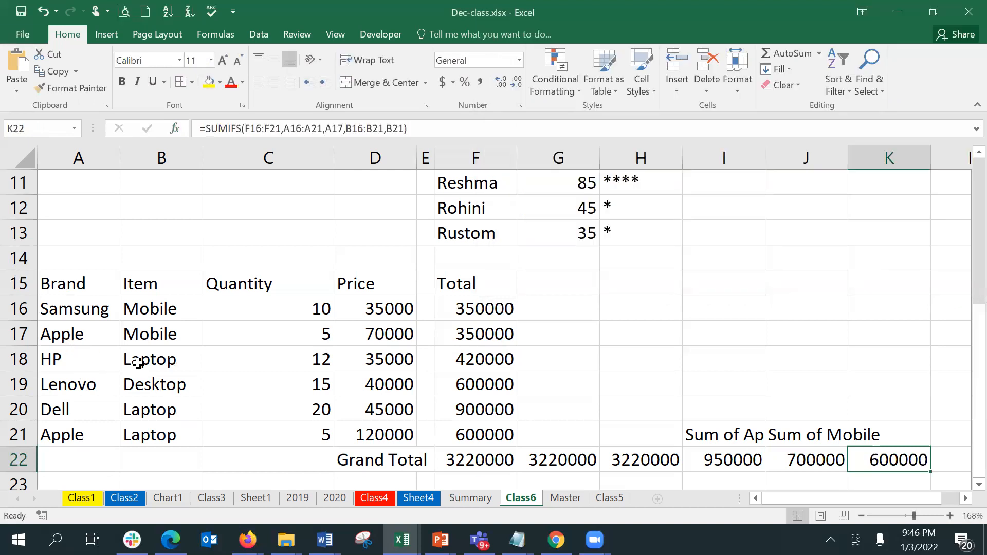
- Change the brand in A18 to Apple
click(77, 368)
text(Apple)
key(Return)
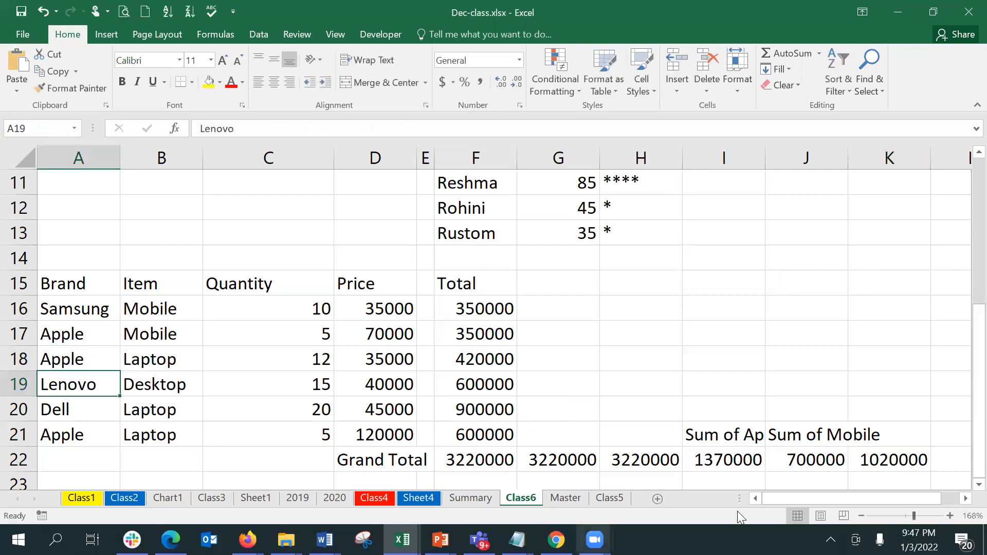
- Examine the ranges and criteria cells referenced by the SUMIFS formula in K22, leaving the formula as it is
click(880, 459)
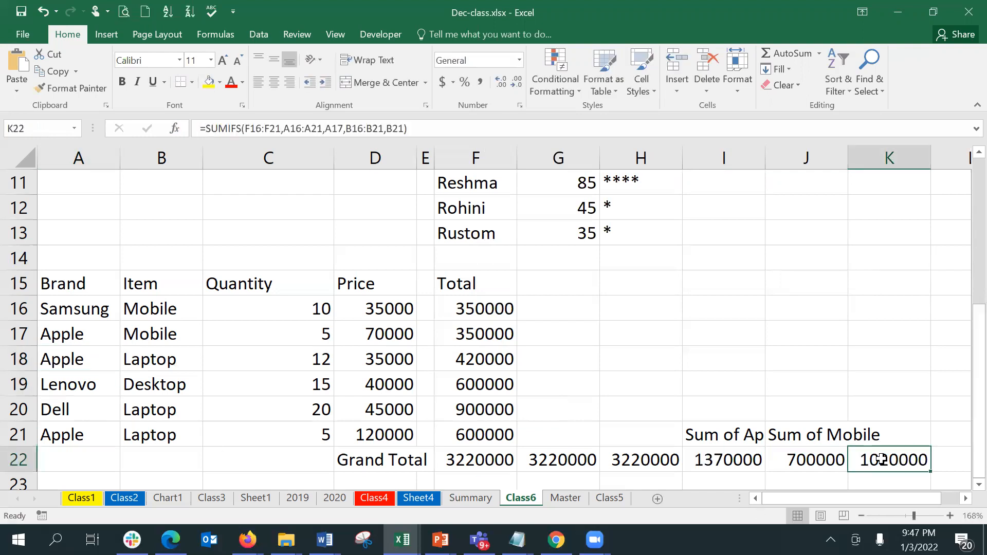
double_click(881, 459)
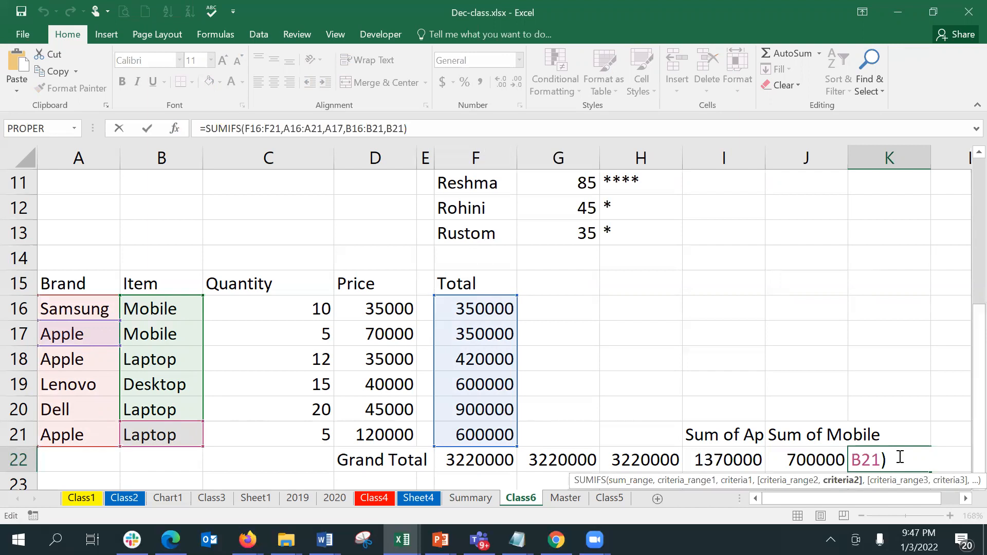
key(Return)
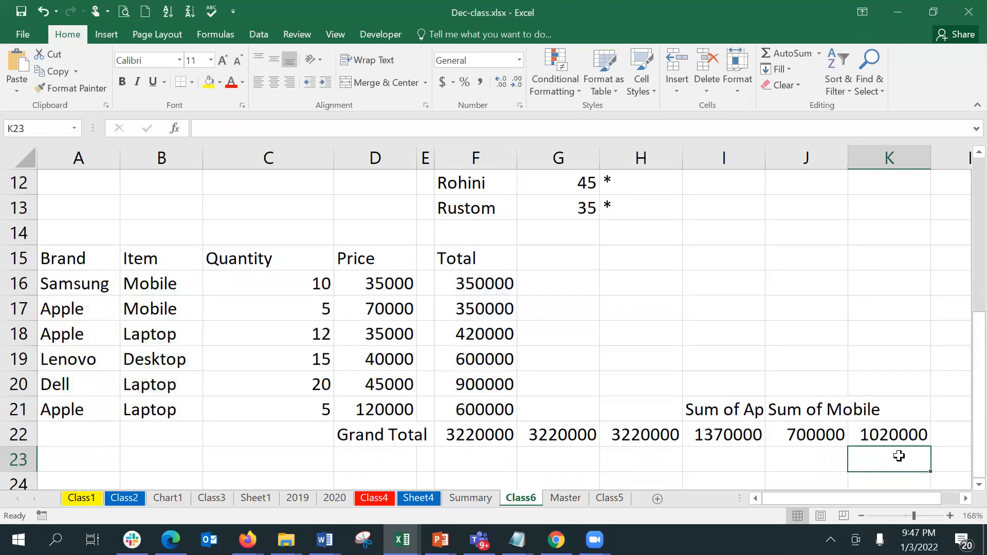
key(Up)
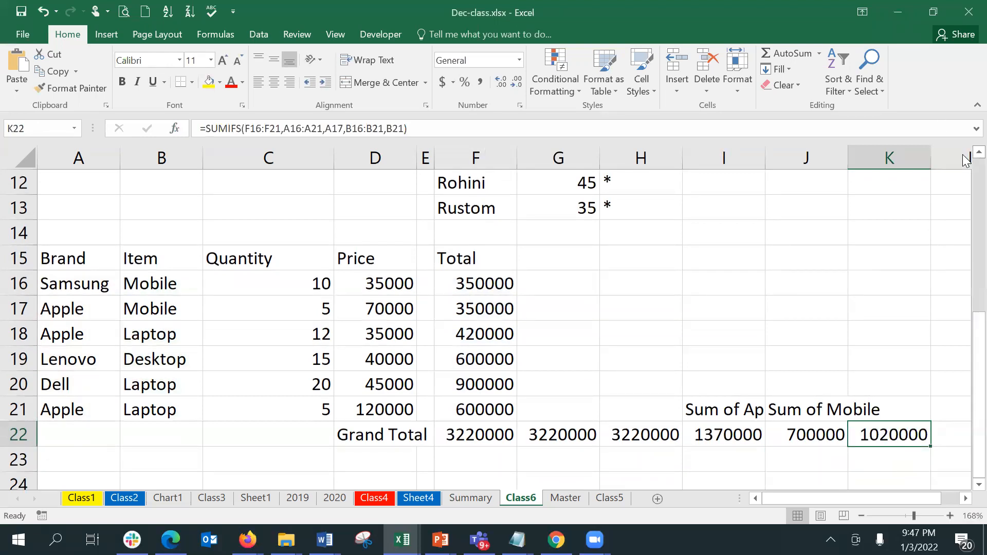
- Trace the precedents of the SUMIFS formula in K22, then remove the tracing arrows
scroll(966, 161, up, 1)
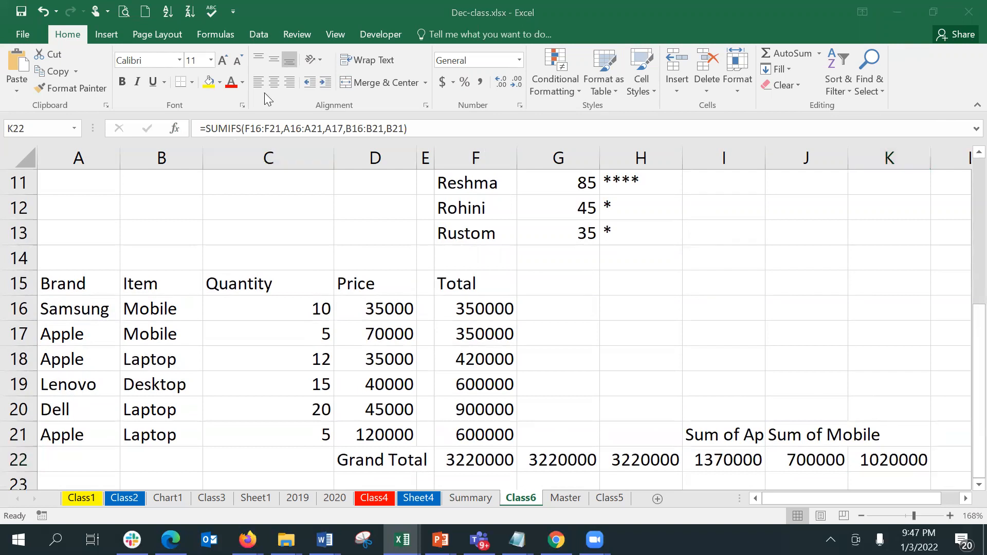
click(218, 36)
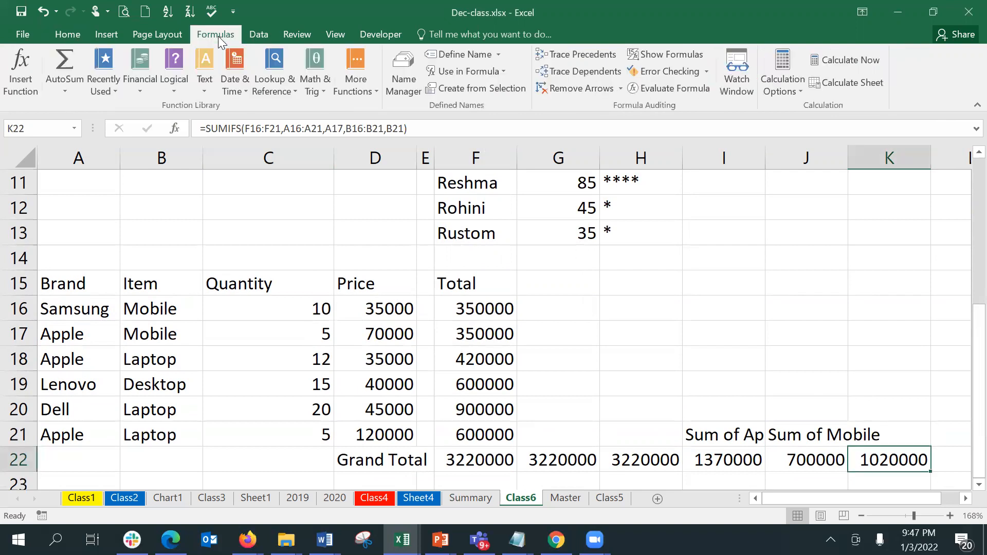
click(568, 59)
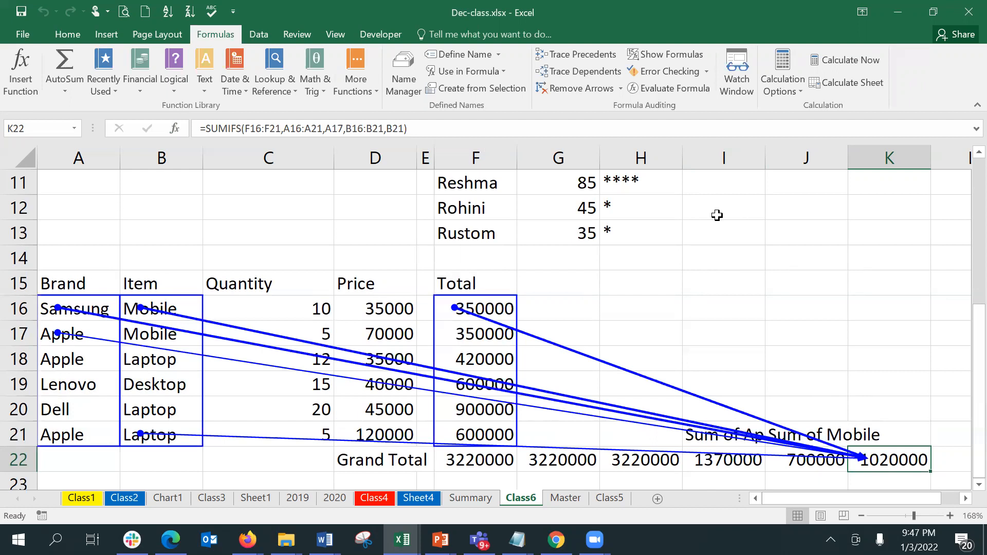
click(593, 90)
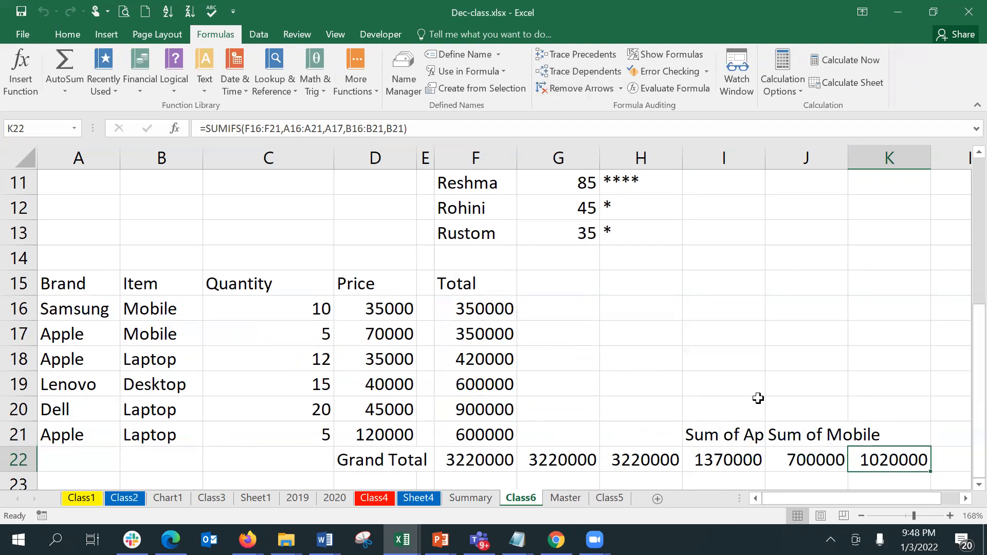
- Label cell K21 as "Sum of Apple & Laptop"
key(Up)
text(Sum of )
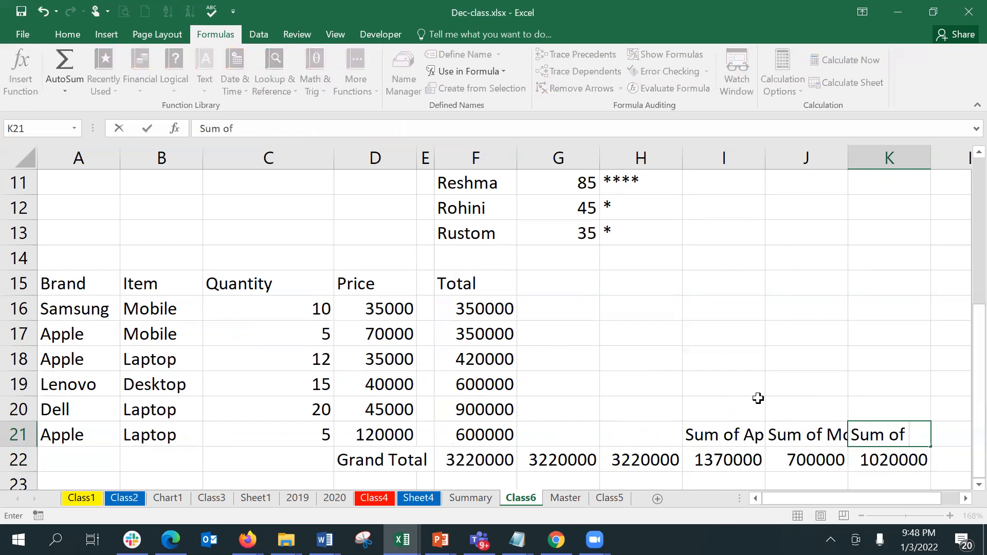
text(Apple & Laptop)
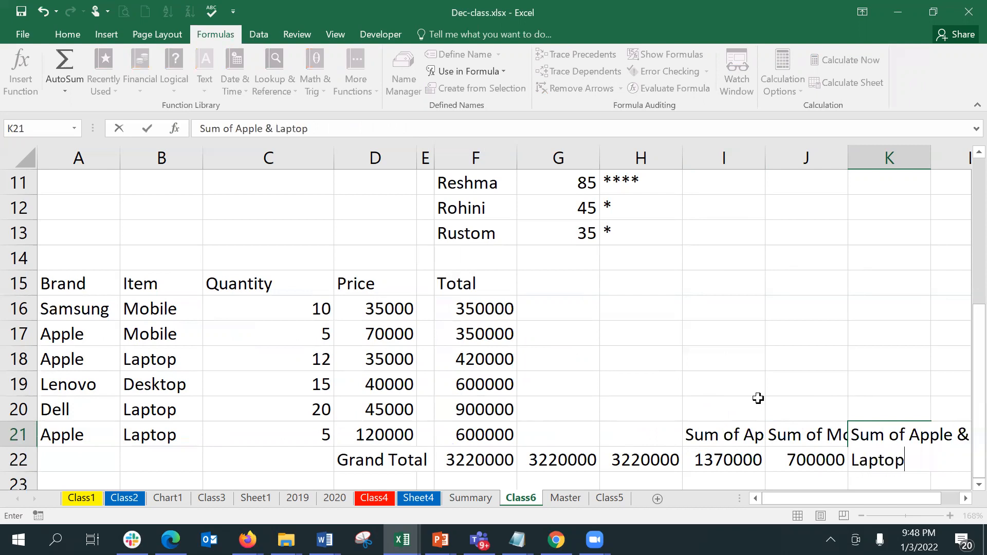
key(Return)
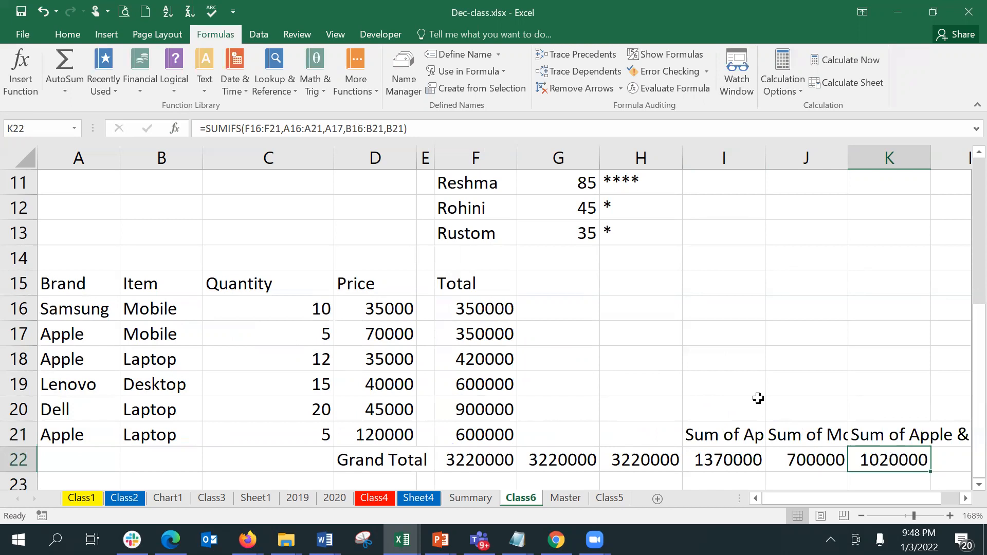
- Merge and center I19:I21 for the "Sum of Apple" label, with top alignment and wrapped text
click(715, 445)
key(shift+Up)
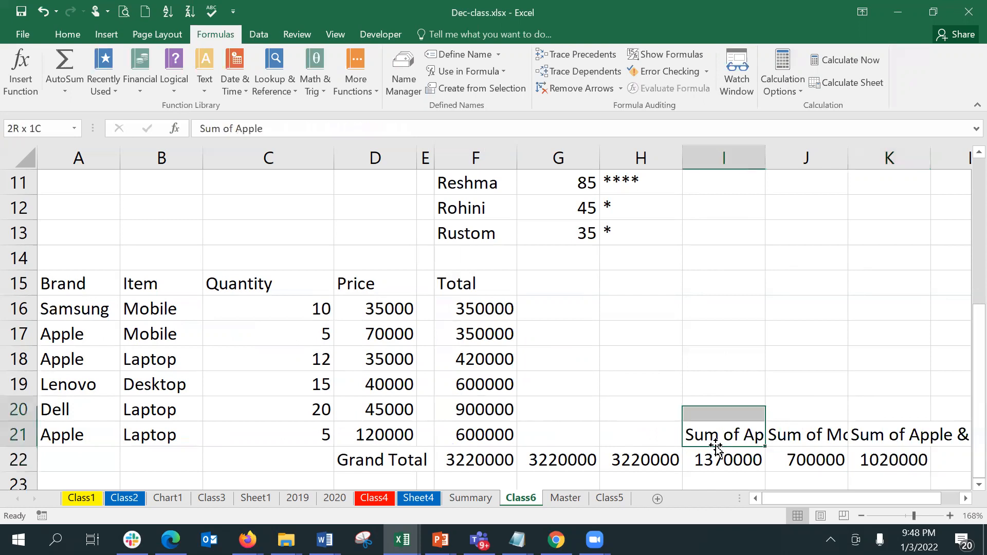
key(shift+Up)
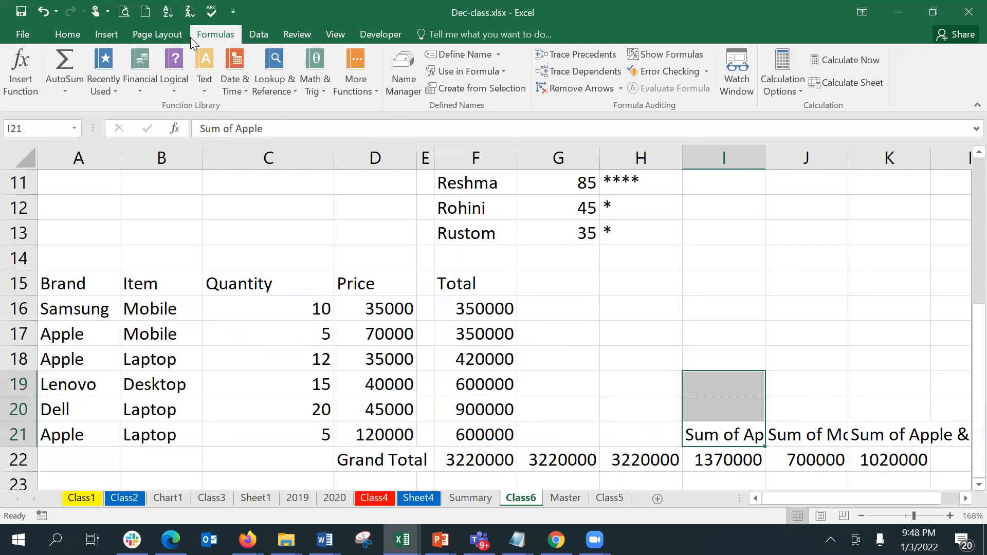
click(70, 34)
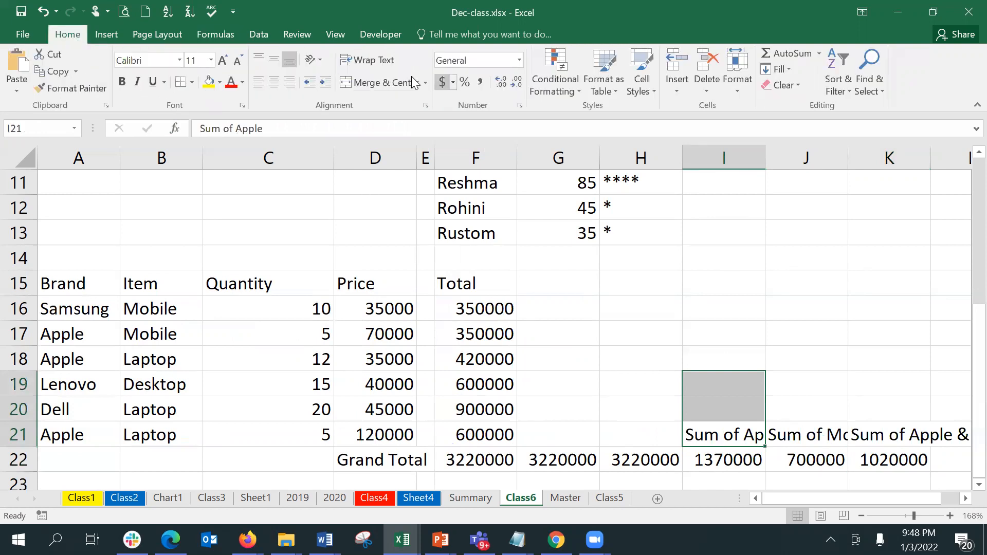
click(361, 82)
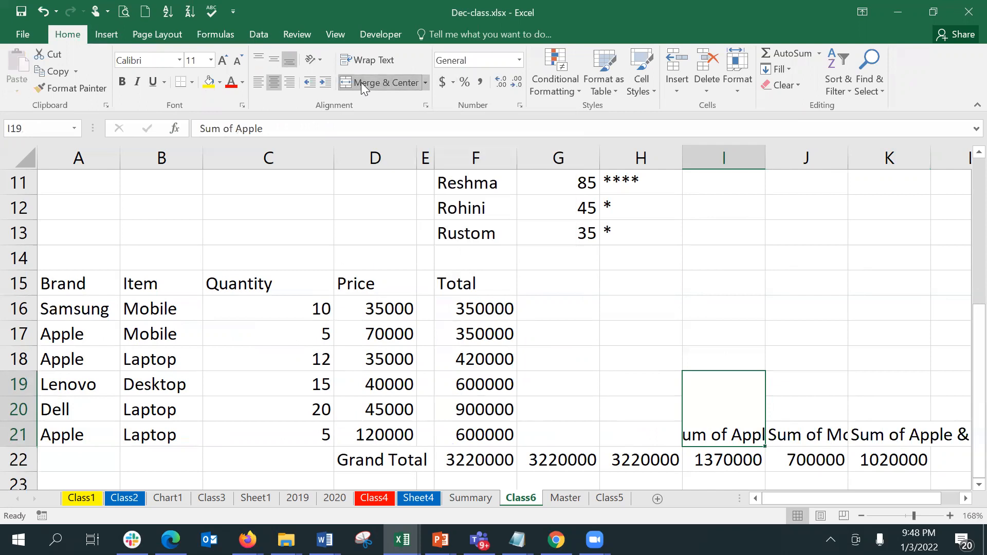
click(257, 60)
click(380, 60)
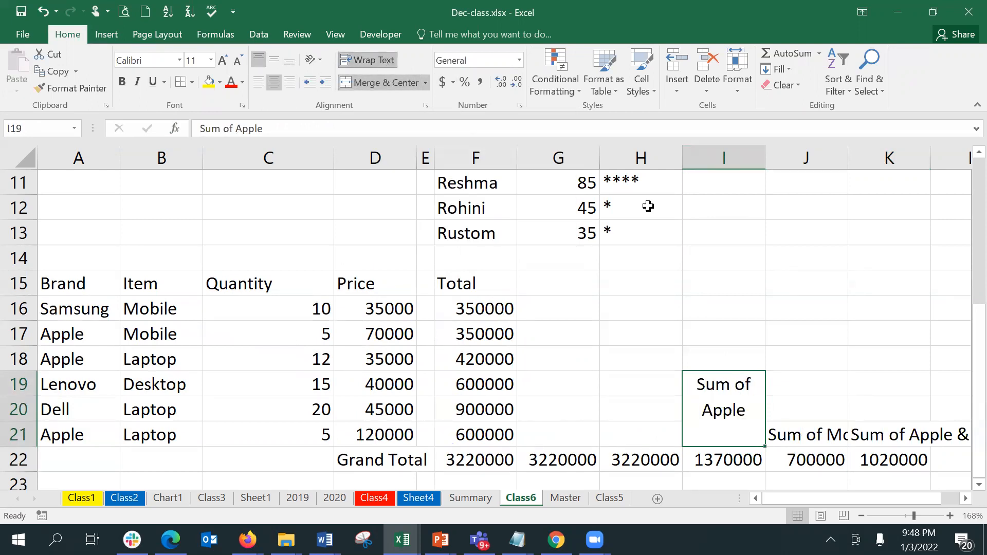
- Wrap the text of the "Sum of Mobile" label, top-align it, and merge and center J19:J21
drag(771, 383, 784, 425)
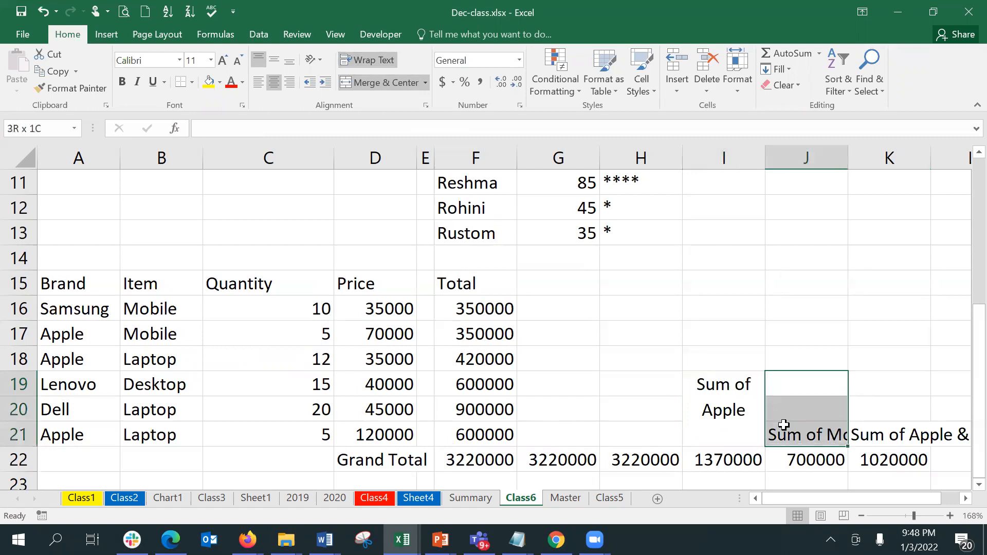
click(380, 59)
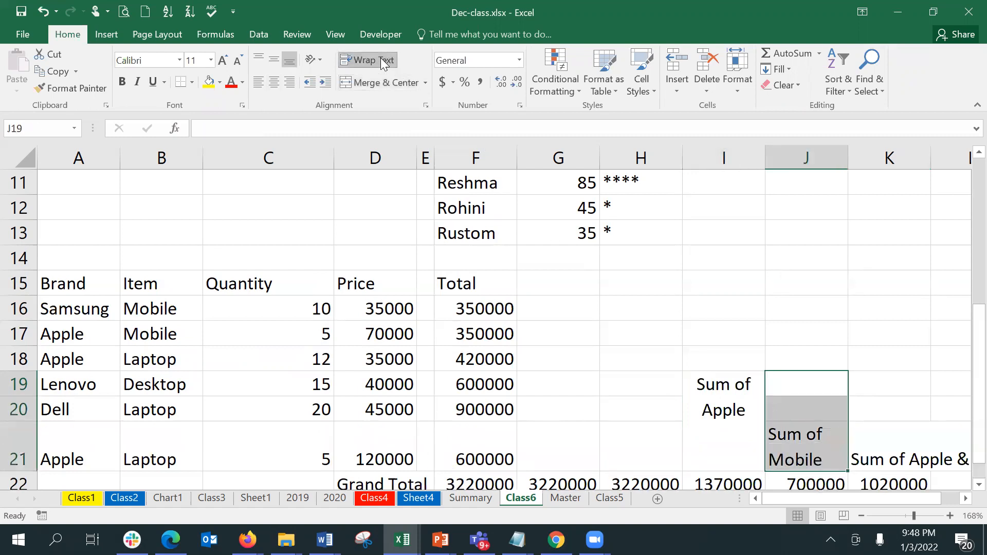
click(258, 60)
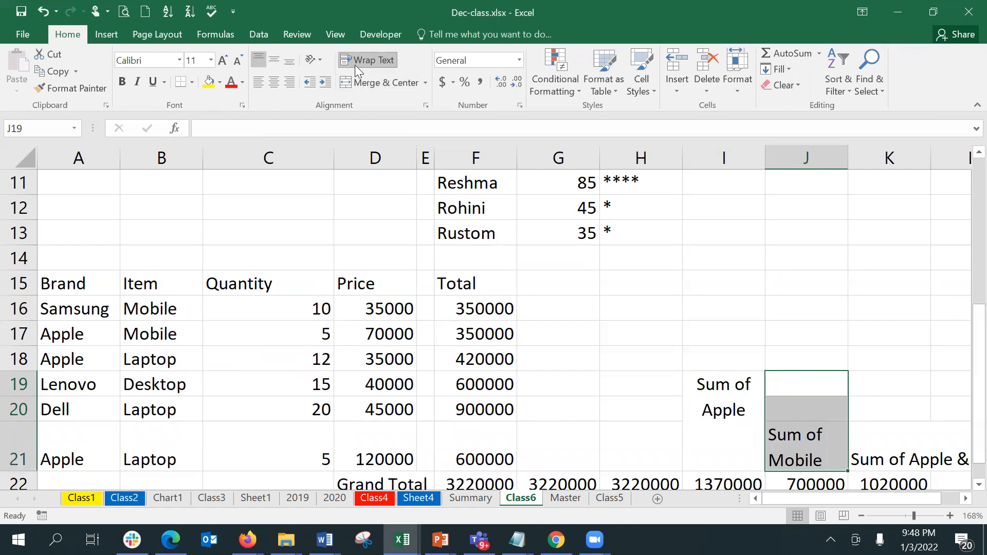
click(366, 82)
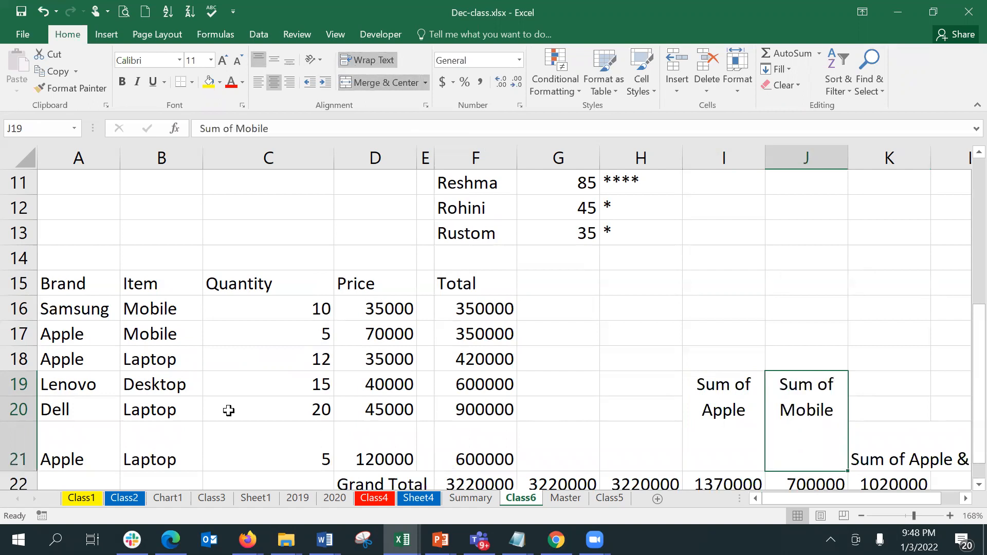
- Auto-fit row 21's height, and merge and center K19:K21 for the "Sum of Apple & Laptop" label with size 10, top-aligned, wrapped text
double_click(18, 472)
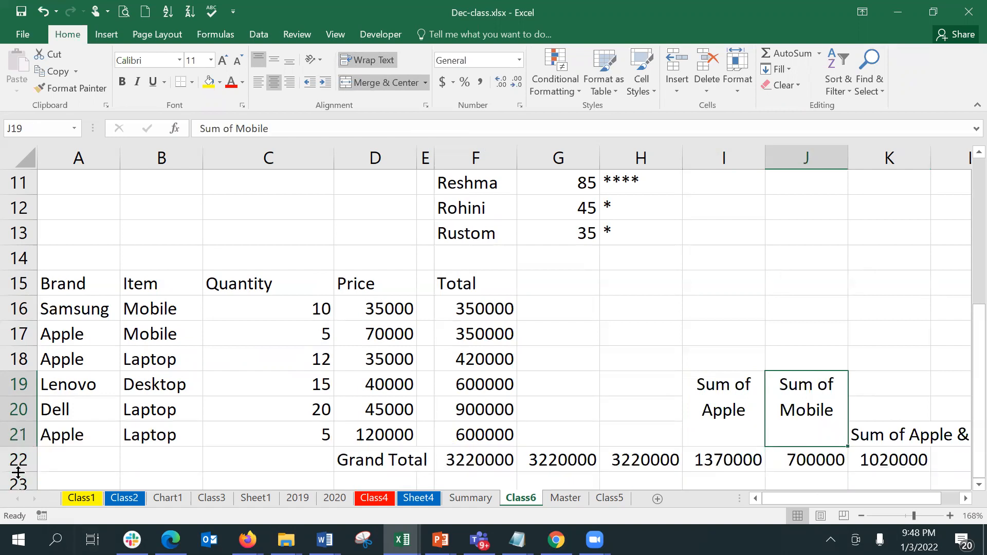
drag(883, 387, 881, 435)
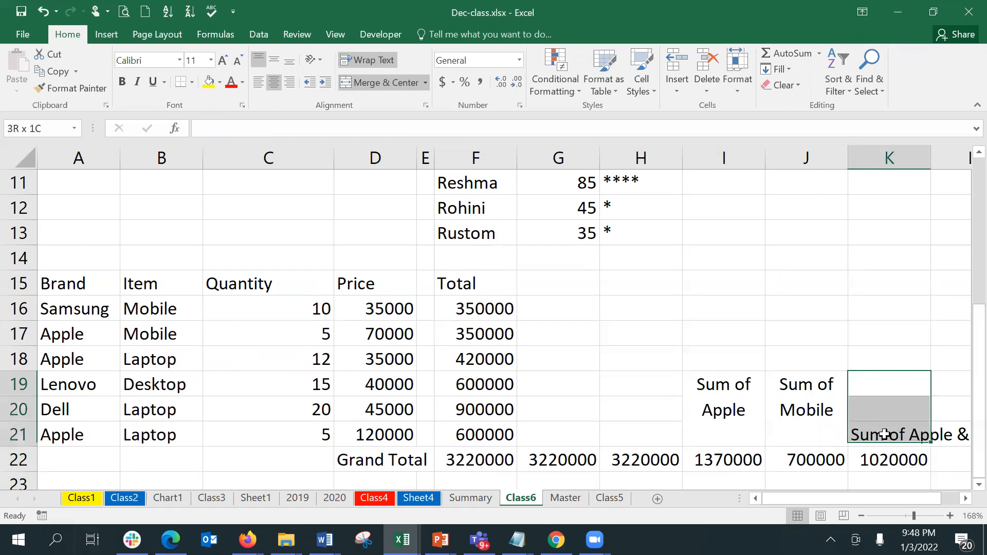
click(386, 83)
click(239, 60)
click(258, 58)
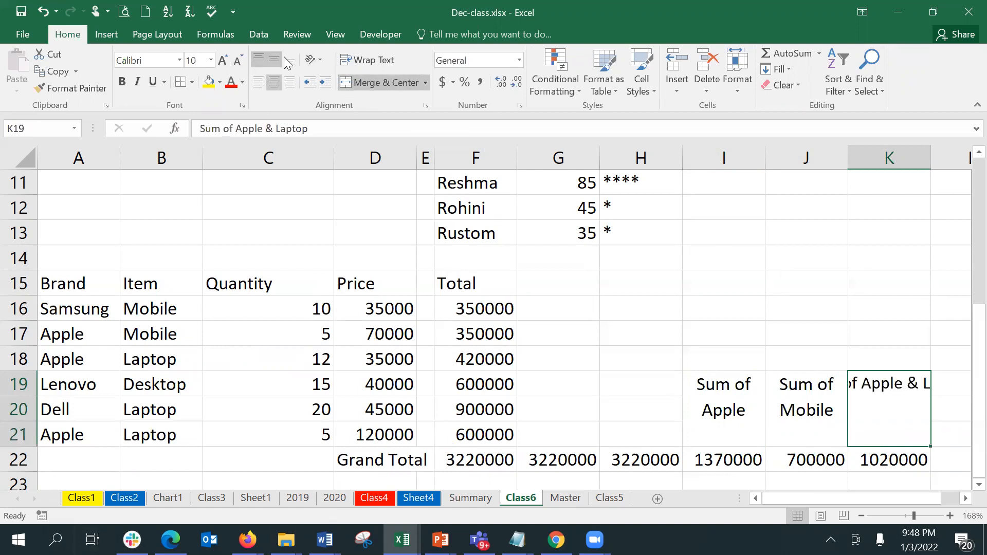
click(362, 61)
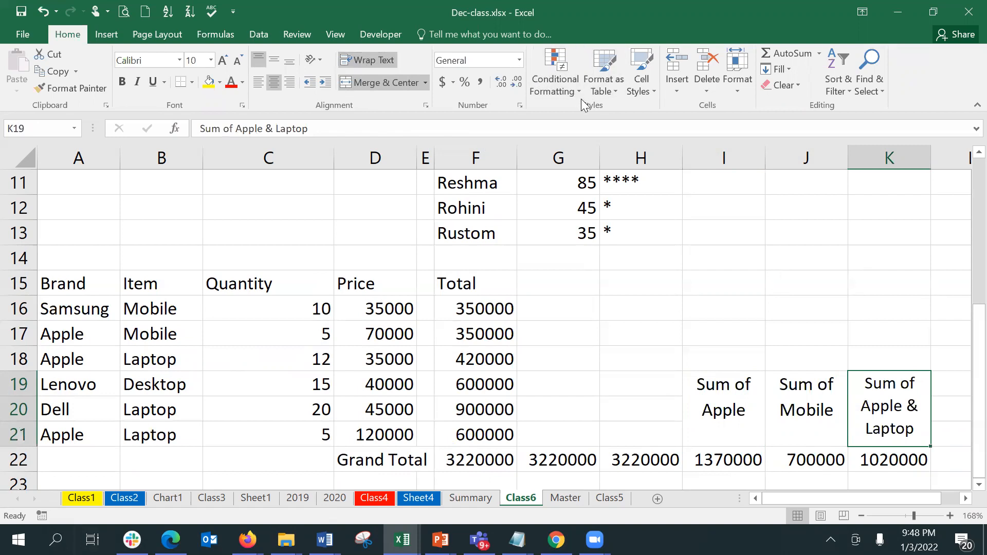
- Review the function arguments of the SUMIFS formula in K22, including the sum range and the first criteria range
click(904, 455)
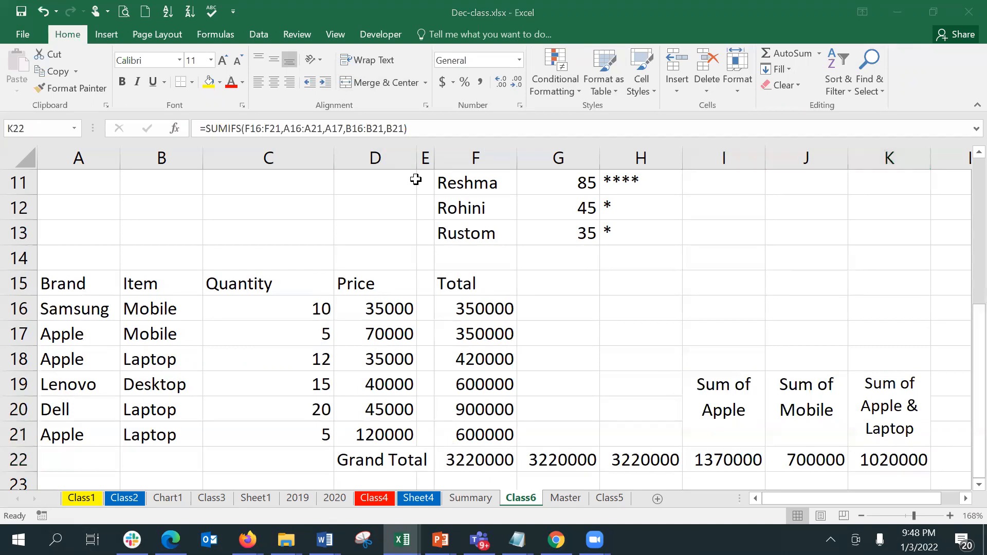
click(175, 135)
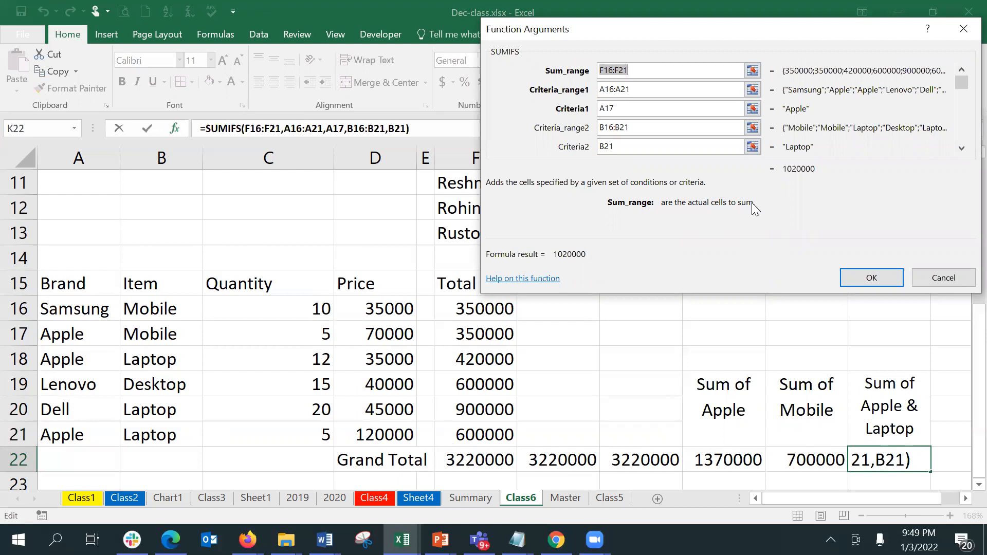
click(663, 89)
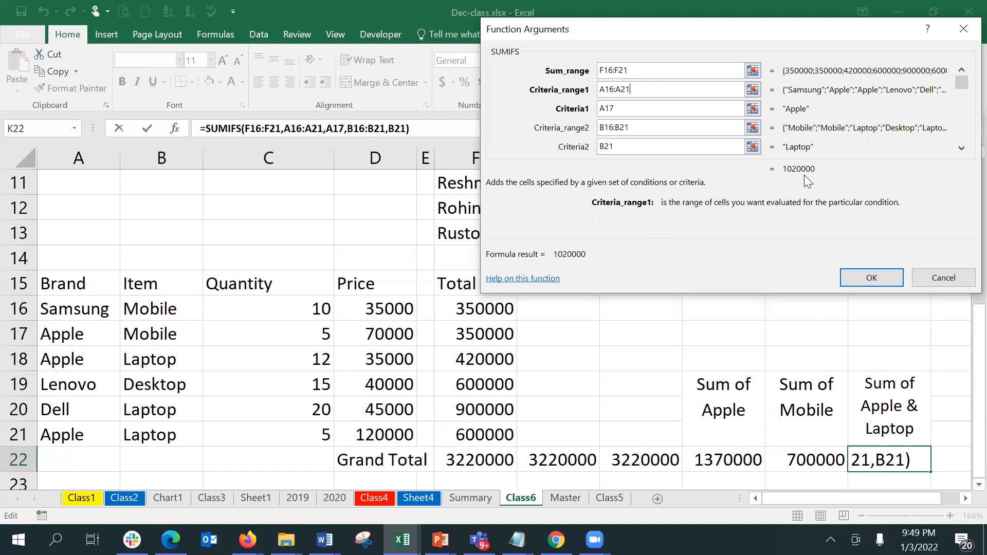
click(865, 275)
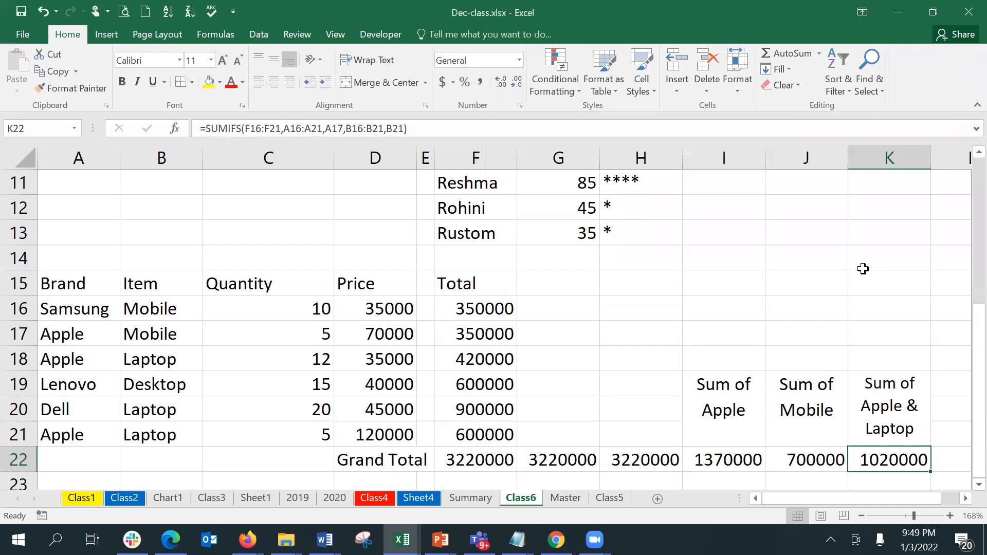
key(Right)
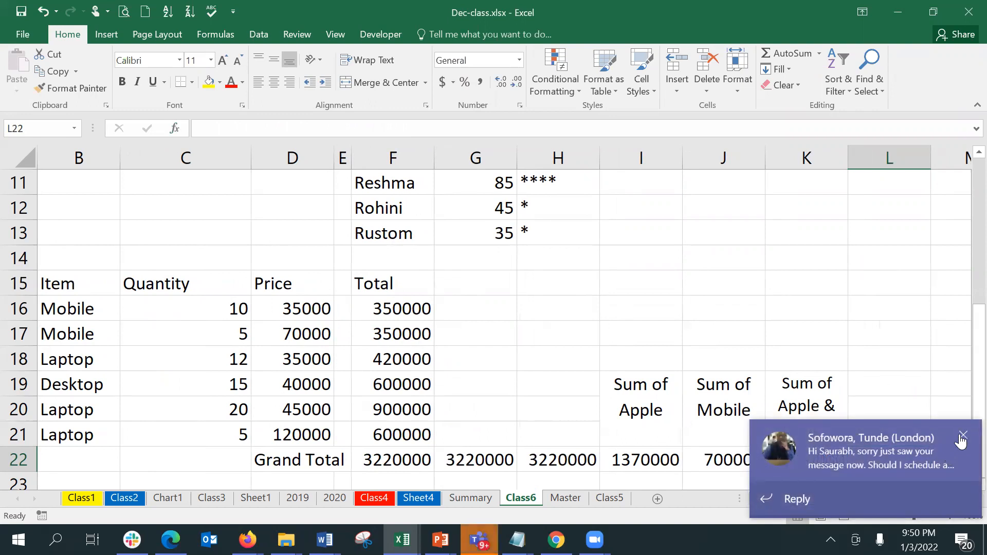
click(961, 435)
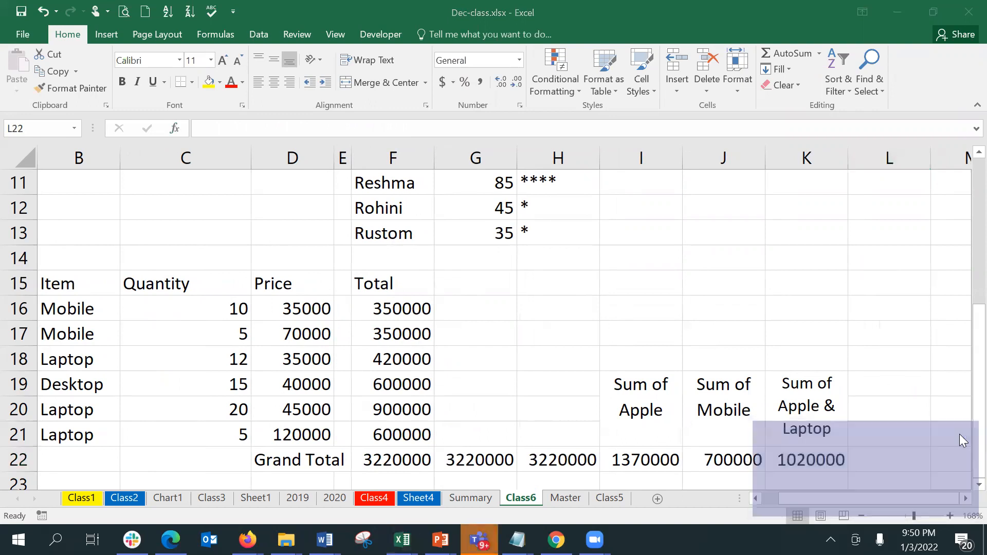
click(491, 403)
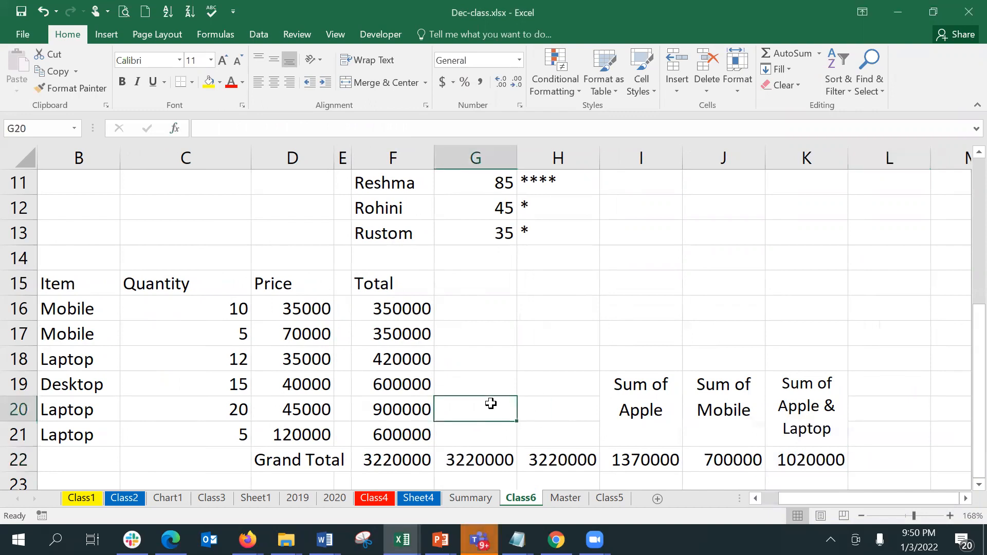
key(Down)
key(Down)
key(Down)
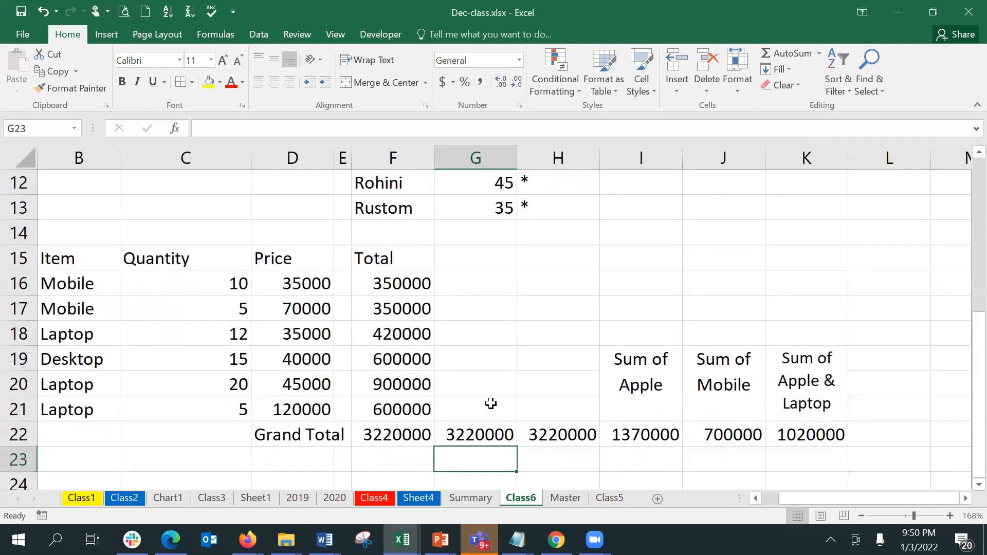
key(Left)
key(Left)
key(Left)
key(Left)
key(Left)
key(Left)
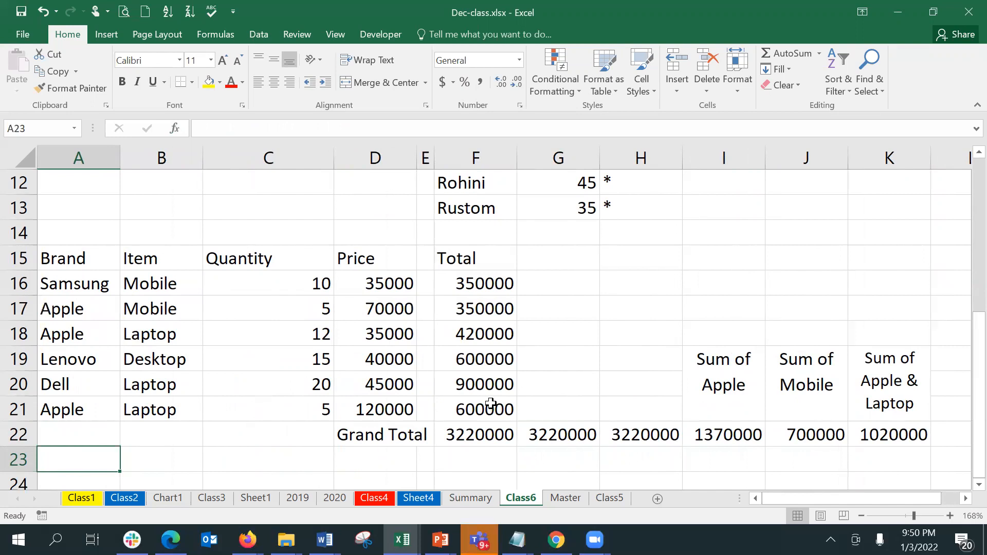
key(Down)
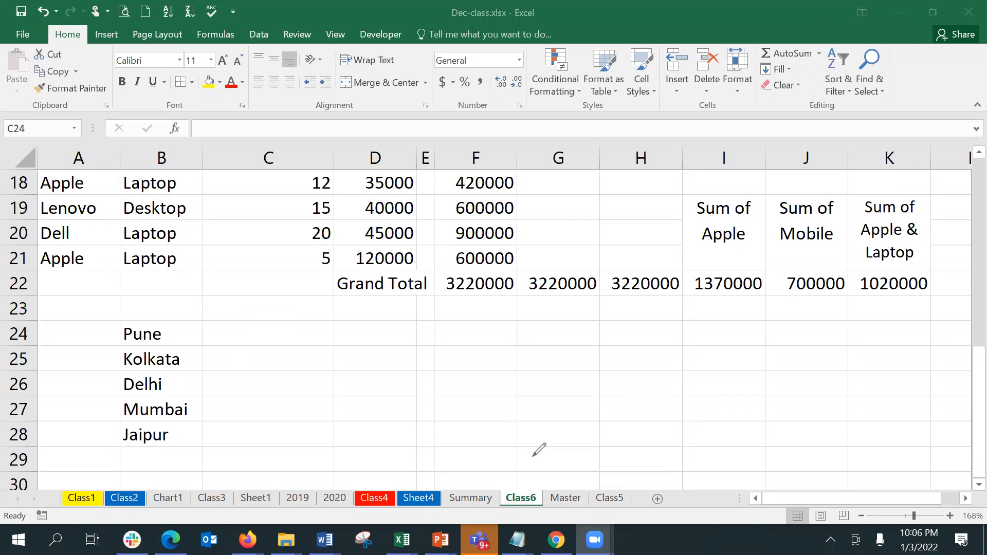
- Enter the month headers Jan, Feb and Mar in C23:E23 above the city rows
click(284, 338)
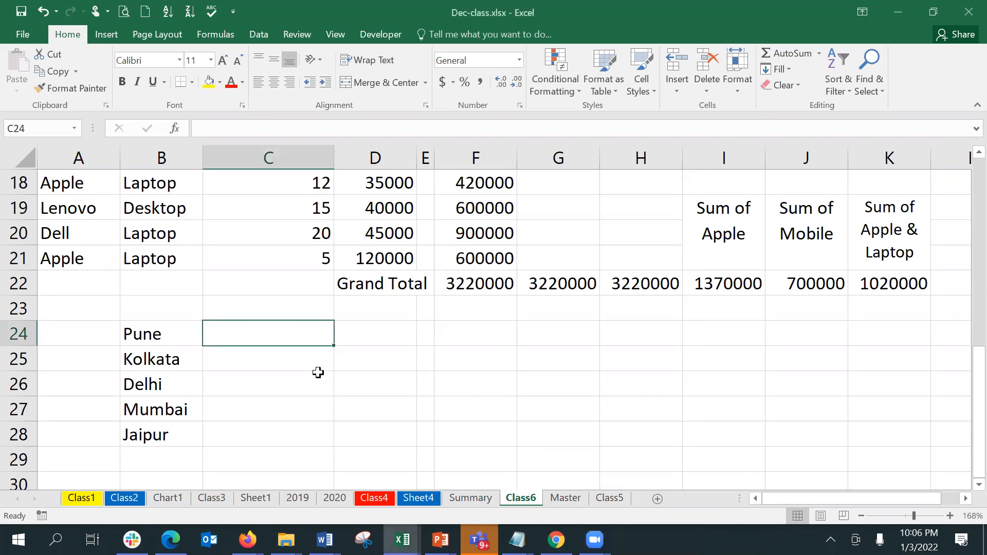
key(Up)
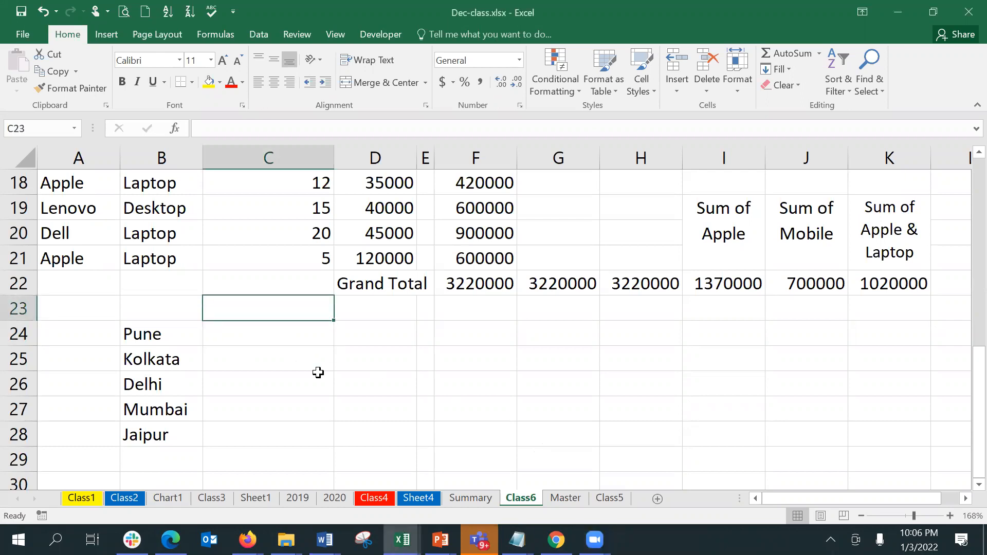
text(Jan)
key(Tab)
text(Feb)
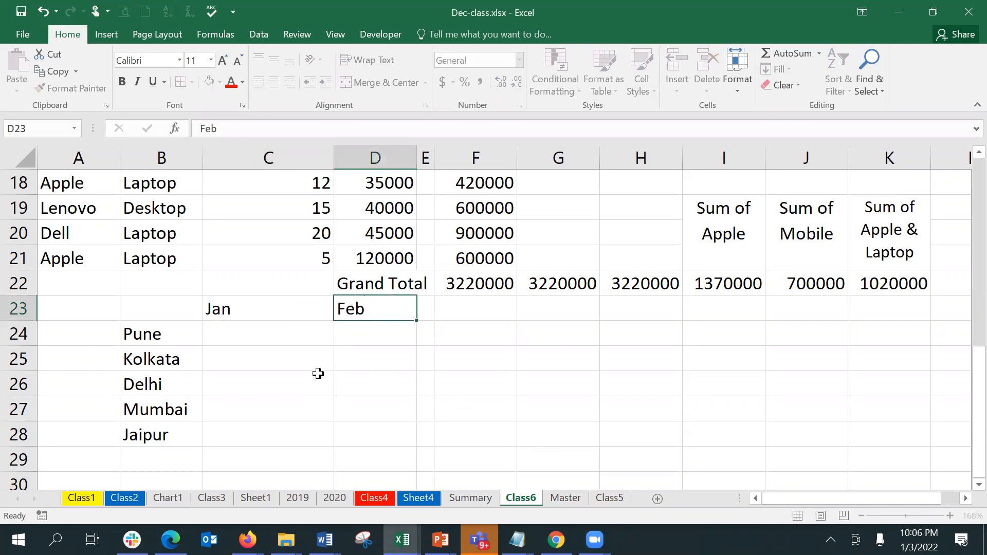
key(Tab)
text(Mar)
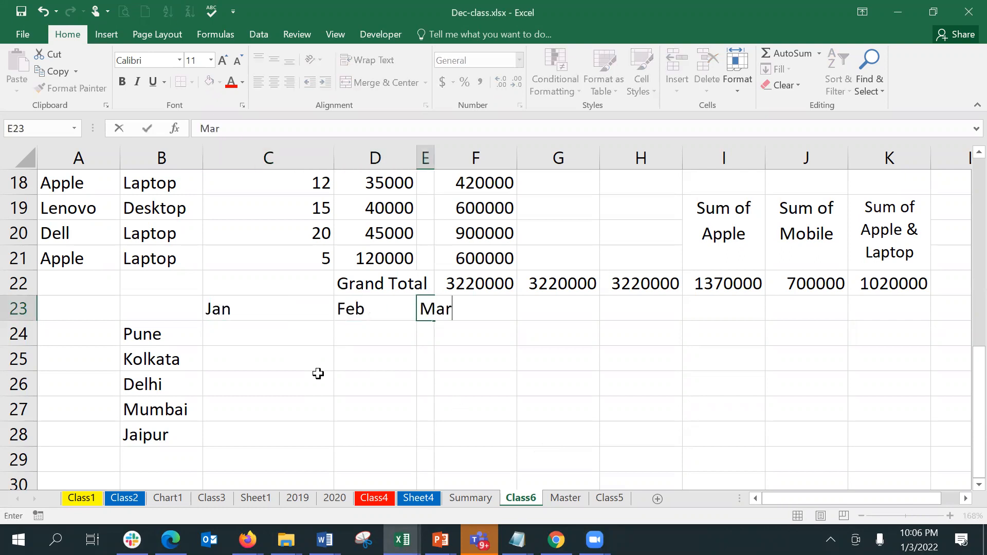
key(Tab)
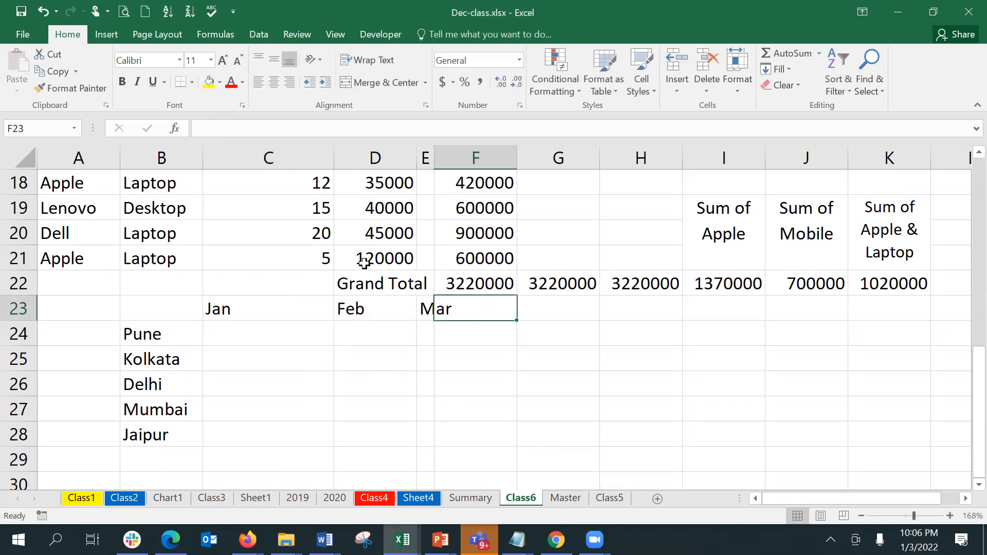
- Auto-fit column E and enter the month headers Apr, May and June in F23:H23
double_click(435, 159)
text(Apr)
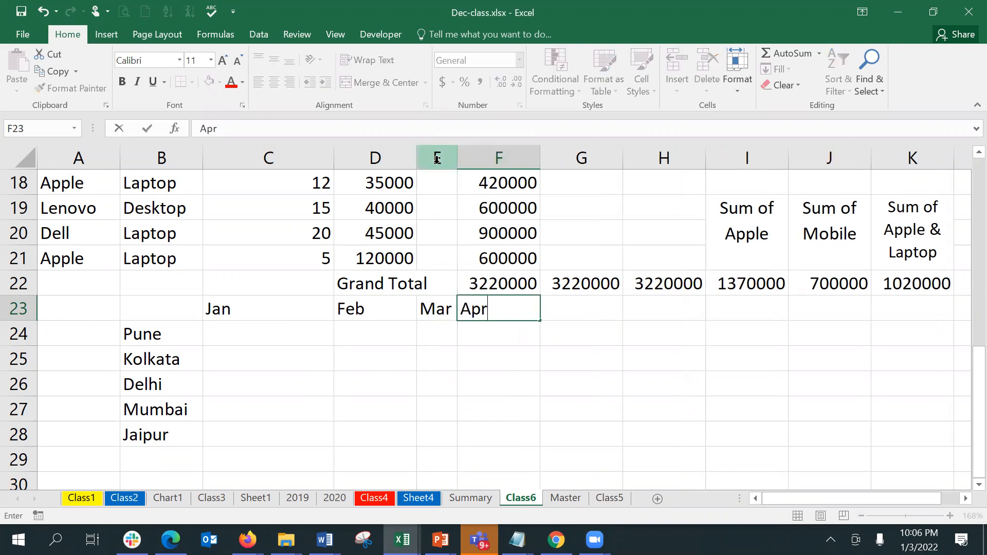
key(Tab)
text(MAy)
key(BackSpace)
key(BackSpace)
text(ay)
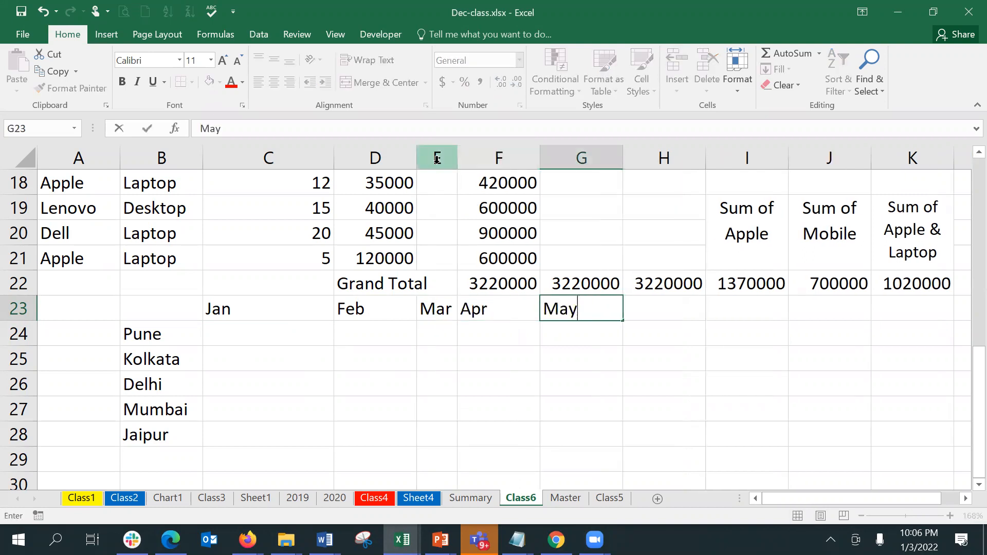
key(Tab)
text(June)
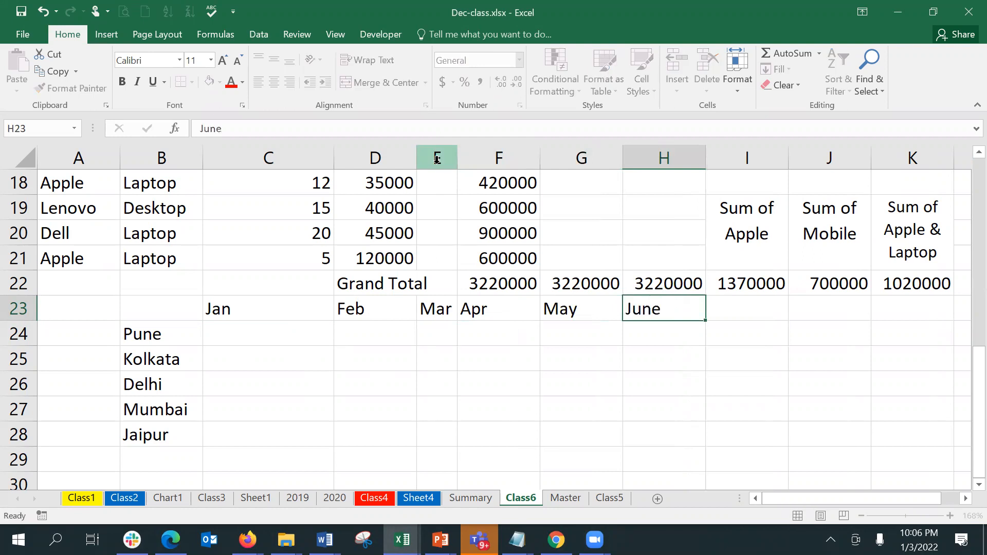
key(Return)
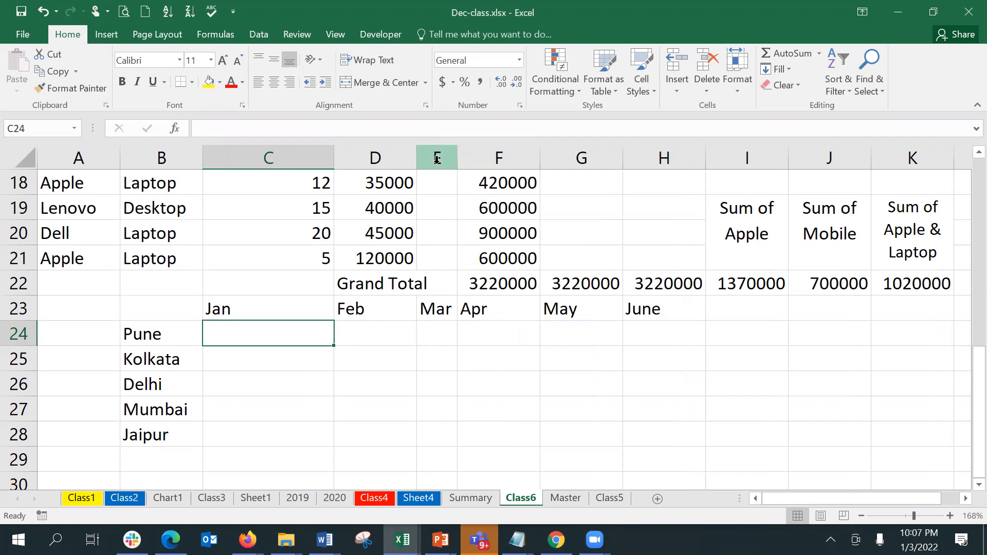
- Enter the Jan values 10, 11, 6, 19 and 5 in C24:C28 for Pune through Jaipur
text(10)
key(Return)
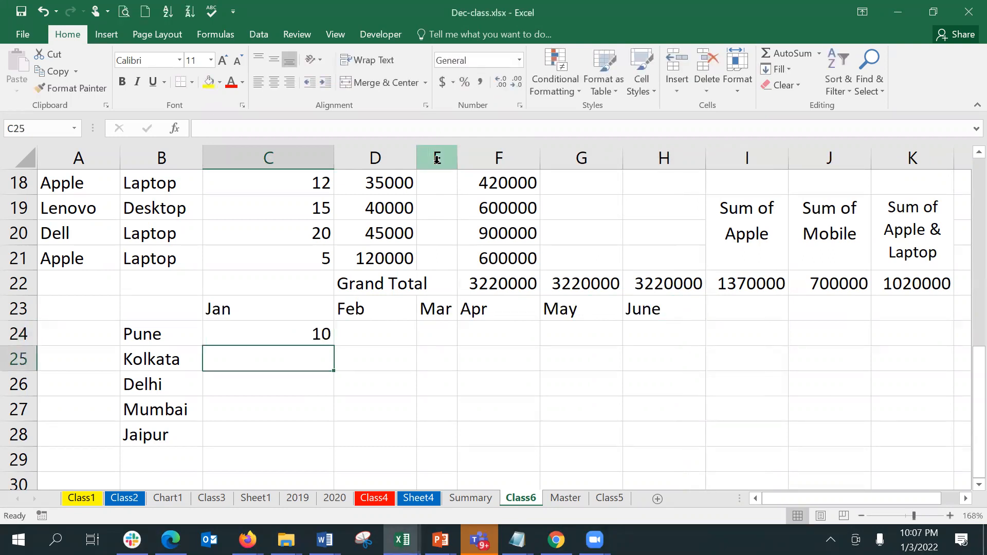
text(11)
key(Return)
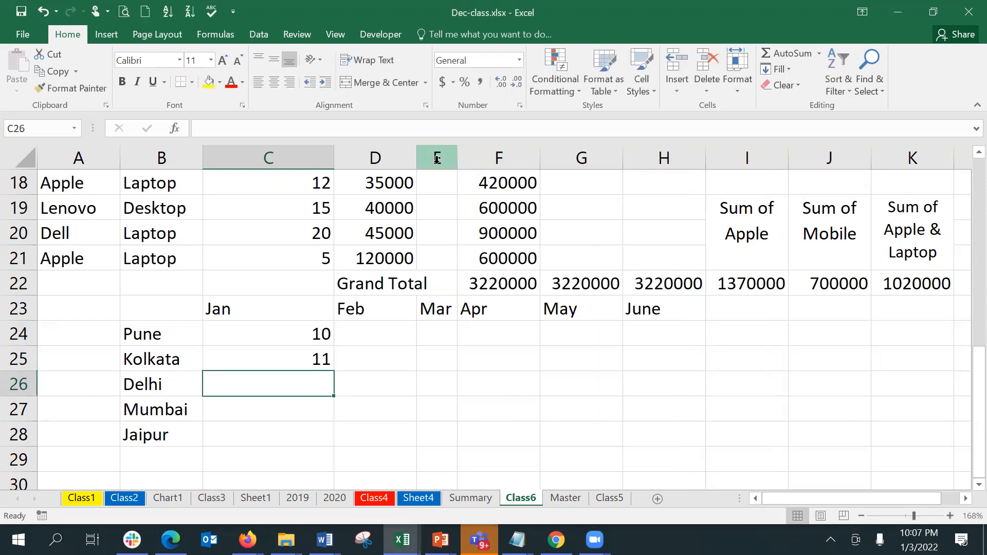
text(6)
key(Return)
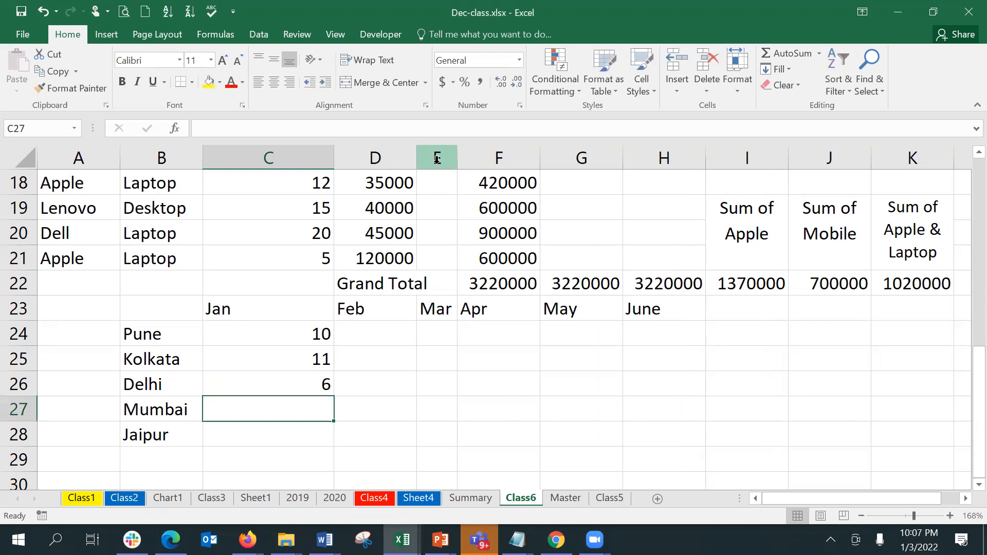
text(19)
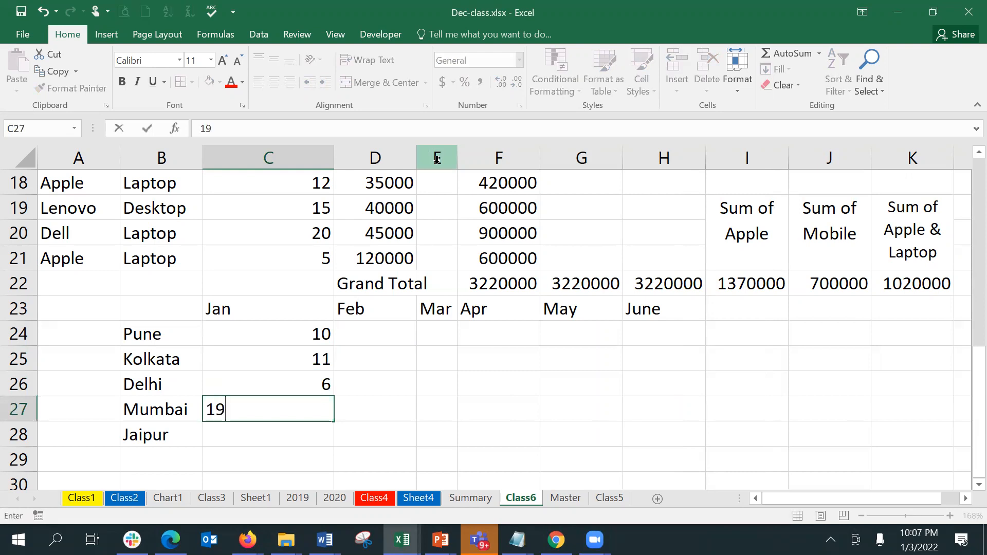
key(Return)
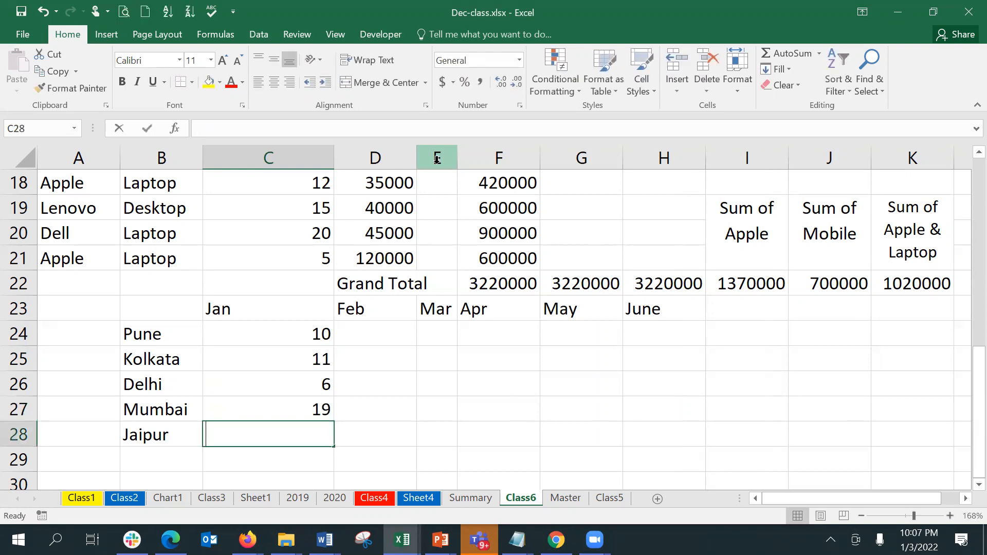
text(5)
key(ctrl+Return)
- Fill C24:H28 with a linear series in rows, using a step value of 2
key(Up)
key(Up)
key(Up)
key(Up)
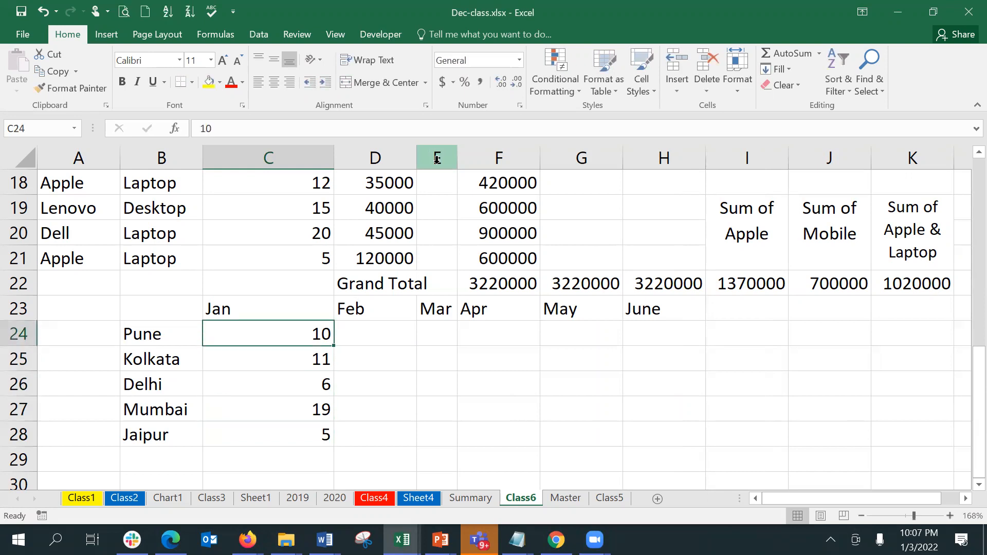
key(shift+Down)
key(shift+Down)
key(shift+Down)
key(shift+Down)
key(shift+Right)
key(shift+Right)
key(shift+Right)
key(shift+Right)
key(shift+Right)
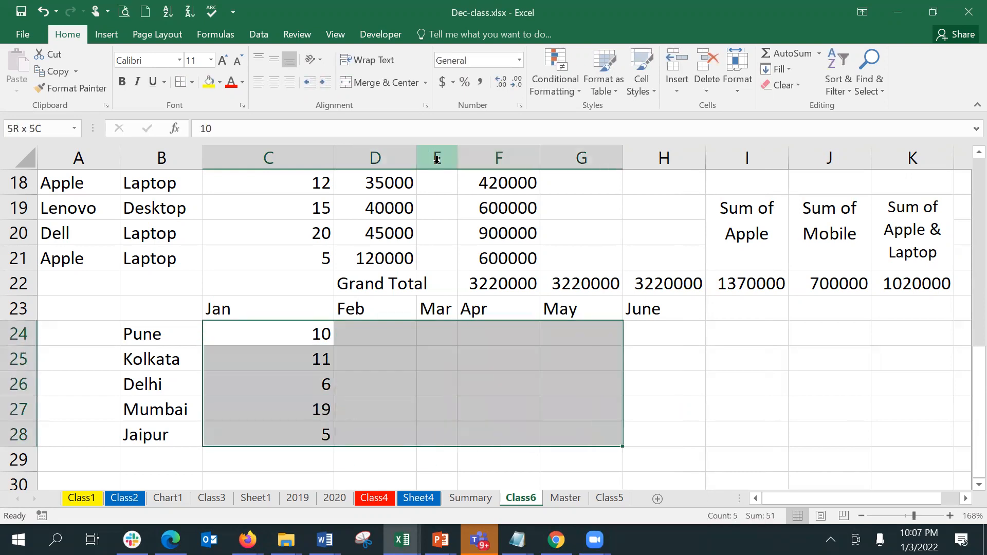
click(791, 70)
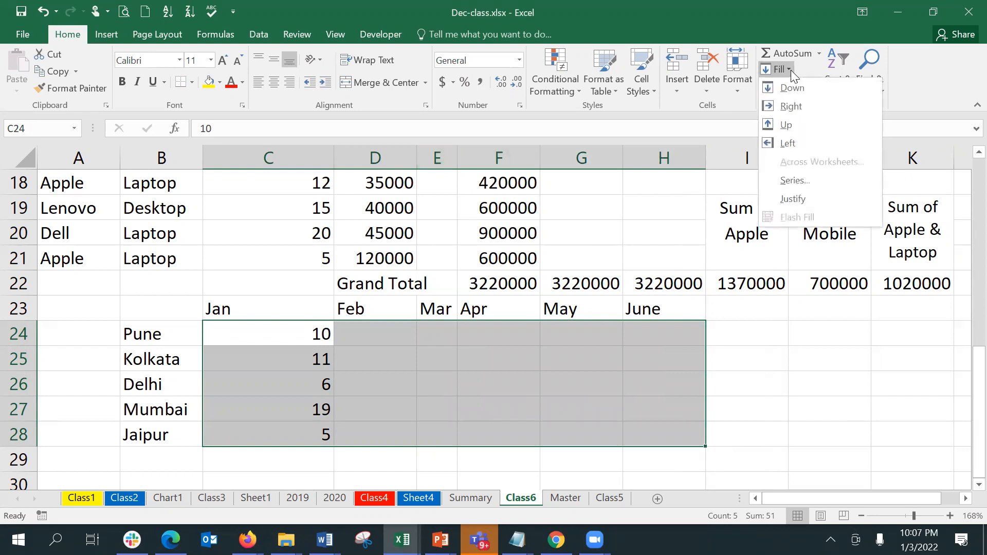
click(818, 180)
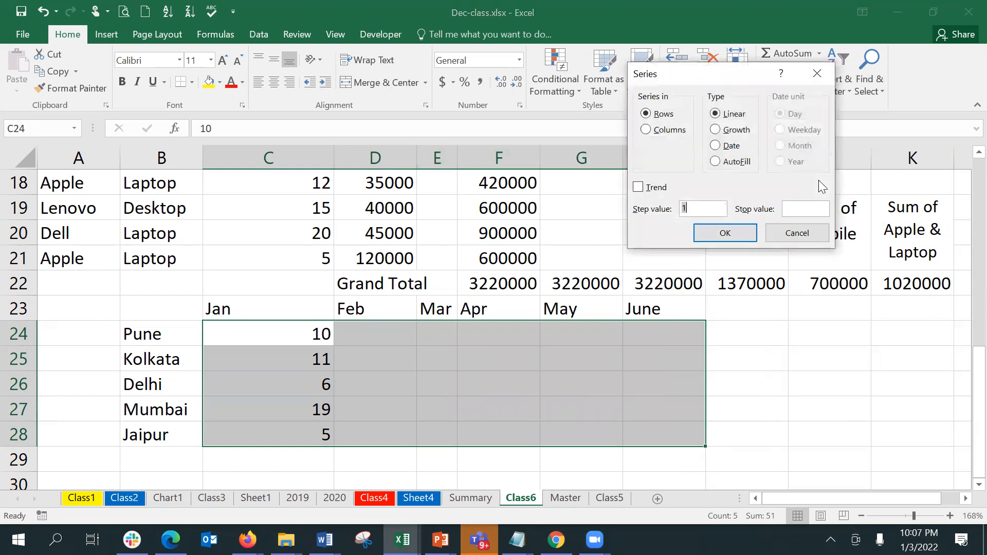
text(2)
key(Return)
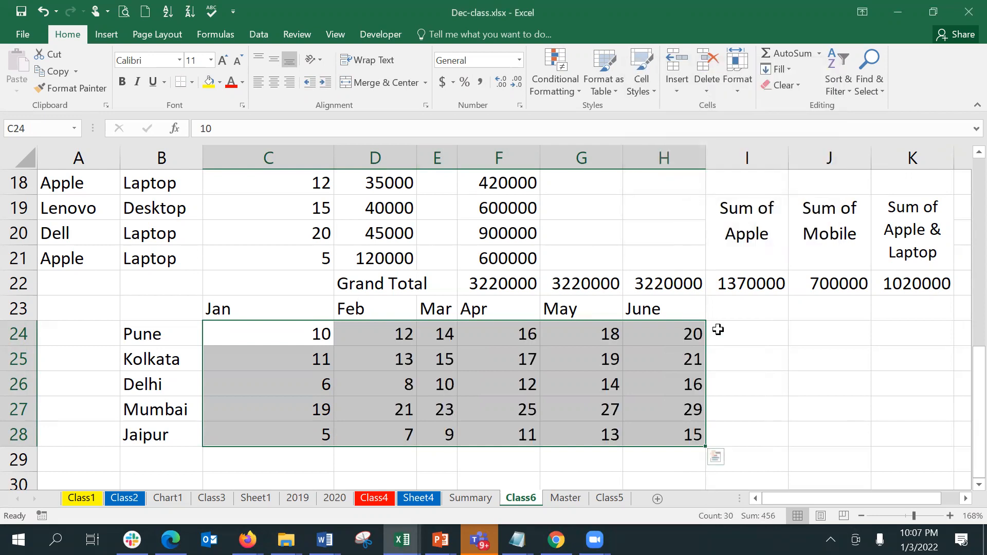
click(740, 373)
drag(975, 371, 976, 398)
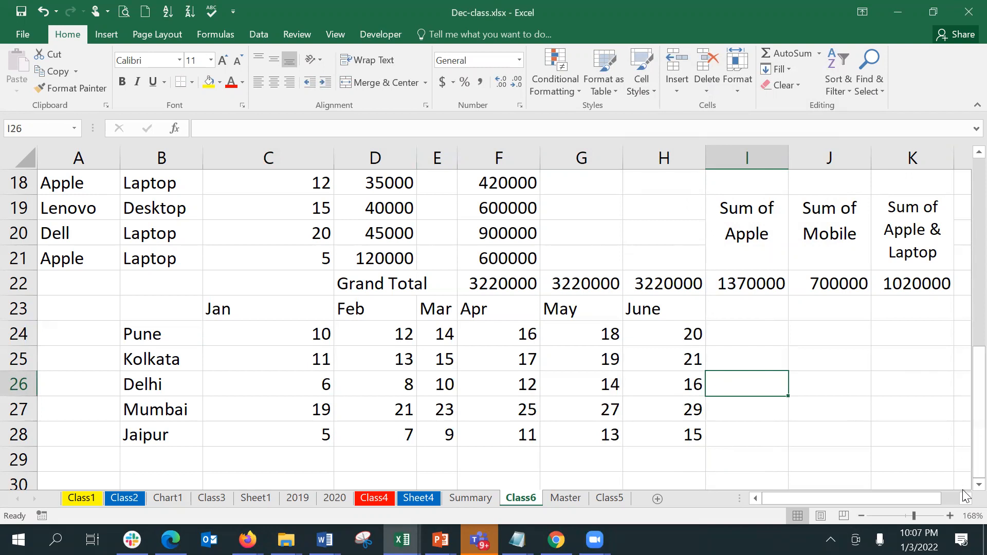
scroll(965, 490, down, 2)
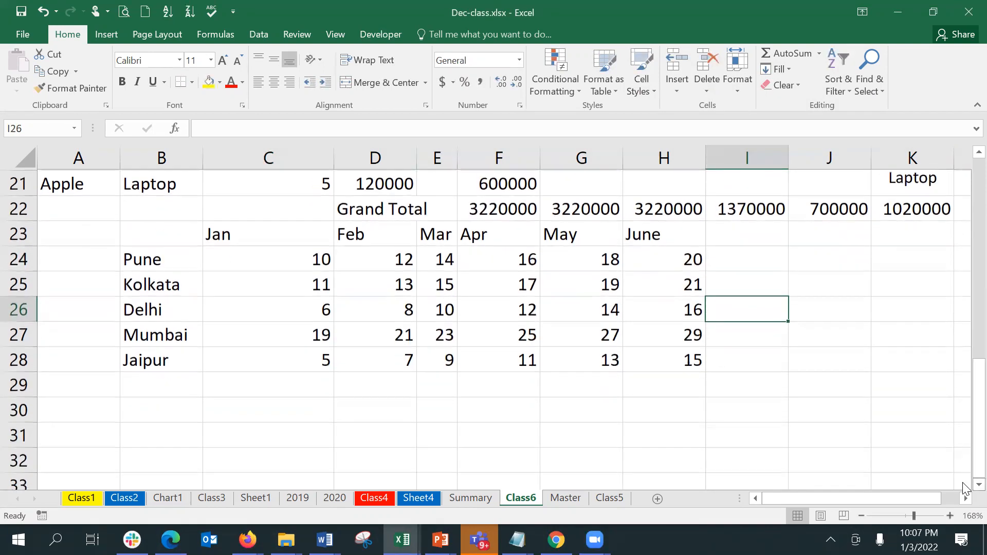
- Enter the headers City, Month and Temp in B30:D30 below the city temperature table
scroll(965, 488, down, 1)
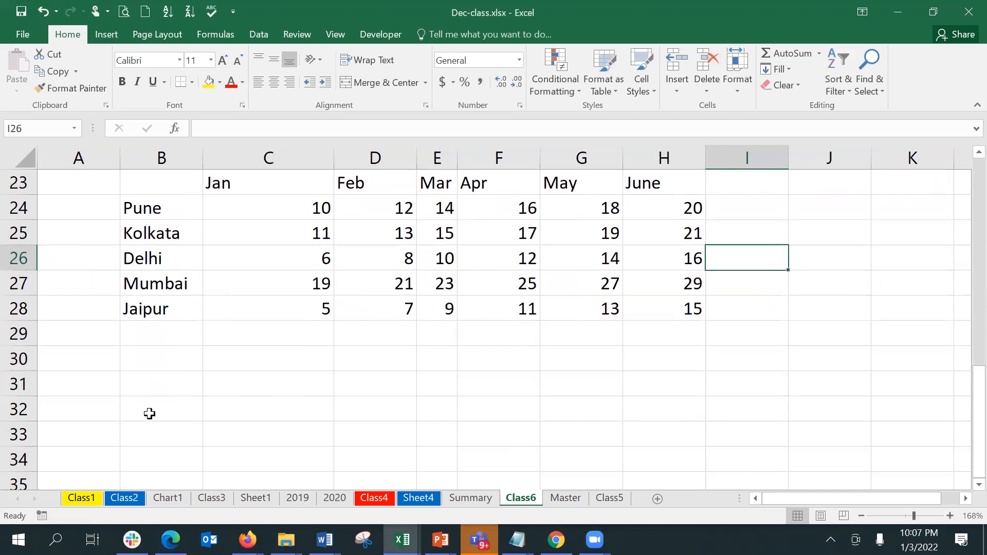
click(187, 365)
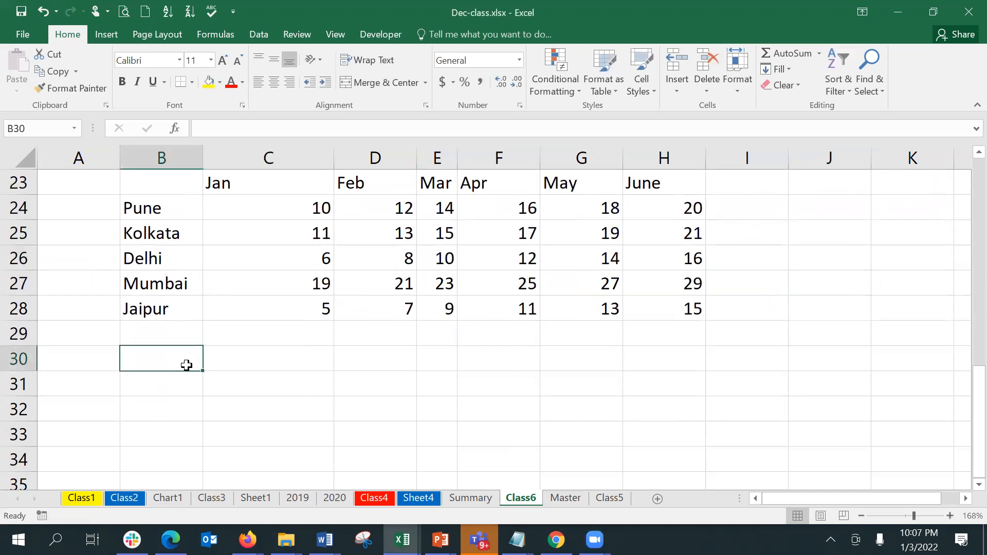
text(City)
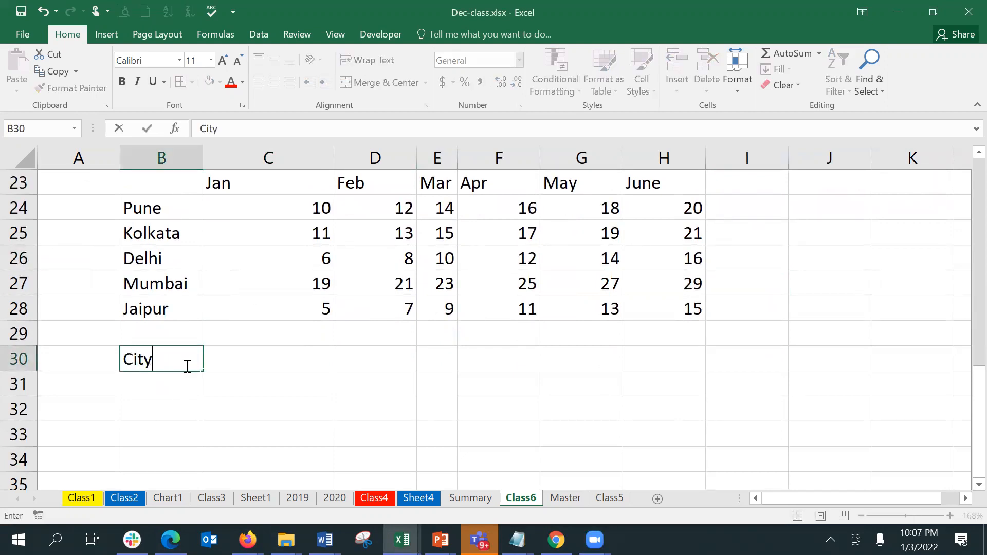
key(Return)
key(Up)
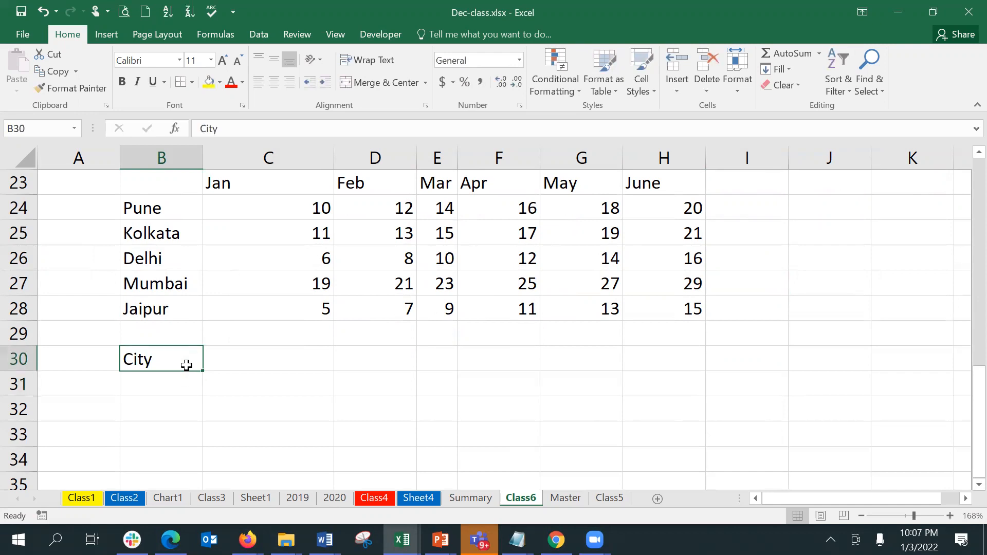
key(Right)
text(Month)
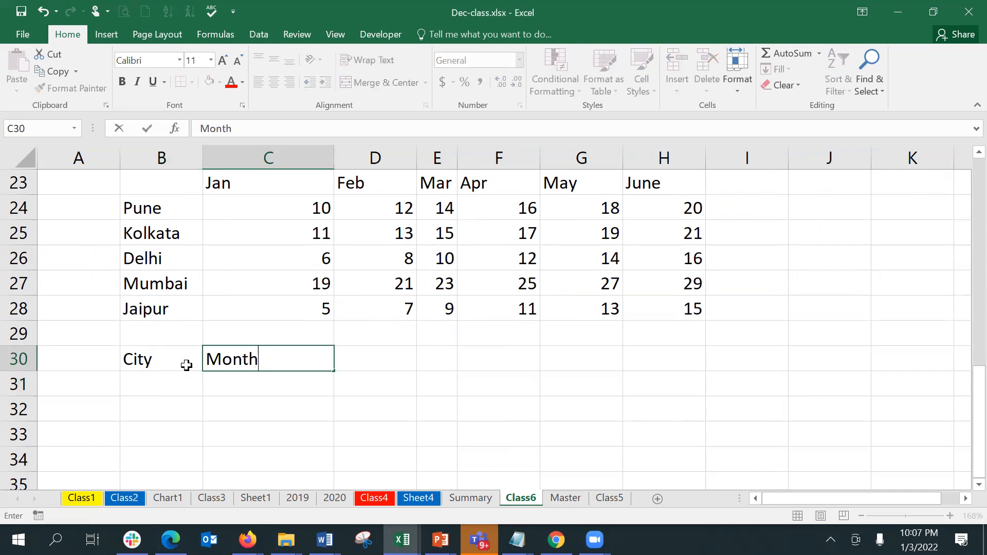
key(Tab)
text(Temp)
key(Return)
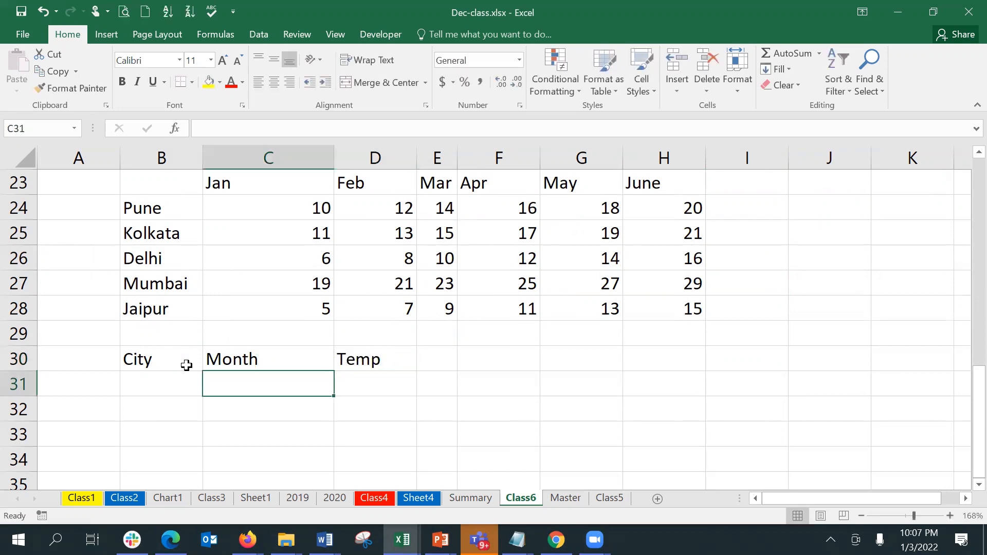
- Enter Delhi as the city in B31 and Mar as the month in C31
key(Left)
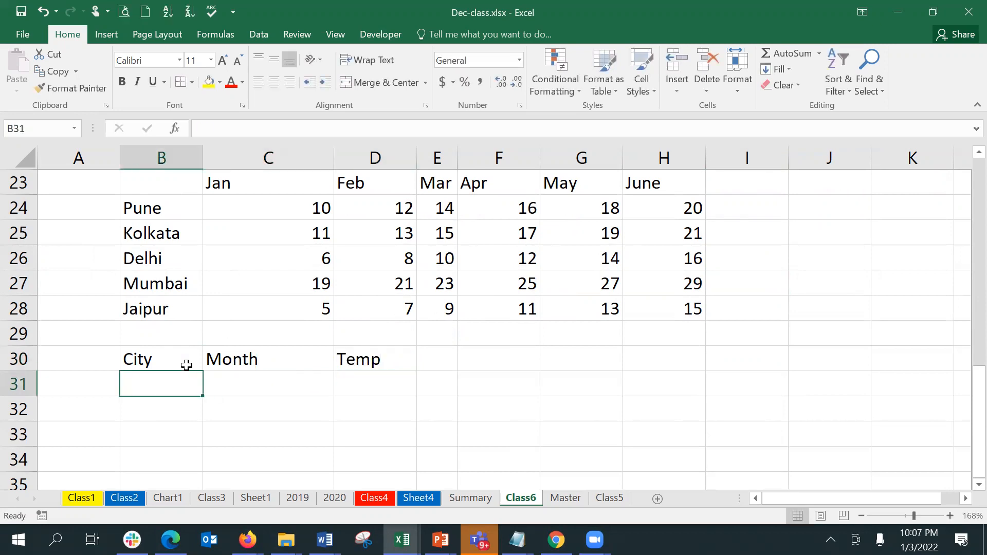
text(Delhi)
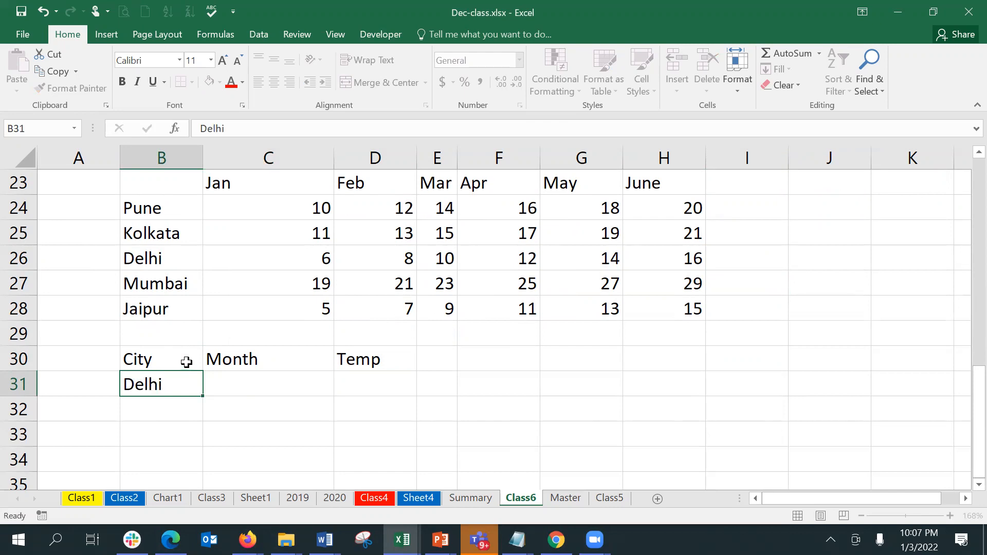
key(Tab)
text(Mar)
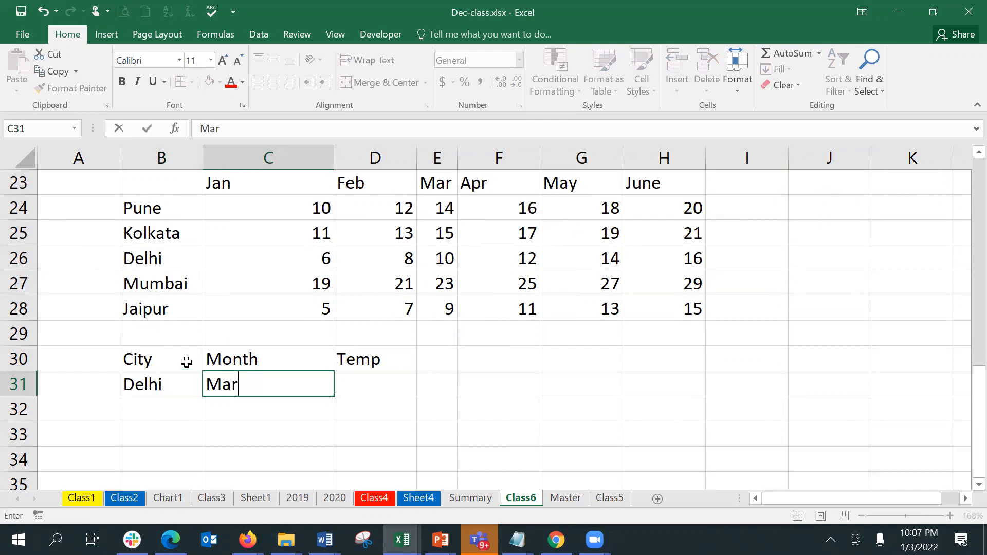
key(Tab)
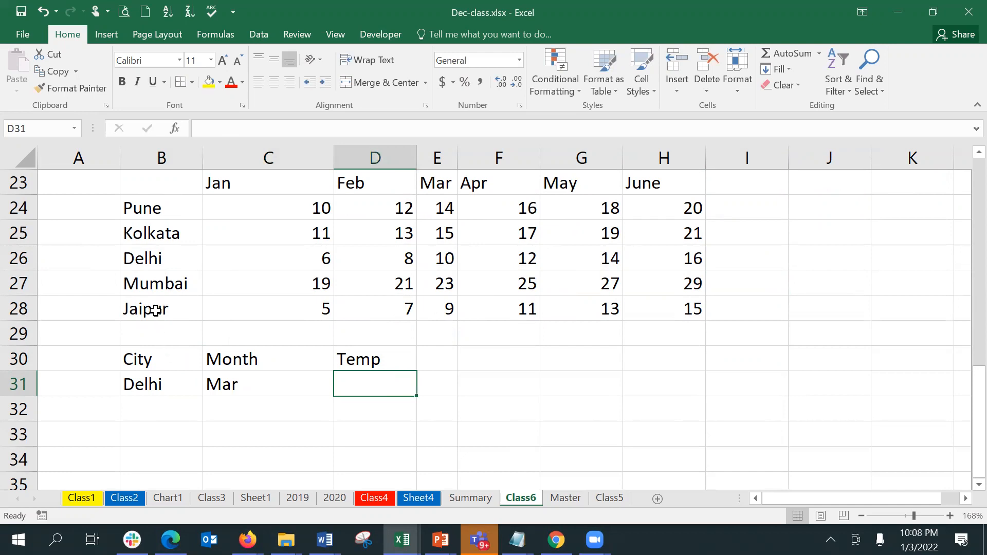
- Look up Delhi's Mar value in the table and enter 10 manually under Temp in D31
click(157, 261)
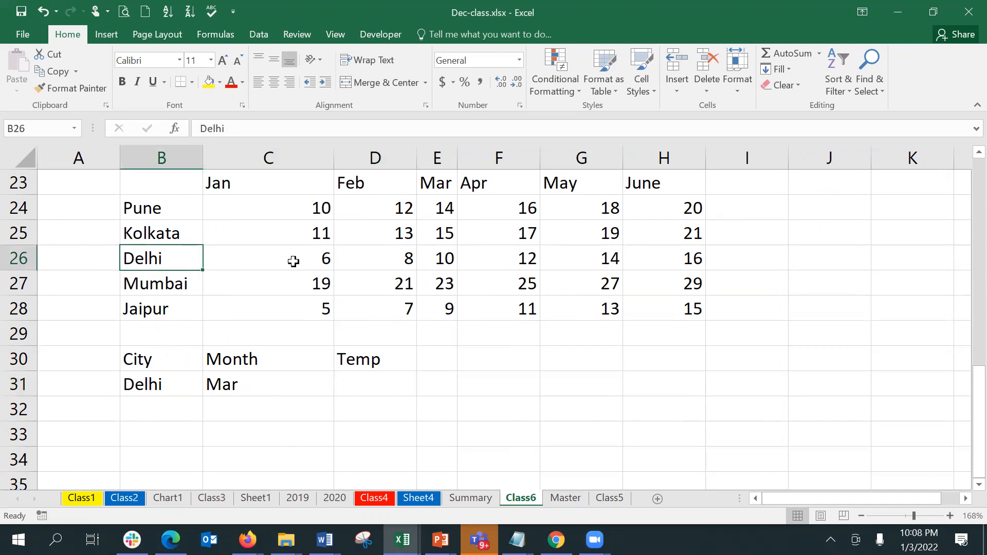
click(445, 259)
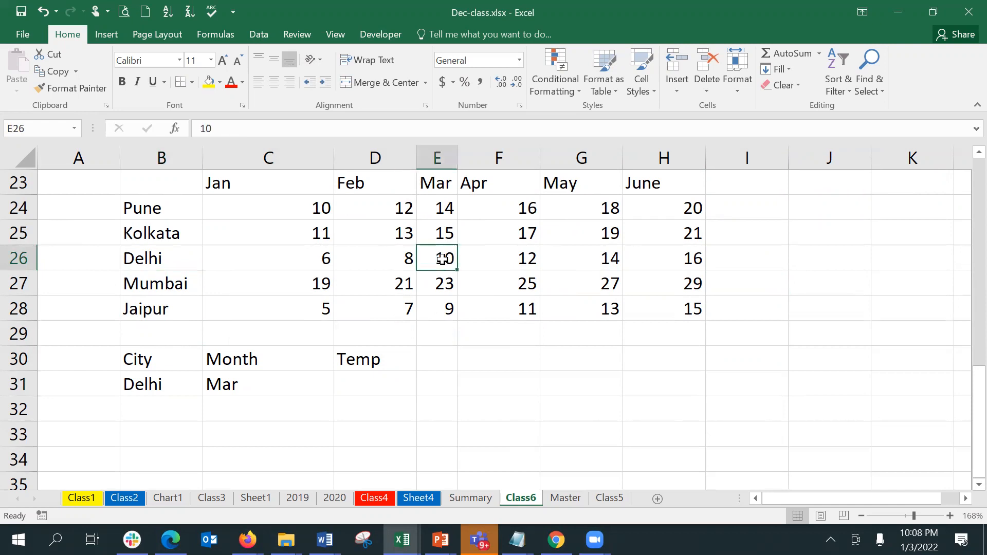
click(396, 385)
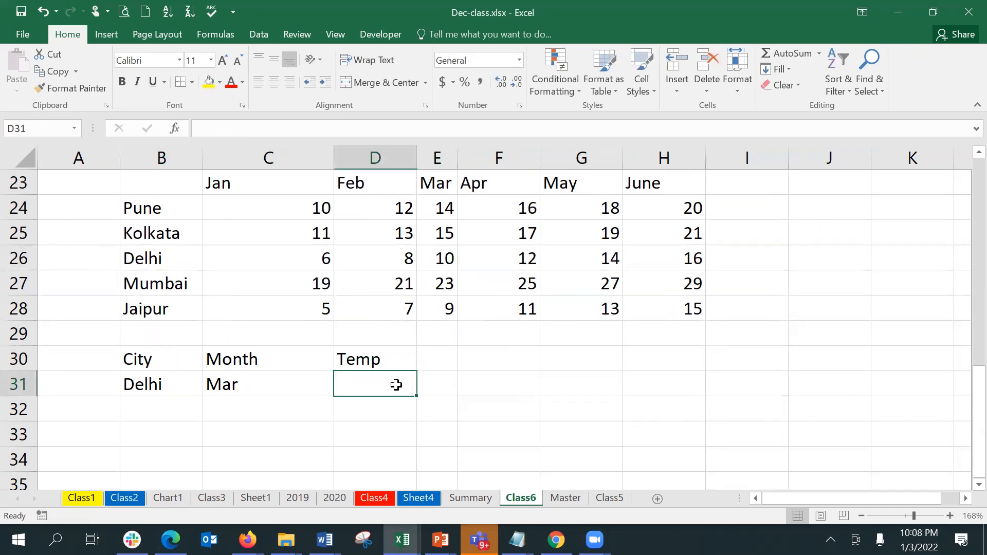
text(10)
key(Return)
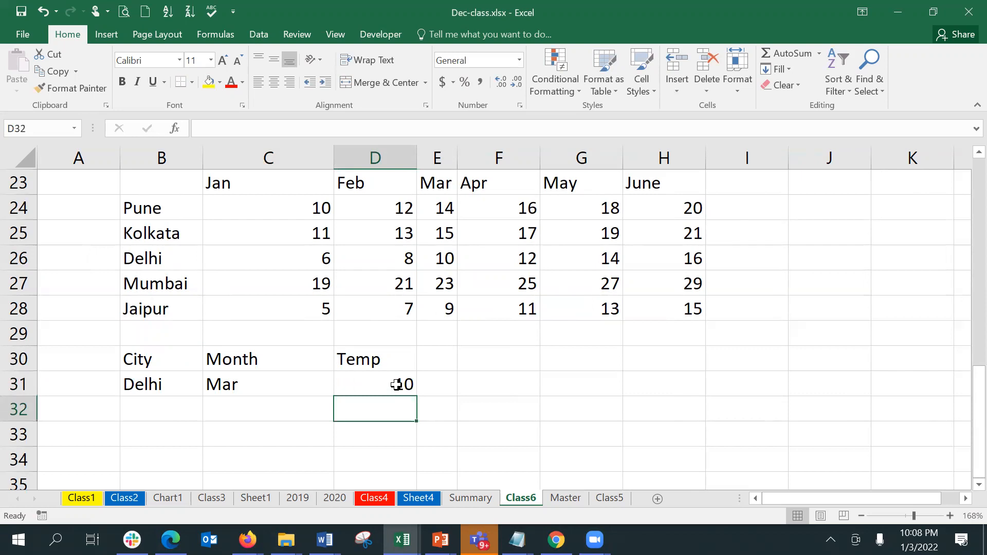
- Add the header Formula in E30 and widen column E so the header fits
click(430, 366)
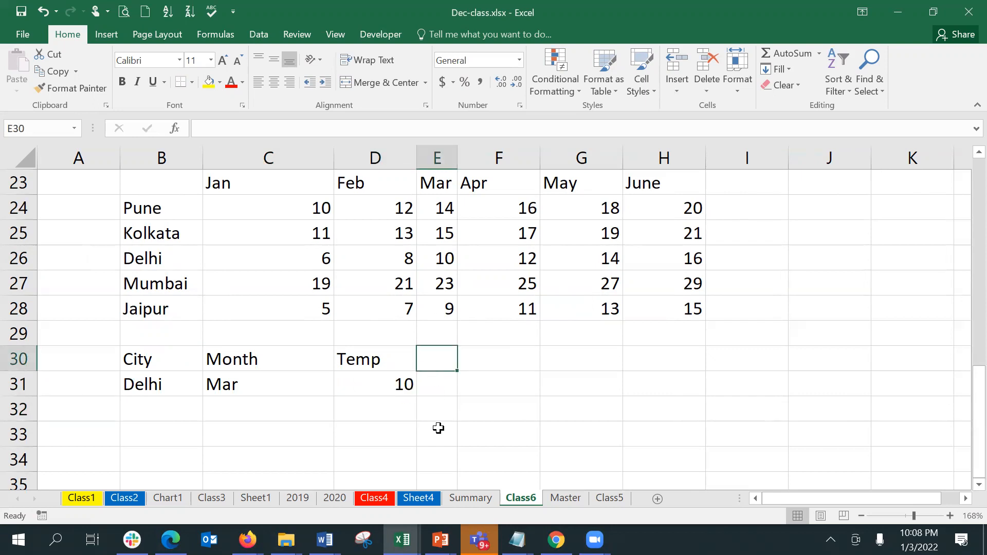
text(Formula)
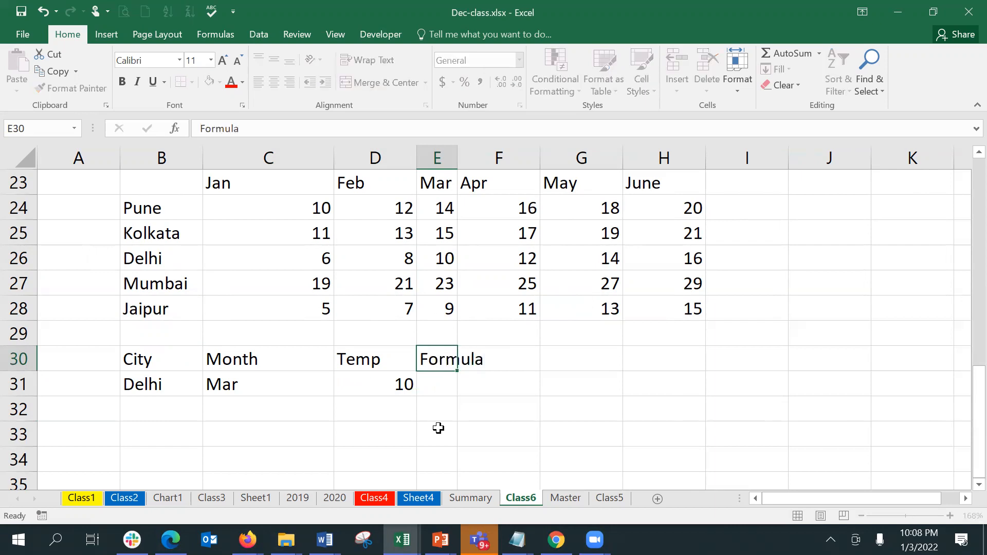
key(Return)
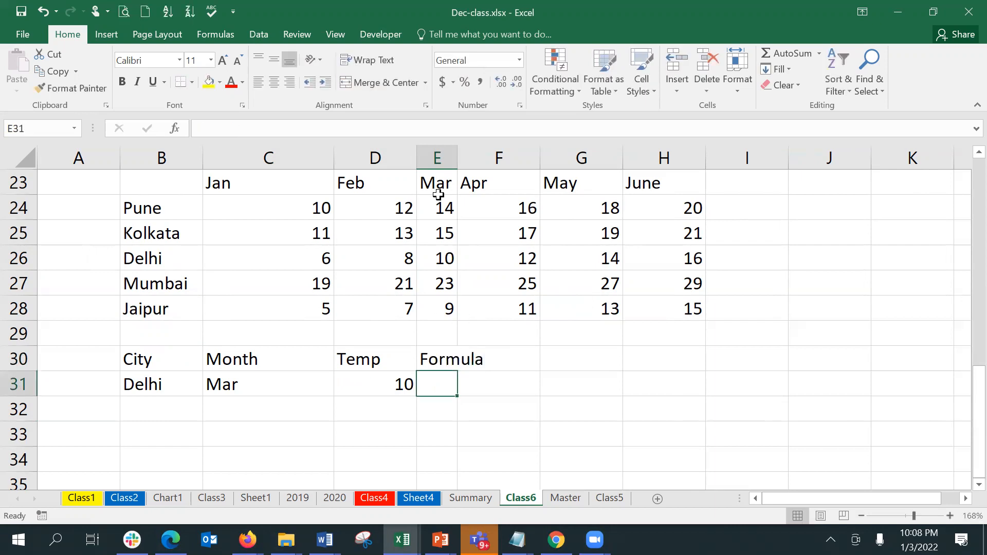
drag(455, 158, 503, 163)
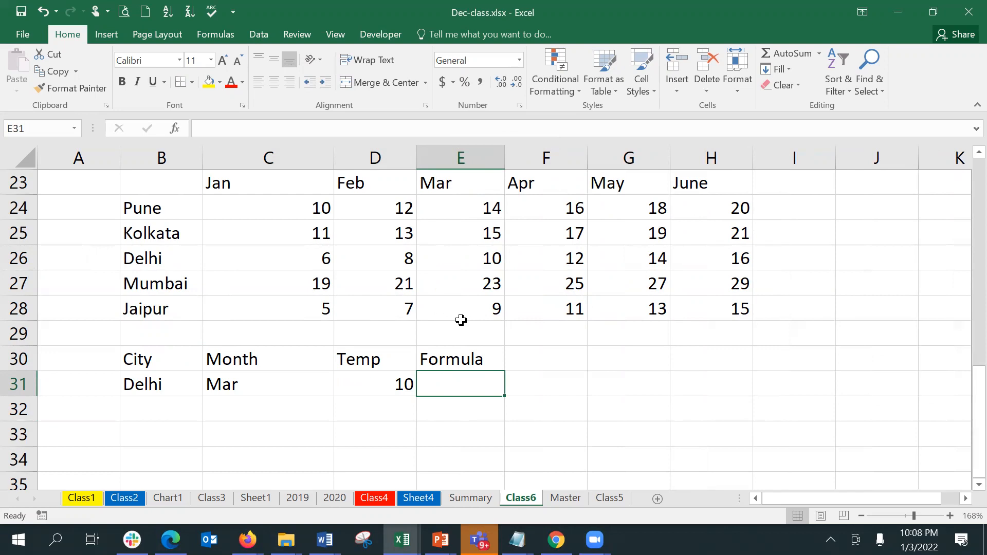
- Enter =VLOOKUP(B31,B24:H28,4,FALSE) in E31 to return the city's Mar temperature with an exact match
text(v)
key(BackSpace)
text(=vlo)
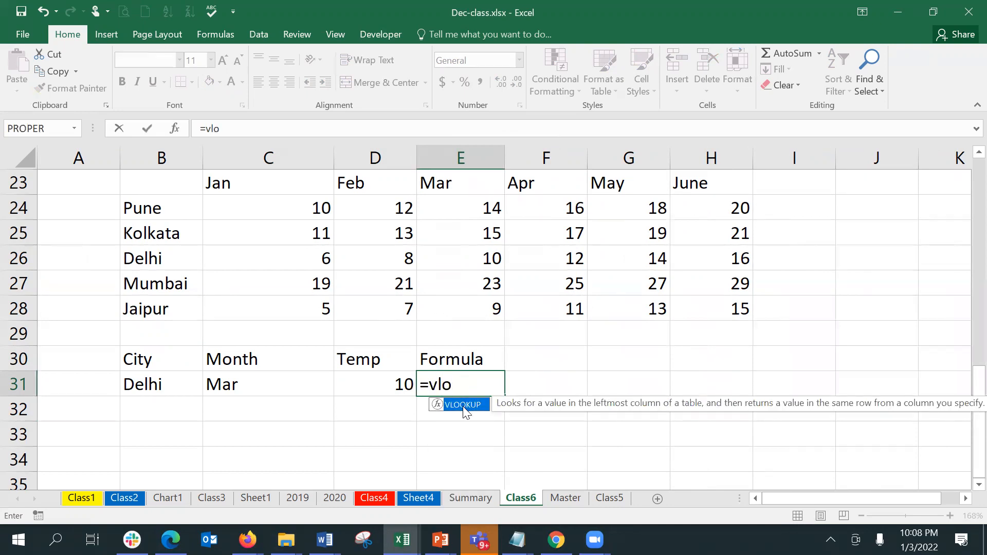
double_click(463, 405)
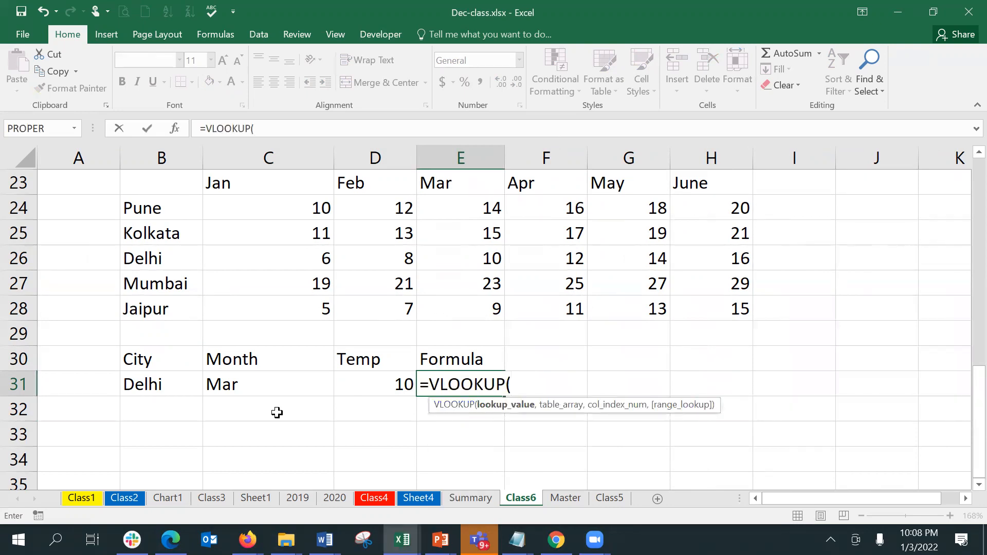
click(151, 390)
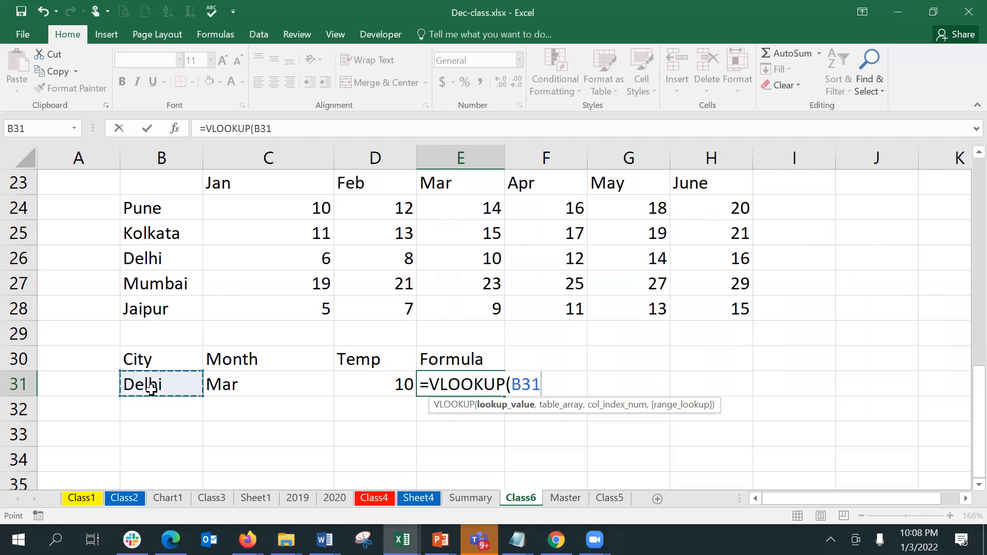
text(,)
drag(155, 206, 690, 305)
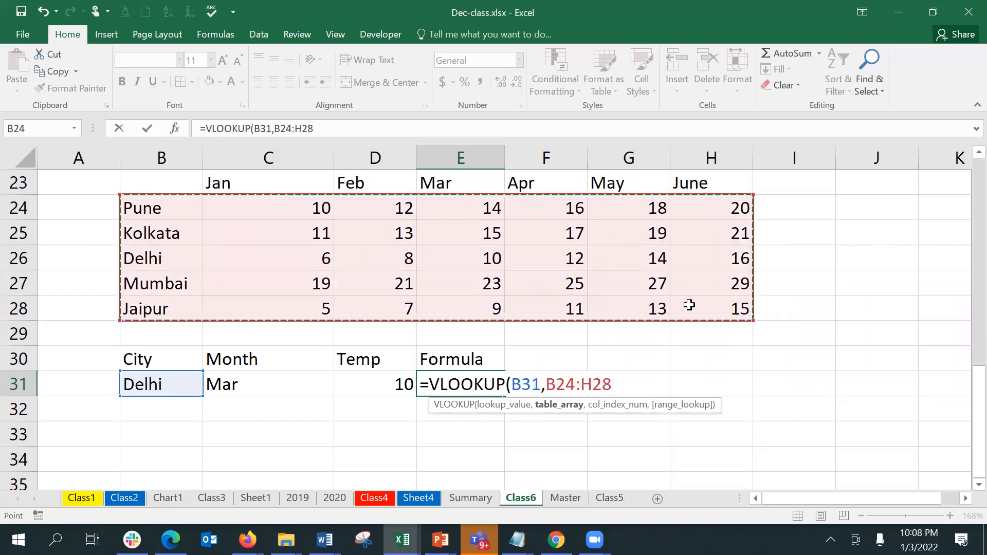
text(,)
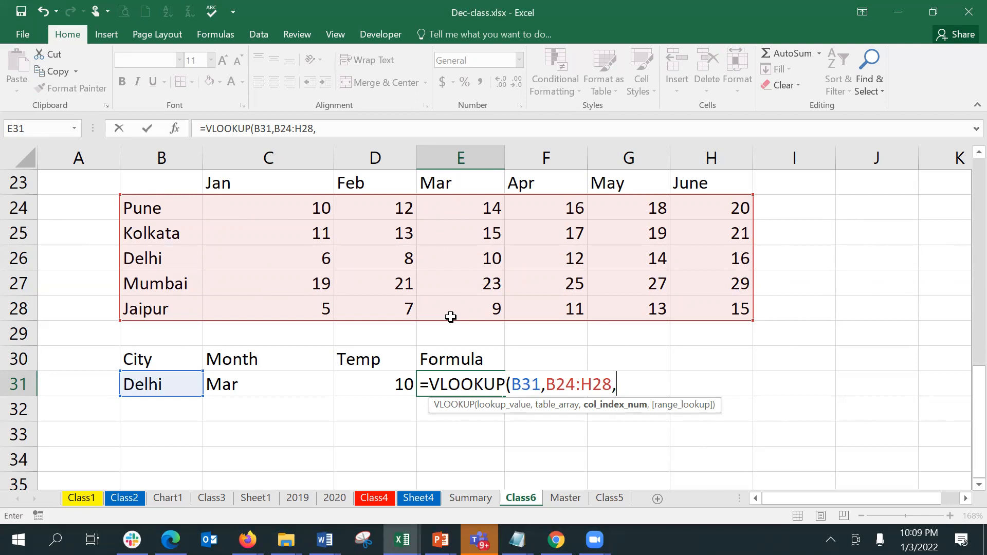
text(4,)
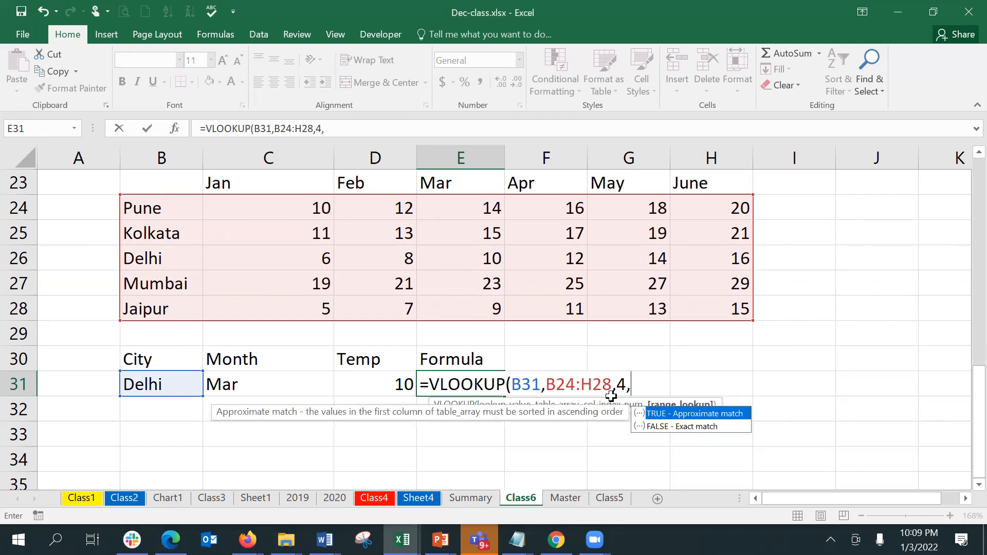
double_click(656, 426)
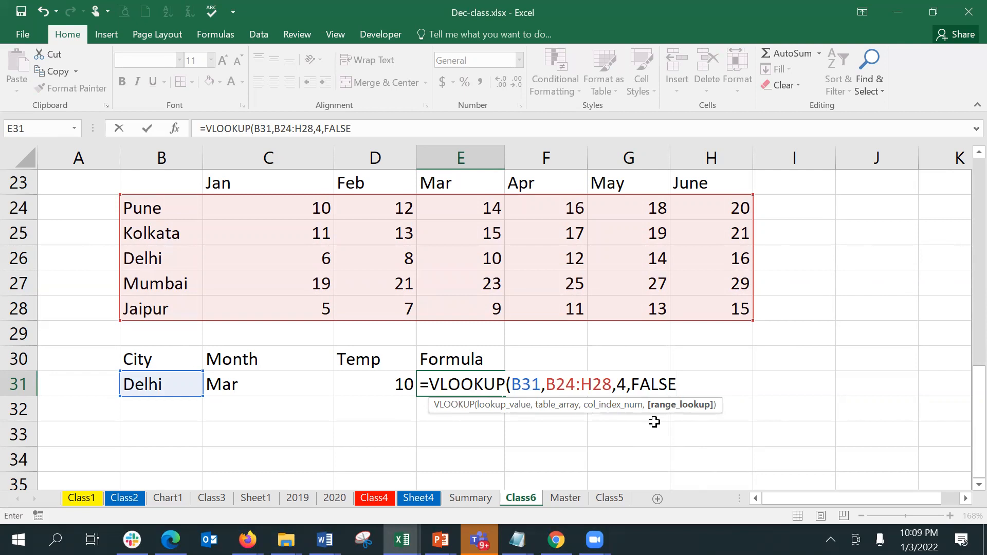
text())
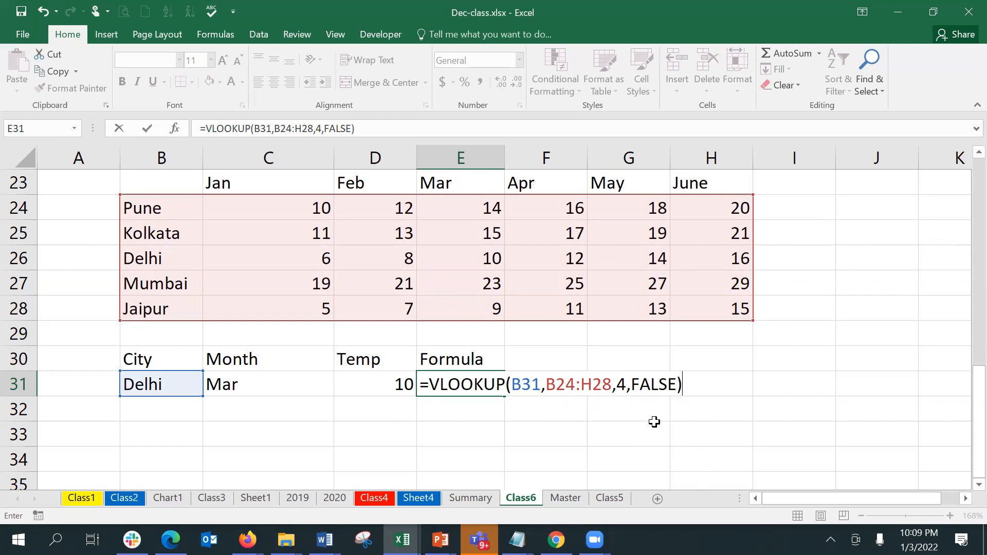
key(Return)
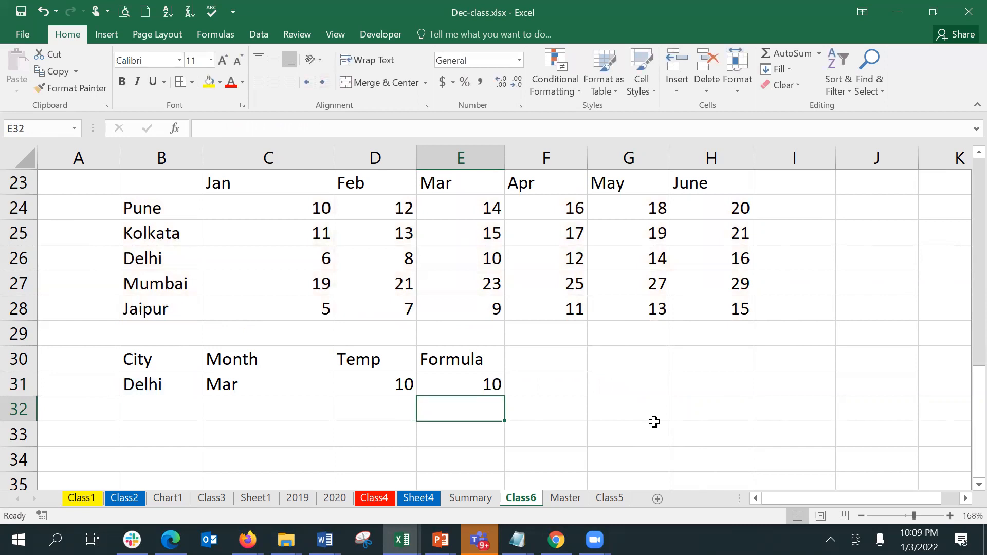
- Change the lookup city in B31 to Mumbai to test the formula
key(Up)
key(Left)
key(Left)
key(Left)
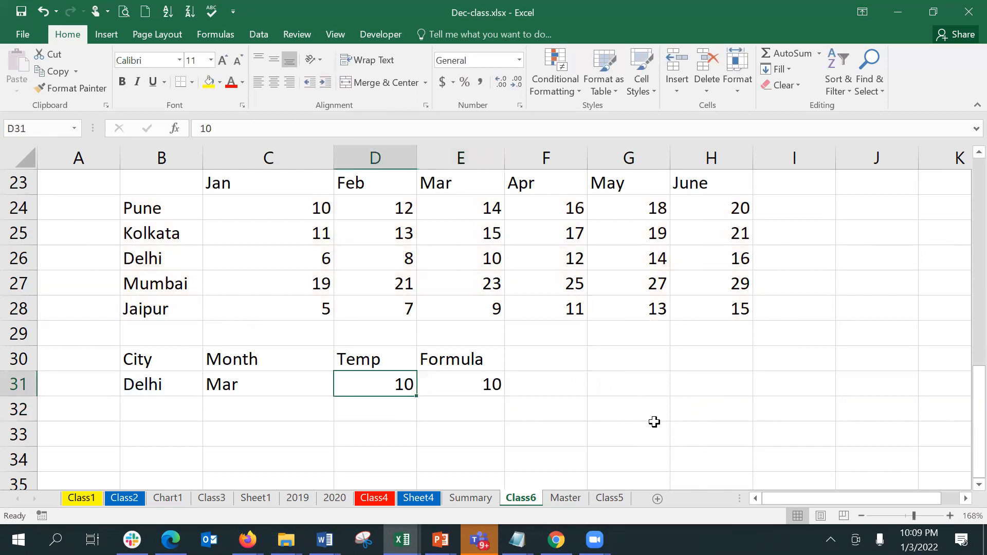
text(M)
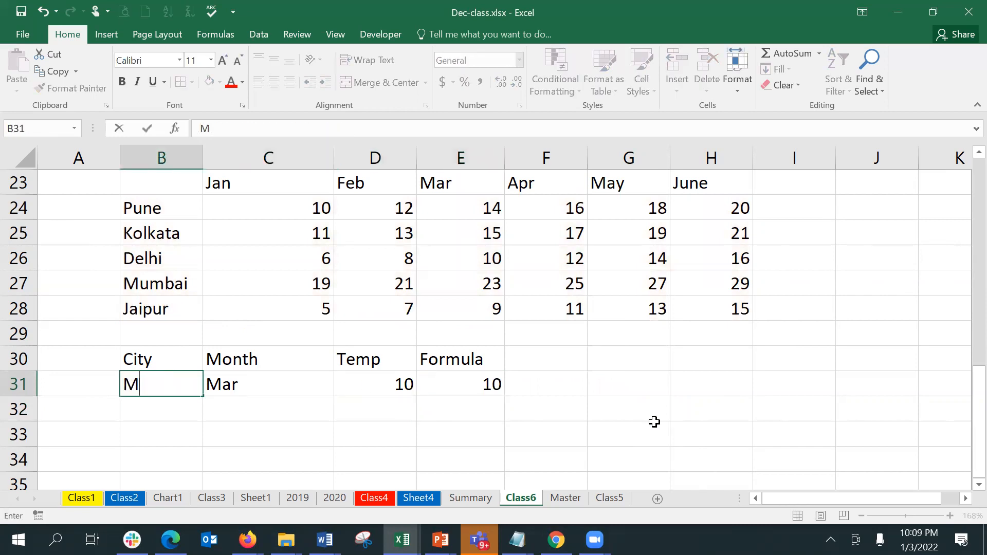
text(umbai)
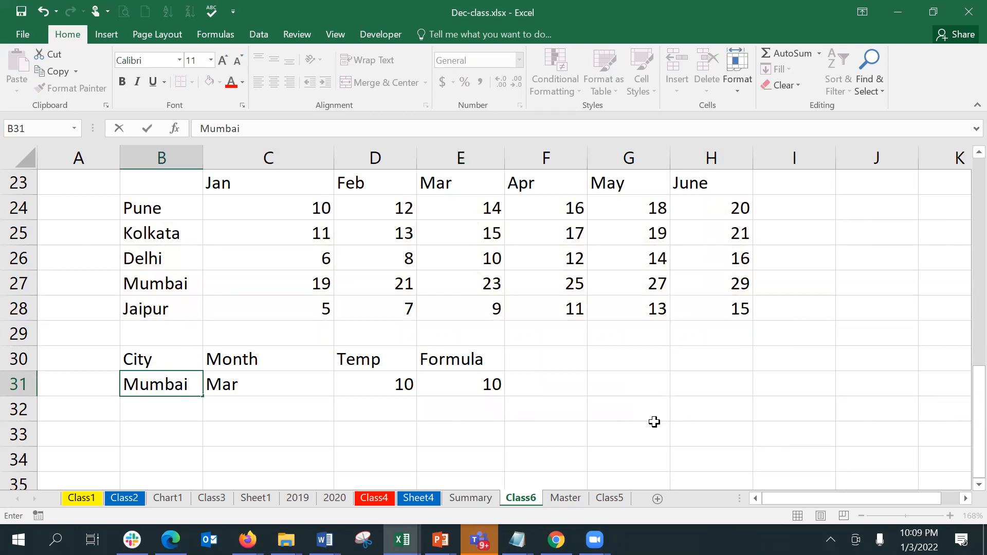
key(Return)
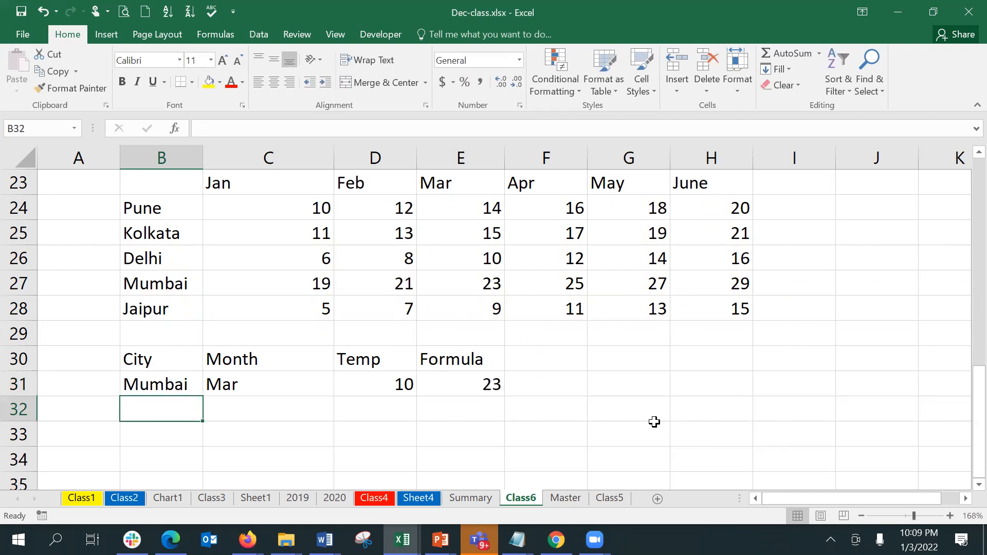
- Set the lookup city in B31 to Pune
key(Up)
text(Pune)
key(ctrl+Return)
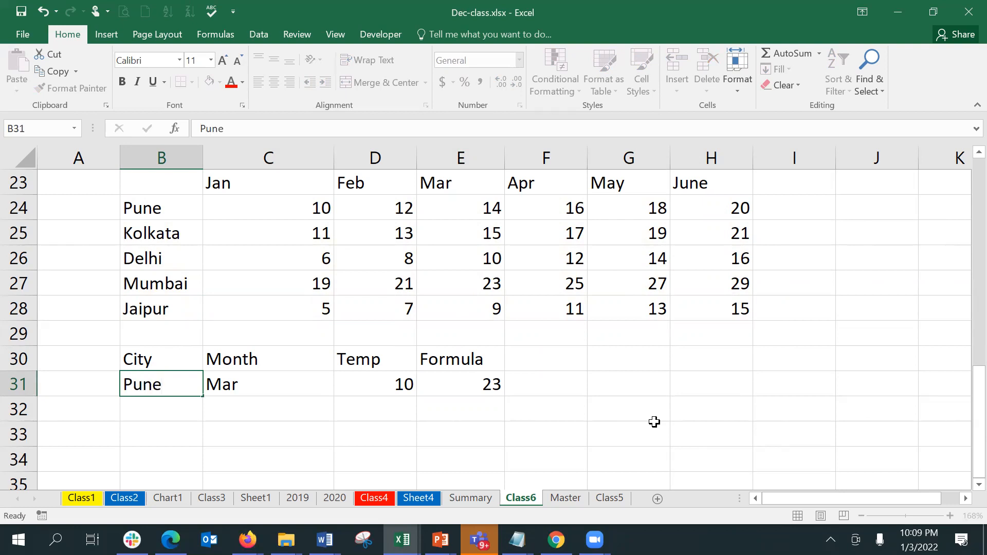
- Review the VLOOKUP arguments of the formula in E31, from lookup value to column index, and accept them
key(Right)
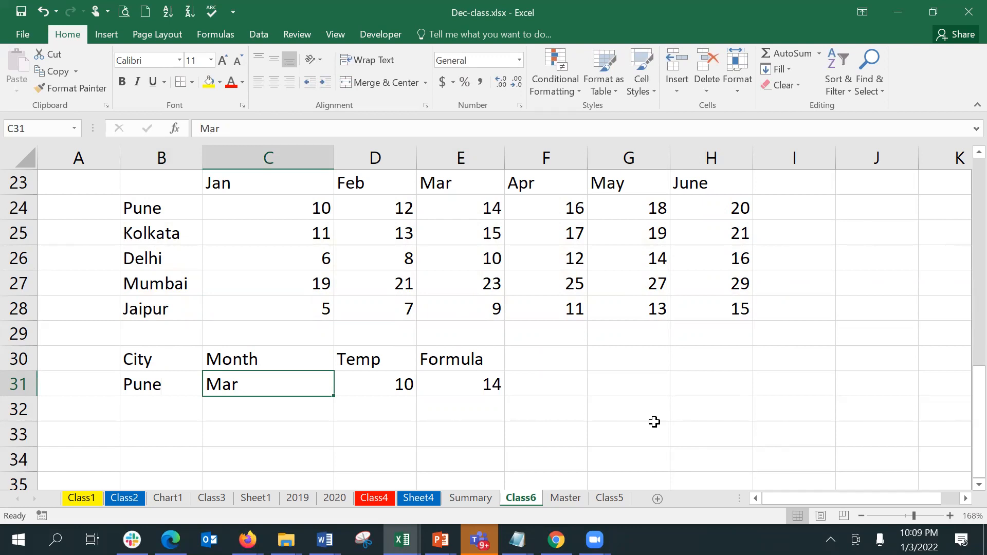
click(476, 384)
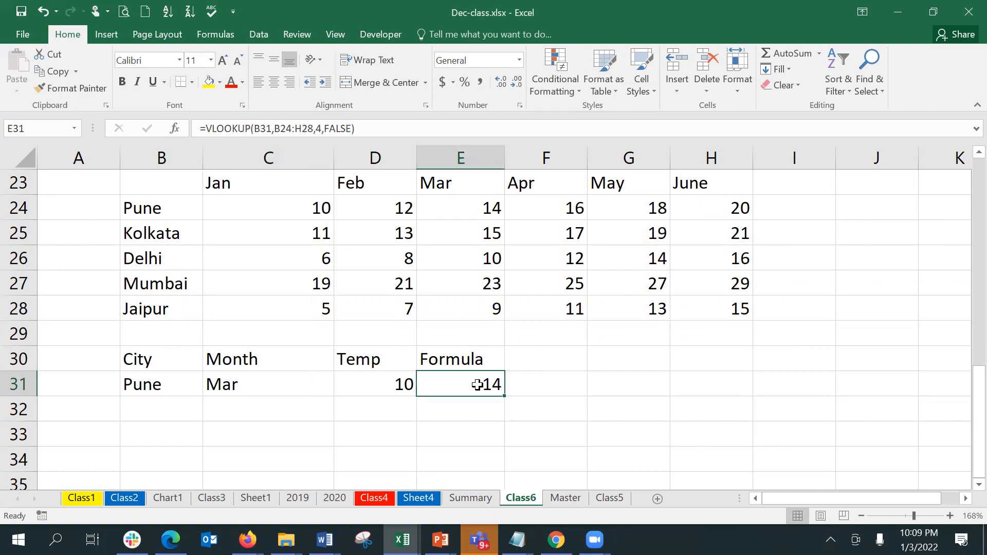
click(175, 128)
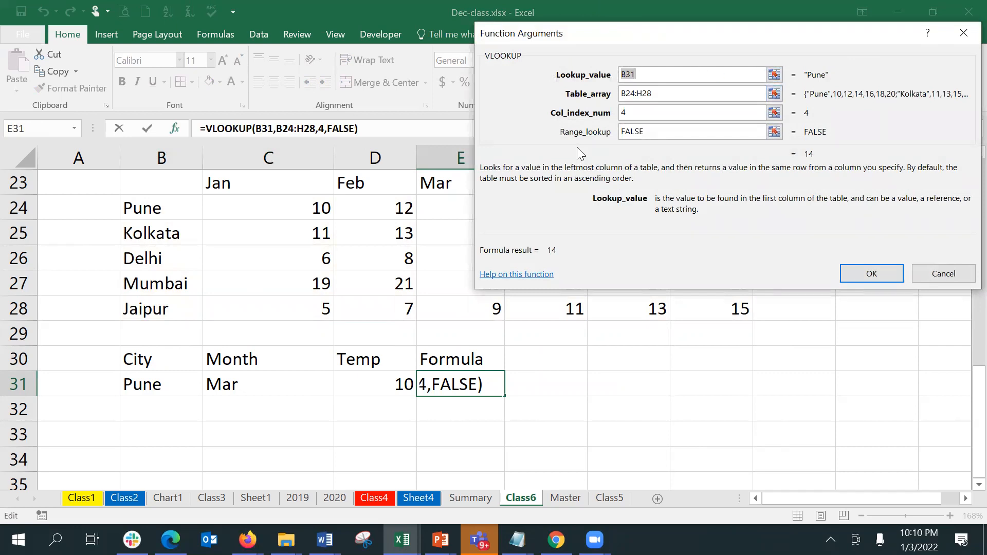
click(657, 75)
click(678, 92)
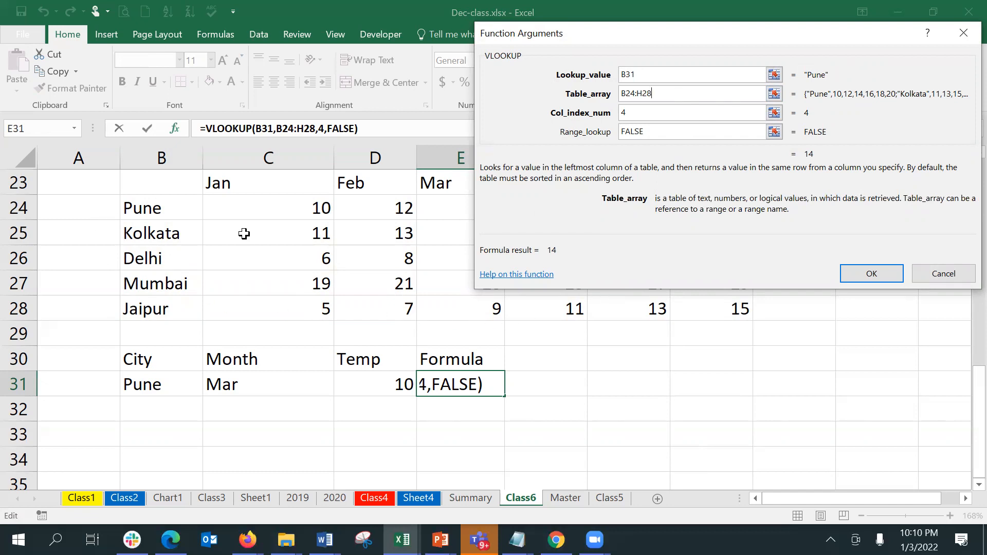
click(678, 113)
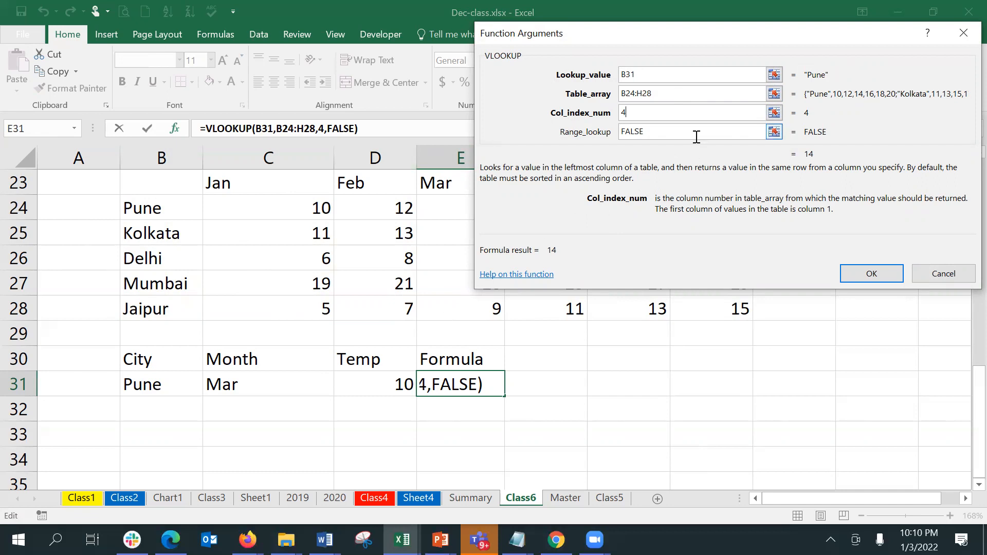
click(871, 273)
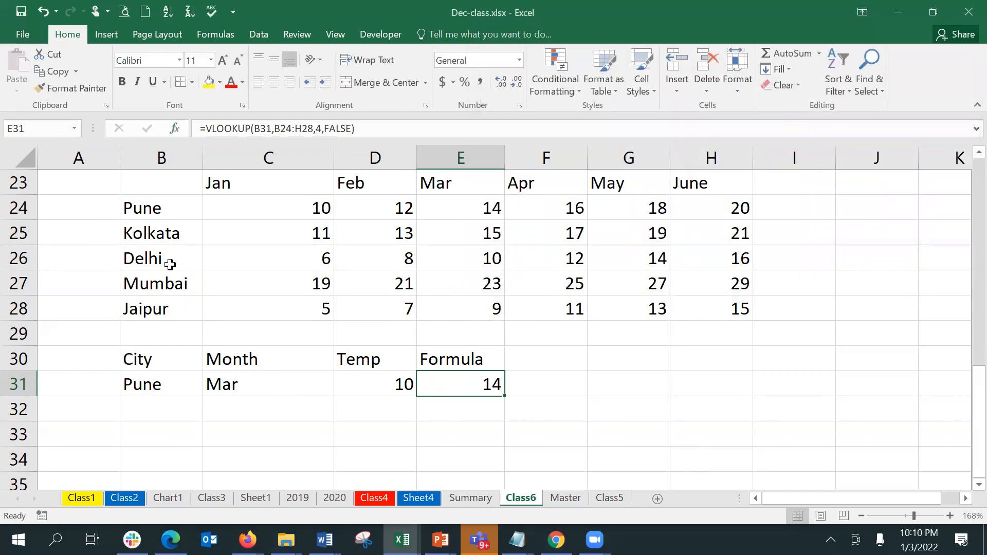
- Try the spelling Poone for the city in B24 to test the exact match, and undo the change
click(167, 212)
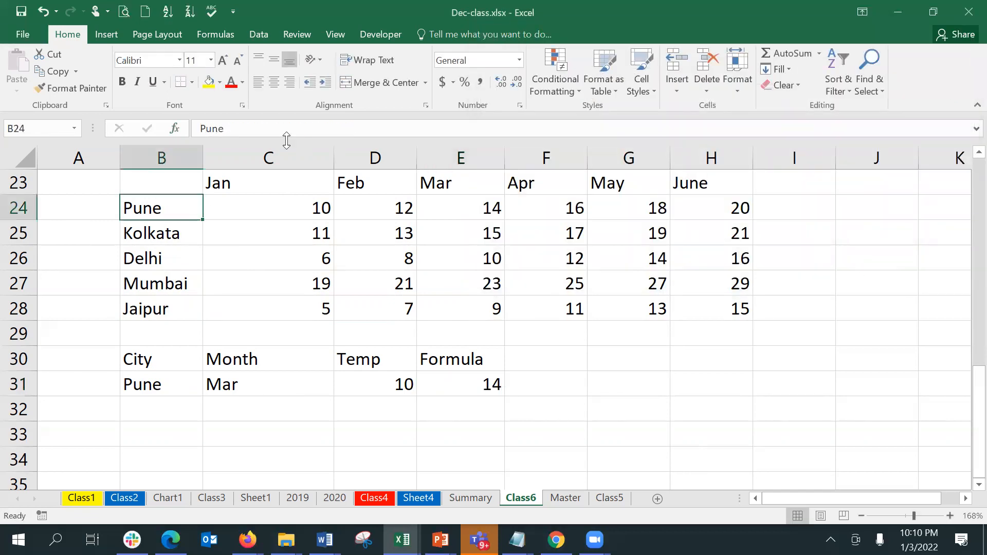
click(217, 123)
key(BackSpace)
text(oo)
key(Return)
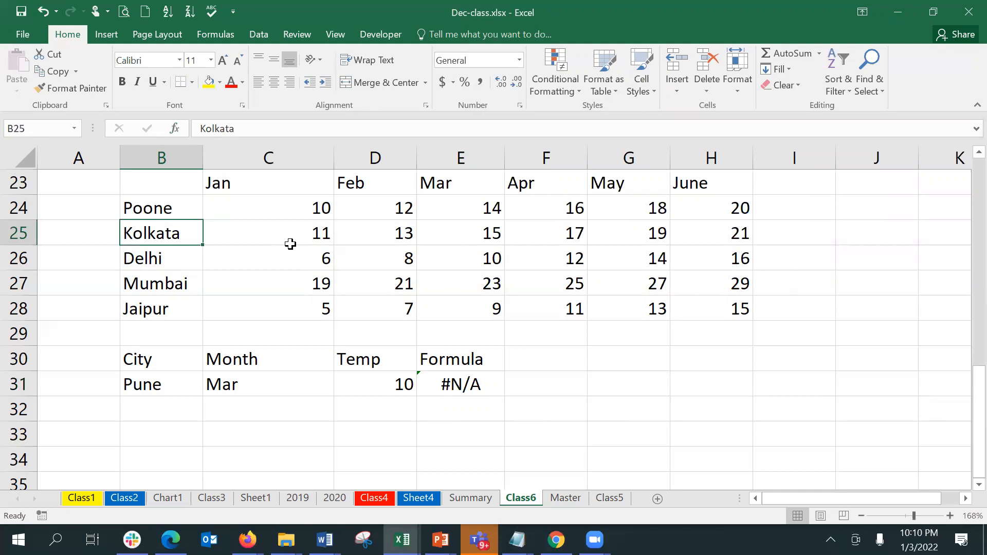
key(ctrl+z)
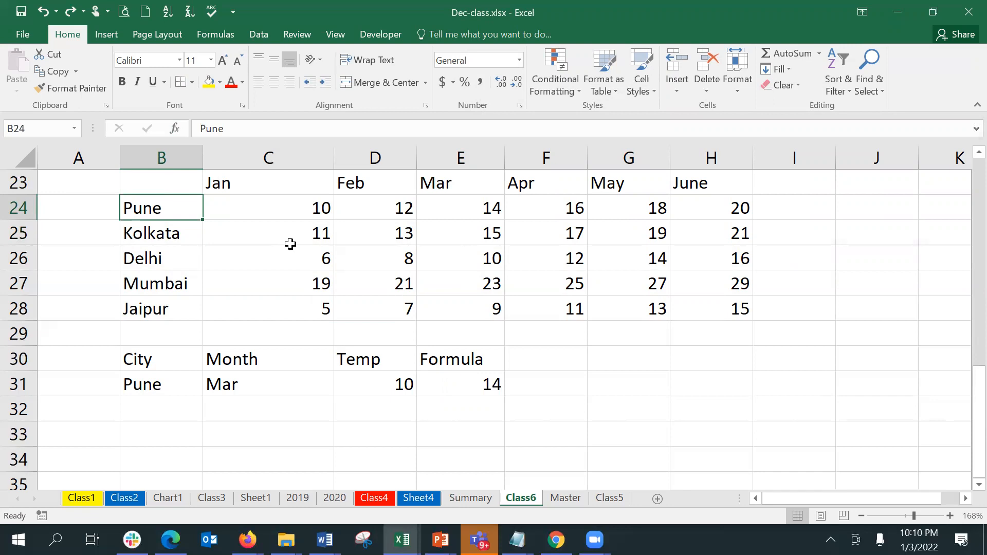
- Name the temperature table range B24:H28 tempdata, leaving out the month header row
key(shift+Down)
key(shift+Down)
key(shift+Down)
key(shift+Down)
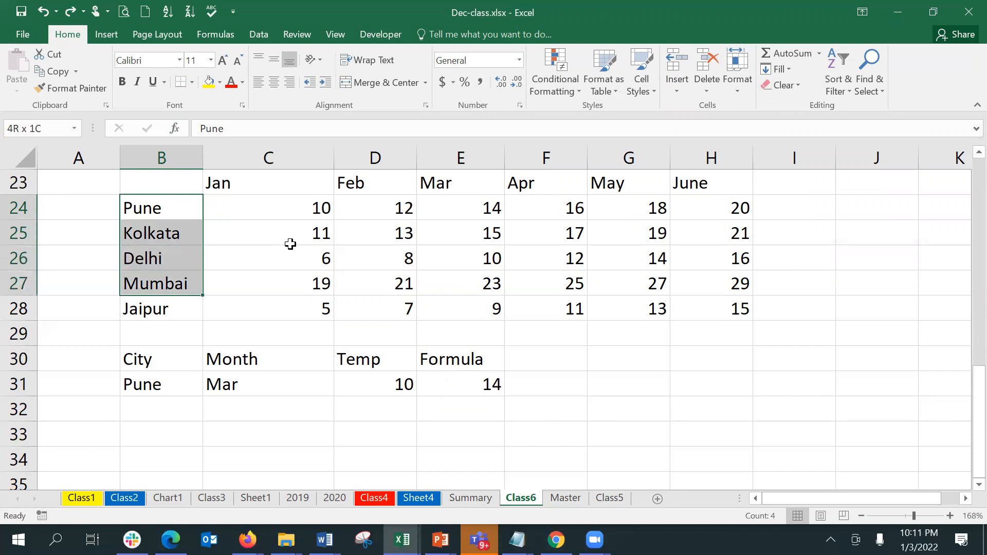
key(shift+Right)
key(shift+Right)
key(shift+Right)
key(shift+Right)
key(shift+Right)
key(shift+Right)
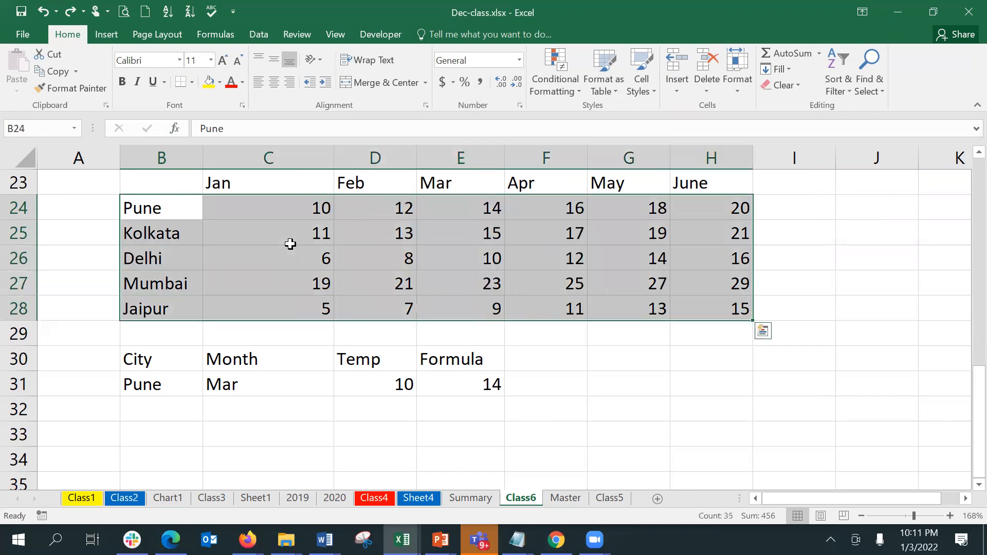
click(38, 132)
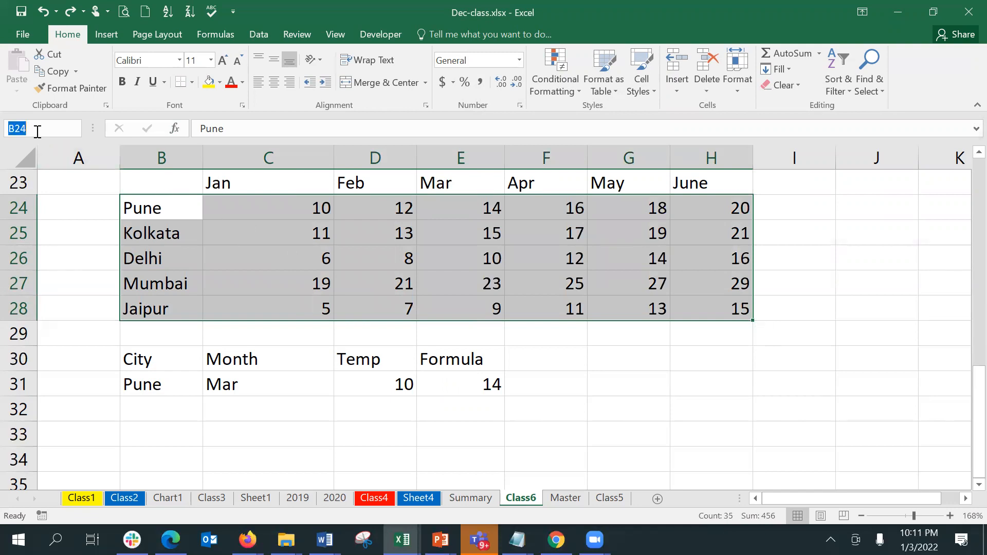
text(tempdata)
key(Return)
- Go to the named range tempdata to check which cells it covers
click(239, 288)
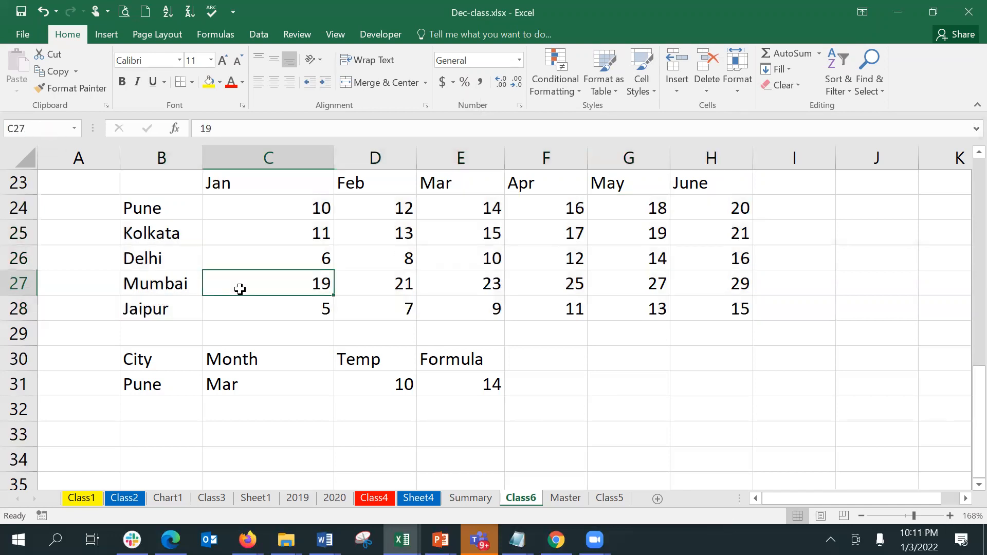
click(76, 130)
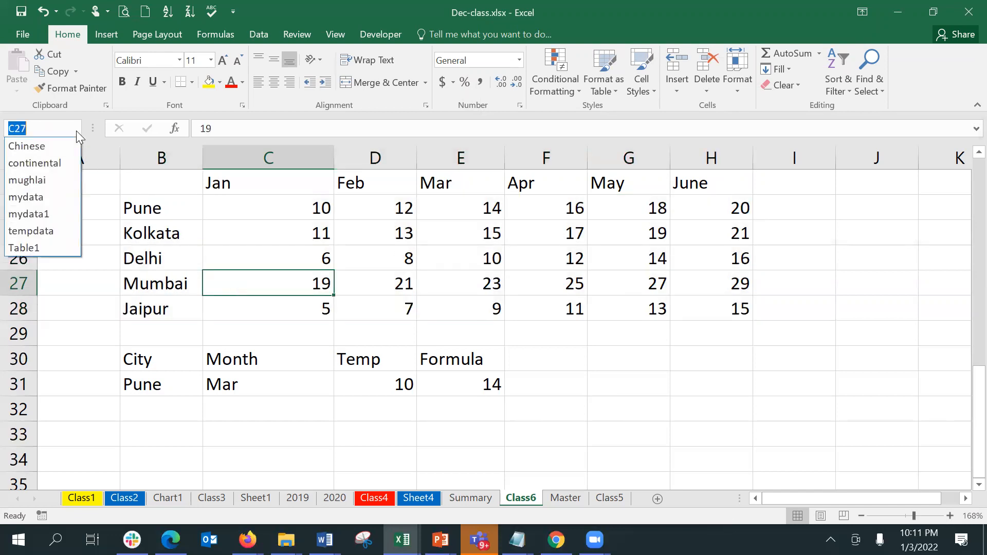
click(62, 231)
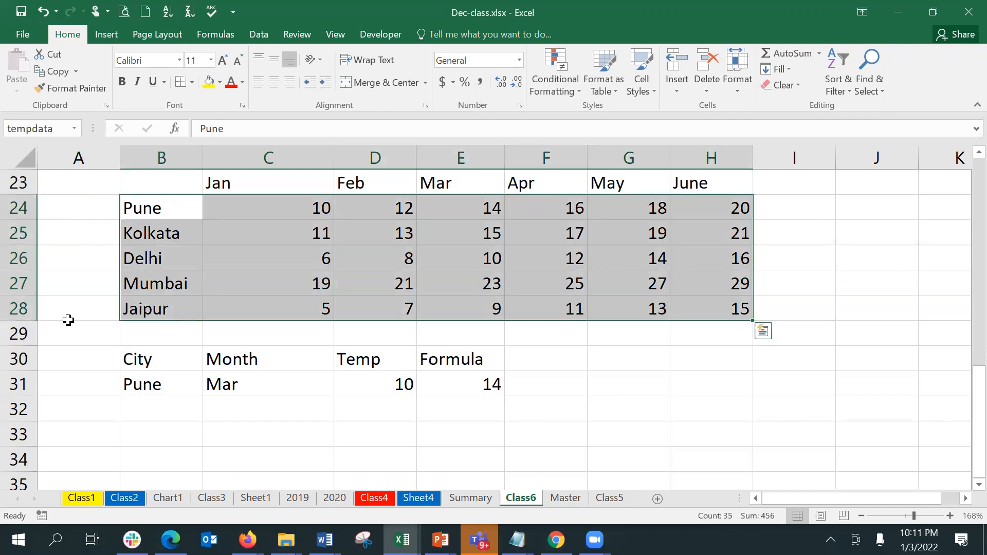
- Add a second lookup row with the city Kolkata in B32 and the month May in C32
click(158, 411)
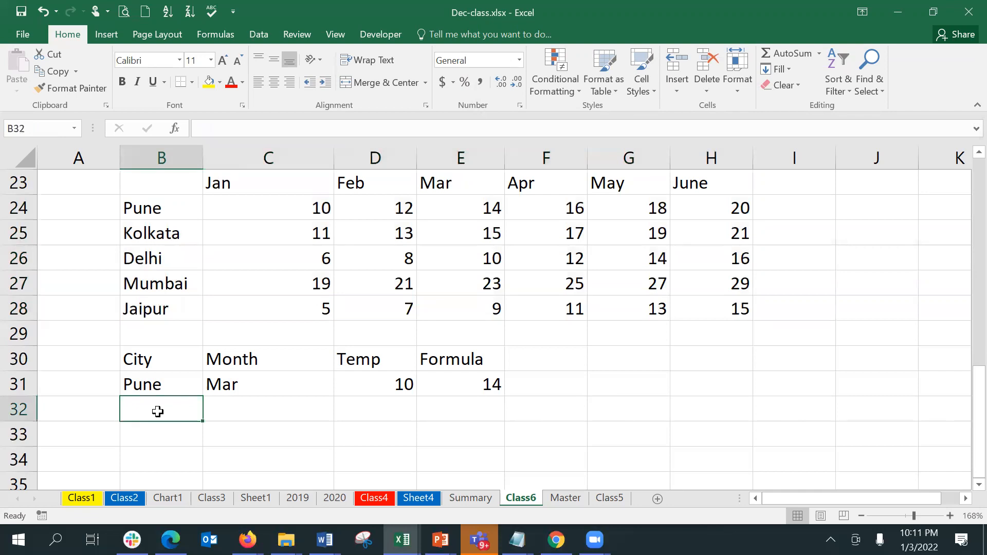
text(Kolkata)
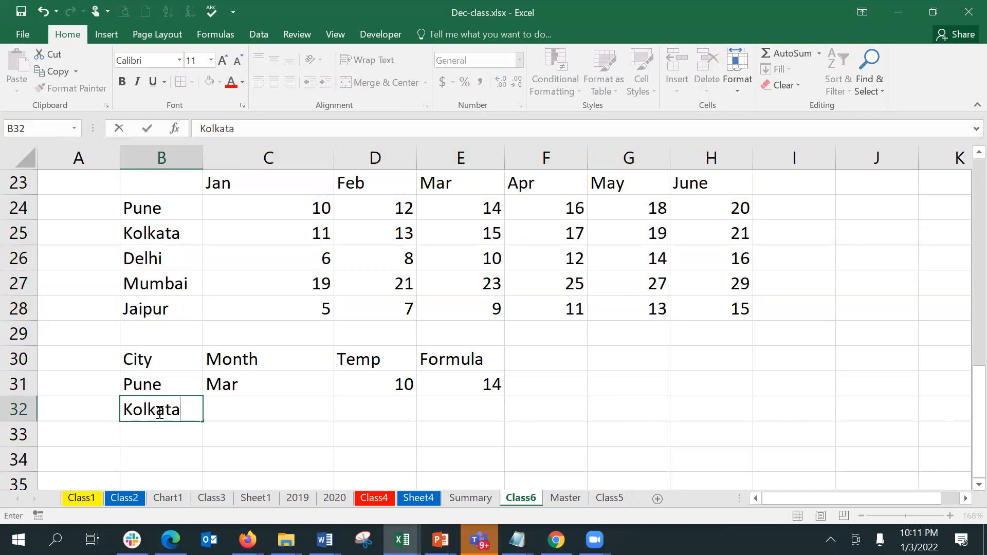
key(Tab)
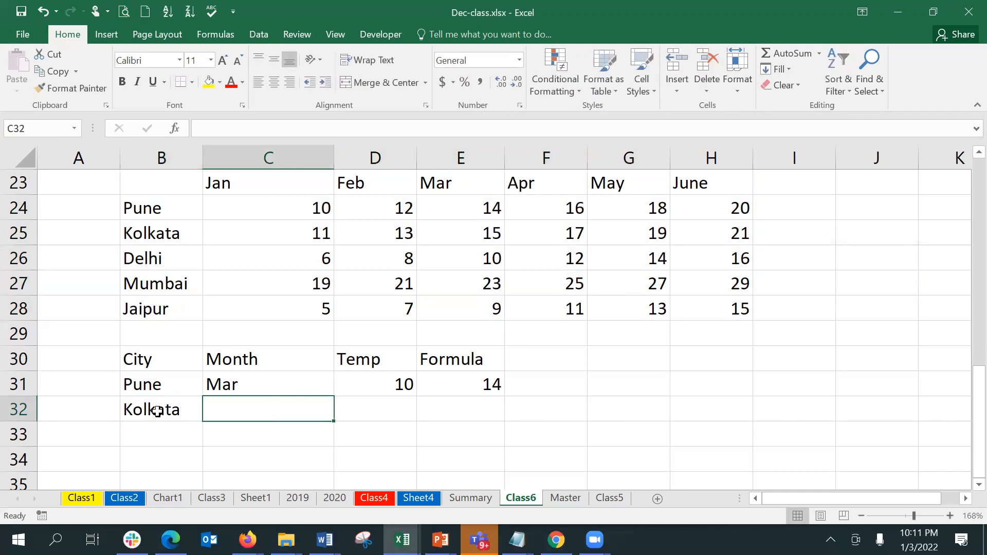
text(May)
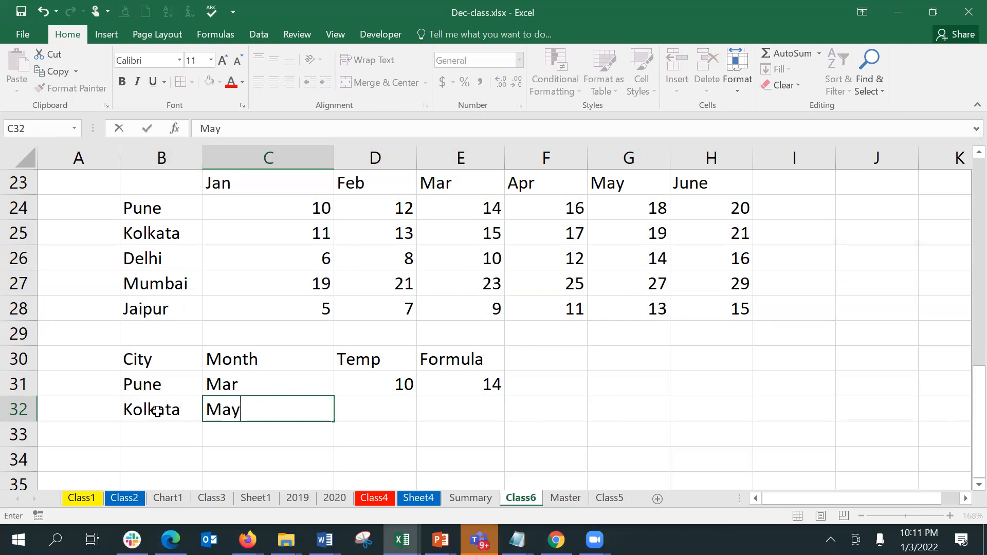
key(Tab)
- Start a VLOOKUP in E32 with B32 as the lookup value and tempdata as the table array
key(Tab)
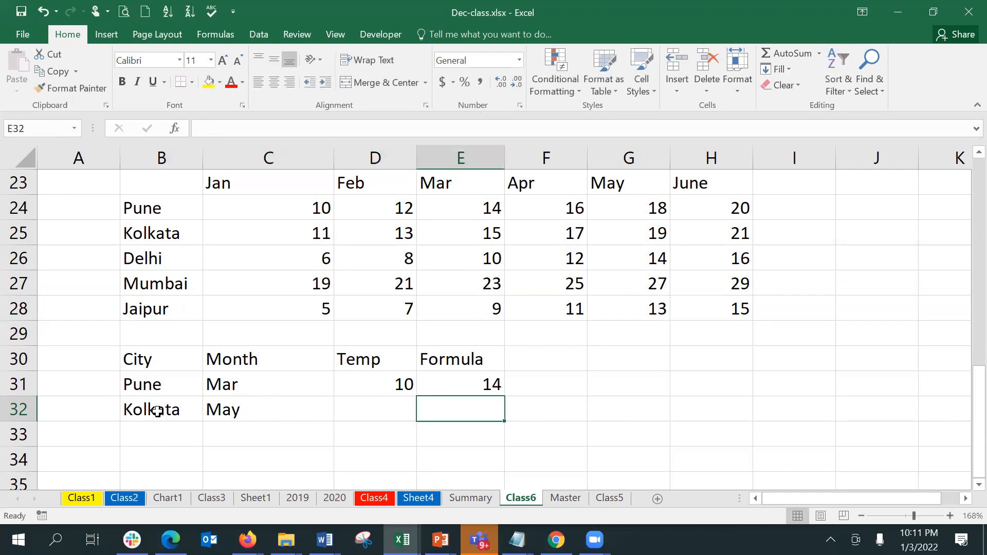
text(=)
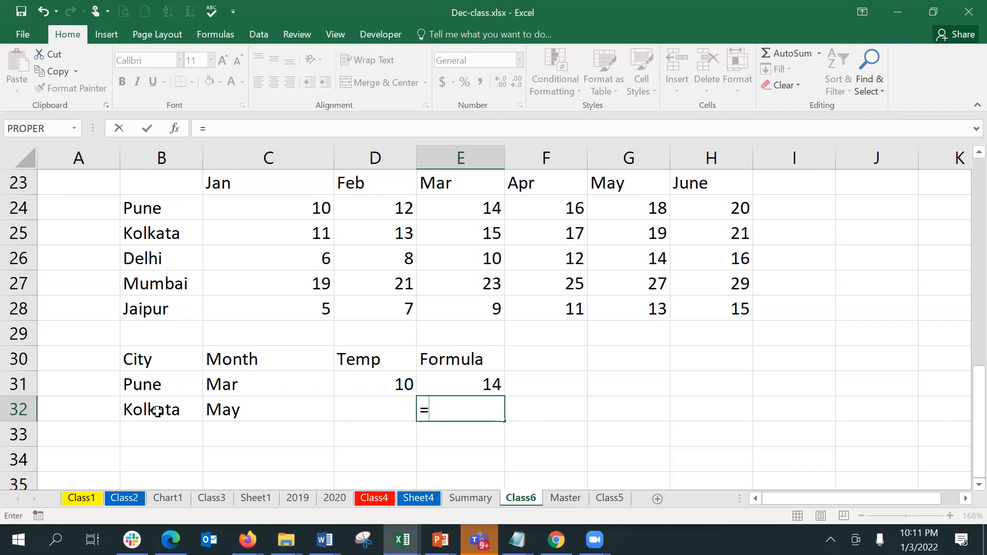
text(vloo)
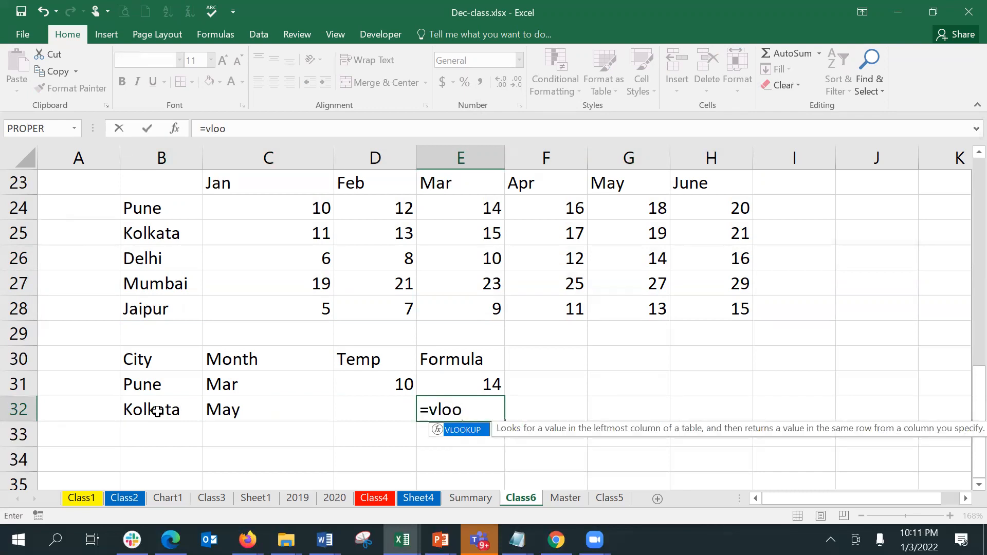
key(Tab)
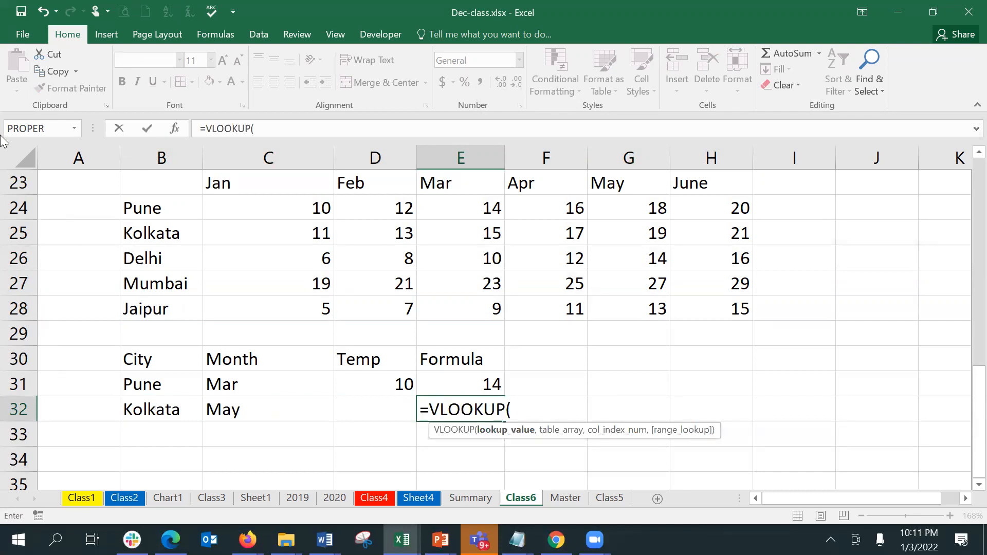
click(175, 128)
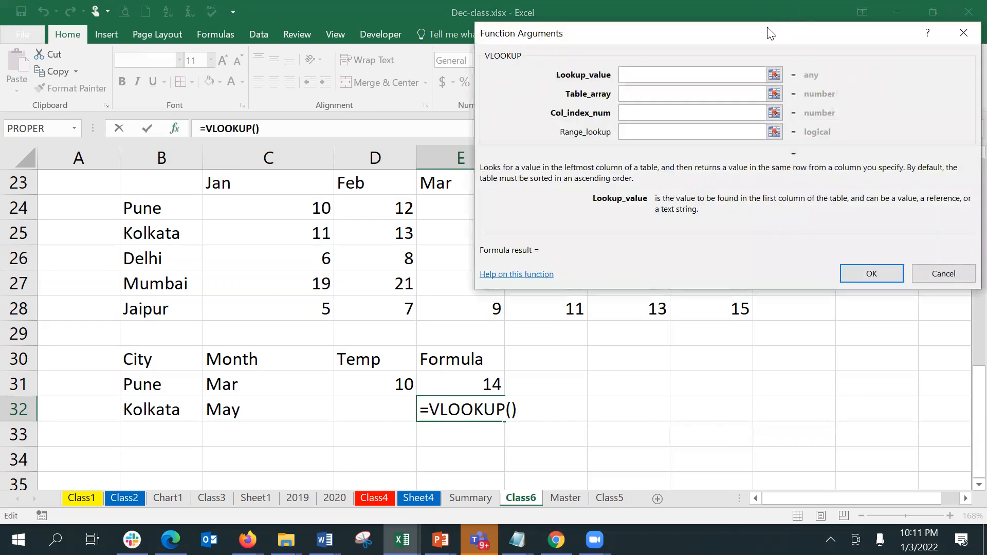
drag(771, 31, 771, 9)
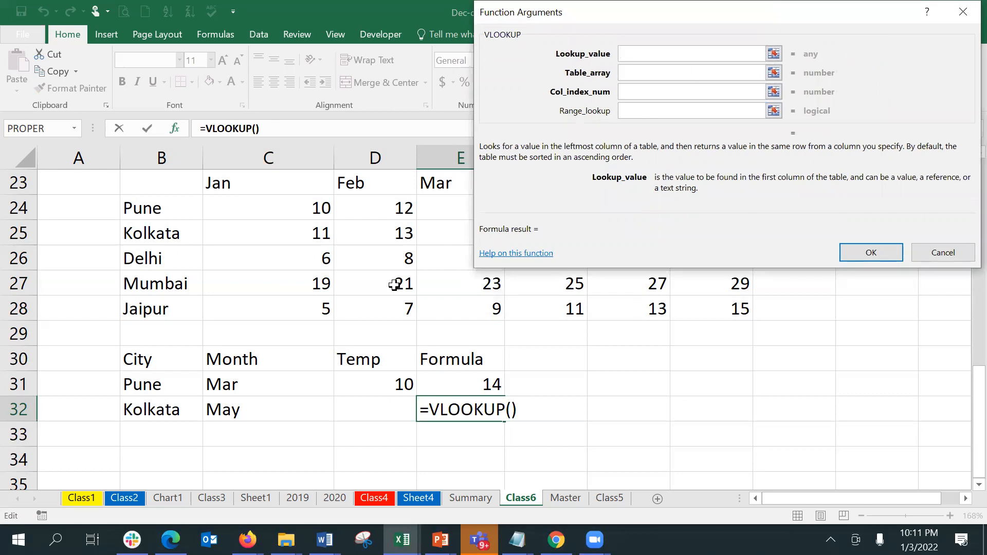
click(150, 412)
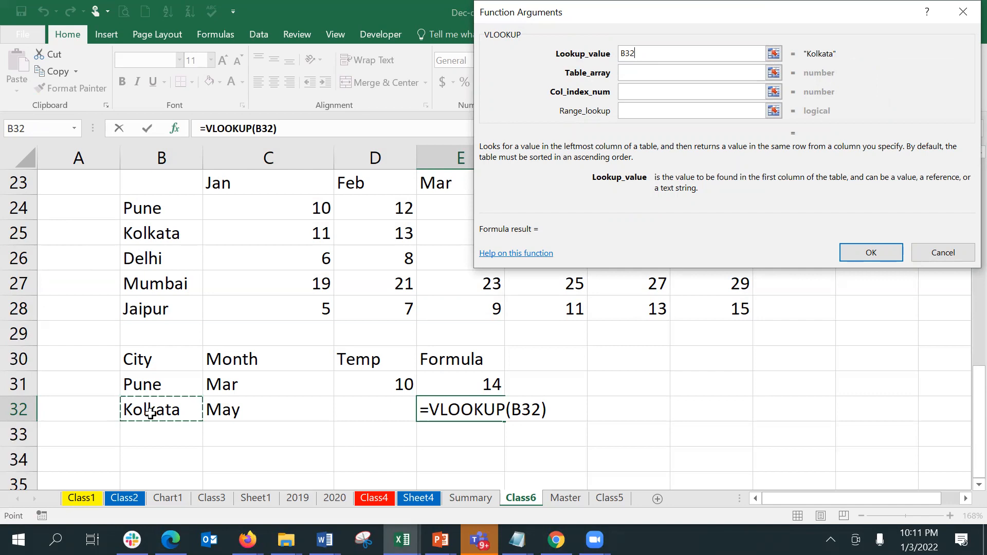
click(648, 73)
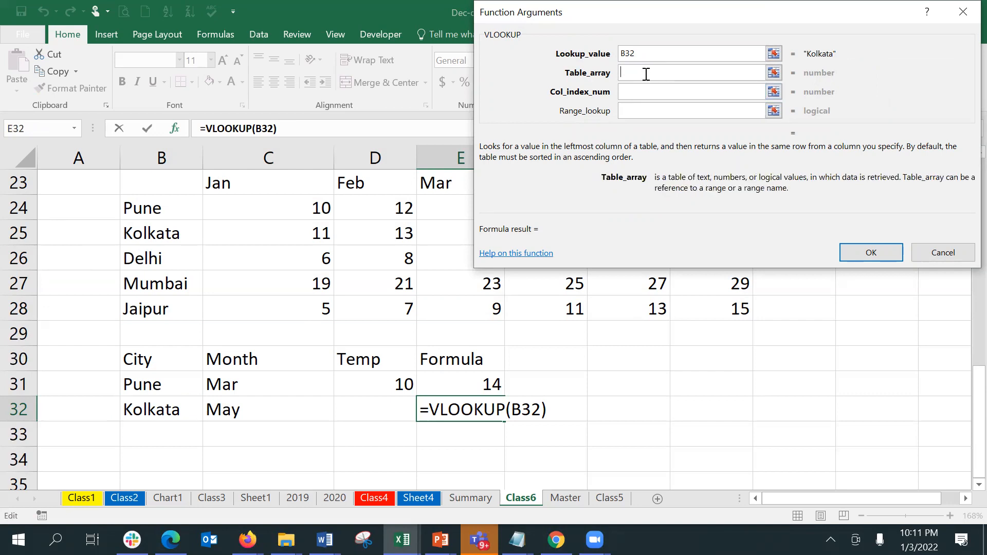
text(tempdata)
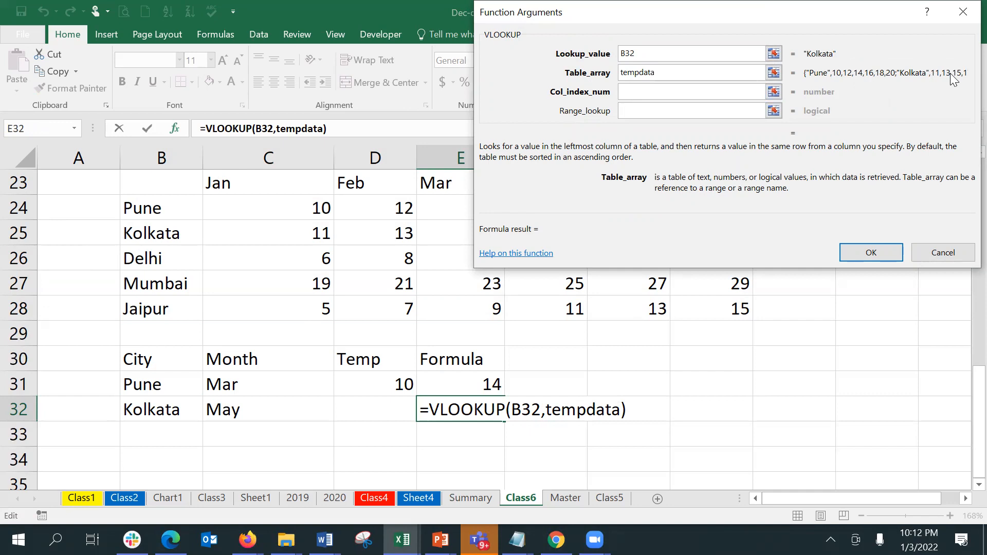
- Complete the VLOOKUP in E32 with column index 6 and range lookup false for an exact match
click(702, 92)
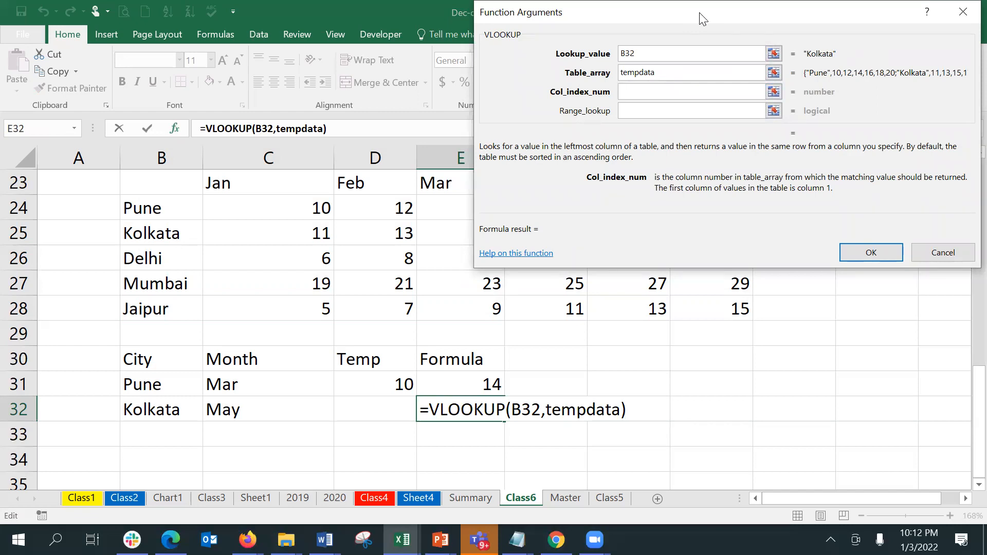
drag(703, 19, 646, 6)
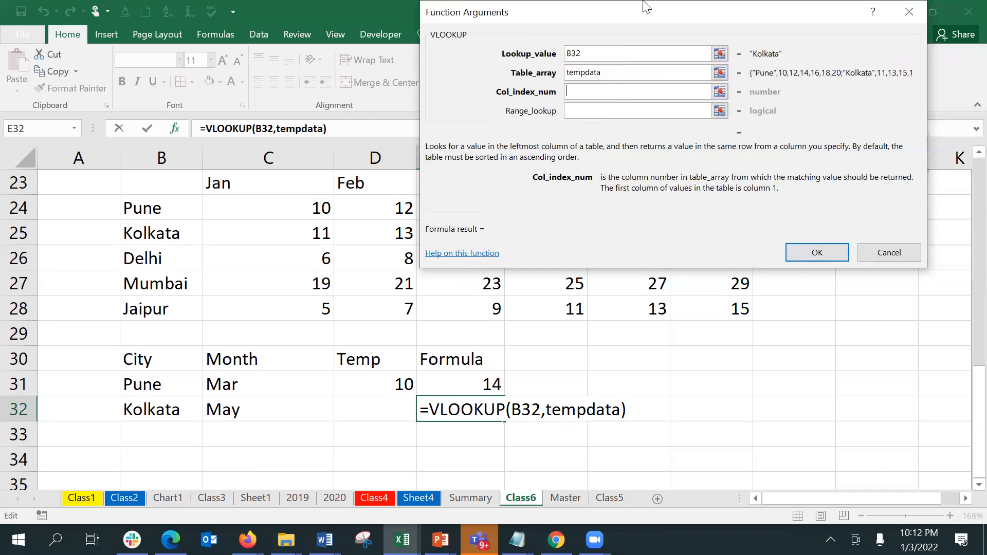
text(6)
click(632, 109)
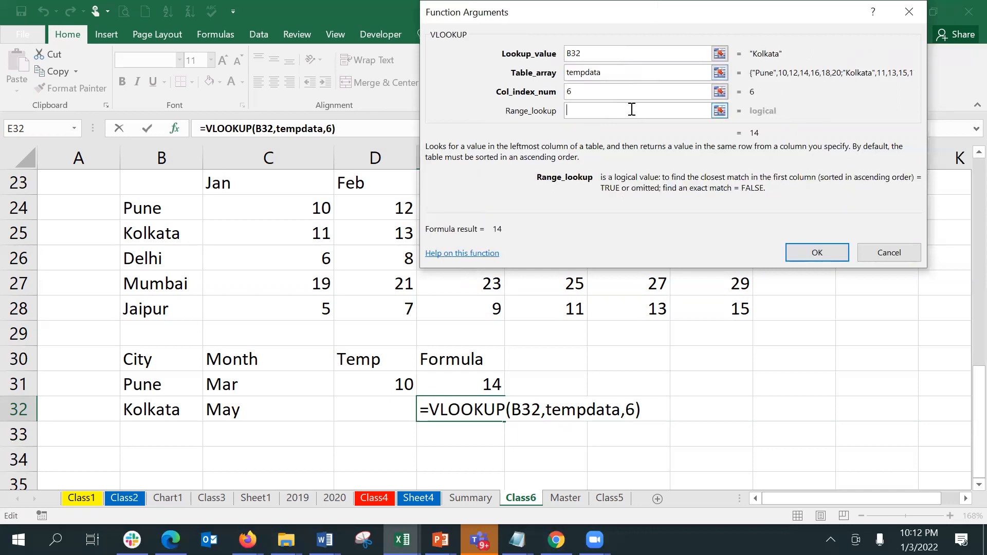
text(false)
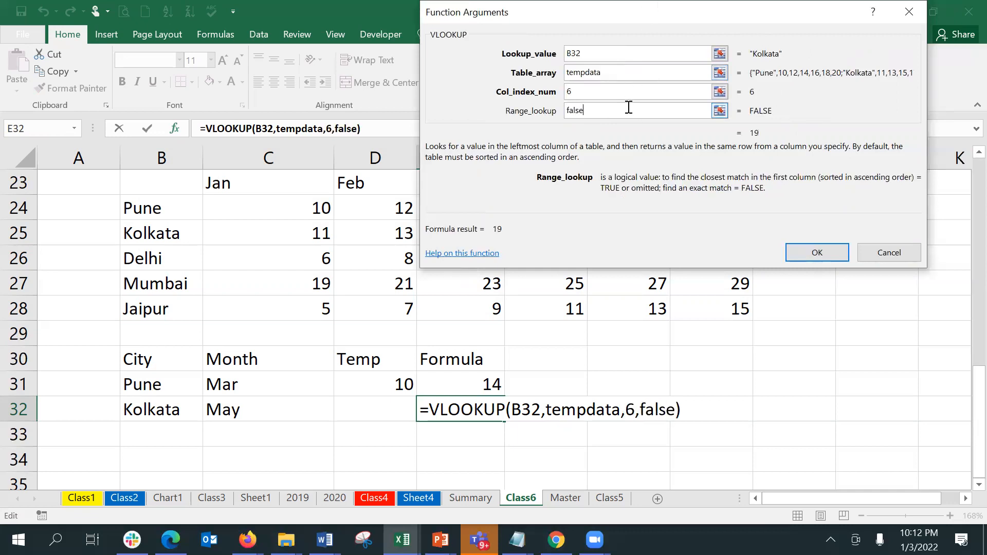
click(843, 252)
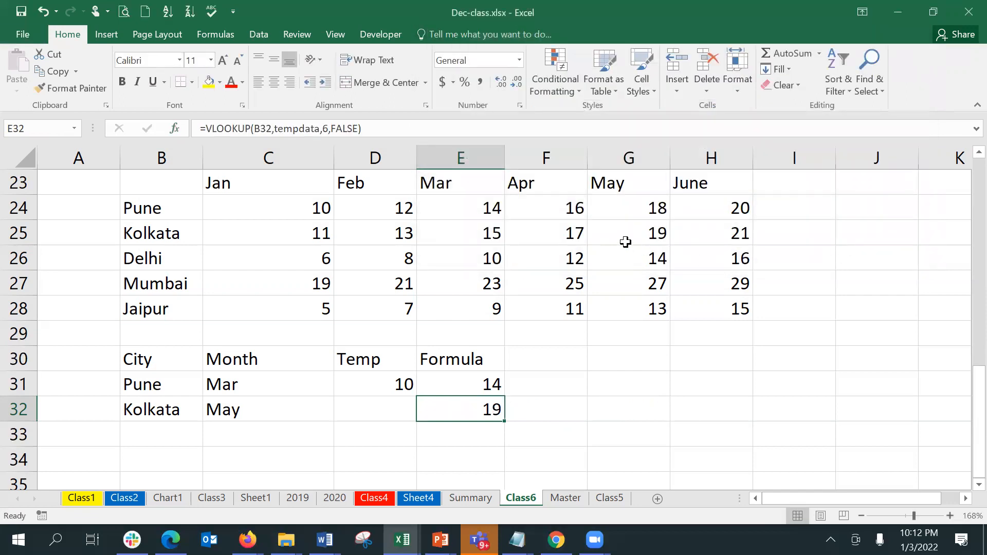
- Compare Kolkata's May temperature in the table with the formula in E32, and save the workbook
click(626, 242)
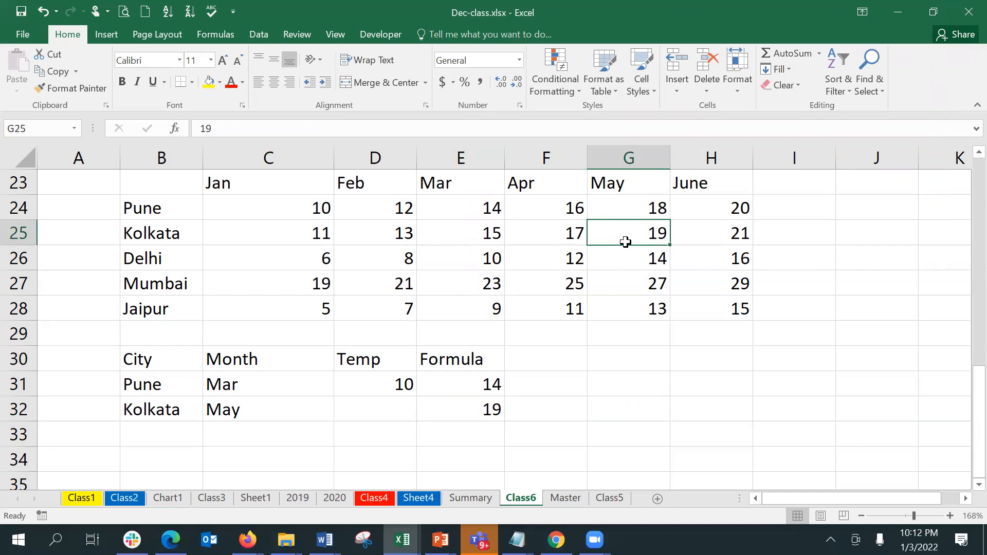
click(23, 9)
key(ctrl+s)
click(450, 413)
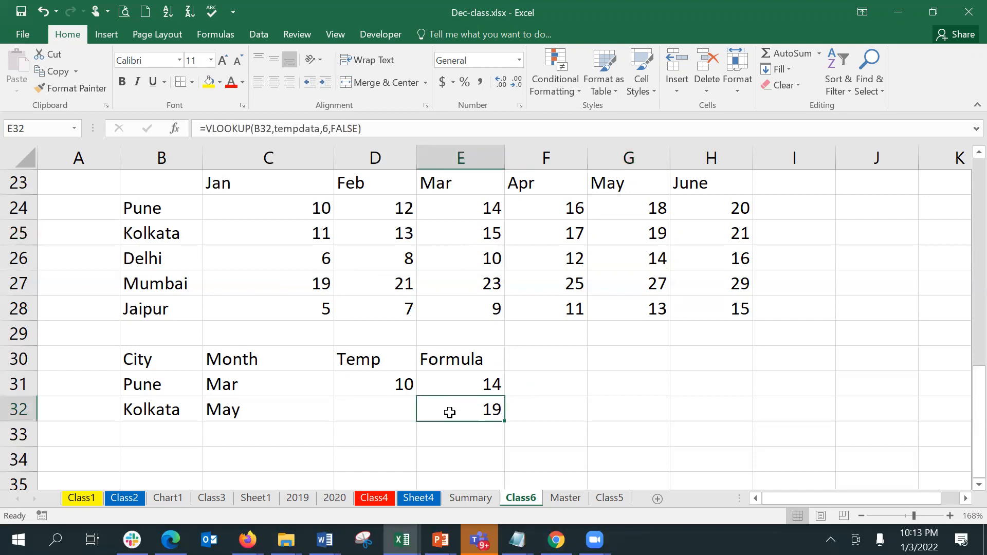
- Review the VLOOKUP arguments in E32, focusing on the column index number, and close them without changes
click(183, 126)
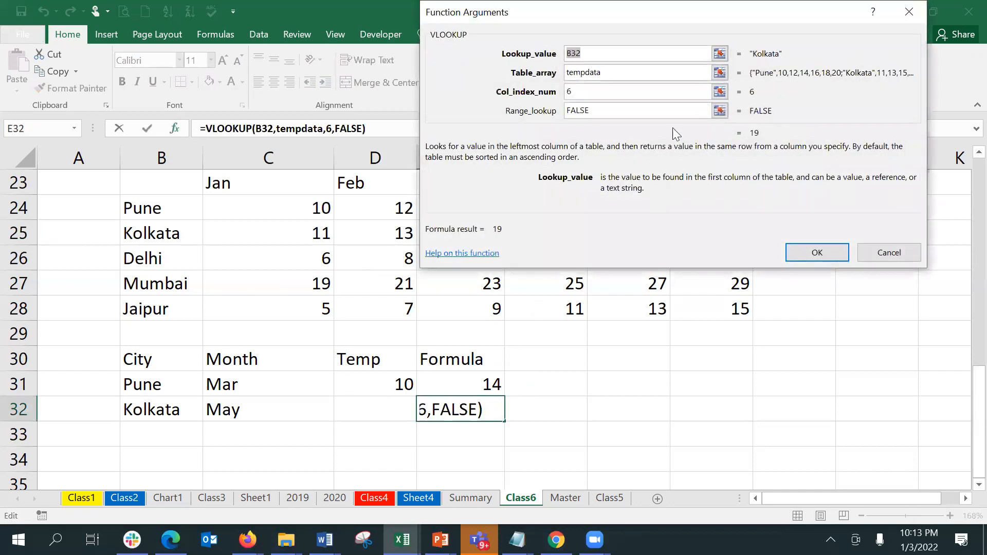
click(627, 93)
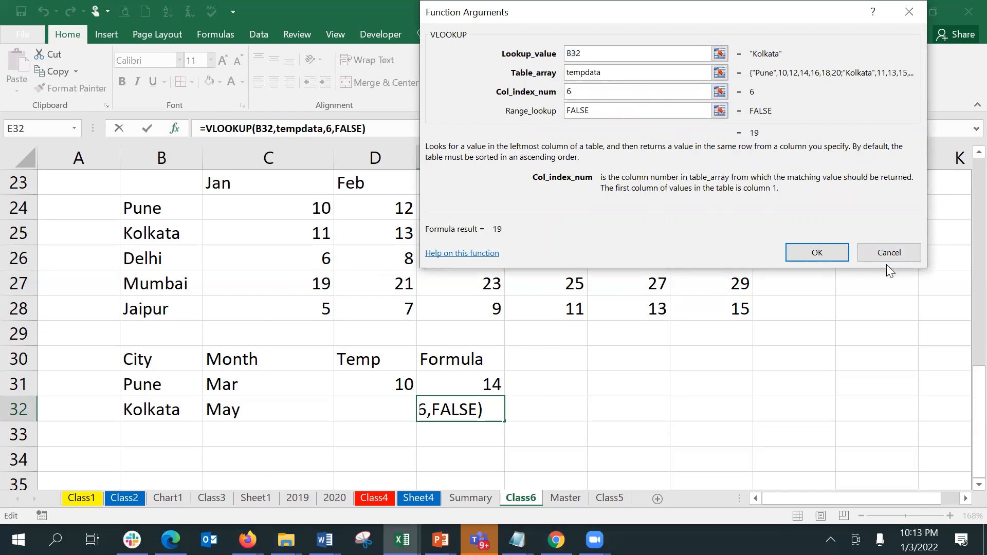
key(Return)
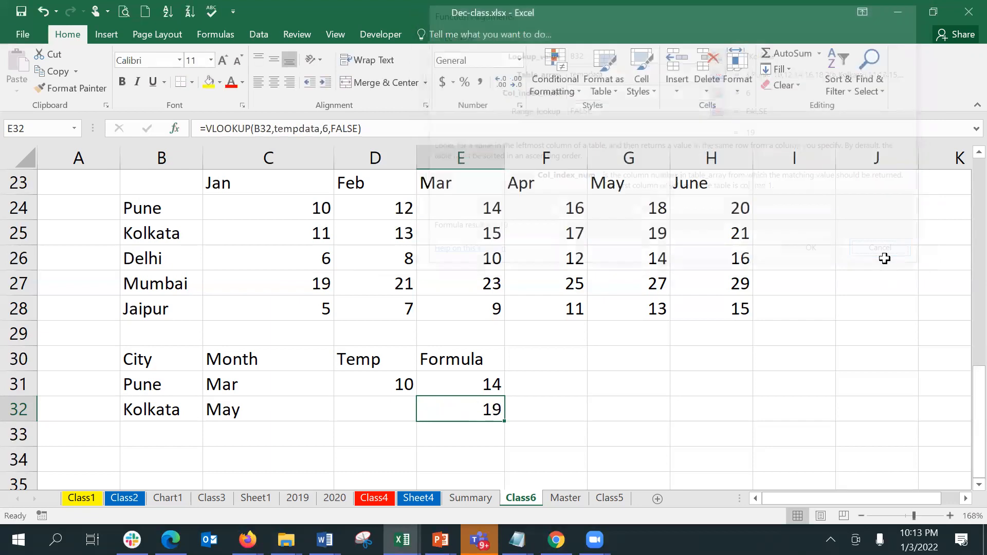
- Enter the header City in B23, above the city names of the temperature table
click(171, 177)
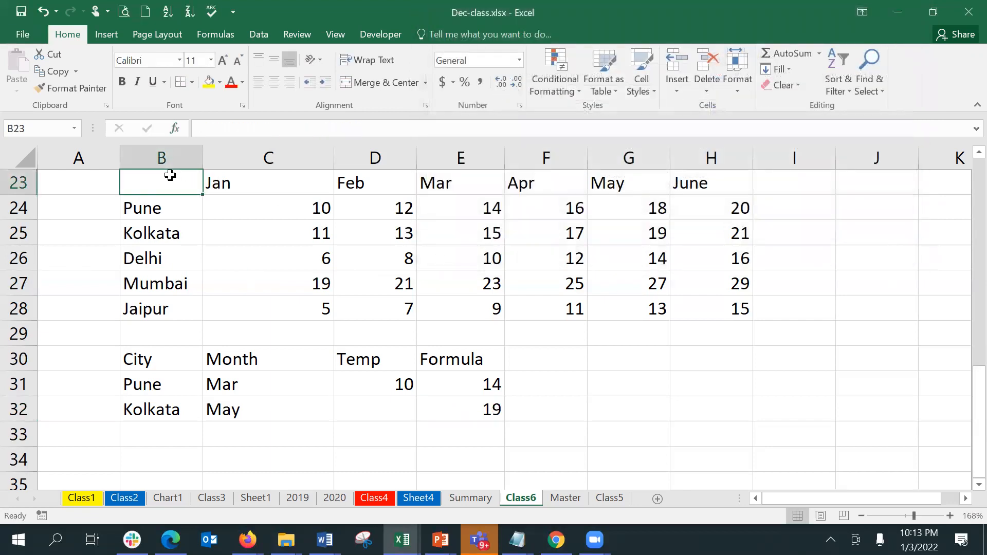
text(City)
key(Return)
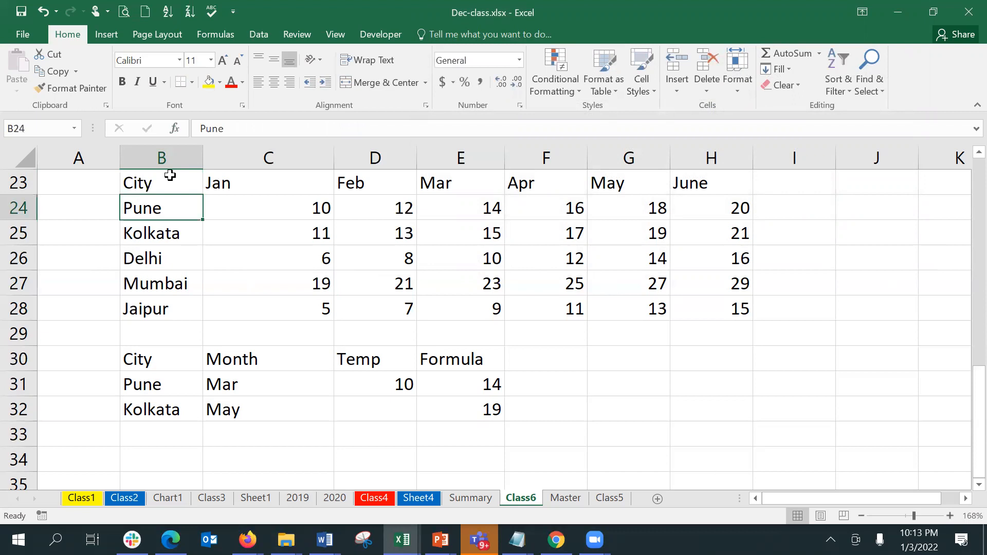
- Insert blank cells at D30:D32, shifting the Temp and Formula cells one column over
click(149, 433)
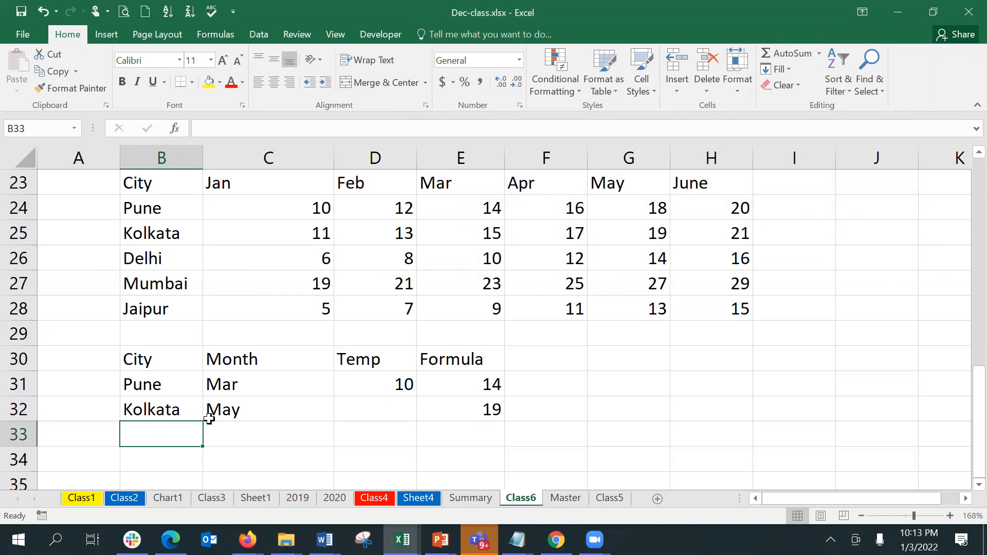
drag(370, 360, 371, 401)
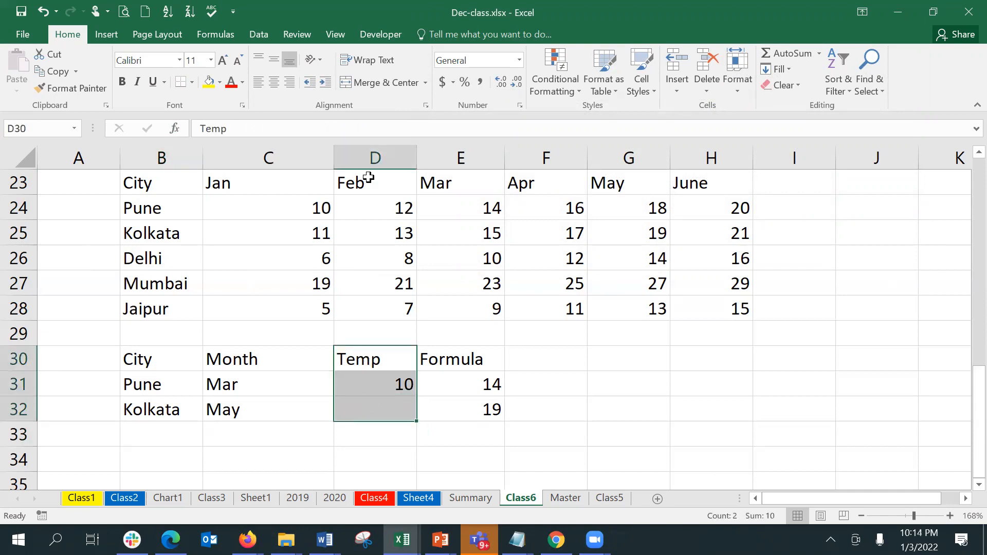
click(677, 57)
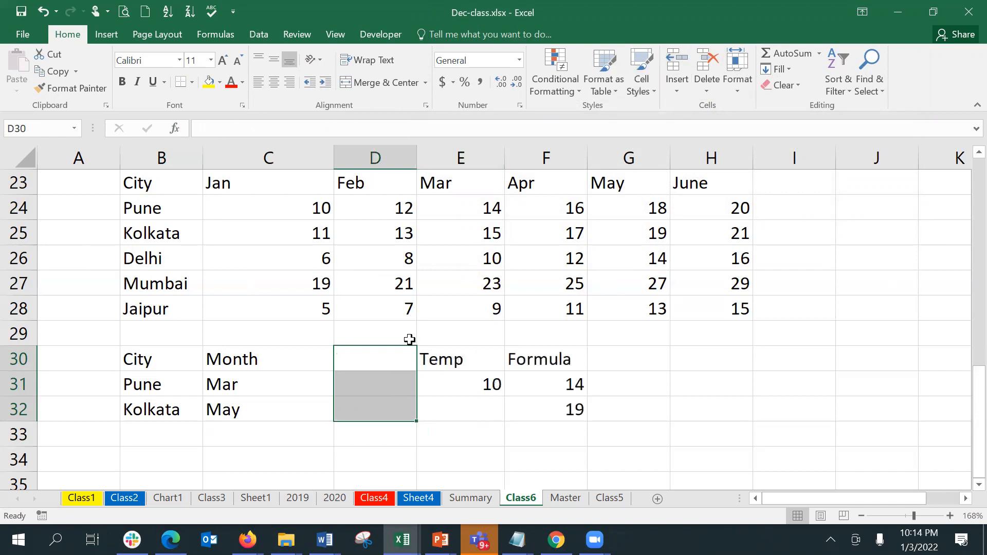
- Start a MATCH function in D31 with the month in C31 as the lookup value
click(388, 351)
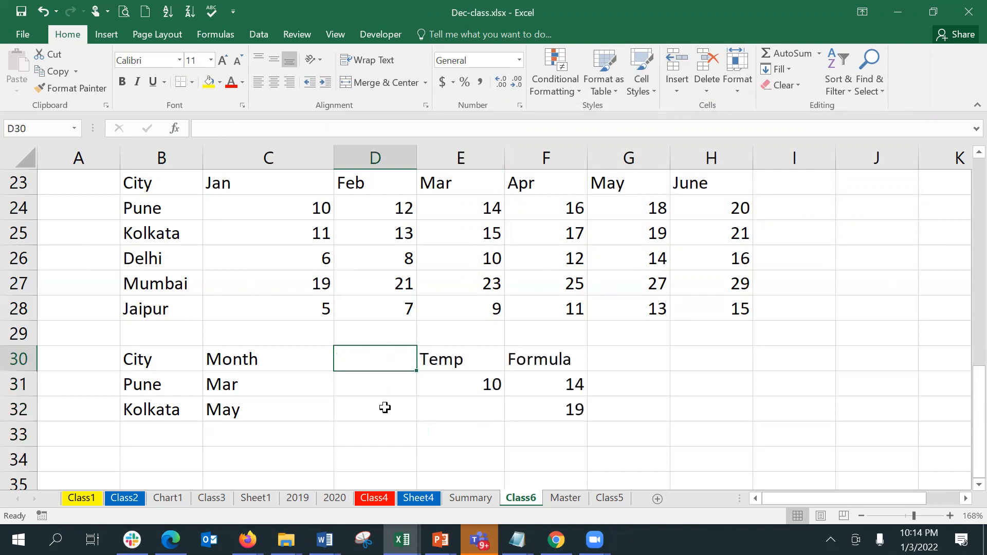
key(Return)
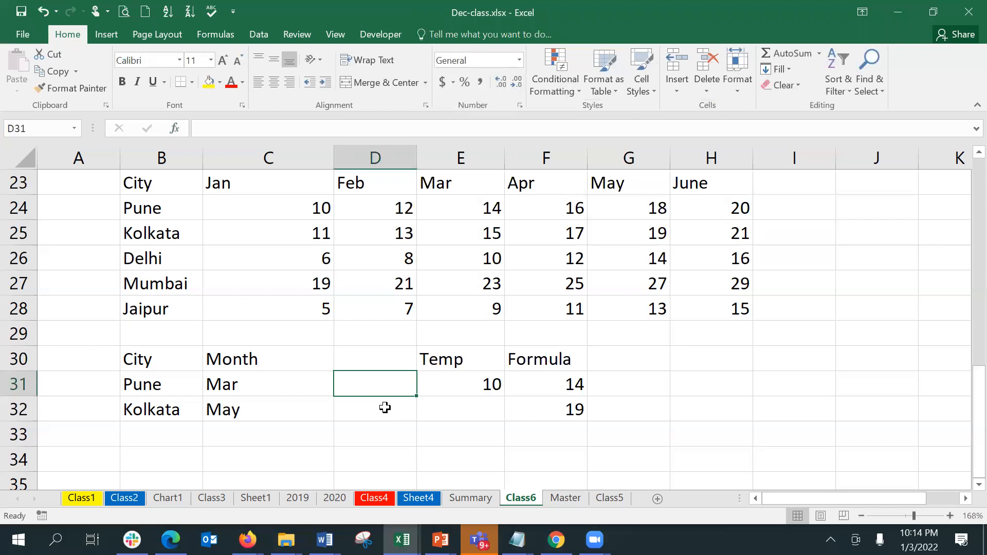
text(=m)
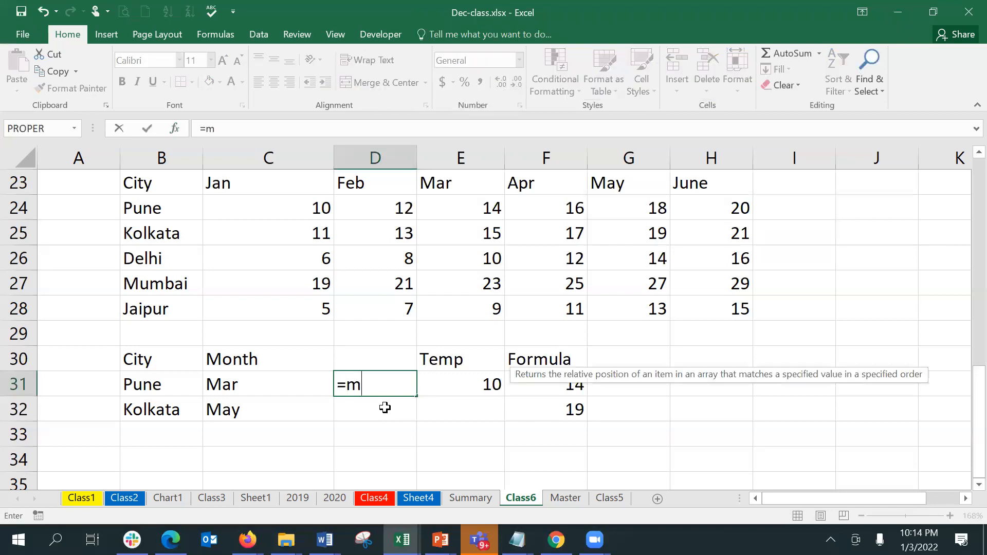
text(atch)
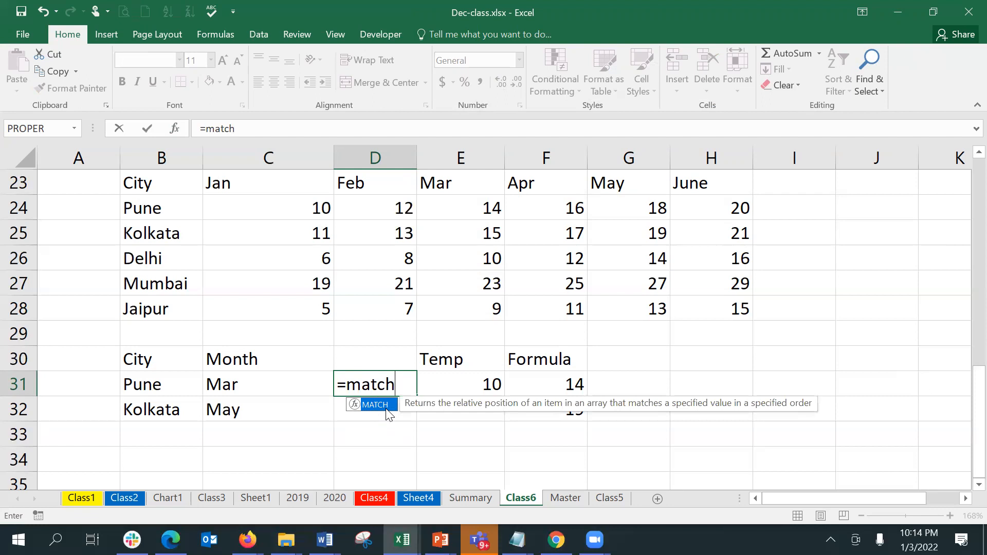
key(Tab)
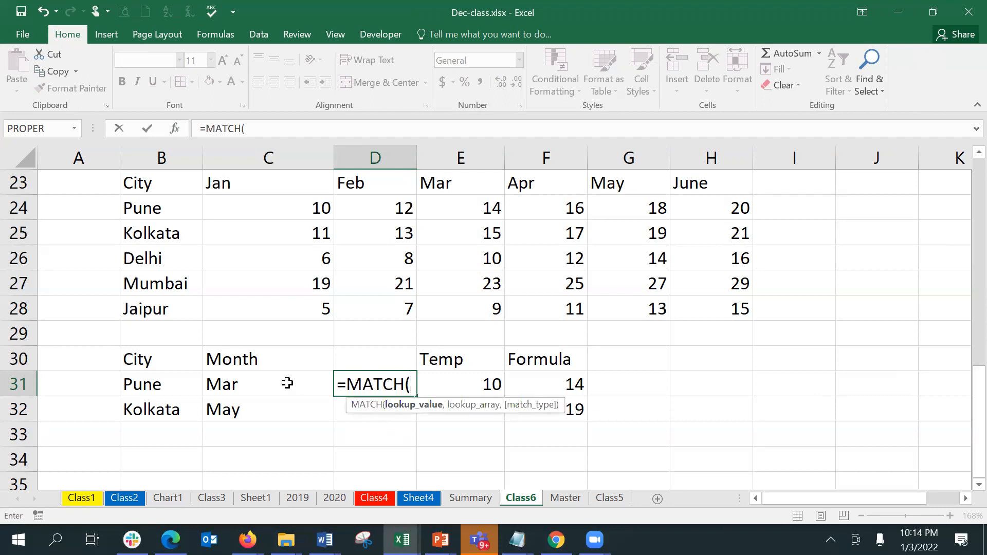
click(176, 130)
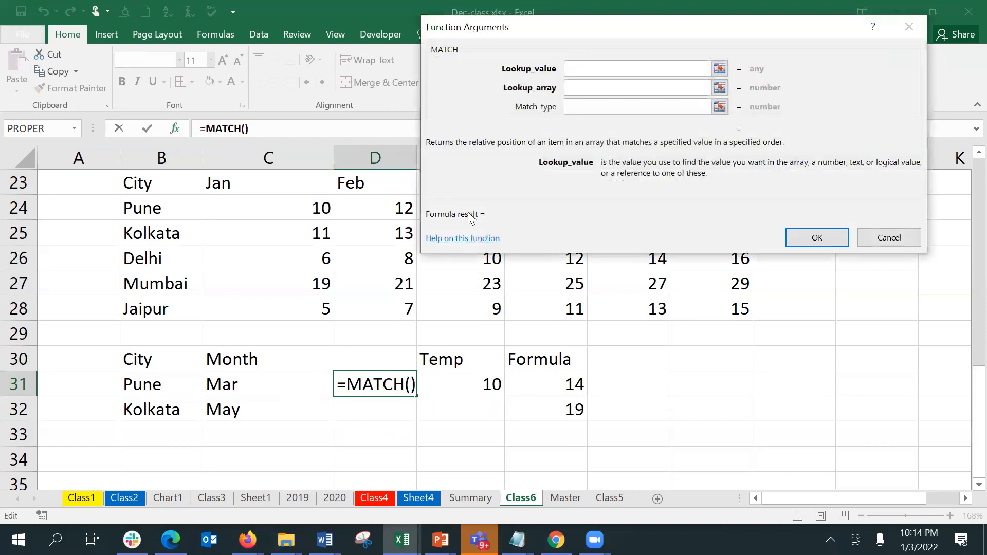
click(233, 391)
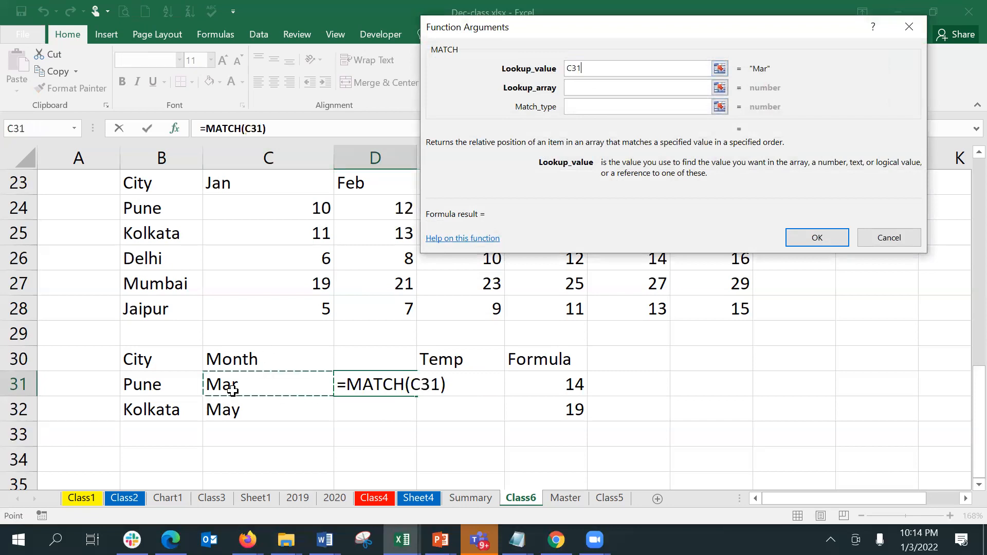
- Complete the MATCH in D31 with the header row B23:H23 as lookup array and match type 0
click(639, 87)
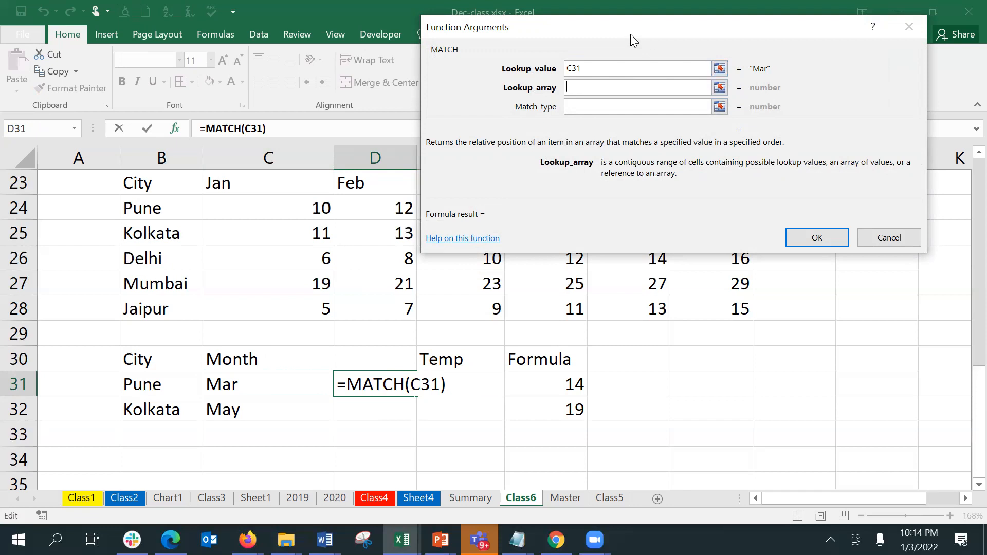
drag(633, 42, 715, 276)
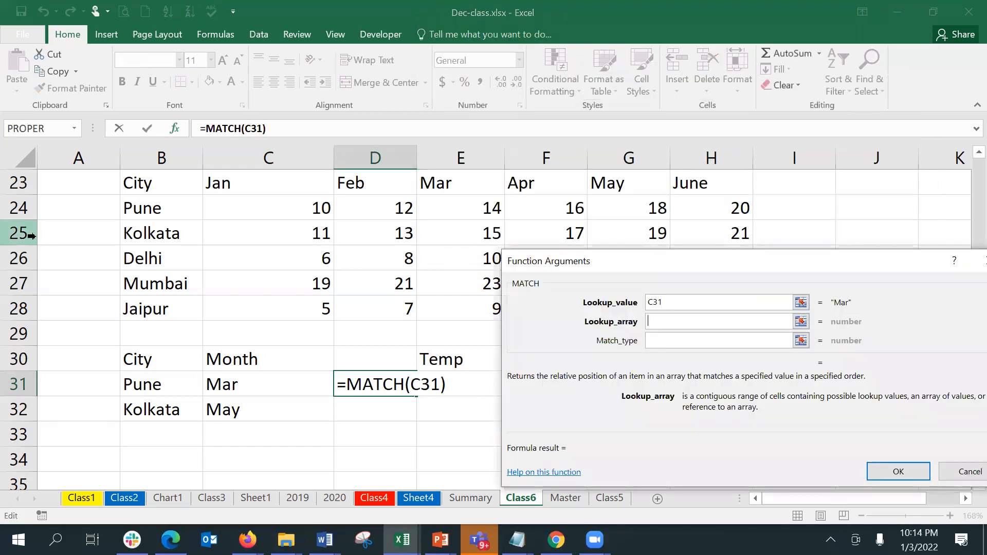
click(156, 174)
drag(155, 174, 702, 316)
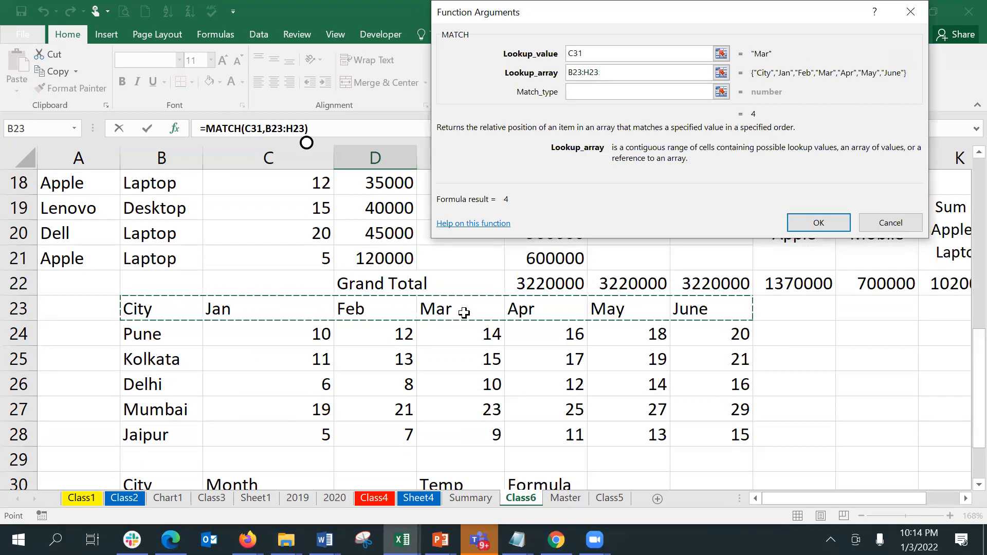
click(627, 89)
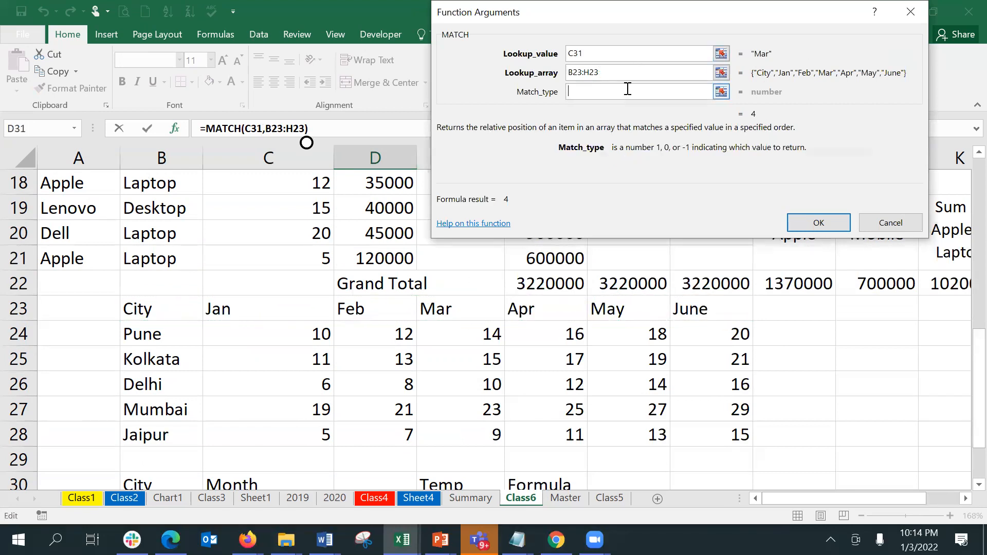
text(0)
key(Return)
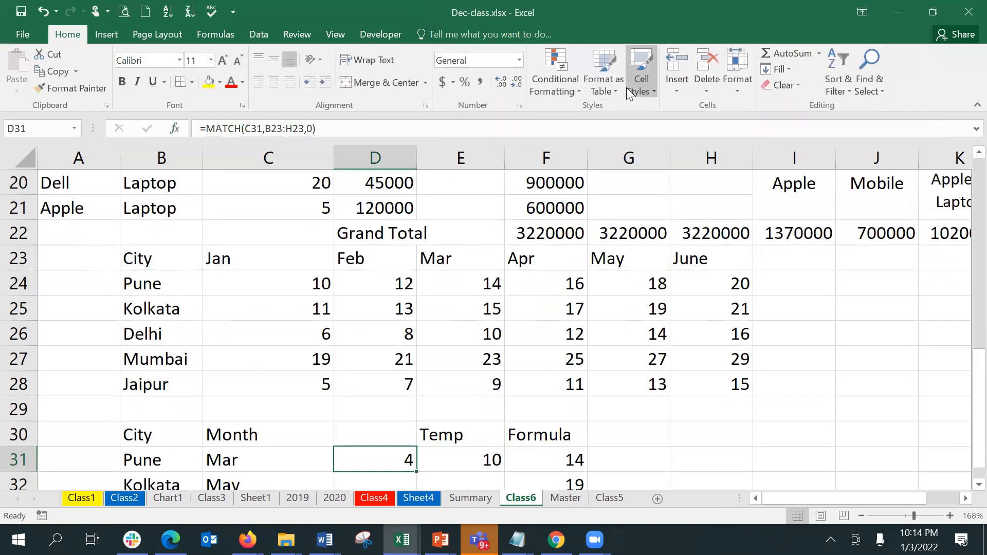
- Start a MATCH formula in D32 with the month in C32 as the lookup value
key(Return)
key(Return)
key(Down)
key(Down)
key(Down)
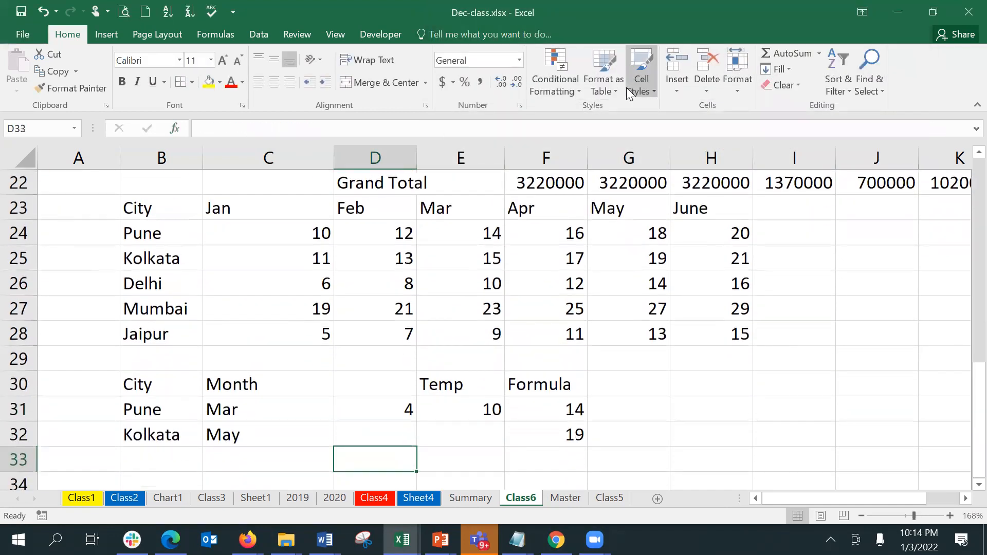
key(Up)
key(Up)
key(Up)
key(Up)
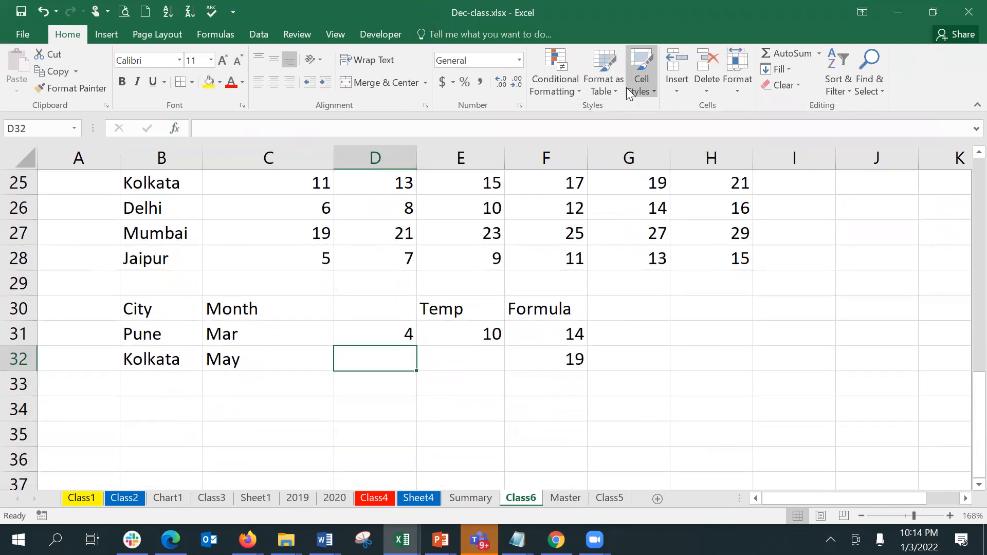
text(=)
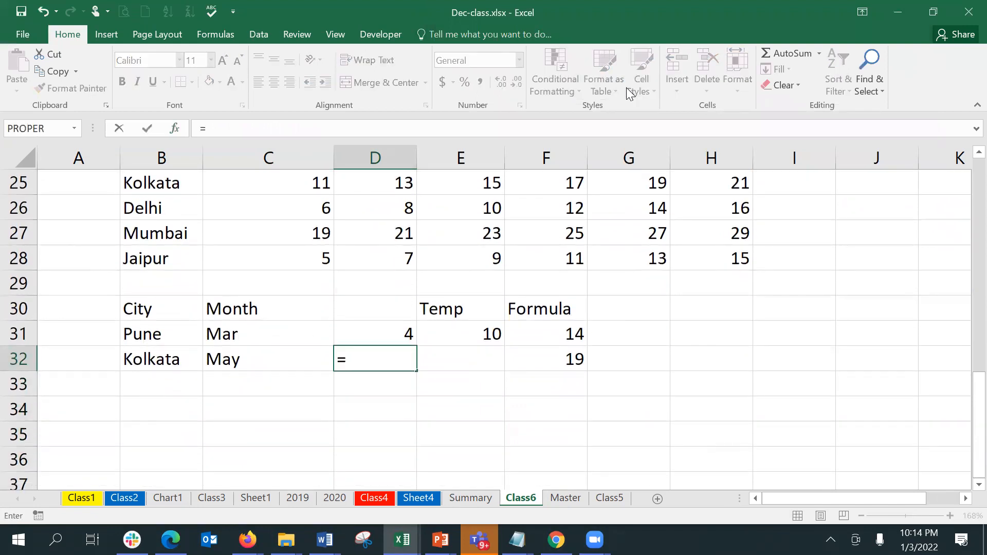
text(mat)
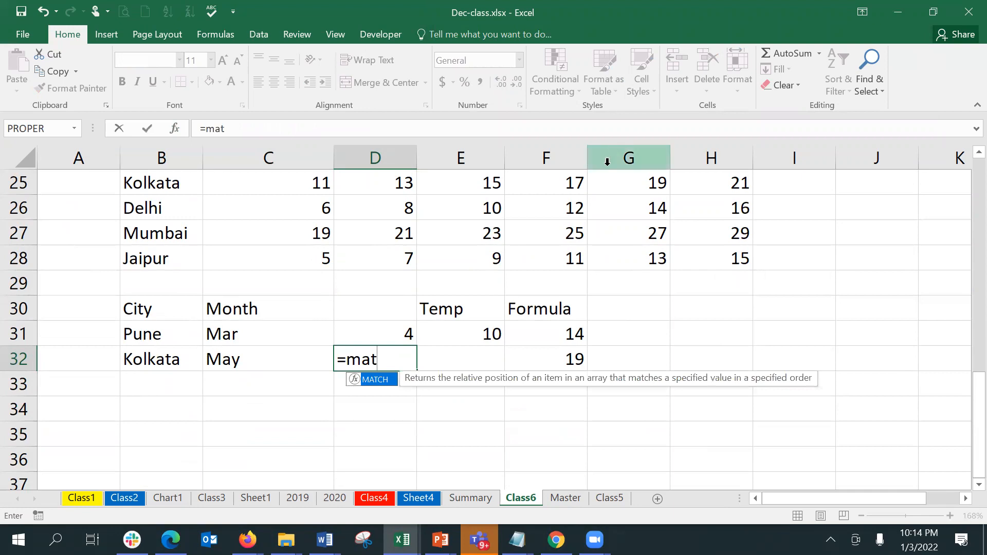
double_click(375, 380)
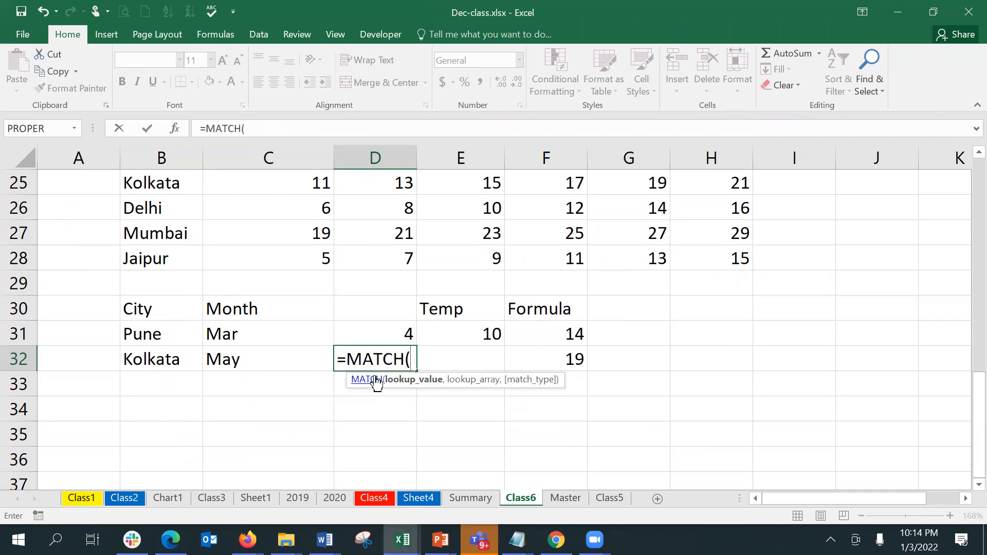
click(258, 361)
text(,)
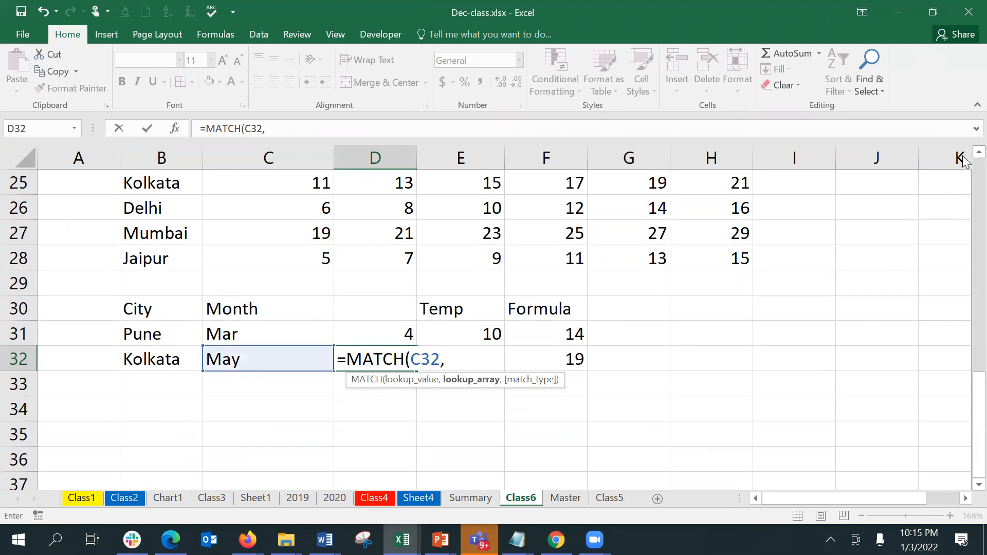
- Complete the MATCH in D32 with lookup array B23:H23 and match type 0 for an exact match
scroll(964, 162, up, 2)
drag(181, 180, 696, 178)
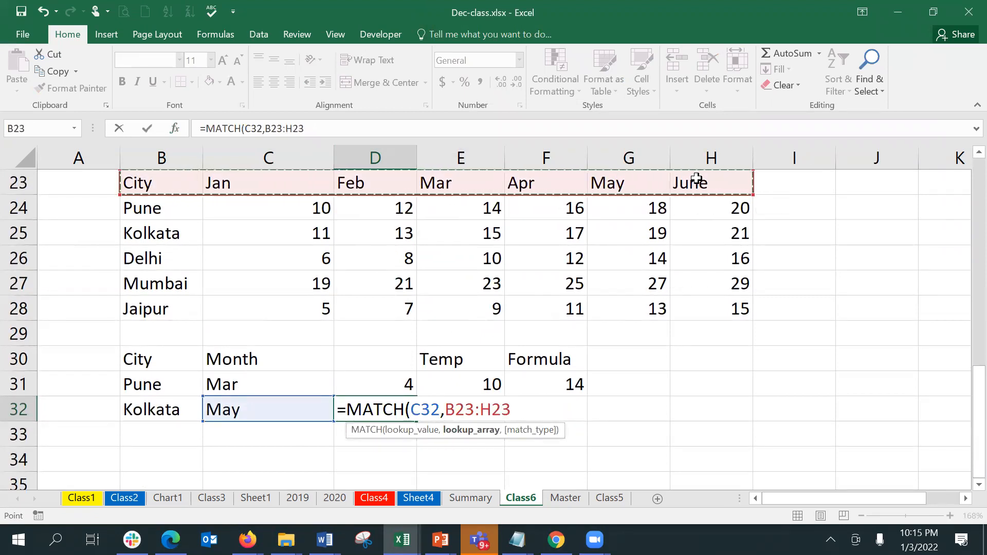
text(,0)
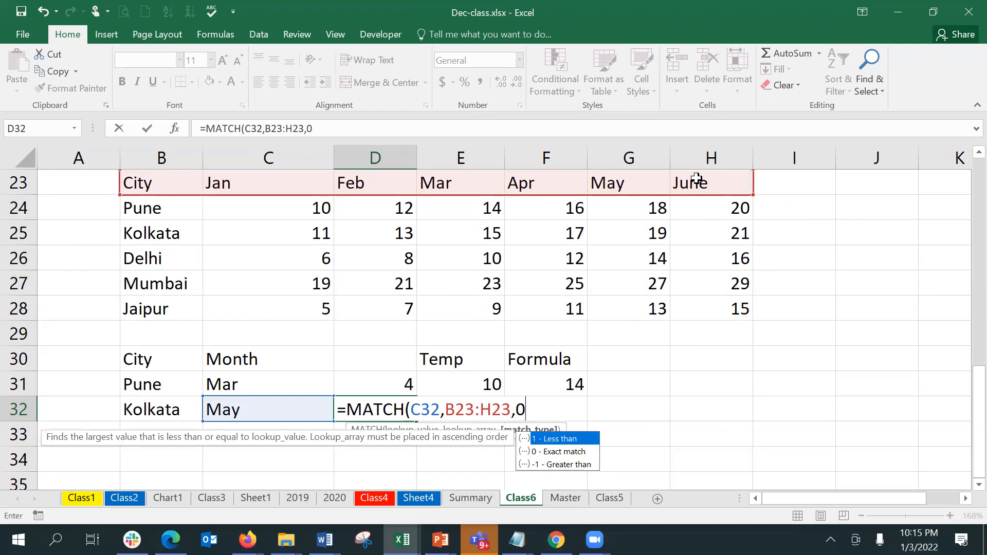
key(Return)
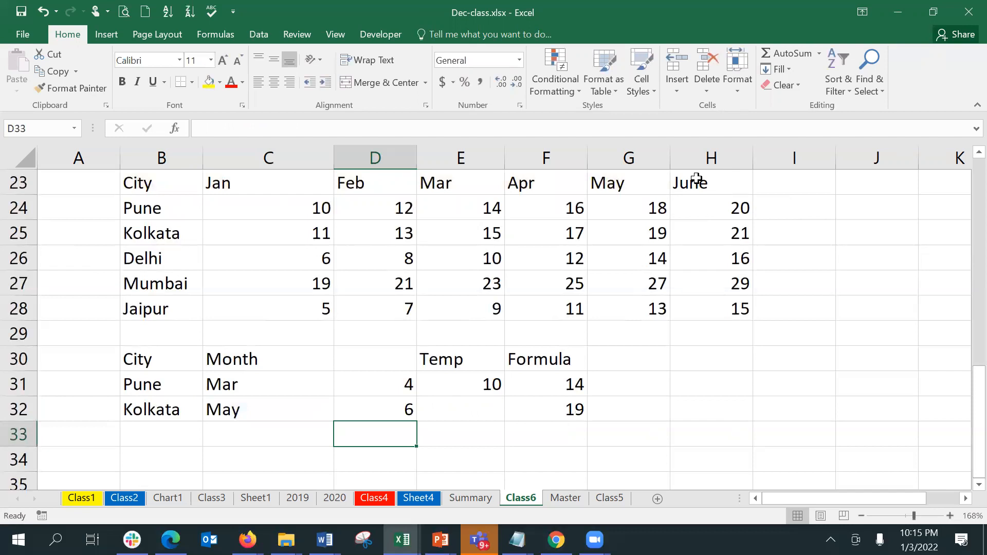
- Start a VLOOKUP formula in G31 with the city in B31 as the lookup value
key(Up)
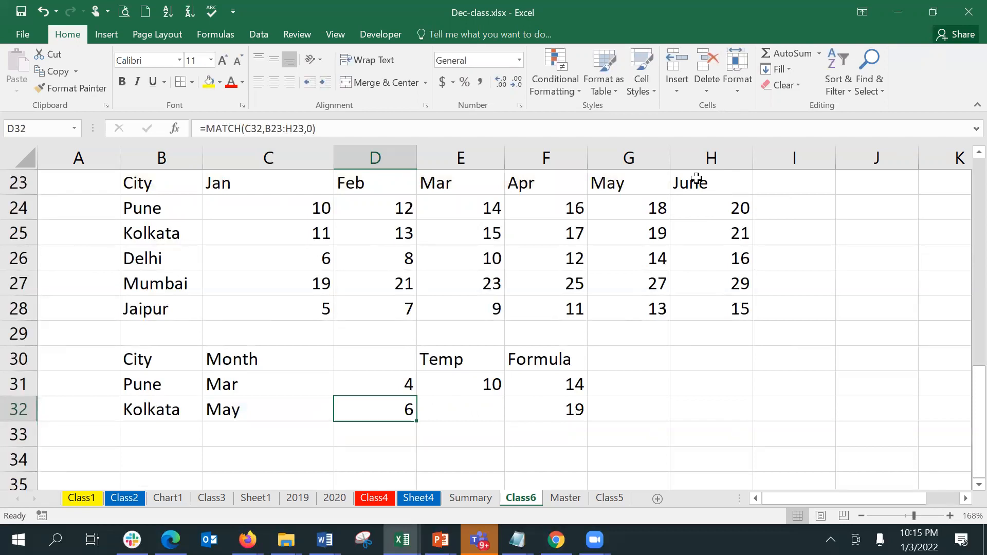
key(Right)
key(Right)
key(Right)
key(Up)
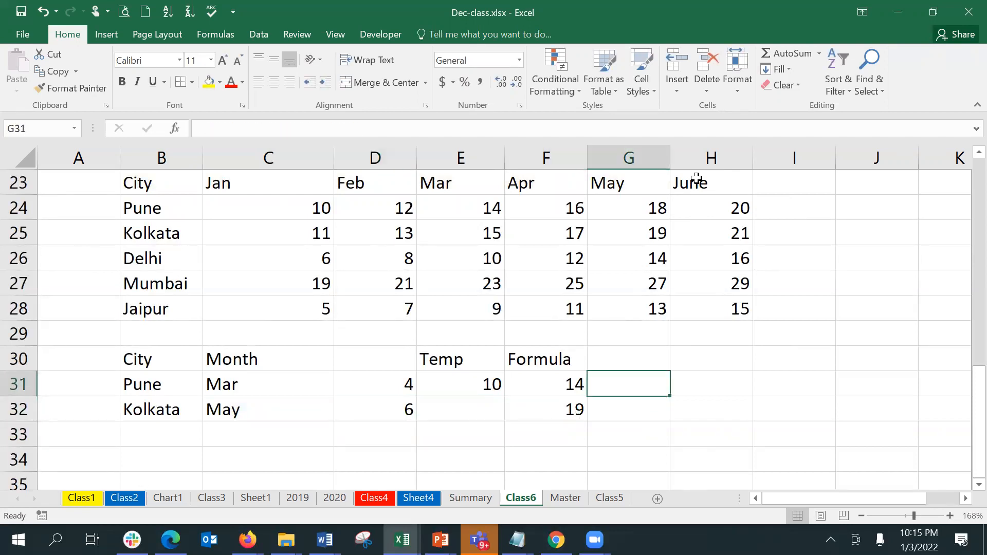
text(=vloo)
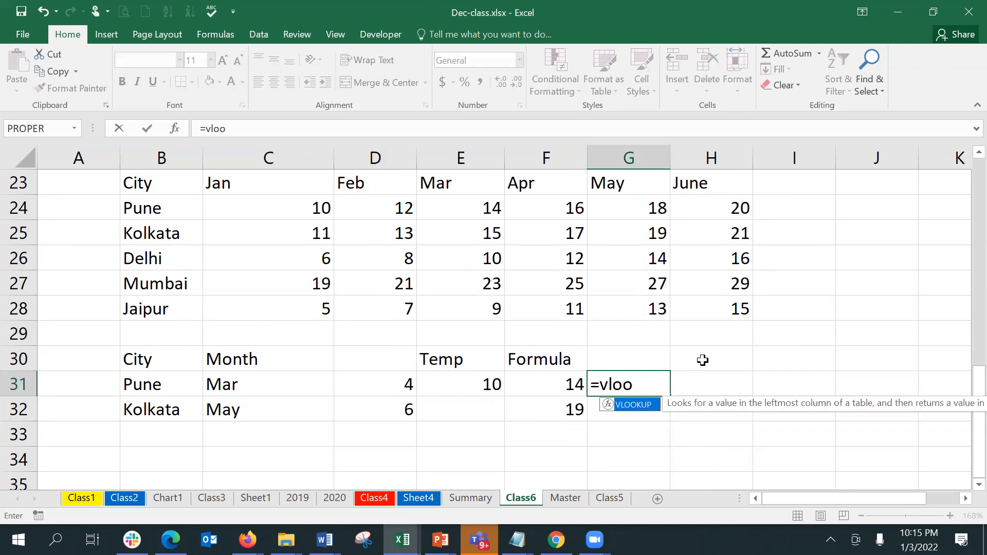
double_click(637, 404)
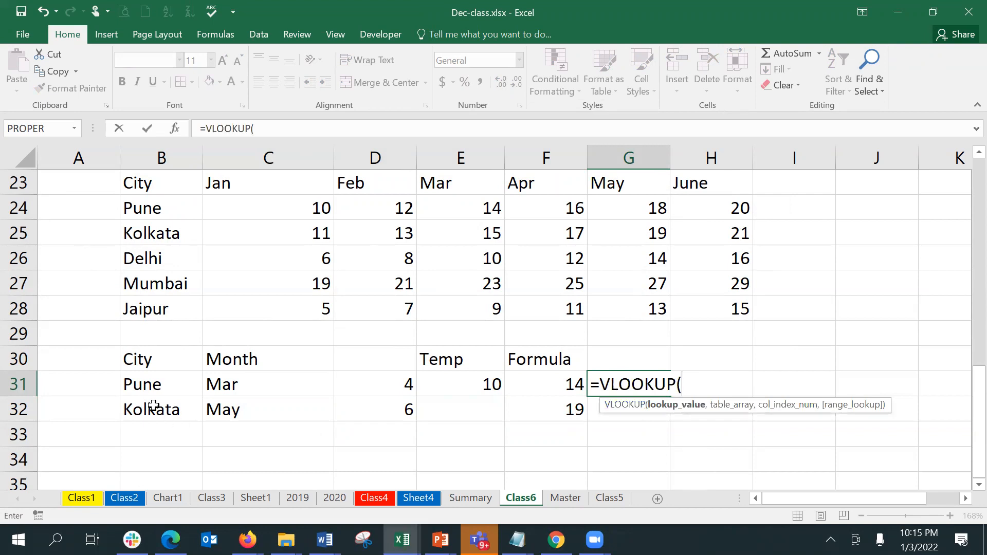
click(142, 390)
text(,)
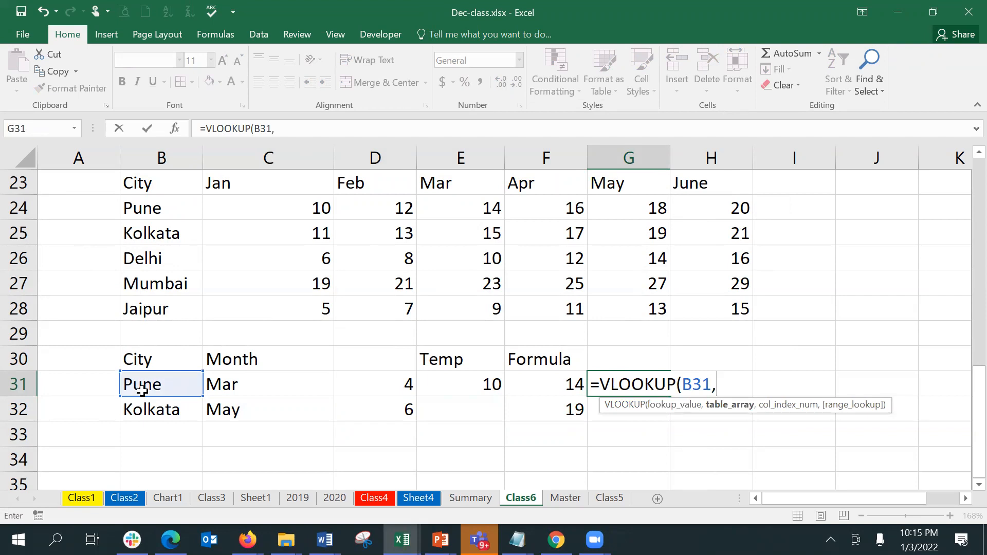
- Complete the VLOOKUP in G31 with the named range tempdata, column index D31 and an empty range lookup argument
text(temp)
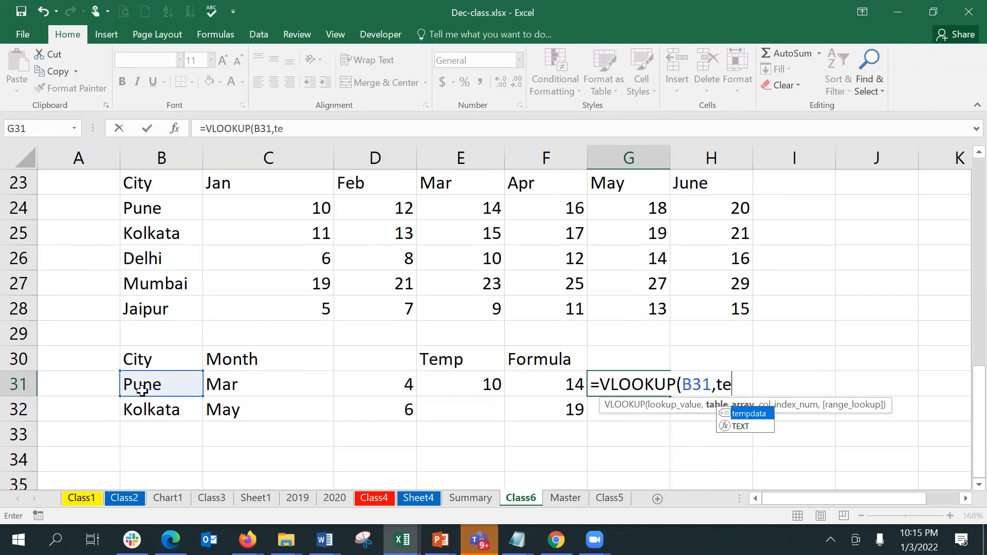
double_click(756, 417)
text(,)
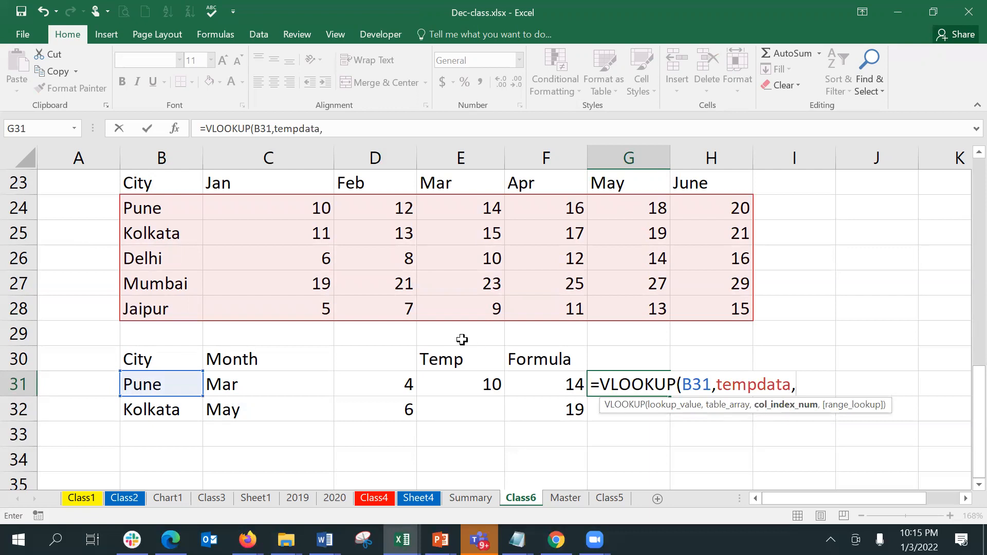
click(394, 377)
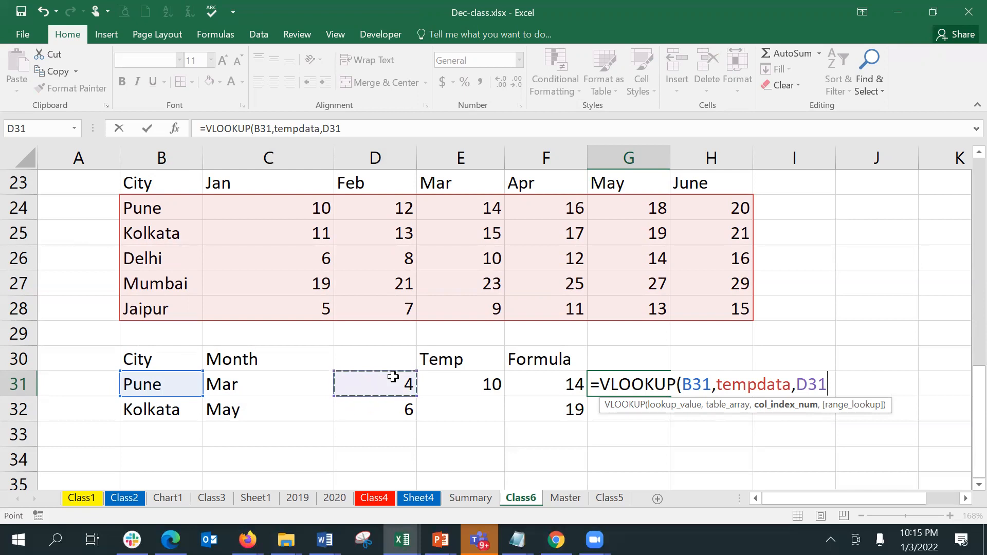
text(,)
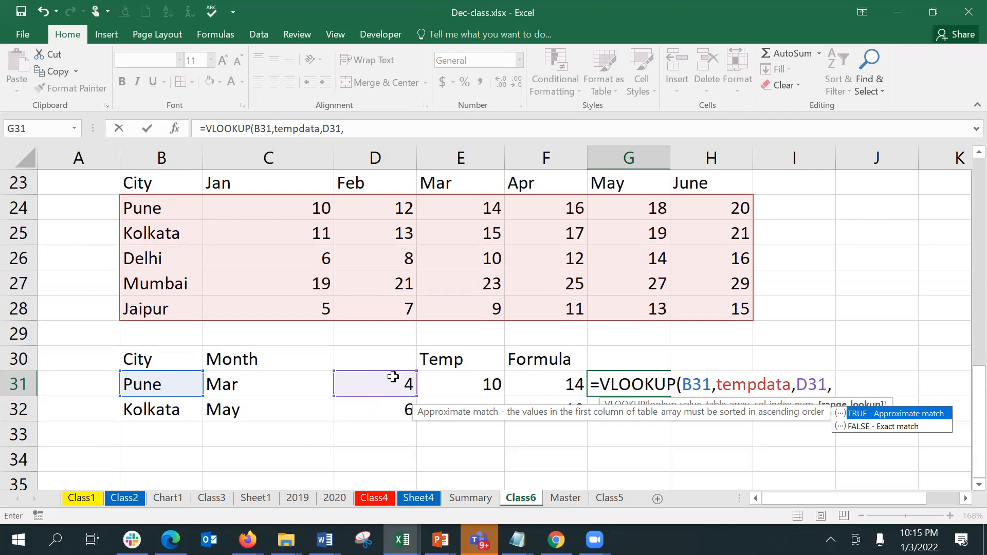
key(Down)
key(Return)
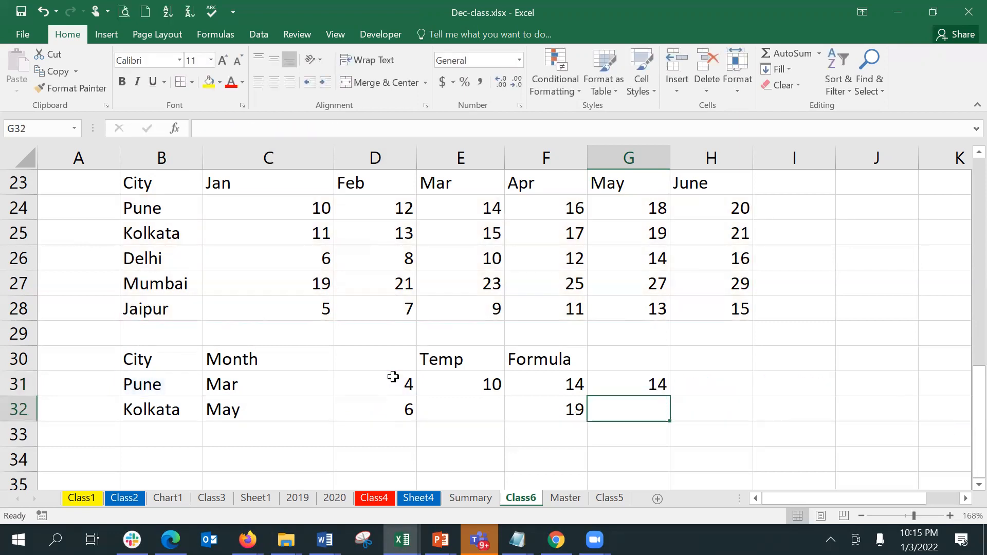
- Change the month in C31 to Apr
key(Up)
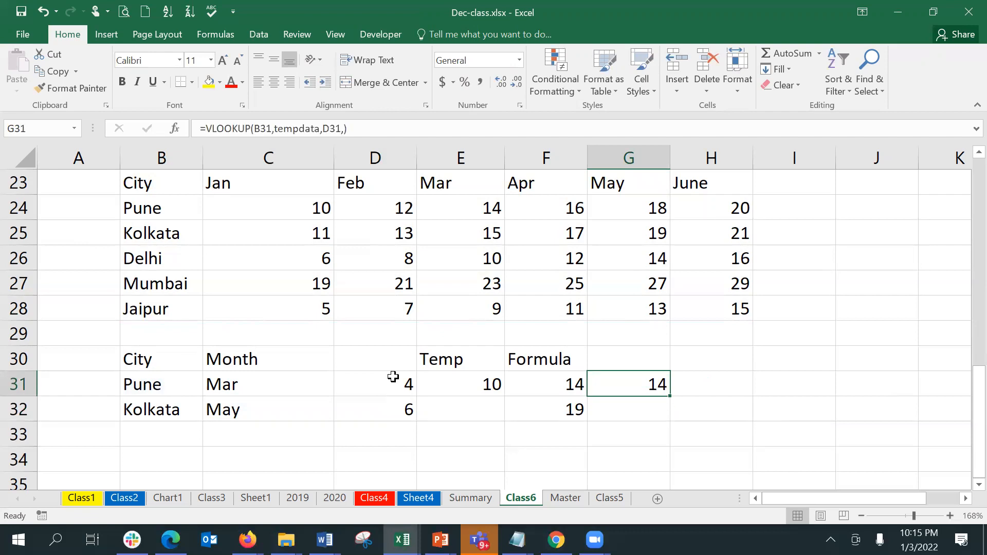
key(Left)
key(Left)
key(Left)
key(Left)
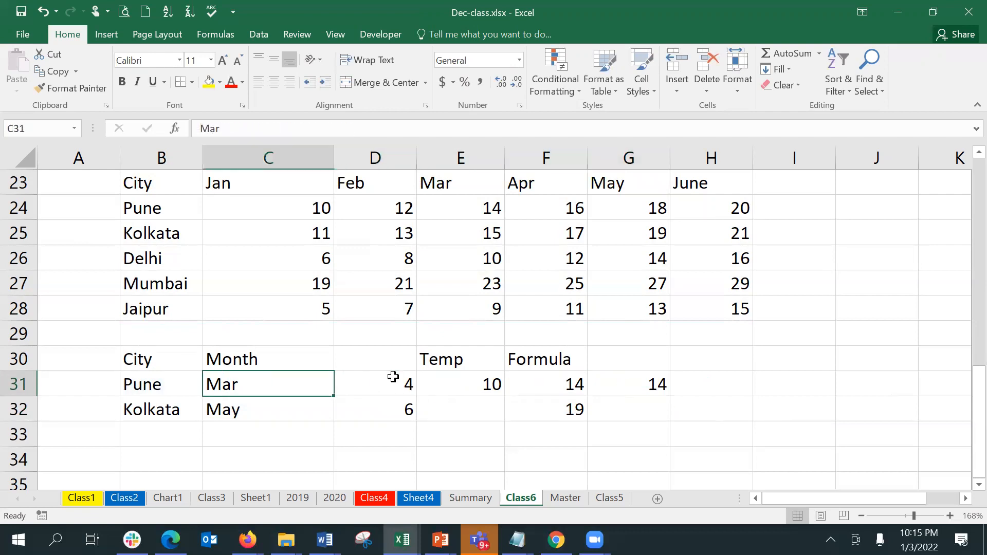
text(Apr)
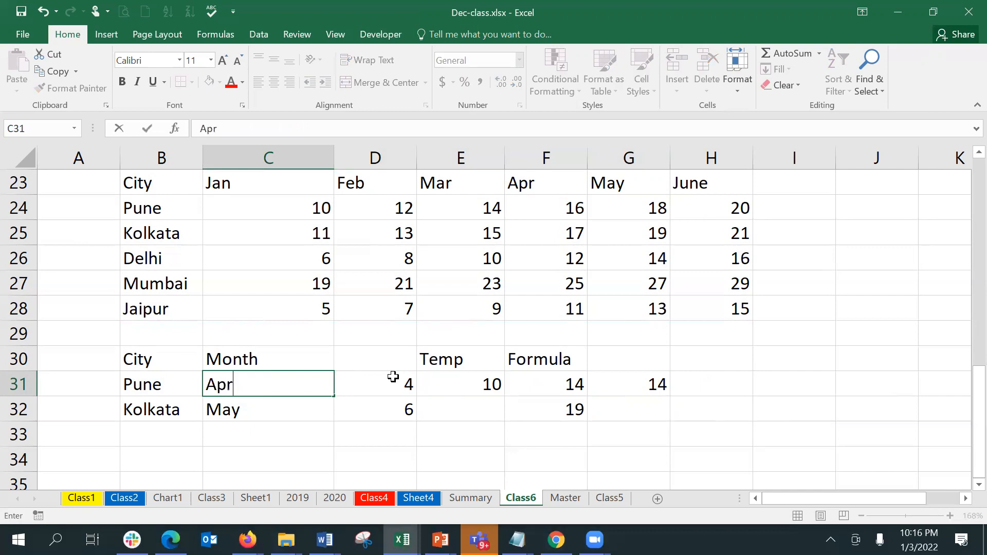
key(Return)
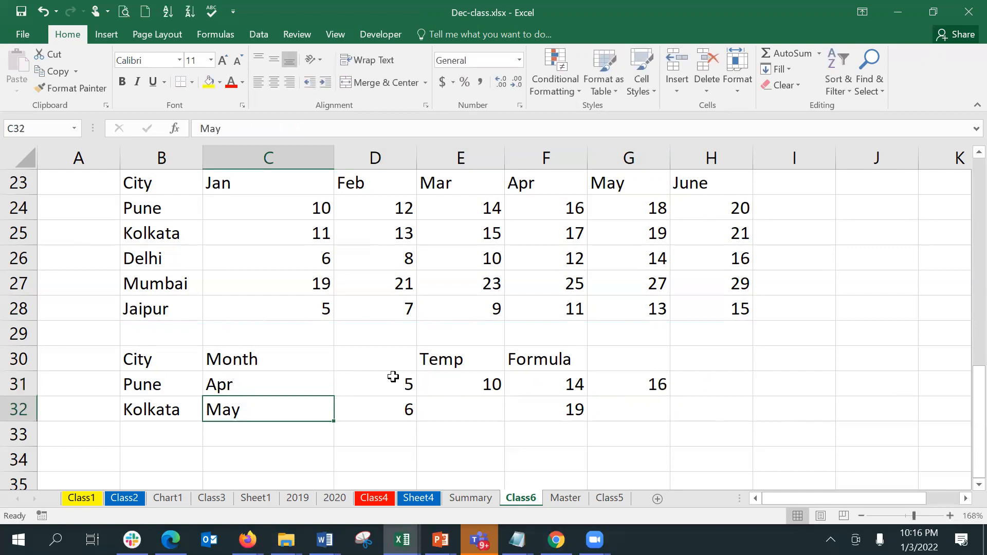
- Change the city in B31 to Delhi
key(Up)
key(Left)
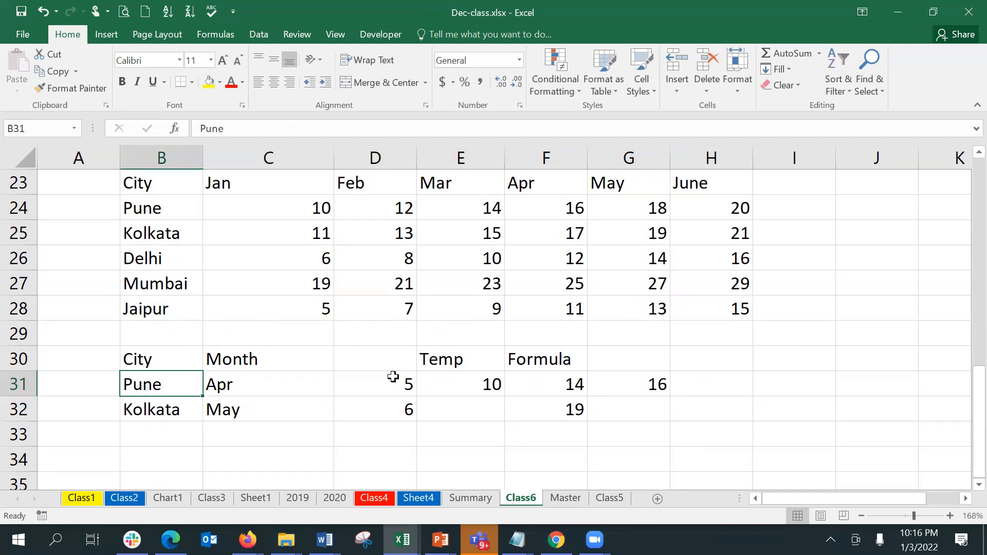
text(Delhi)
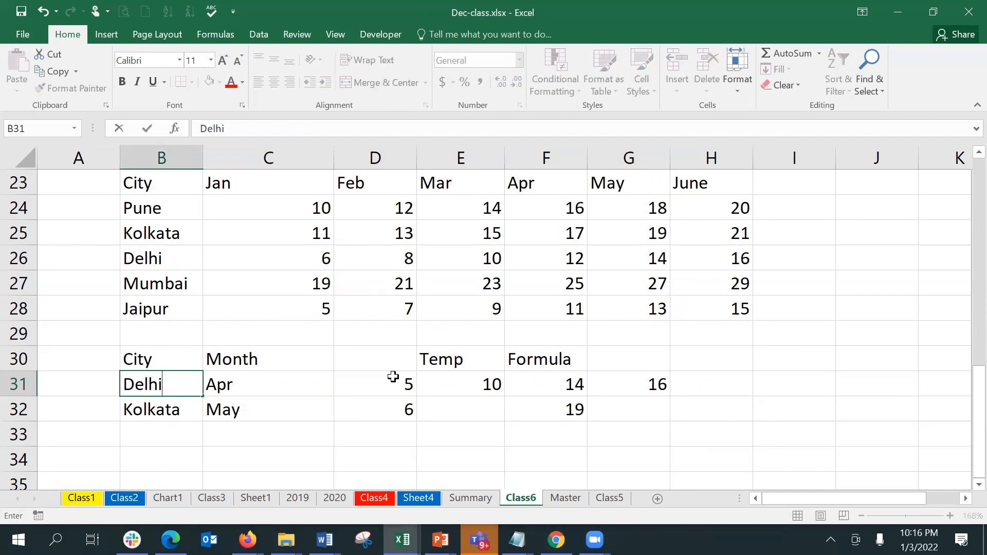
key(Return)
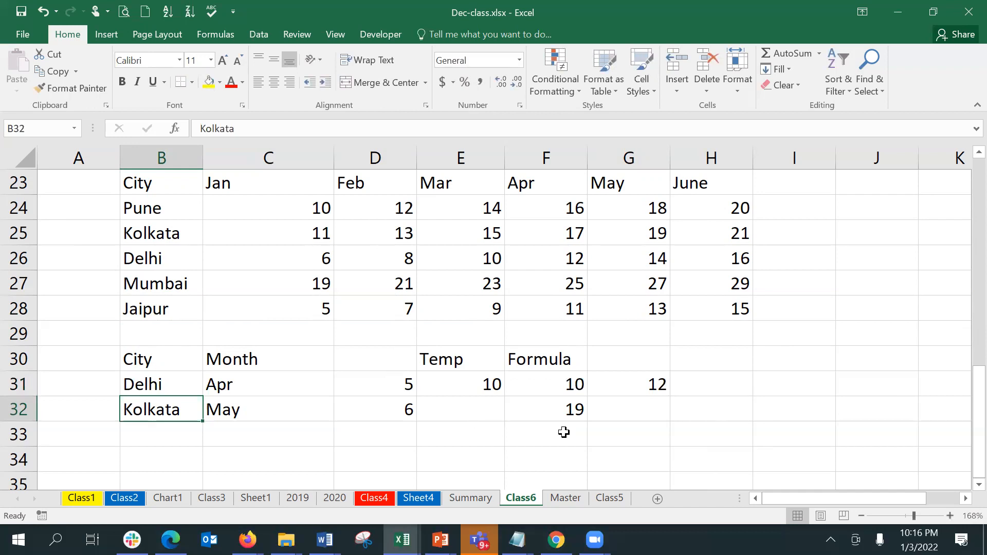
- Set the range lookup argument of the VLOOKUP in G31 to FALSE for an exact match
click(658, 376)
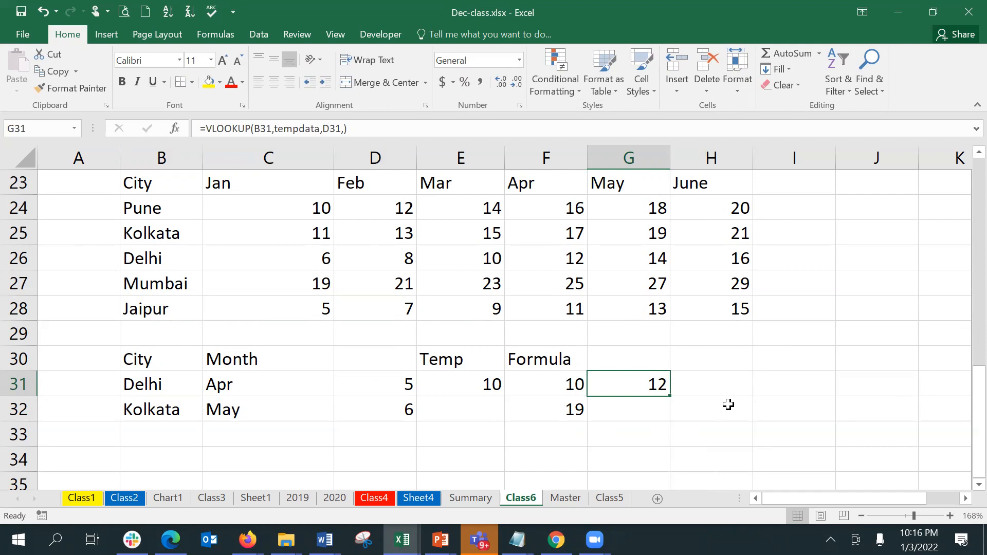
click(343, 129)
text(,)
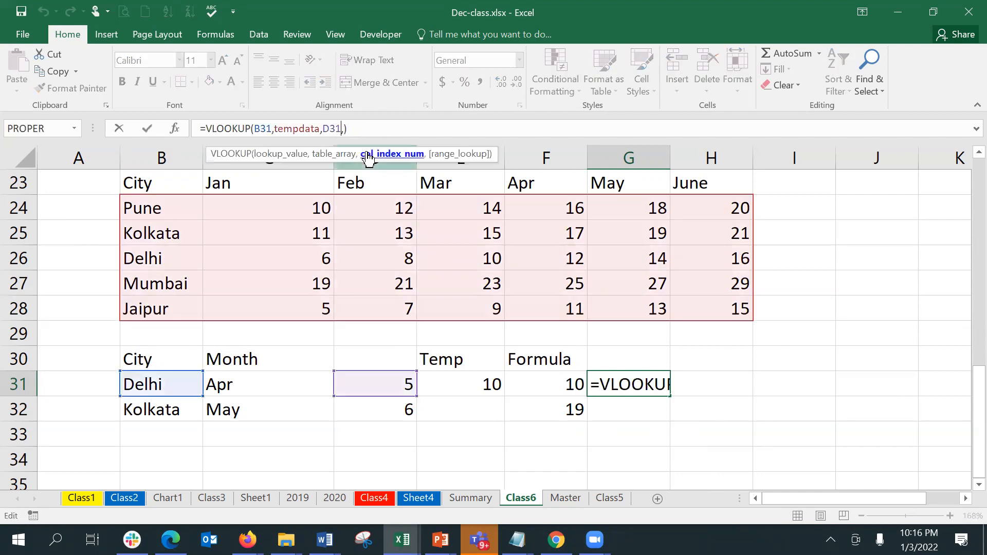
text(f)
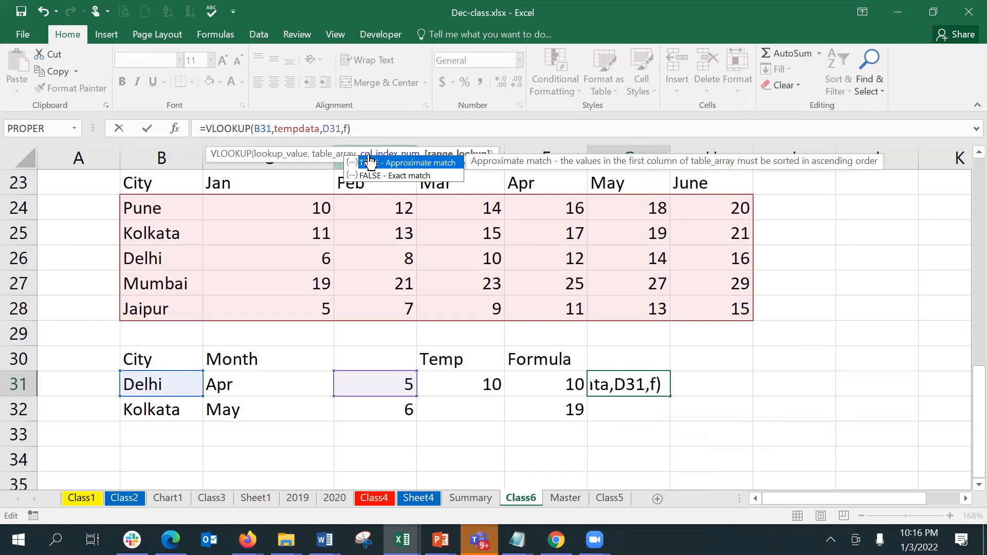
double_click(391, 176)
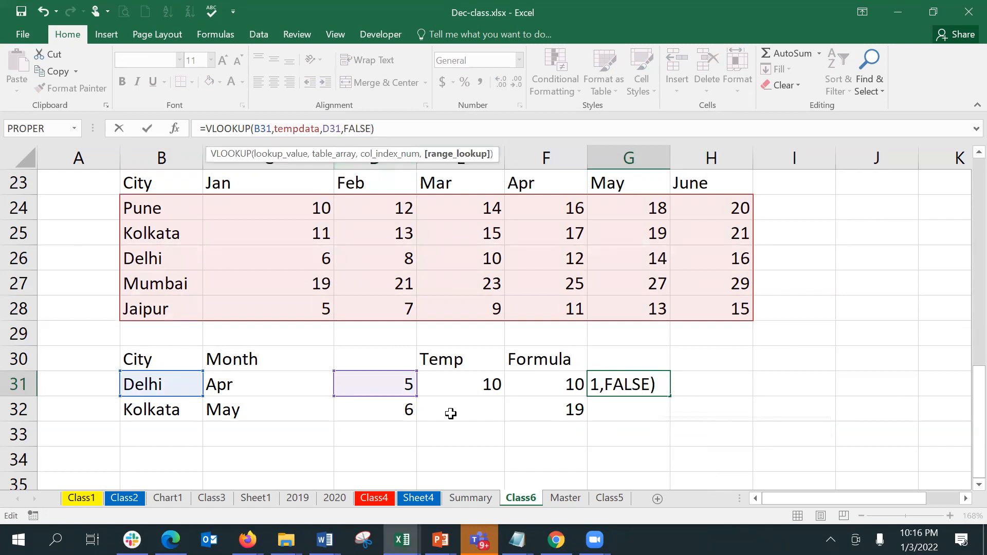
key(Return)
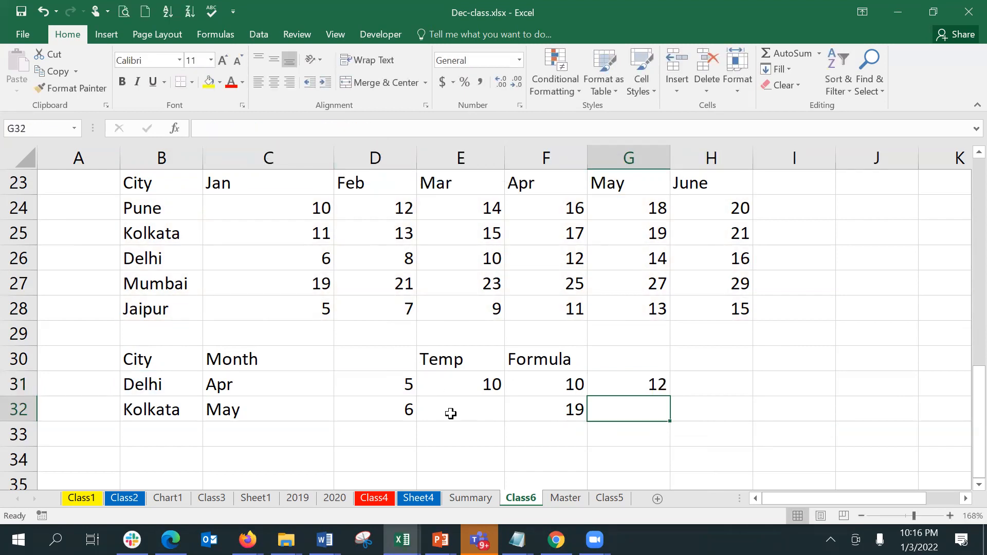
- Start a VLOOKUP formula in G32 with the city in B32 as the lookup value
key(Up)
key(Down)
text(=vl)
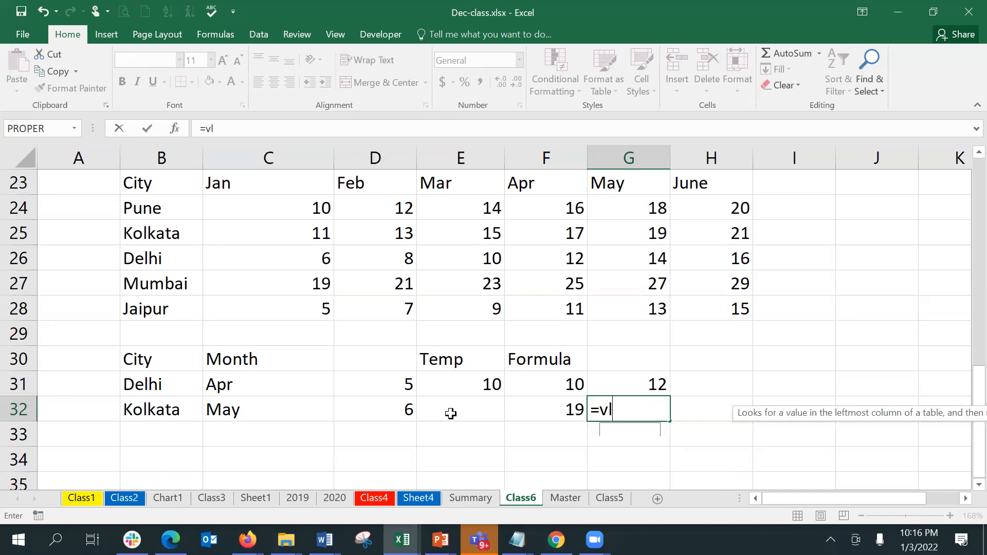
text(oo)
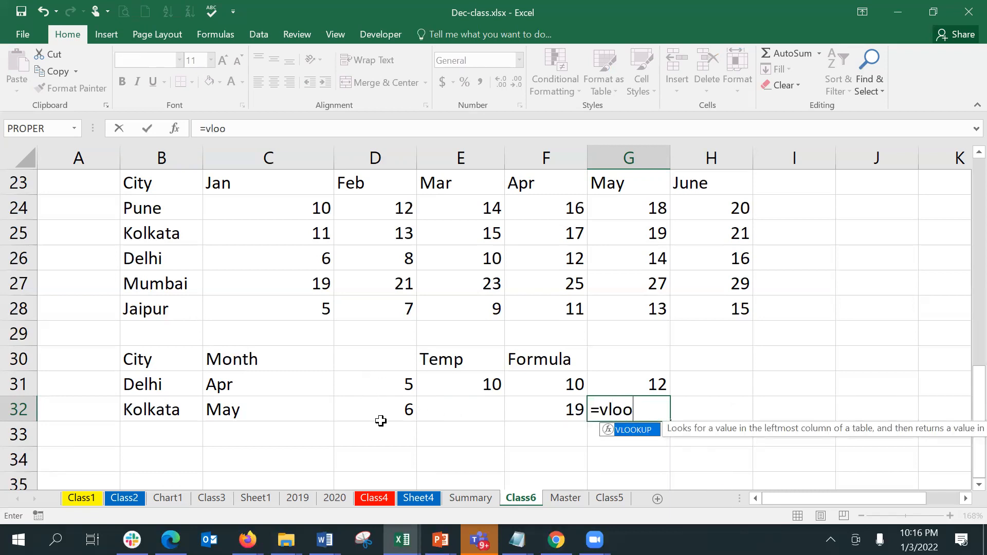
double_click(620, 429)
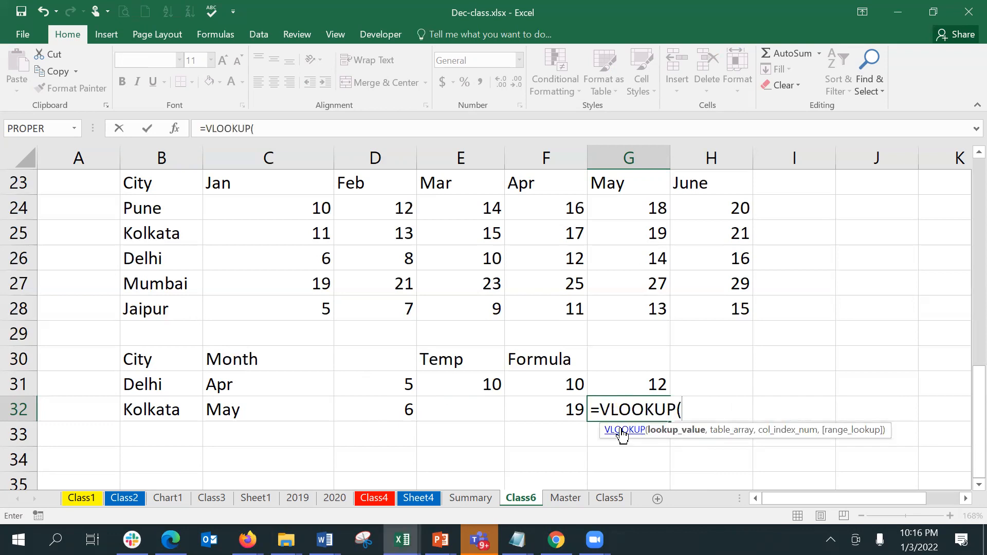
click(172, 409)
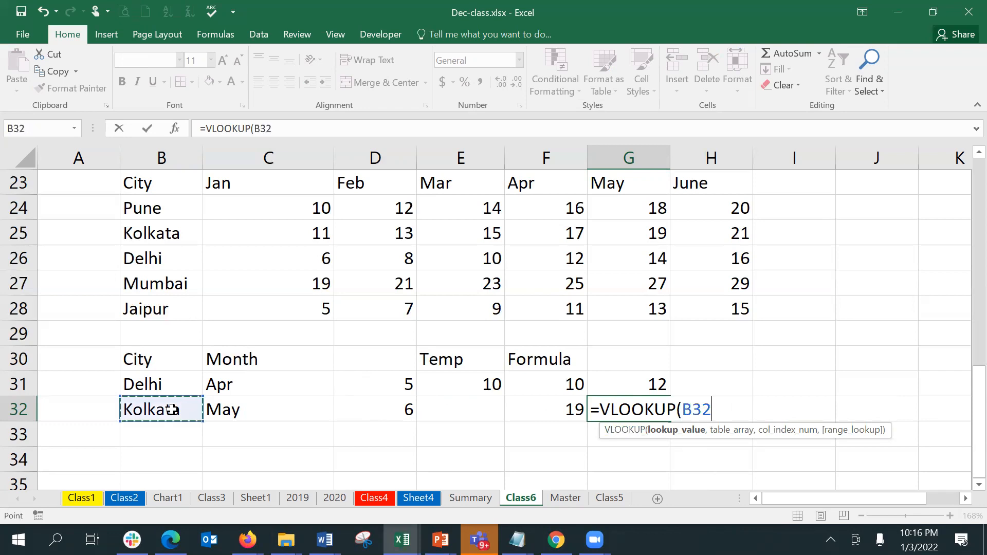
- Open the function arguments for the VLOOKUP in G32 and set its table array to tempdata
click(174, 128)
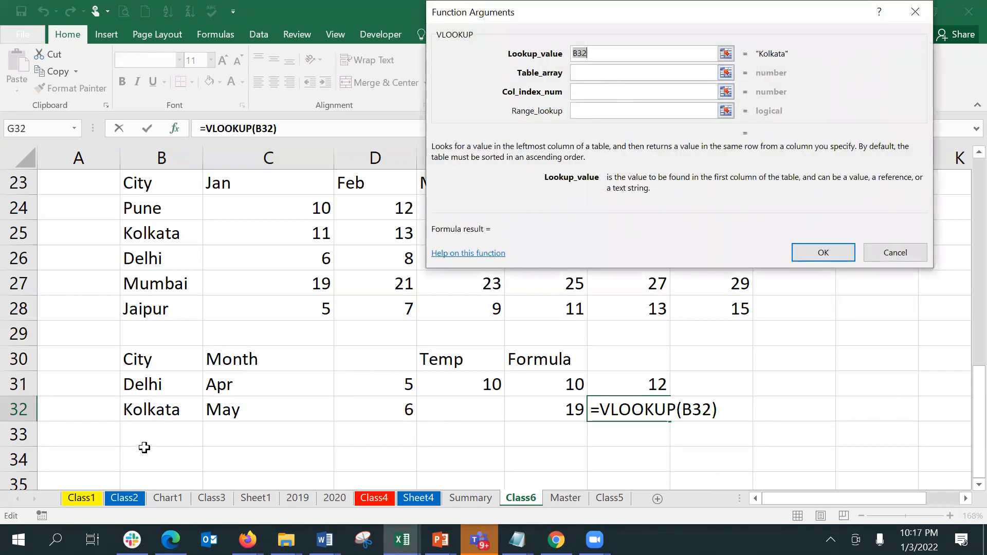
click(626, 73)
text(tem)
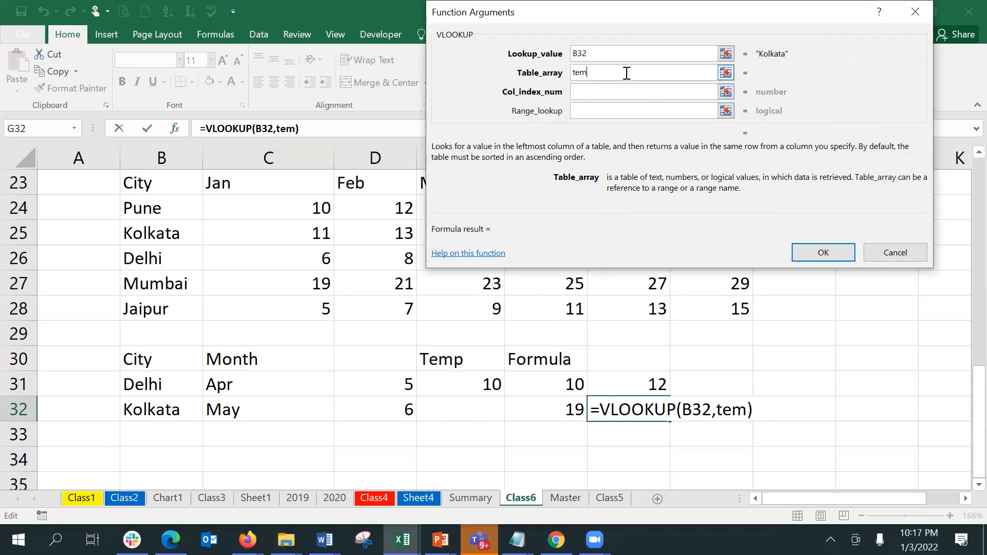
text(pdat)
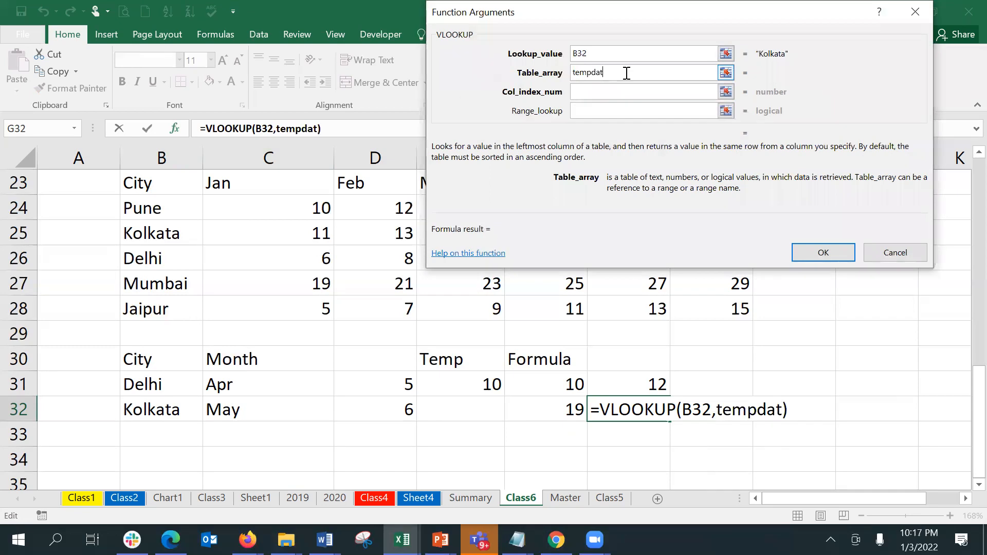
text(a)
- Begin a nested MATCH as the column index of G32's VLOOKUP, with the month in C32 as its lookup value
key(Tab)
text(match)
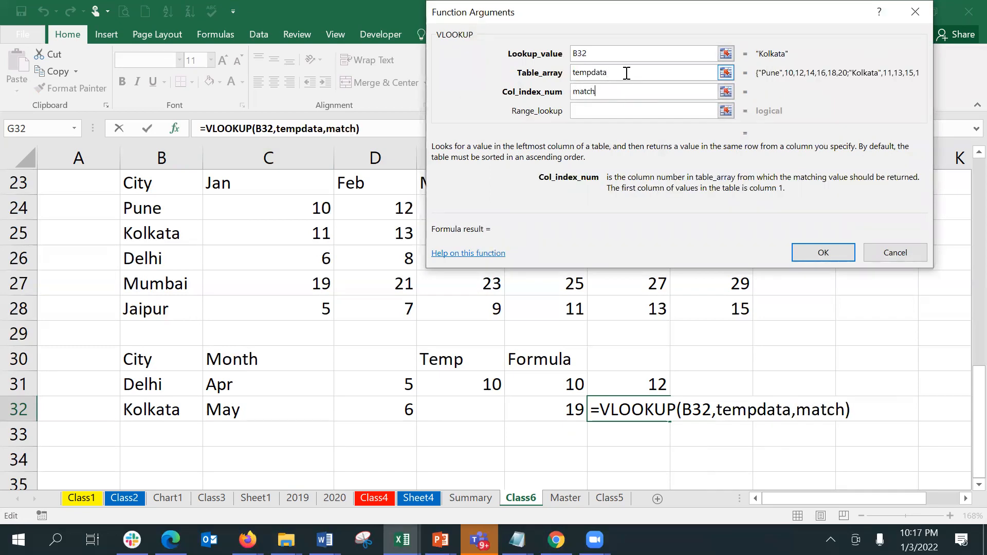
text(()
click(297, 405)
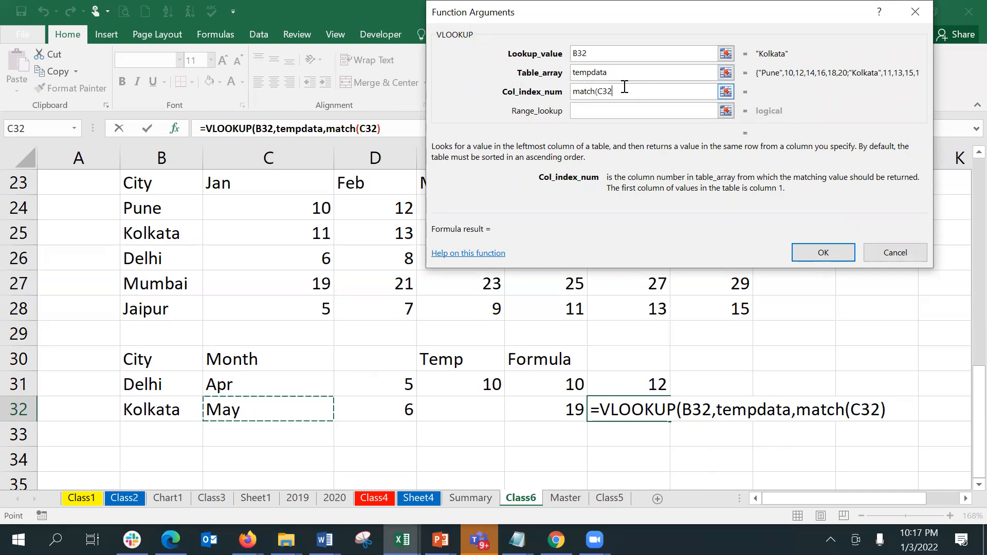
text(,)
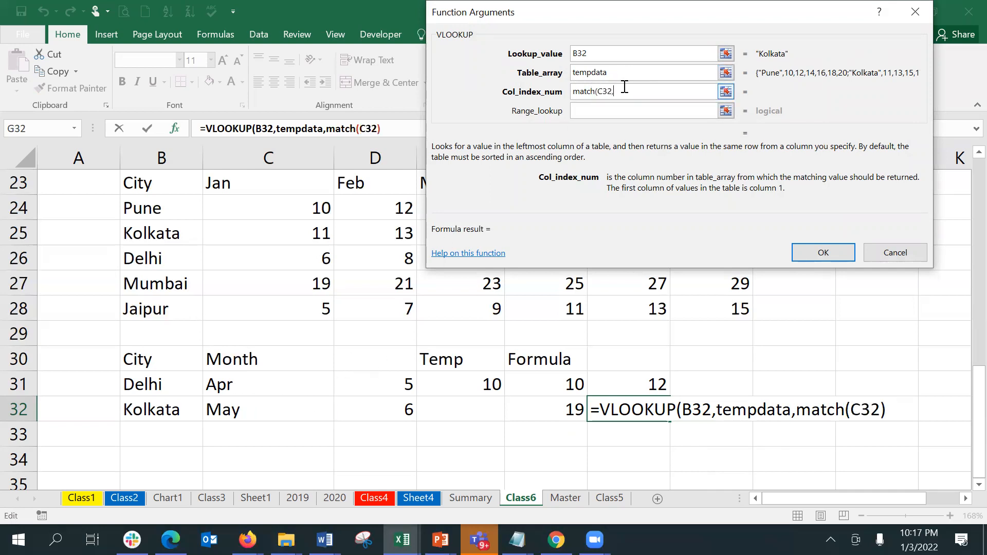
- Complete the nested MATCH with the header range B23:H23 as lookup array and 0 as match type
click(169, 187)
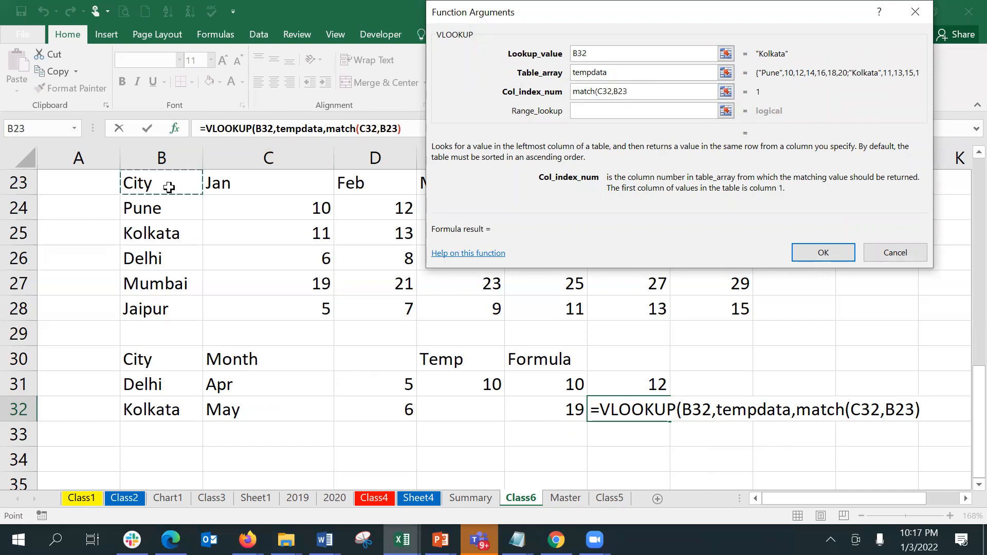
key(F8)
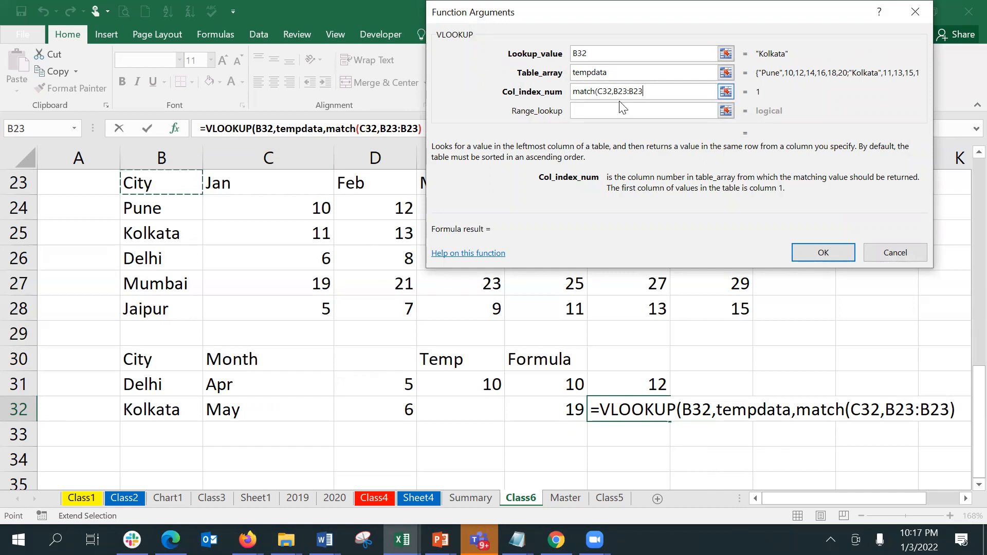
click(636, 92)
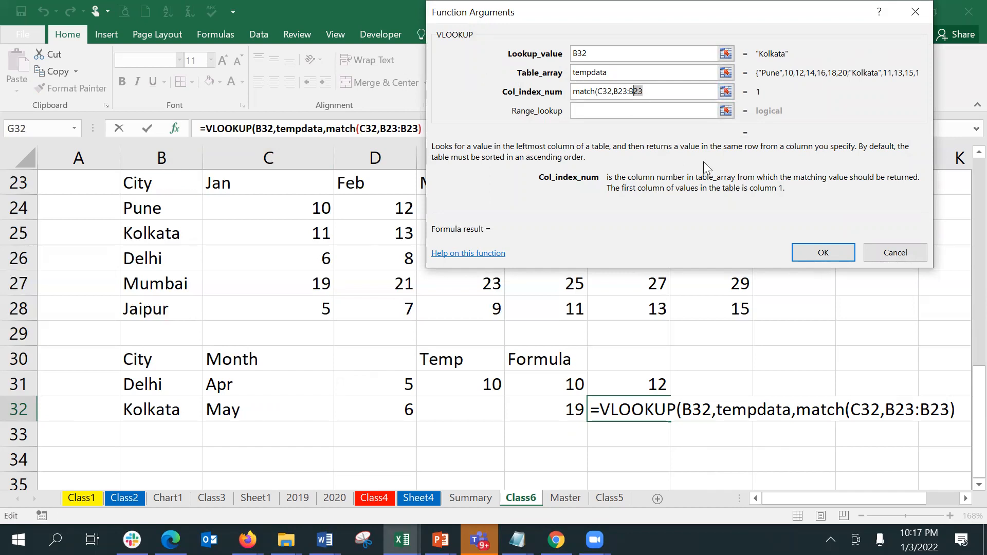
key(Left)
key(BackSpace)
text(h23)
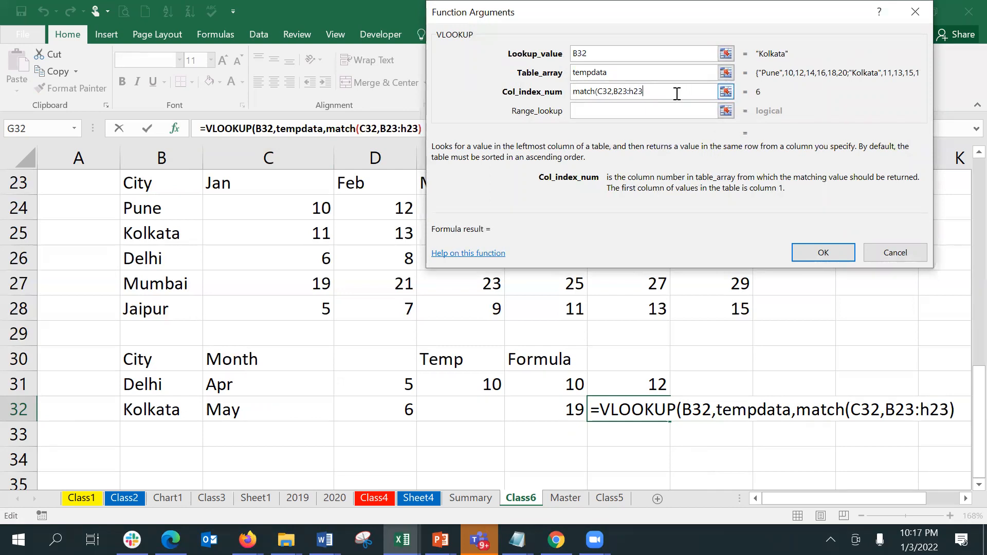
text(,0))
- Set the range lookup of the VLOOKUP in G32 to FALSE and enter the formula
click(678, 114)
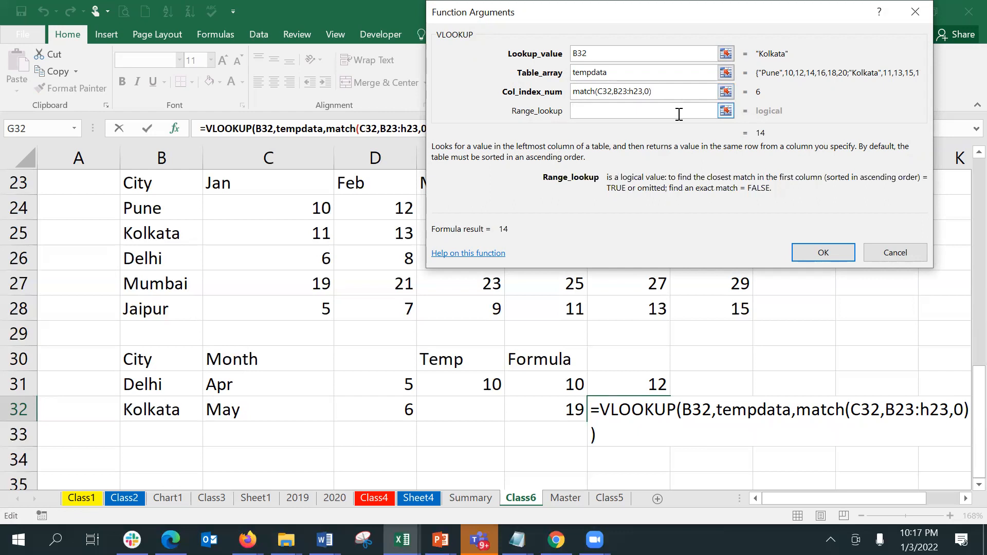
text(True)
key(BackSpace)
key(BackSpace)
key(BackSpace)
key(BackSpace)
text(fla)
key(BackSpace)
key(BackSpace)
text(alse)
key(Return)
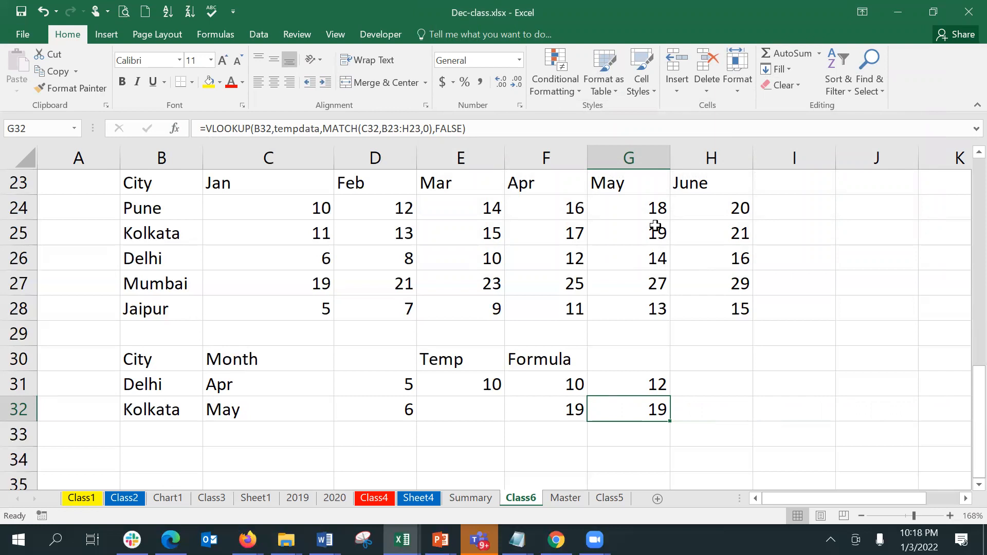
- Reopen the function arguments of the VLOOKUP in G32 at the column index argument
click(176, 131)
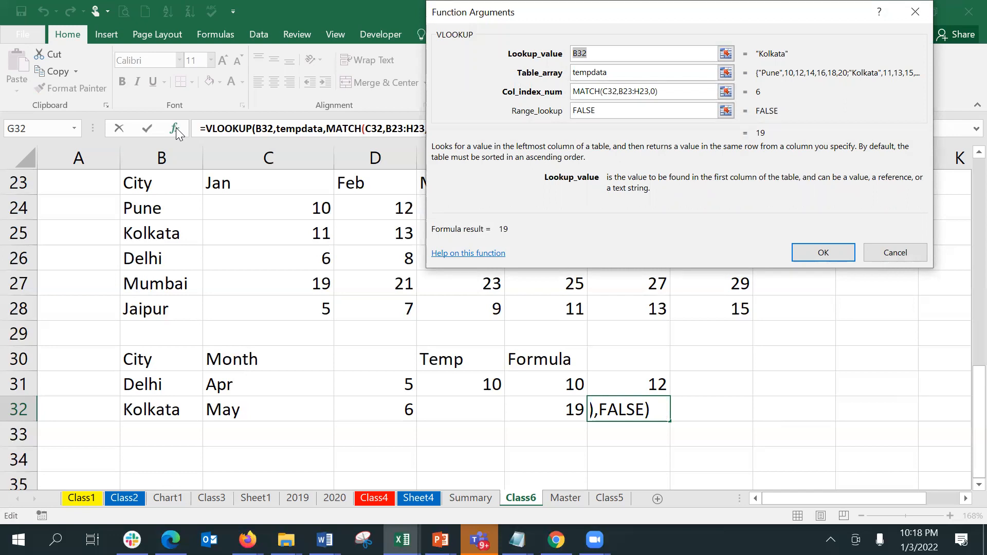
click(623, 92)
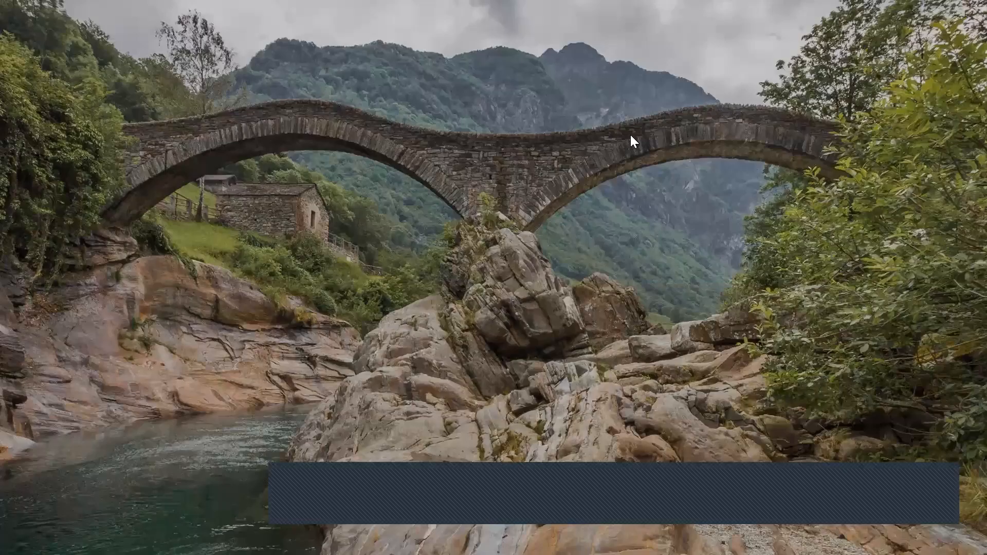
- Return from the lock screen to the workbook and close the Workspace ONE Intelligent Hub window
key(ctrl+alt+Delete)
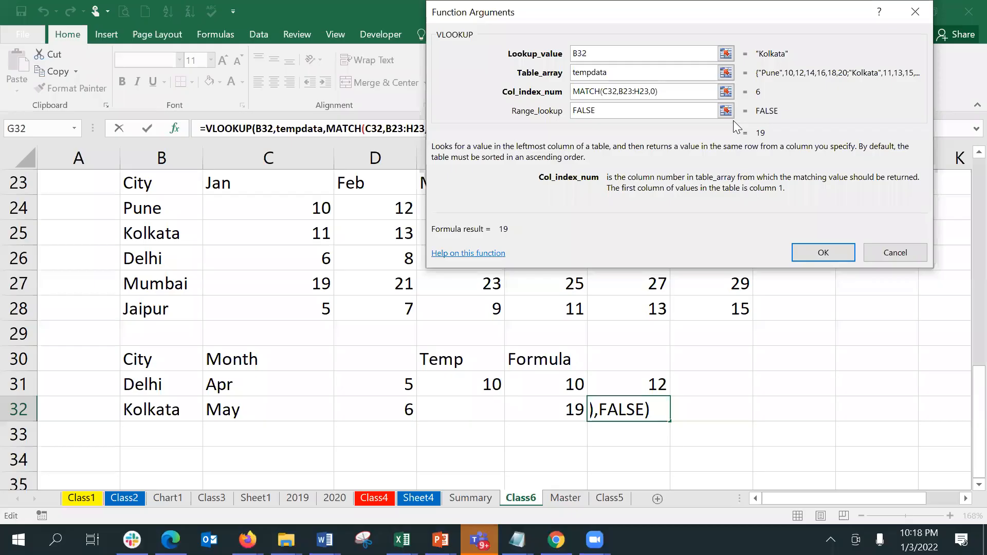
click(626, 93)
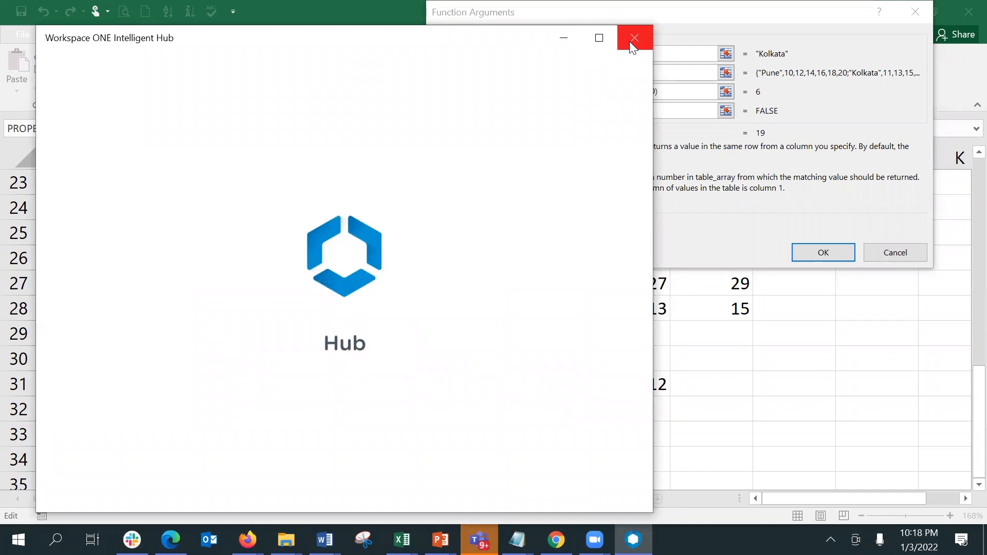
click(634, 38)
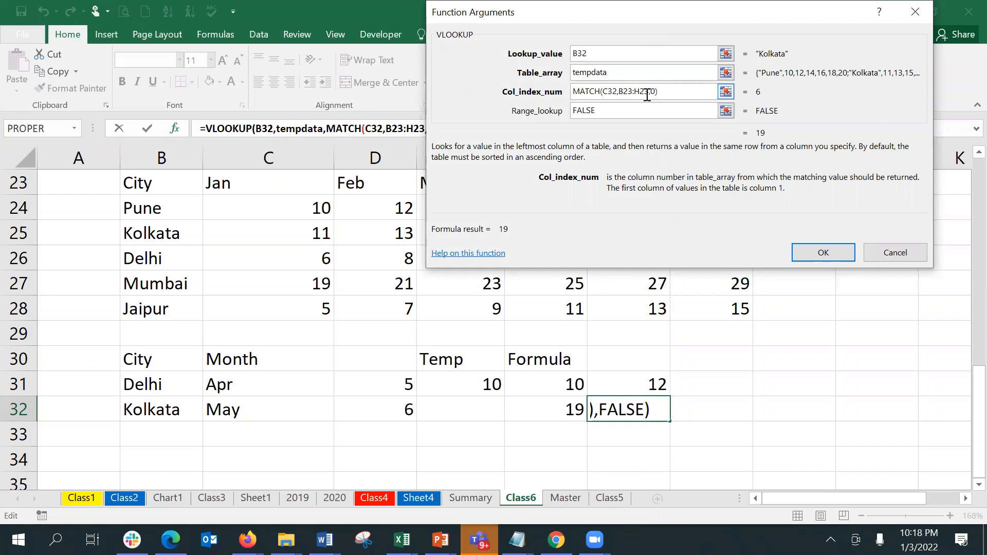
- Make the MATCH lookup array in G32's VLOOKUP absolute as $B$23:$H$23 and apply the change
key(F4)
click(646, 93)
key(F4)
click(832, 259)
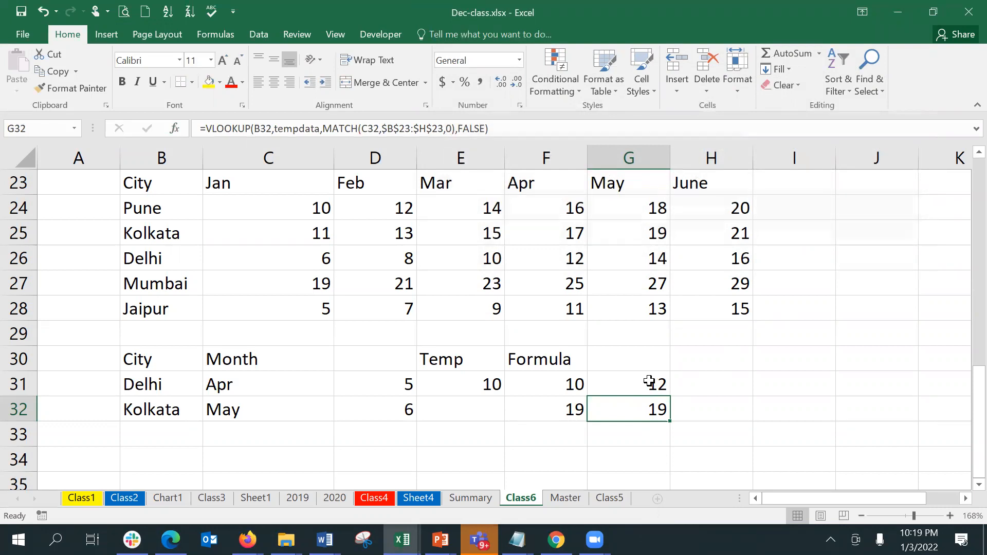
- Review the function arguments of the VLOOKUP in G32 with its nested MATCH, and close them
click(175, 129)
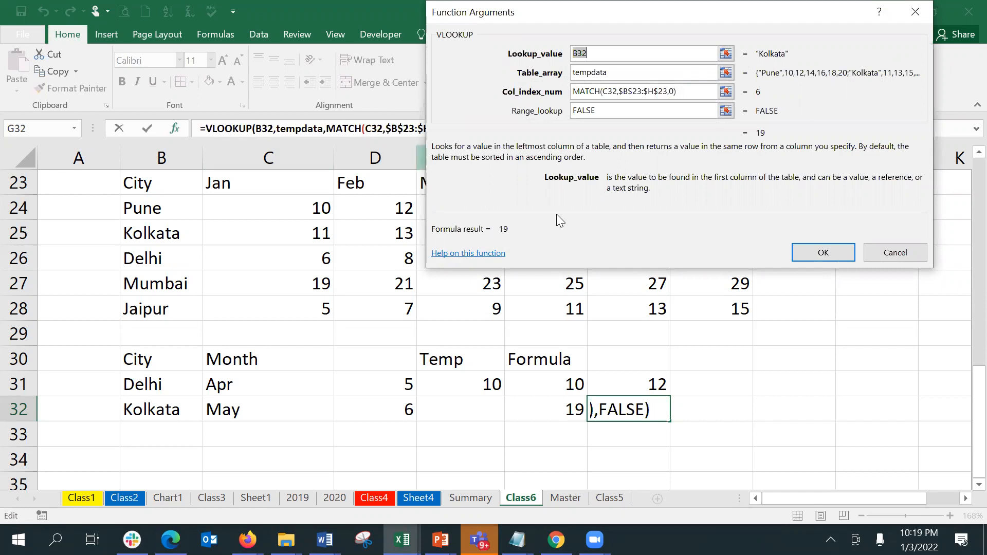
click(841, 251)
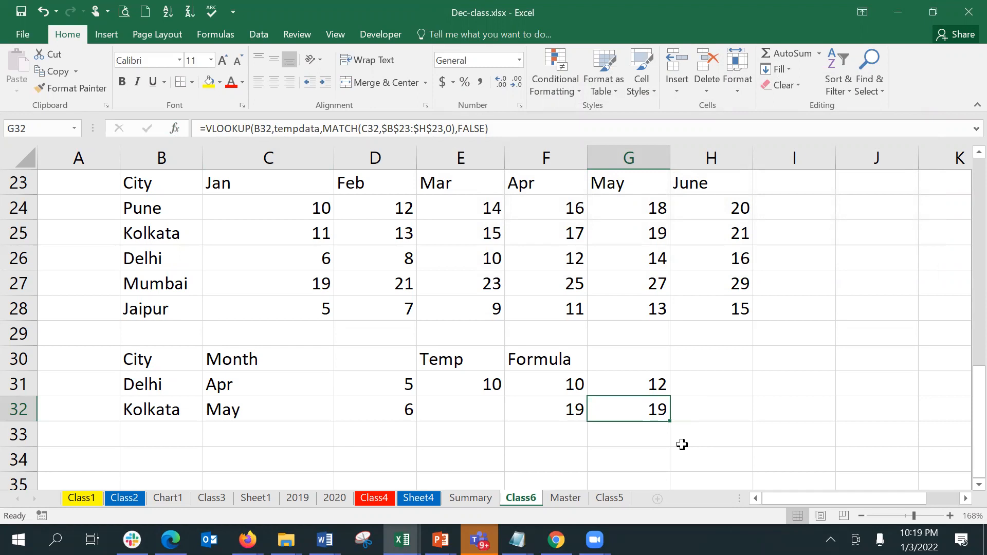
click(885, 369)
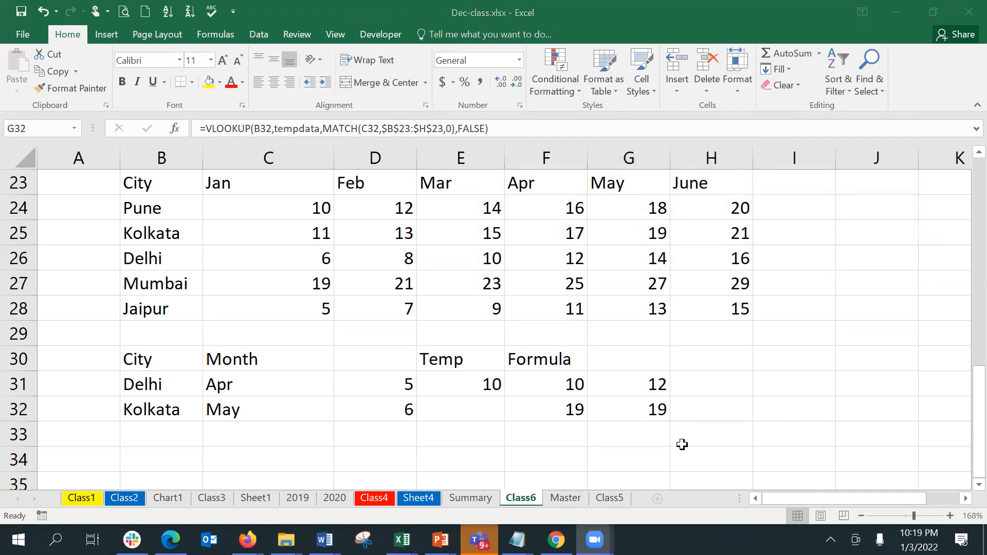